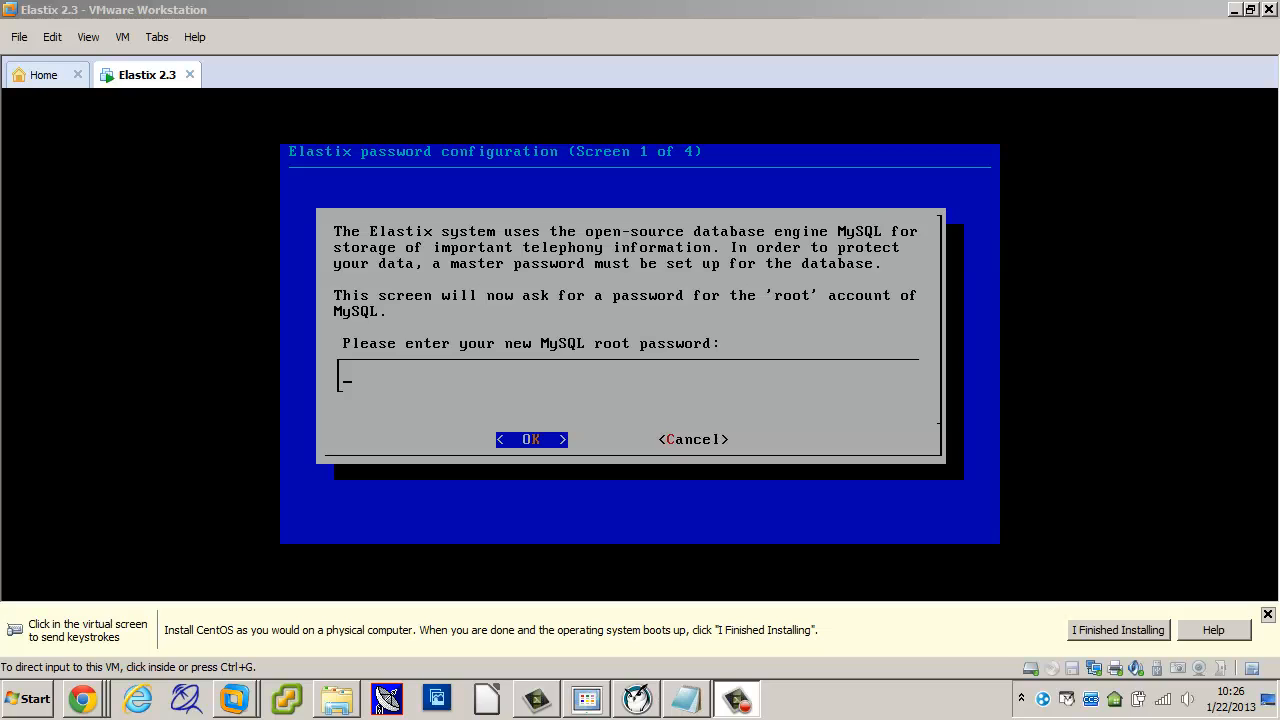
Step: Enter and confirm the new Elastix MySQL root password in the VM console
click(609, 371)
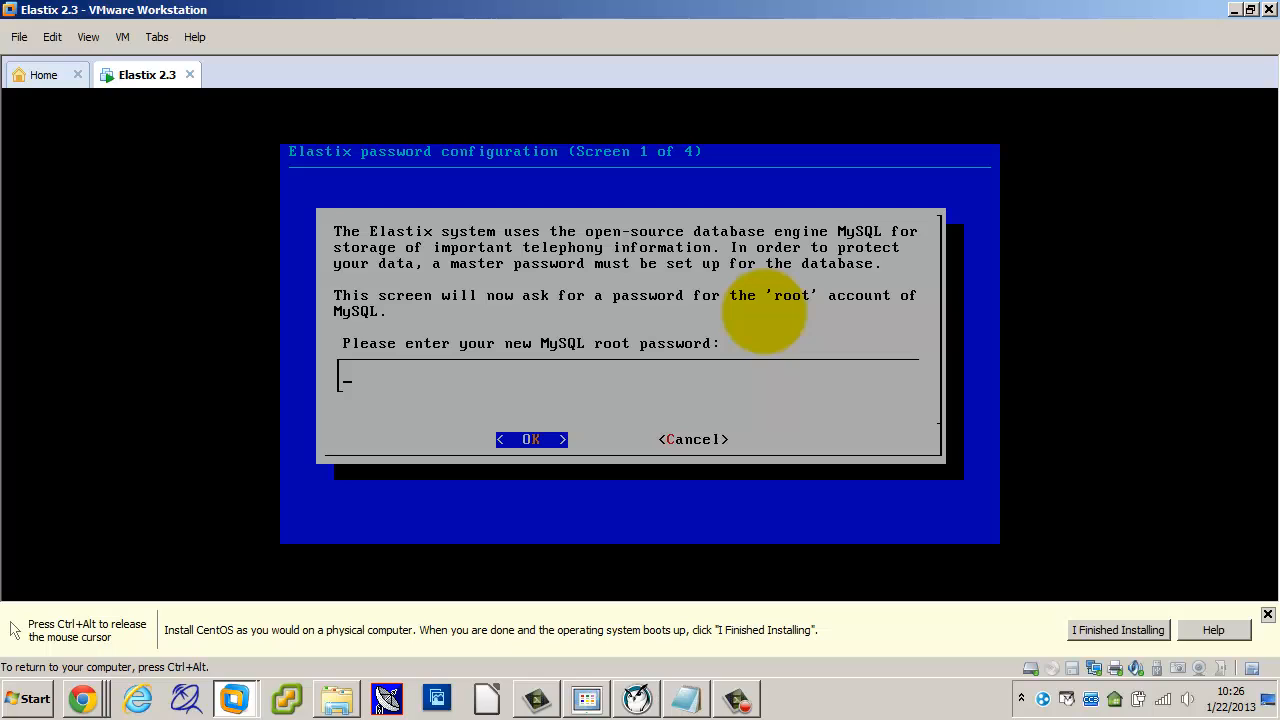
text(********)
key(Return)
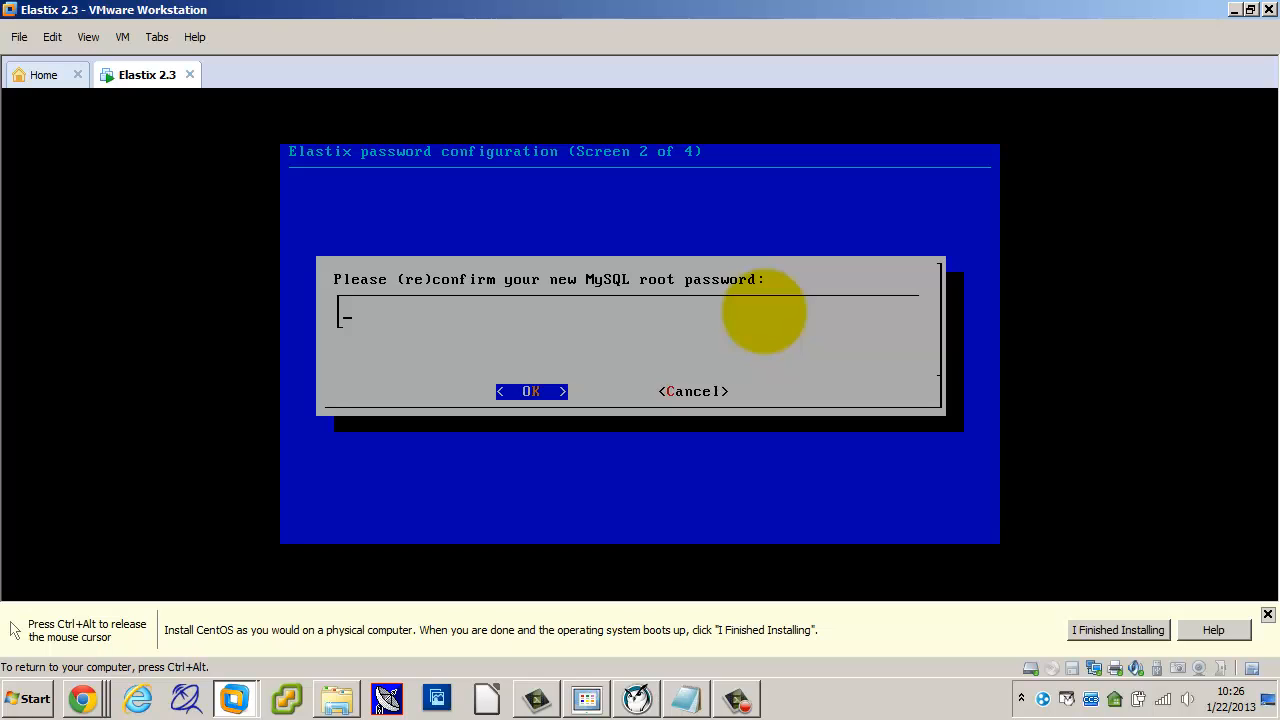
text(********)
key(Return)
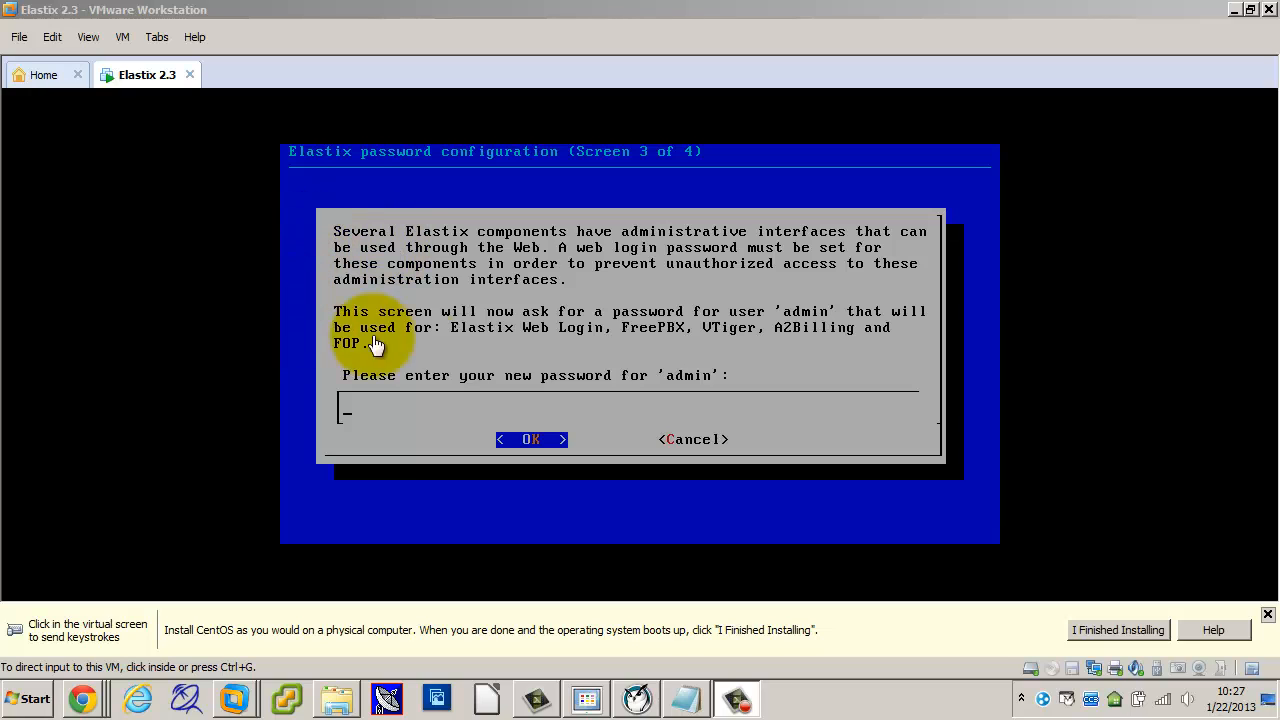
Step: Enter and confirm the new Elastix 'admin' web login password to finish setup
click(426, 402)
text(********)
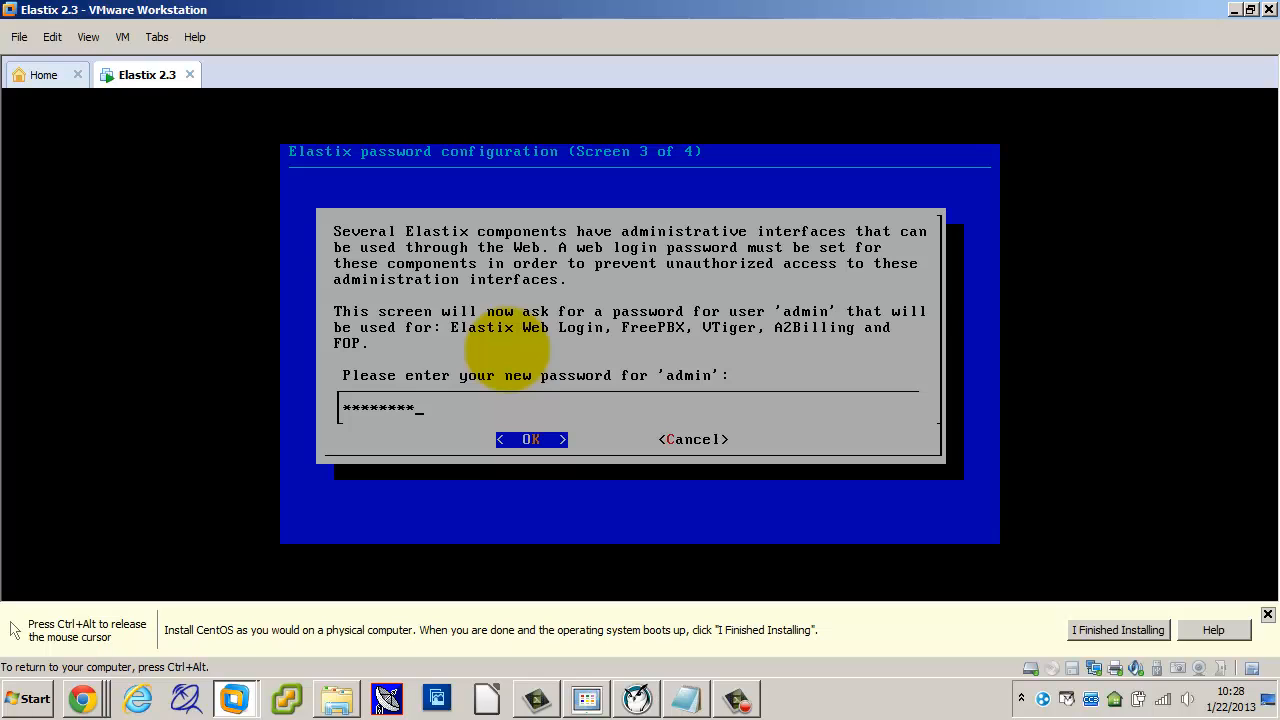
key(Return)
text(********)
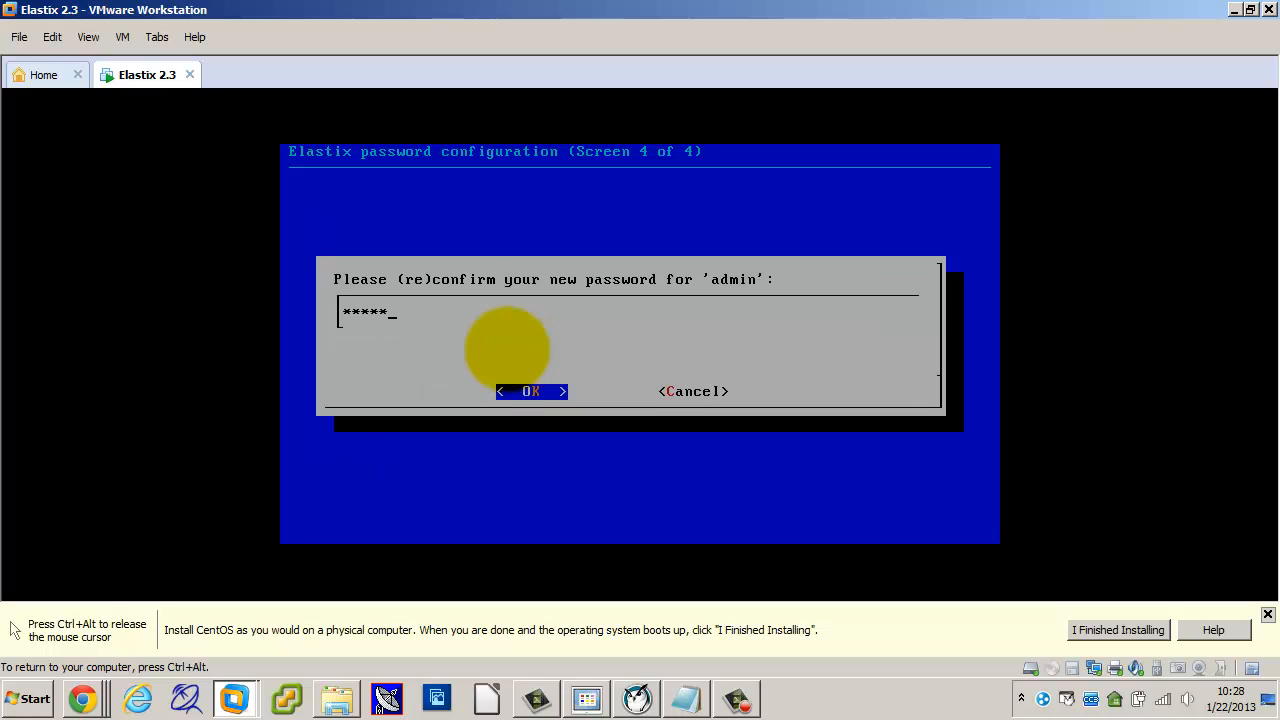
key(Return)
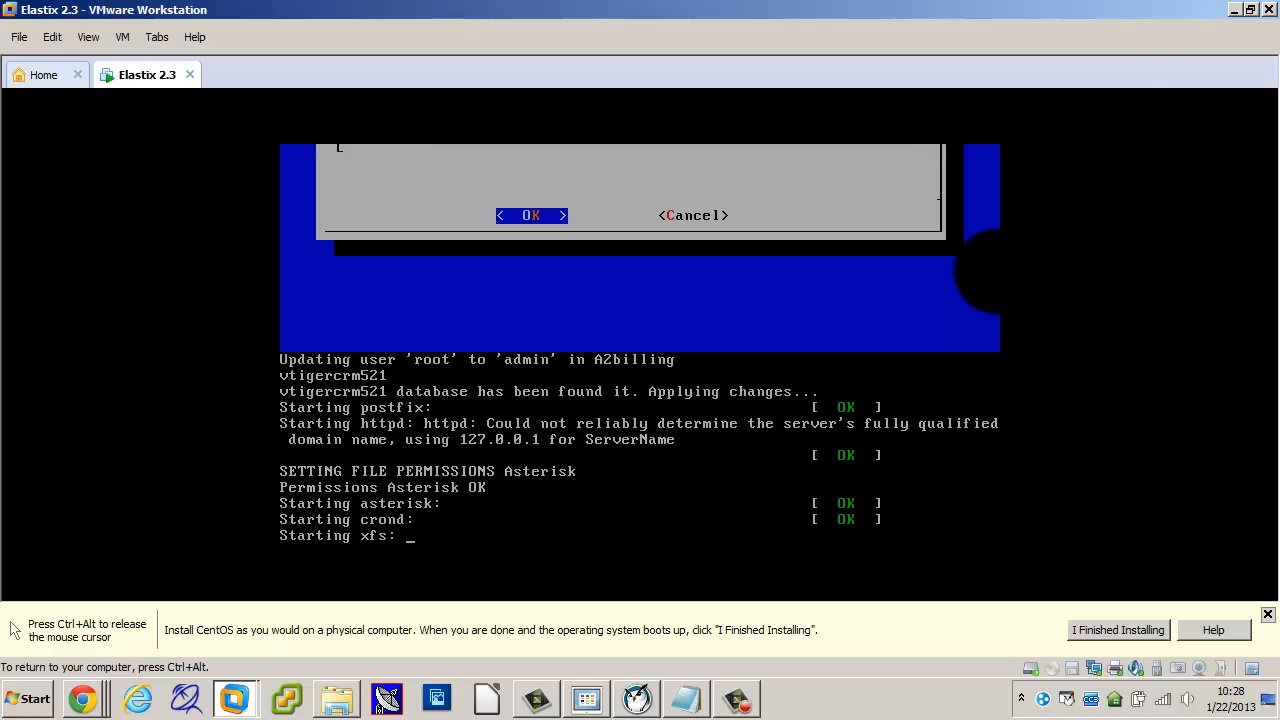
Step: Log in to the Elastix console as root and enter the root password
key(ctrl+alt)
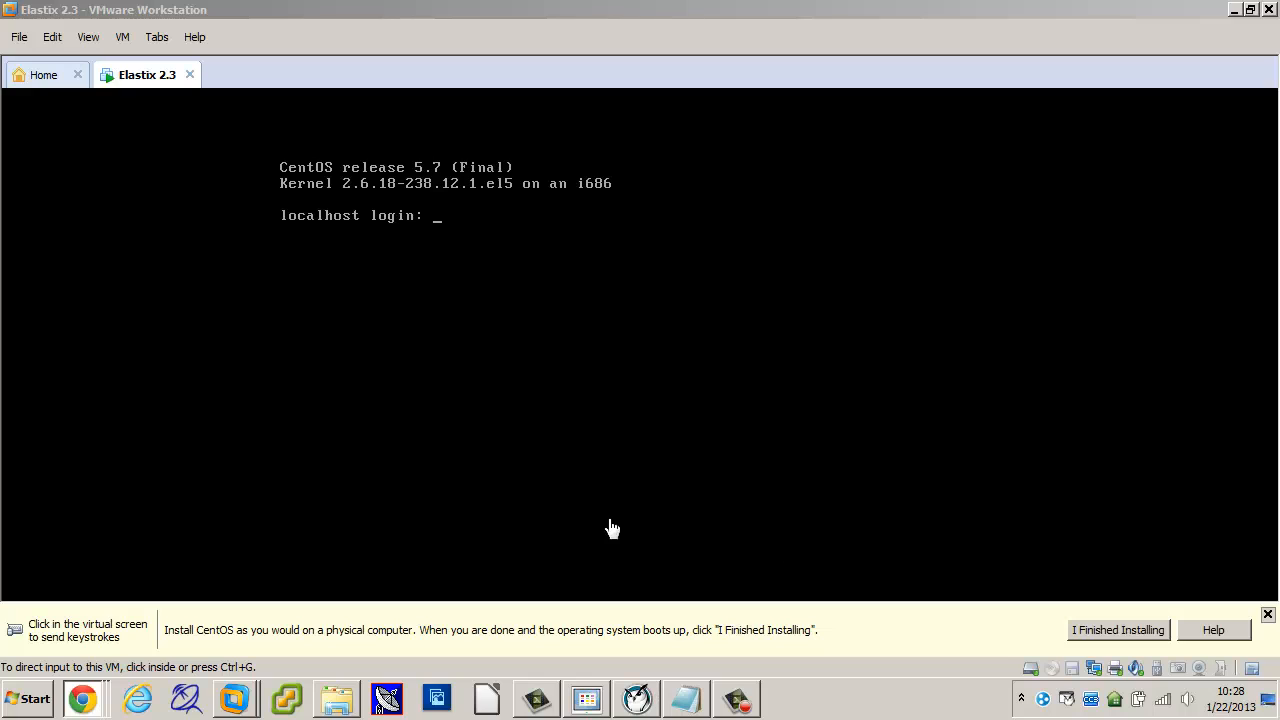
click(541, 304)
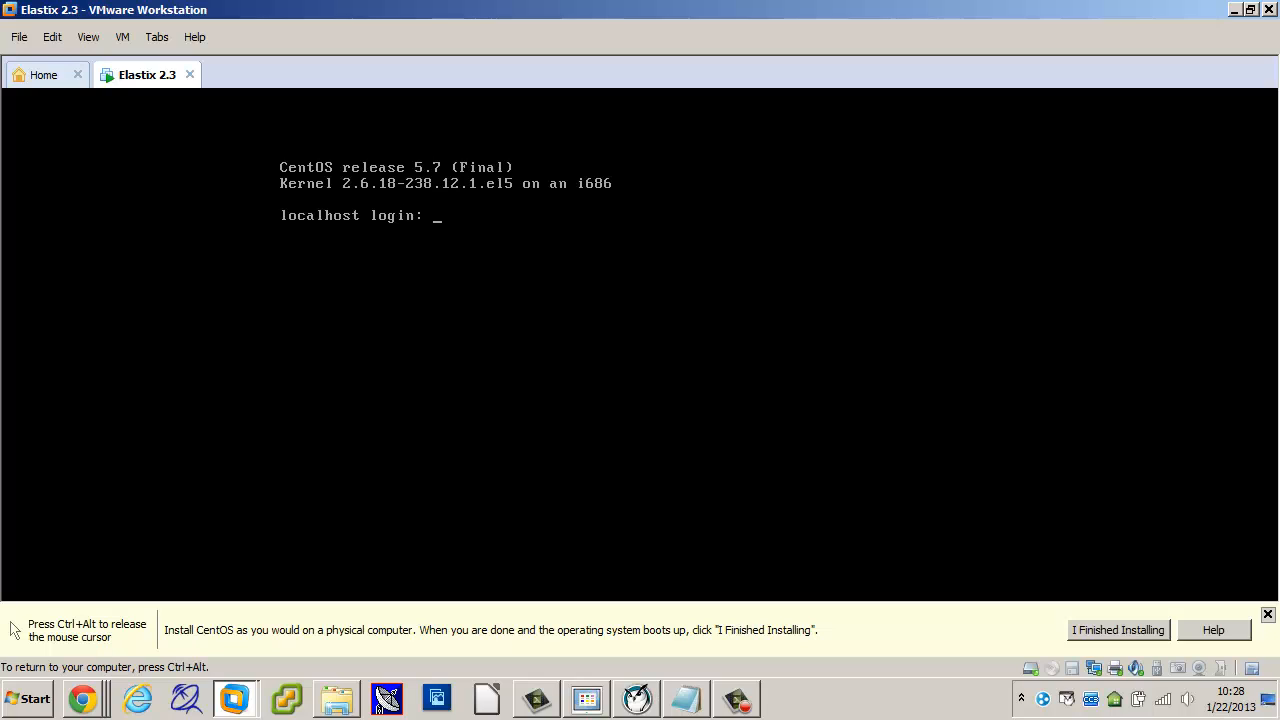
text(root)
key(Return)
key(Return)
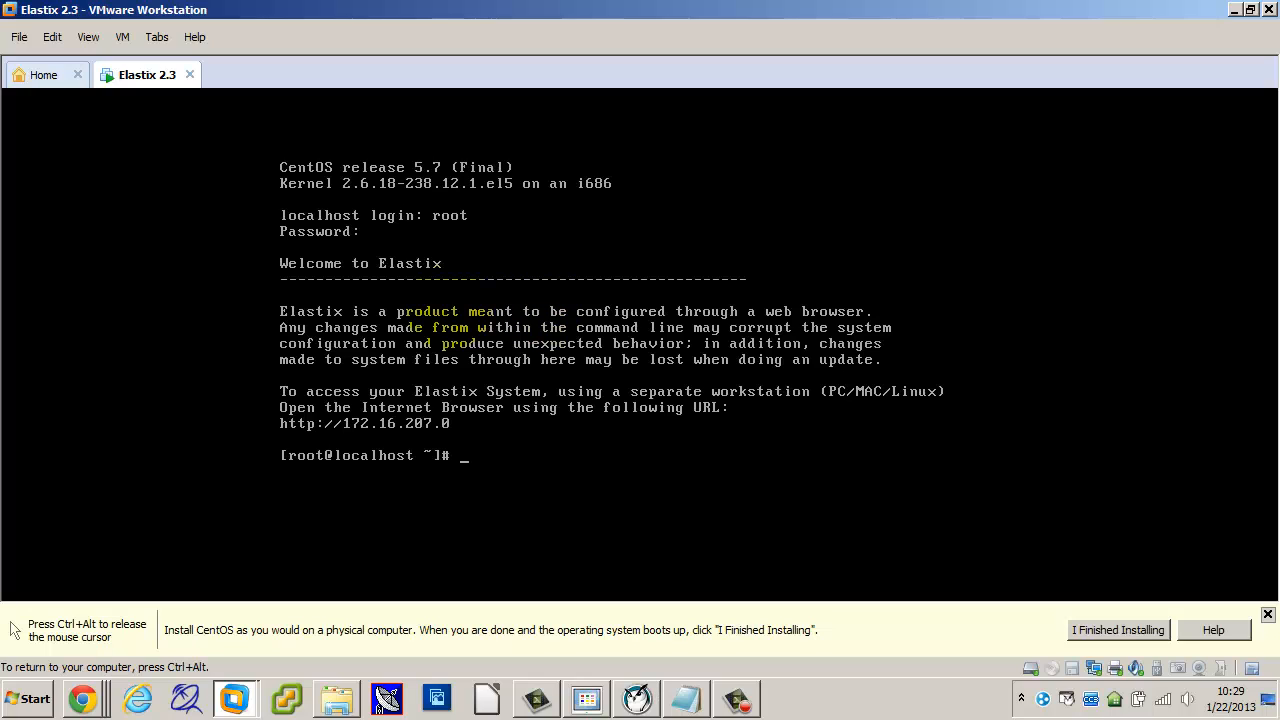
Step: Run 'shutdown', then 'shutdown now' to drop Elastix into single-user mode
key(ctrl+alt)
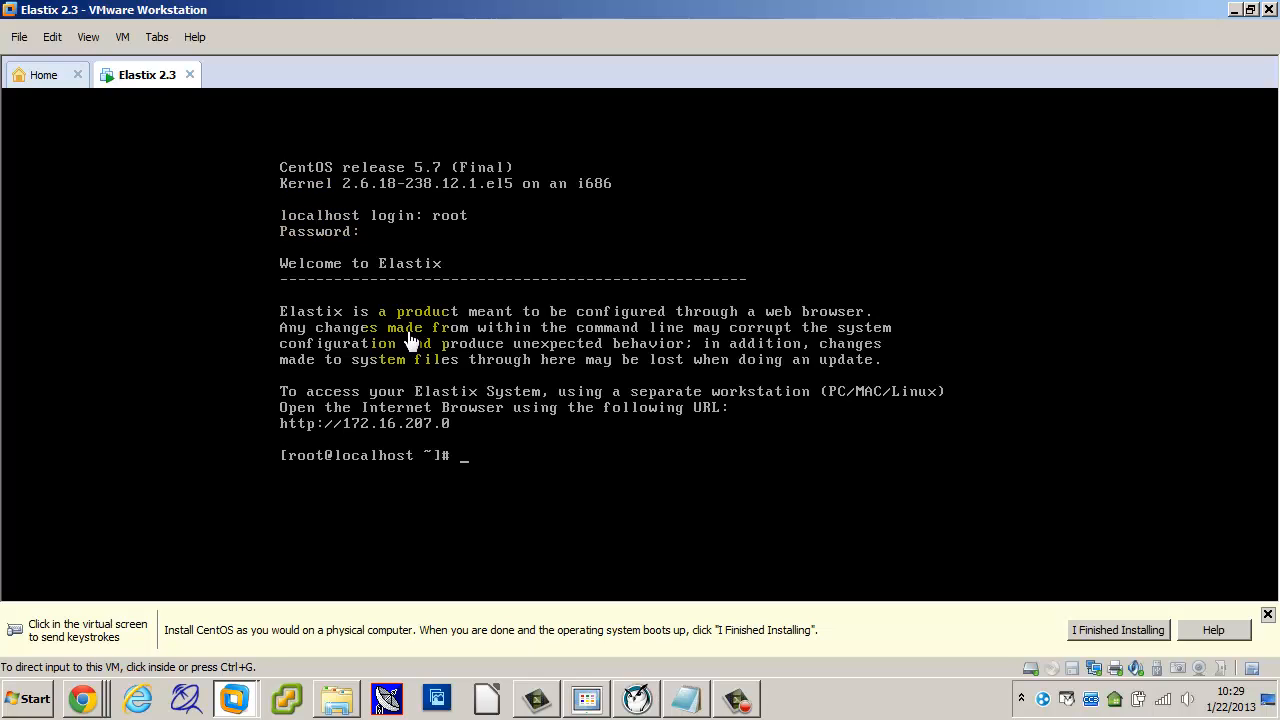
click(538, 318)
text(shutdown)
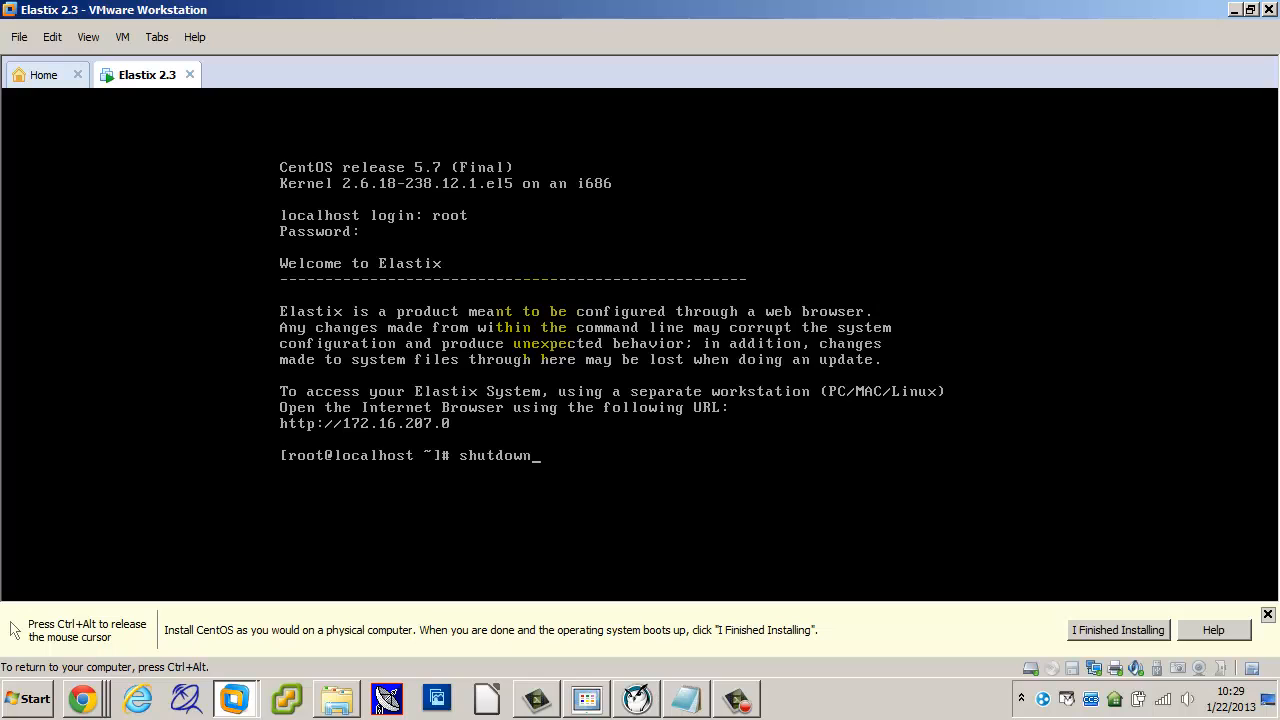
key(Return)
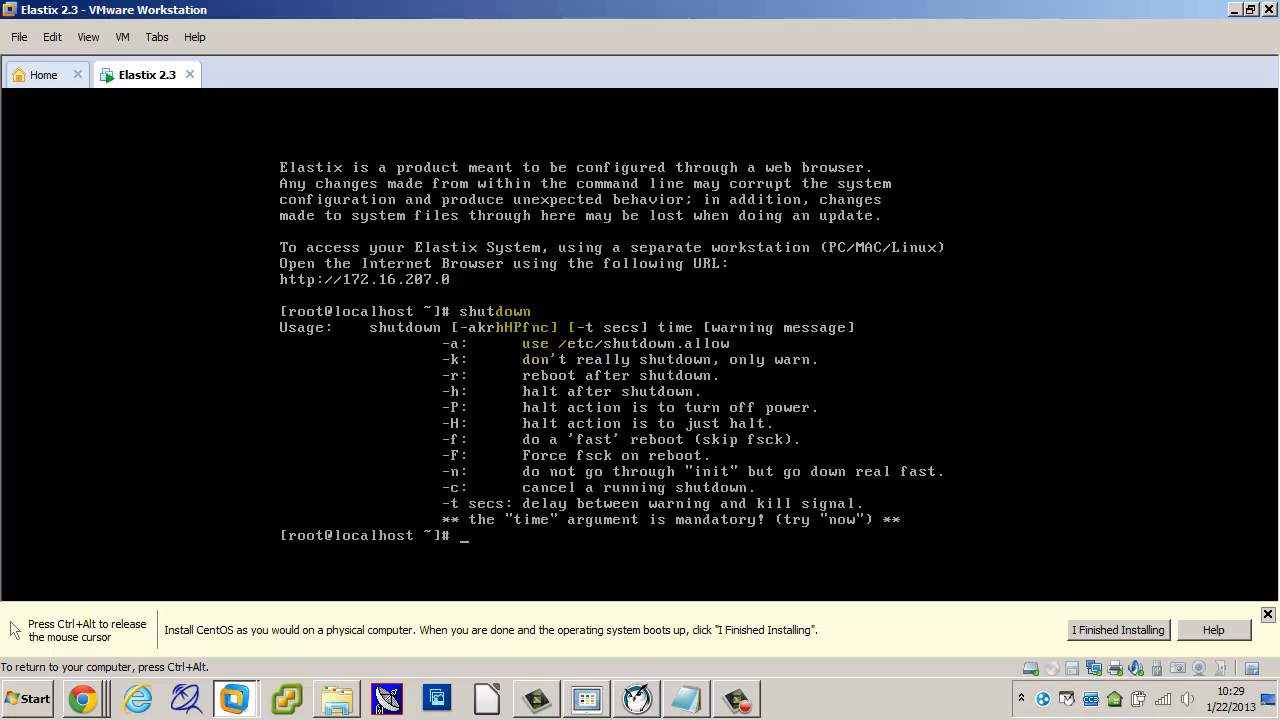
text(shutdwon now)
key(BackSpace)
key(BackSpace)
key(BackSpace)
key(BackSpace)
key(BackSpace)
key(BackSpace)
key(BackSpace)
text(own now)
key(Return)
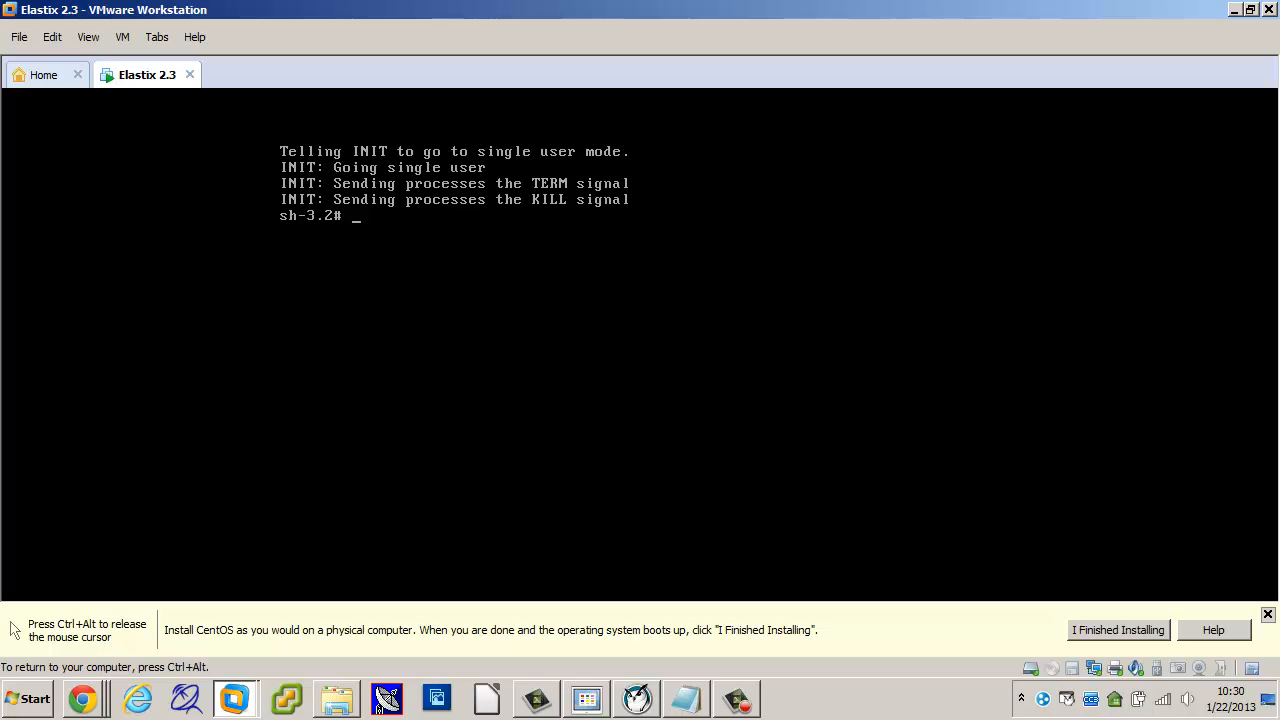
Step: Exit the single-user shell so Elastix restarts its services and returns to login
text(exit)
key(Return)
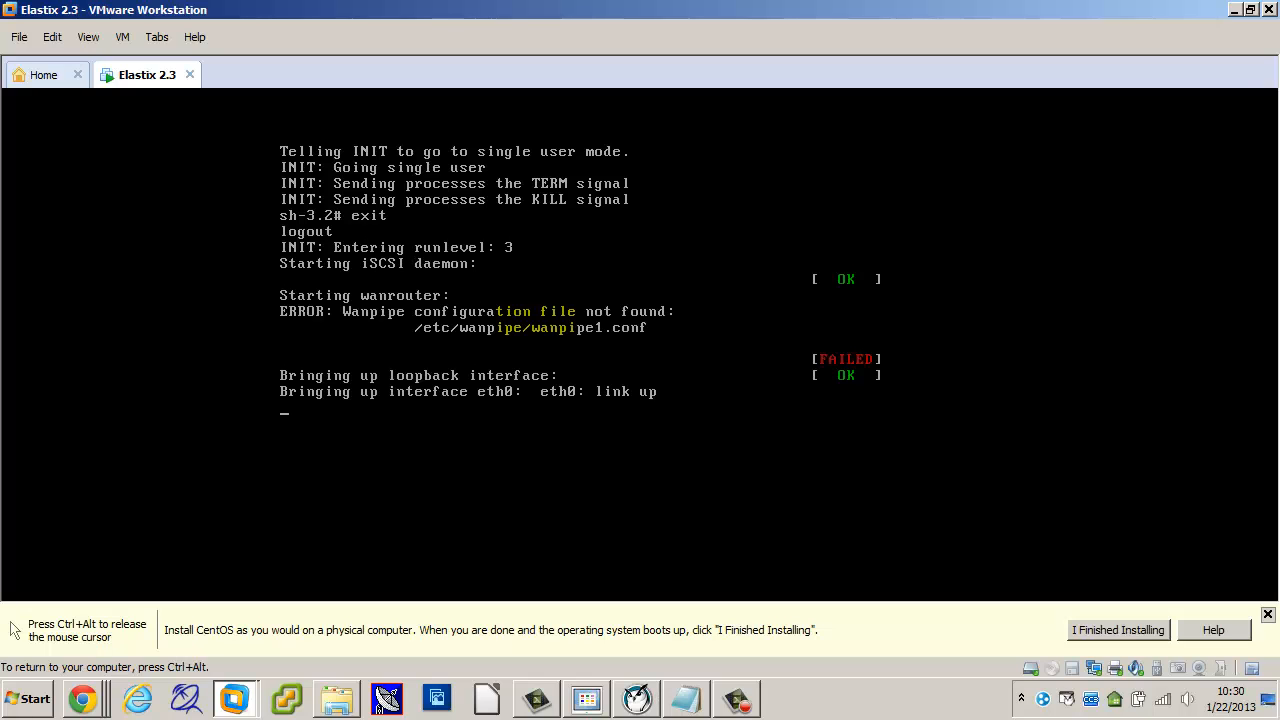
key(ctrl+alt)
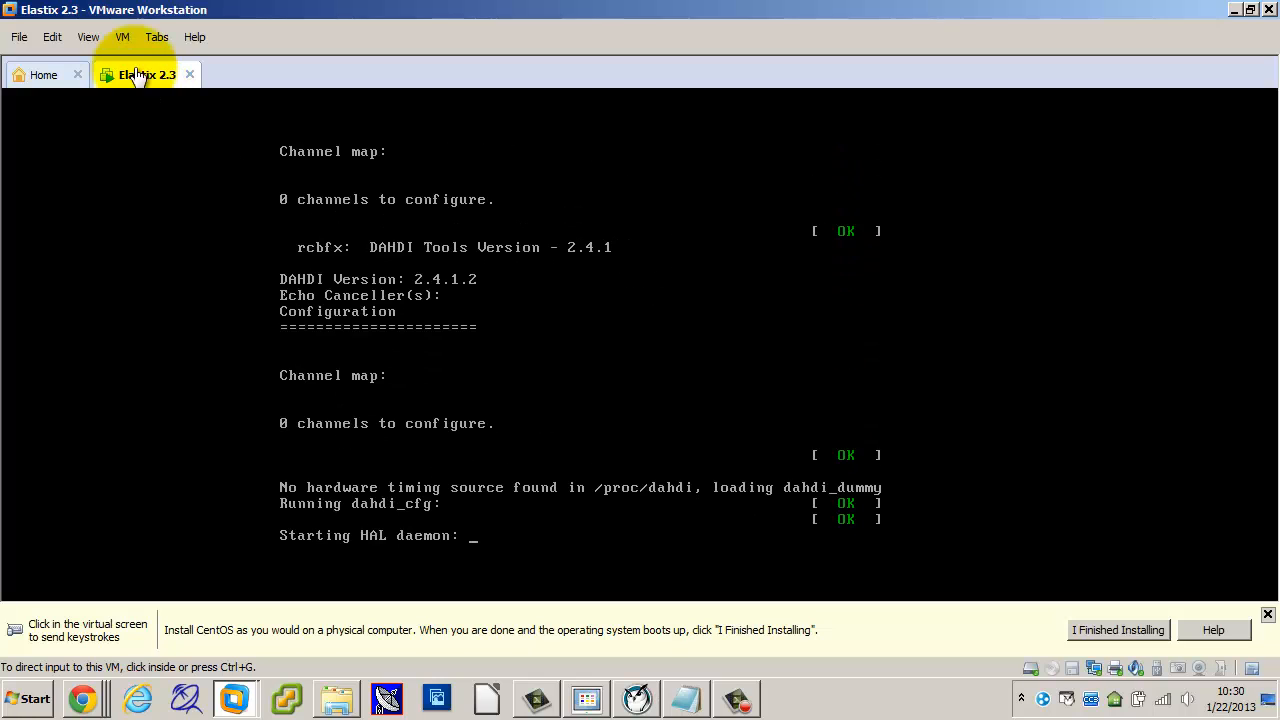
Step: Check the VM menu's Power options, then return to the Elastix console
click(124, 37)
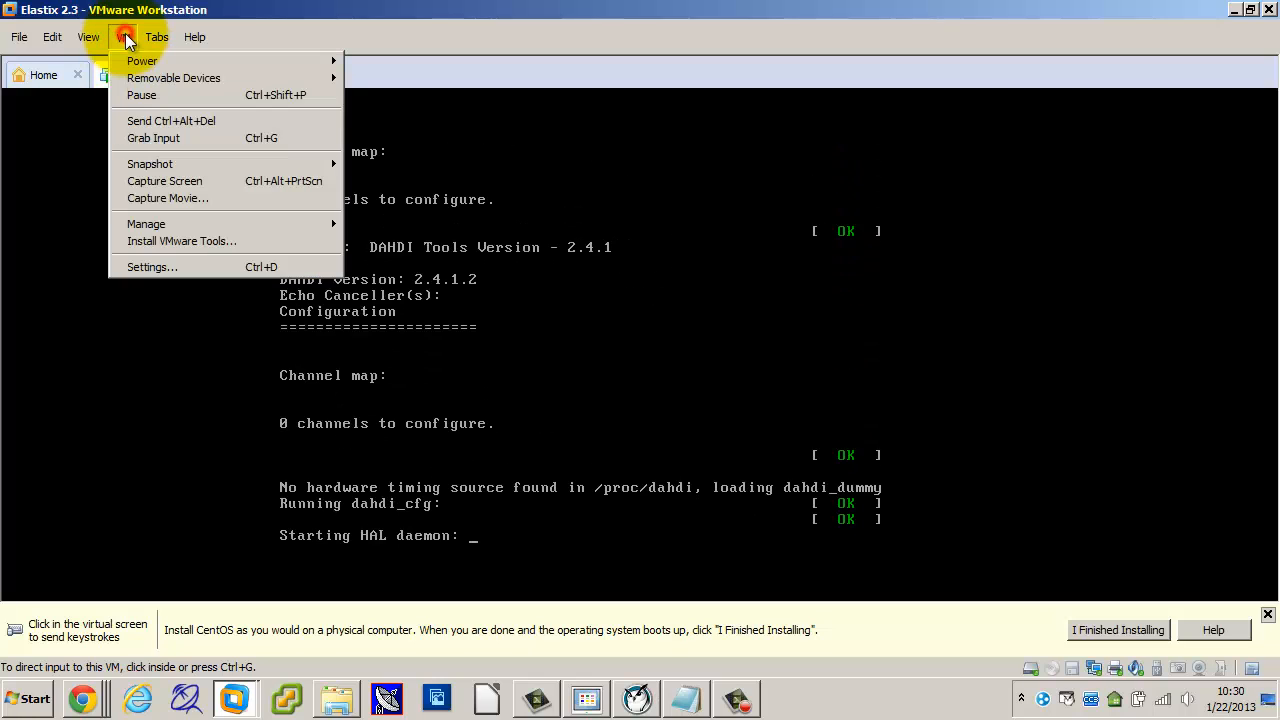
click(420, 432)
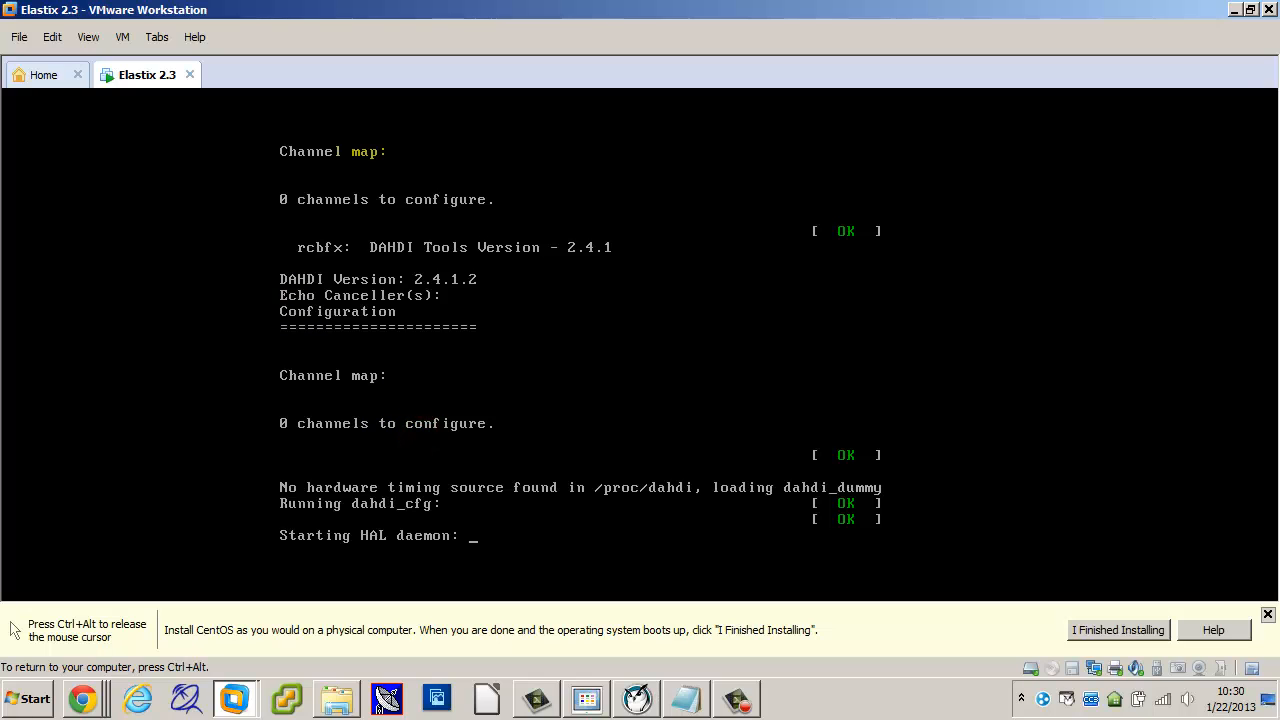
key(ctrl+alt)
click(124, 43)
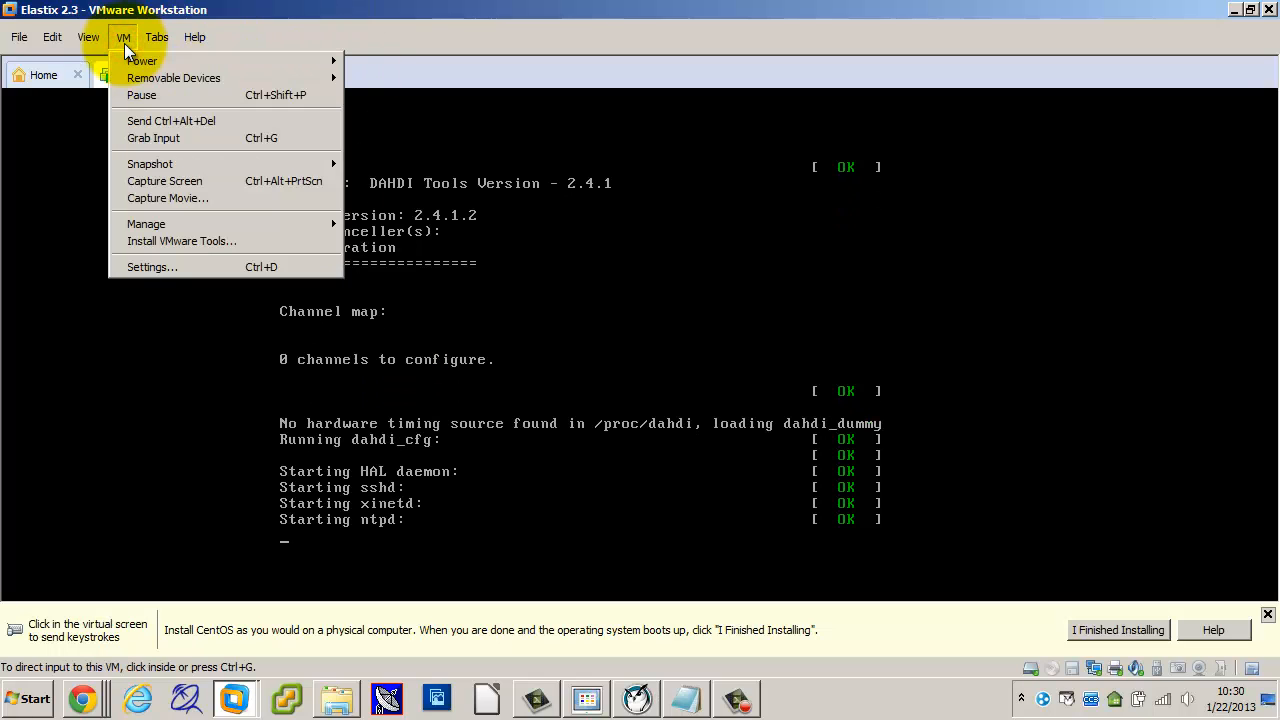
mouse_move(127, 60)
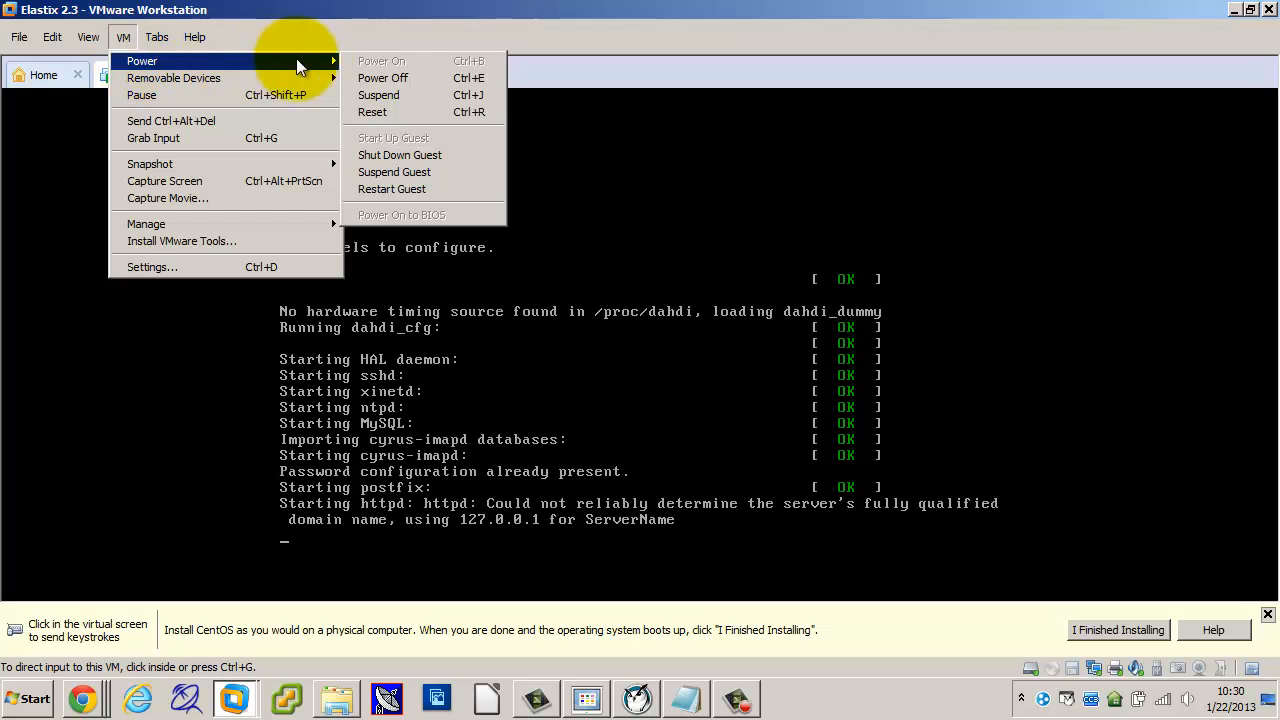
click(560, 325)
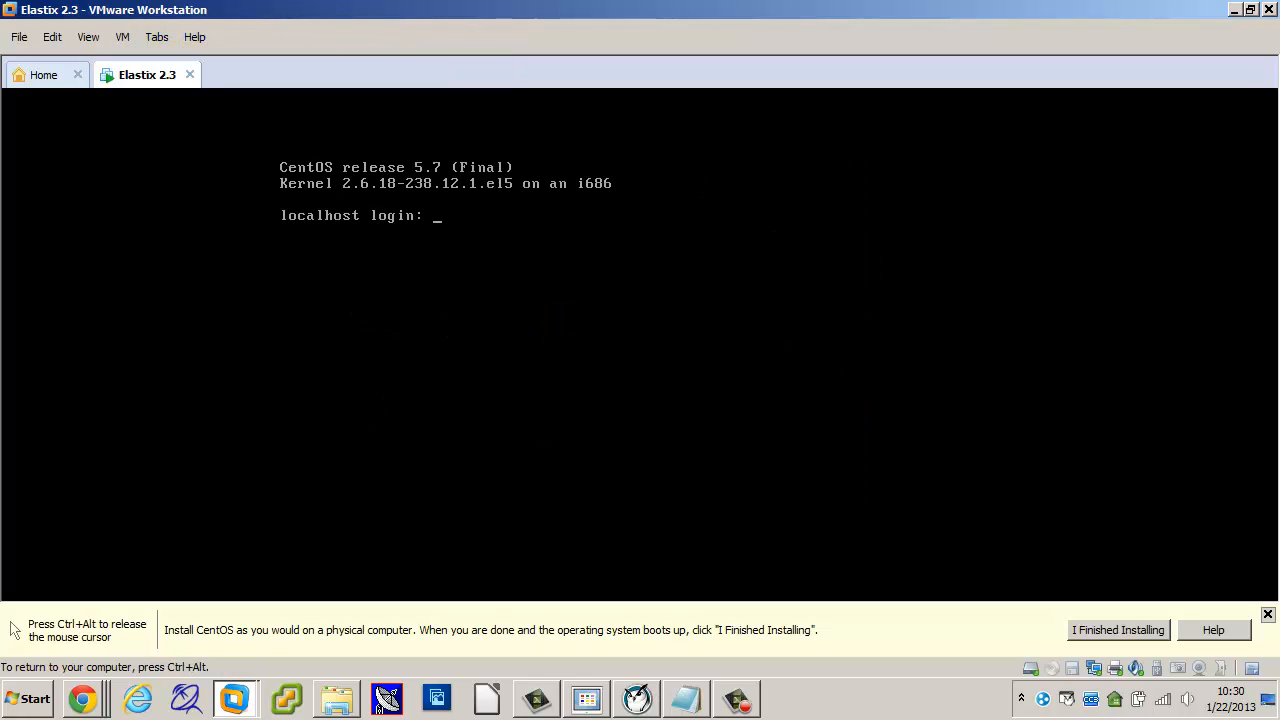
Step: Log in as root and issue 'shutdown now -h' to halt the Elastix VM
text(root)
key(BackSpace)
key(BackSpace)
key(BackSpace)
text(oot)
key(Return)
key(Return)
text(shutd)
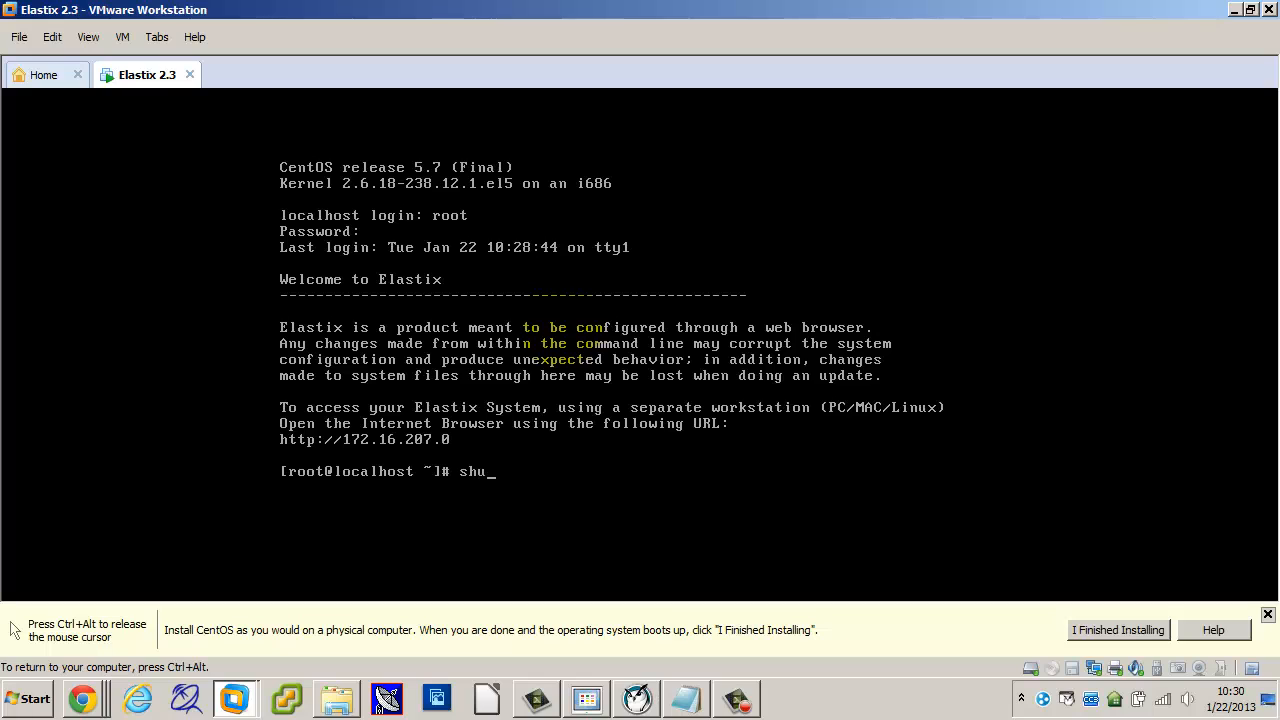
text(own now -h)
key(Return)
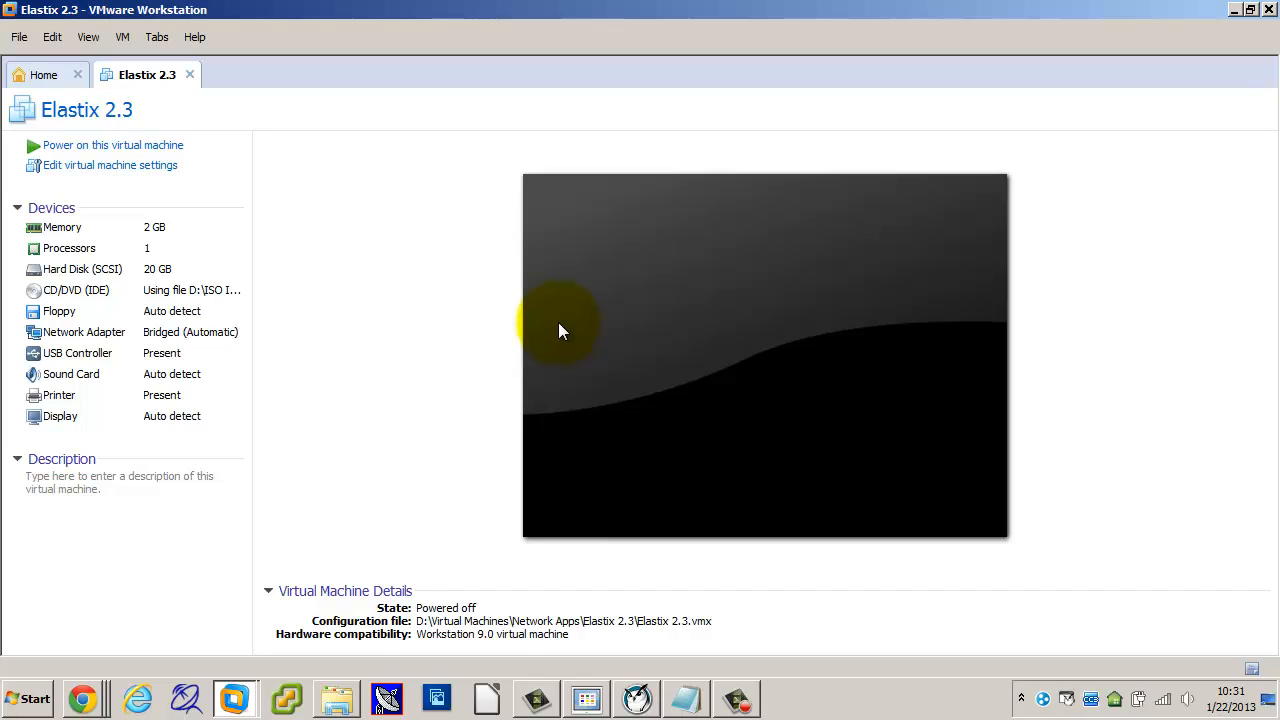
Step: Power on the Elastix 2.3 virtual machine from its tab
click(161, 146)
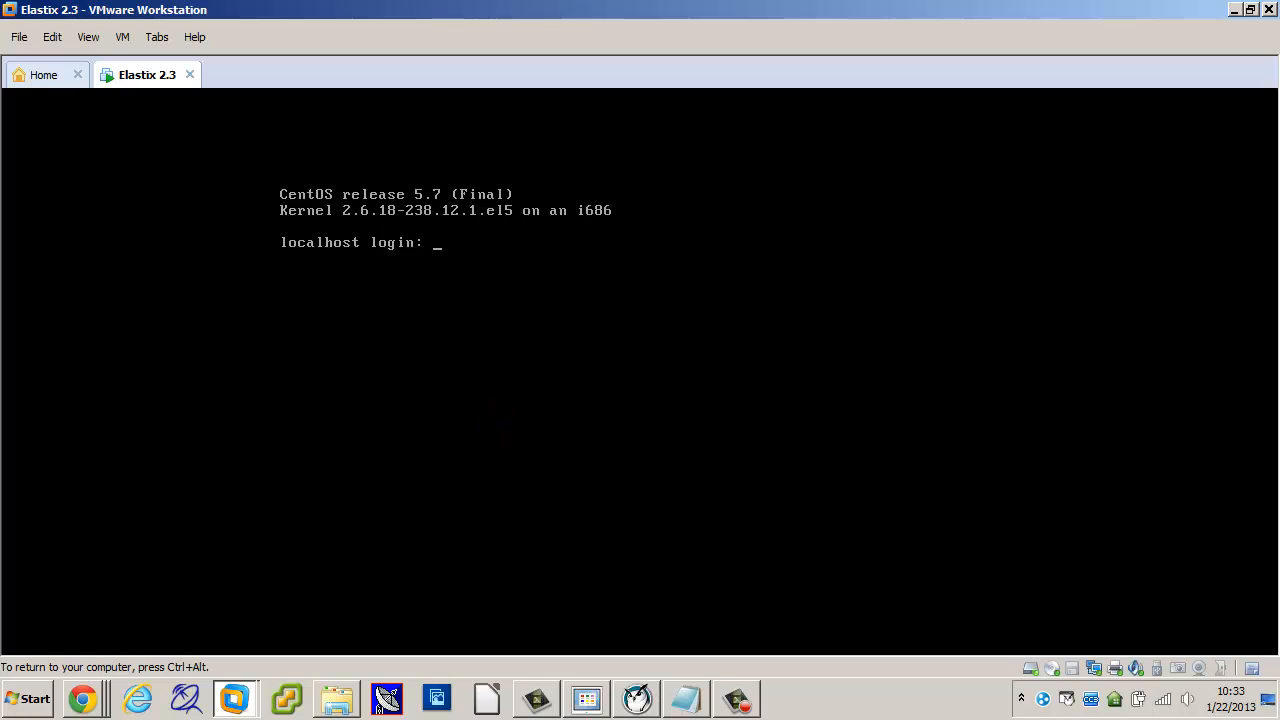
Step: Log in as root and halt the Elastix server with 'shutdown now -h'
text(root)
key(Return)
key(Return)
text(shutdown now -h)
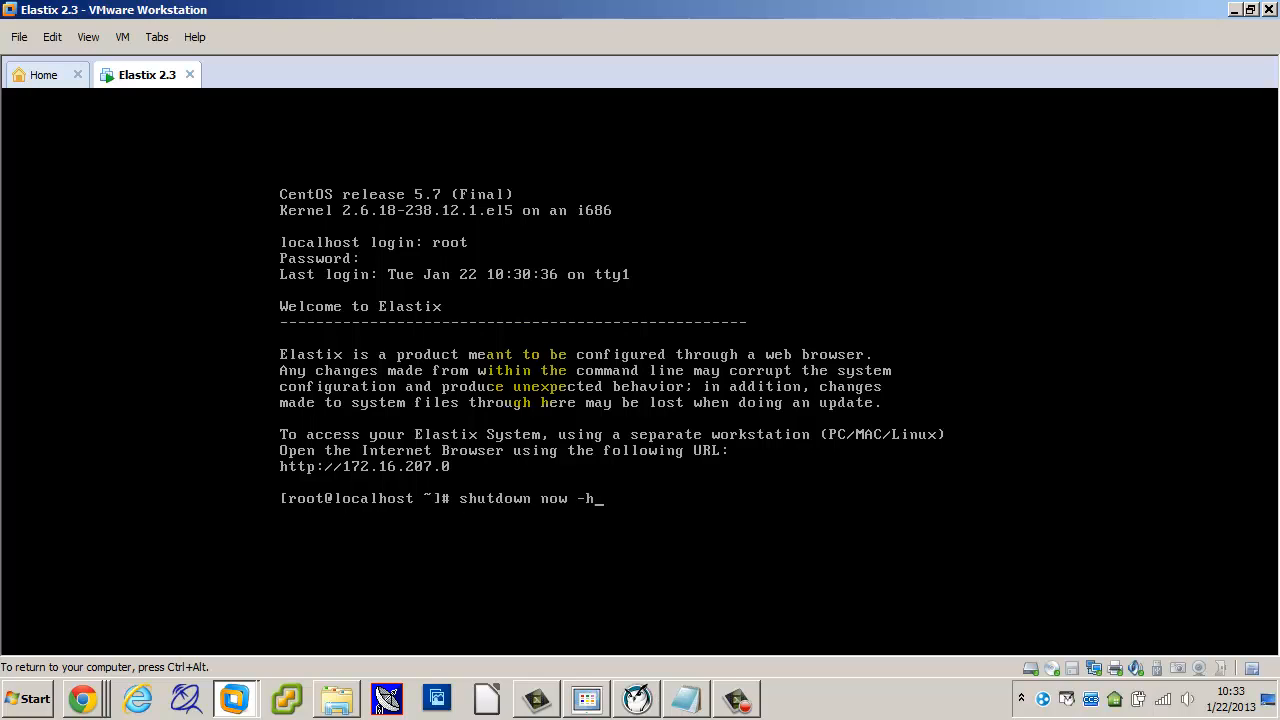
key(Return)
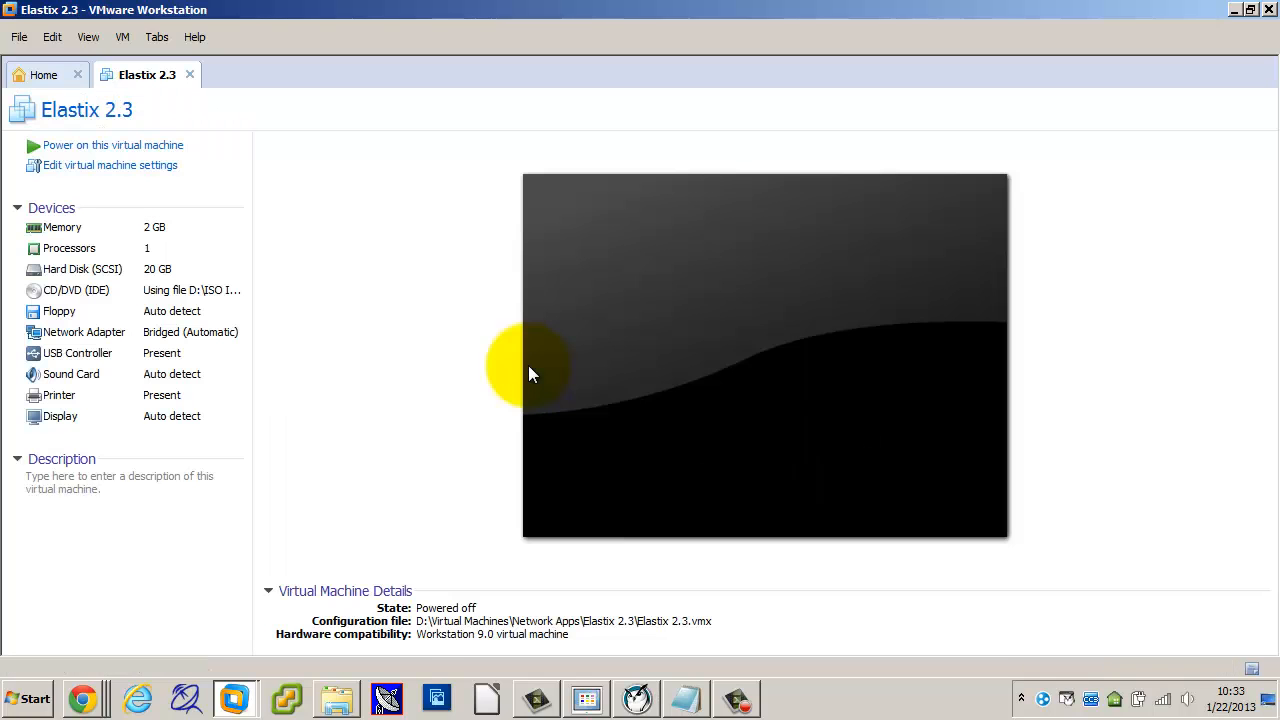
Step: Start a new VM snapshot and name it 'Base Image'
click(117, 38)
mouse_move(340, 164)
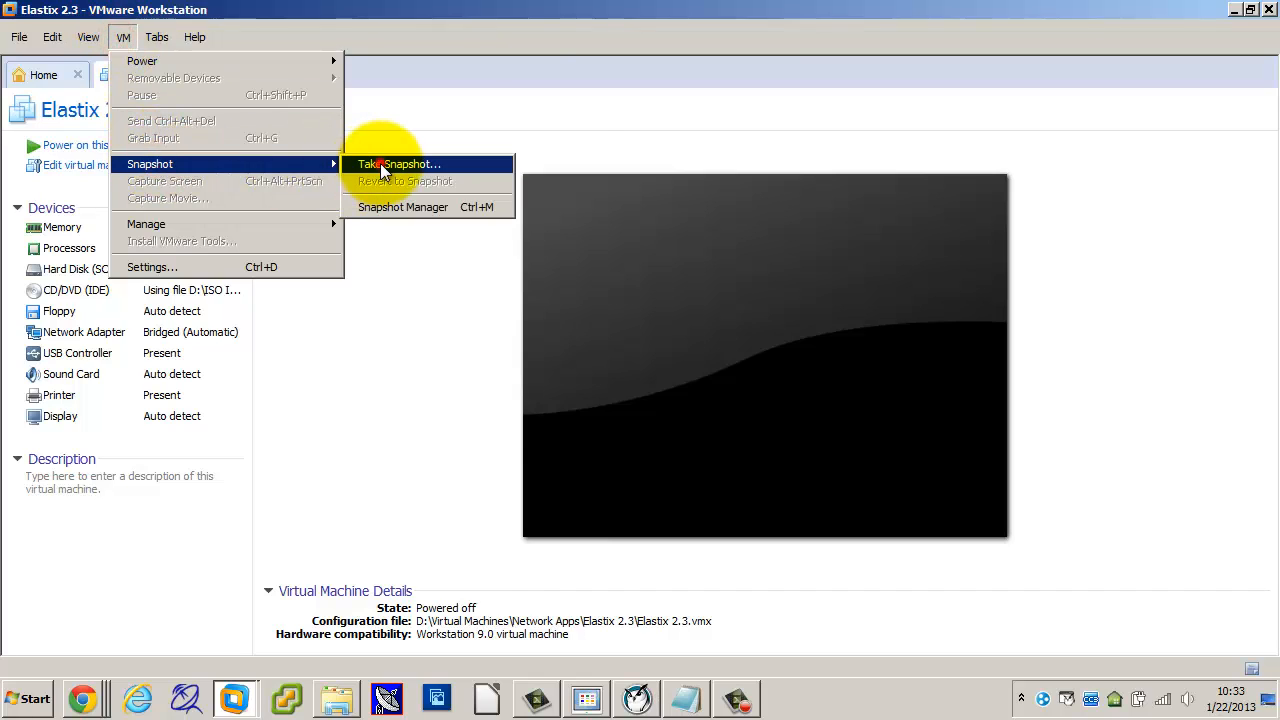
click(380, 163)
text(vba)
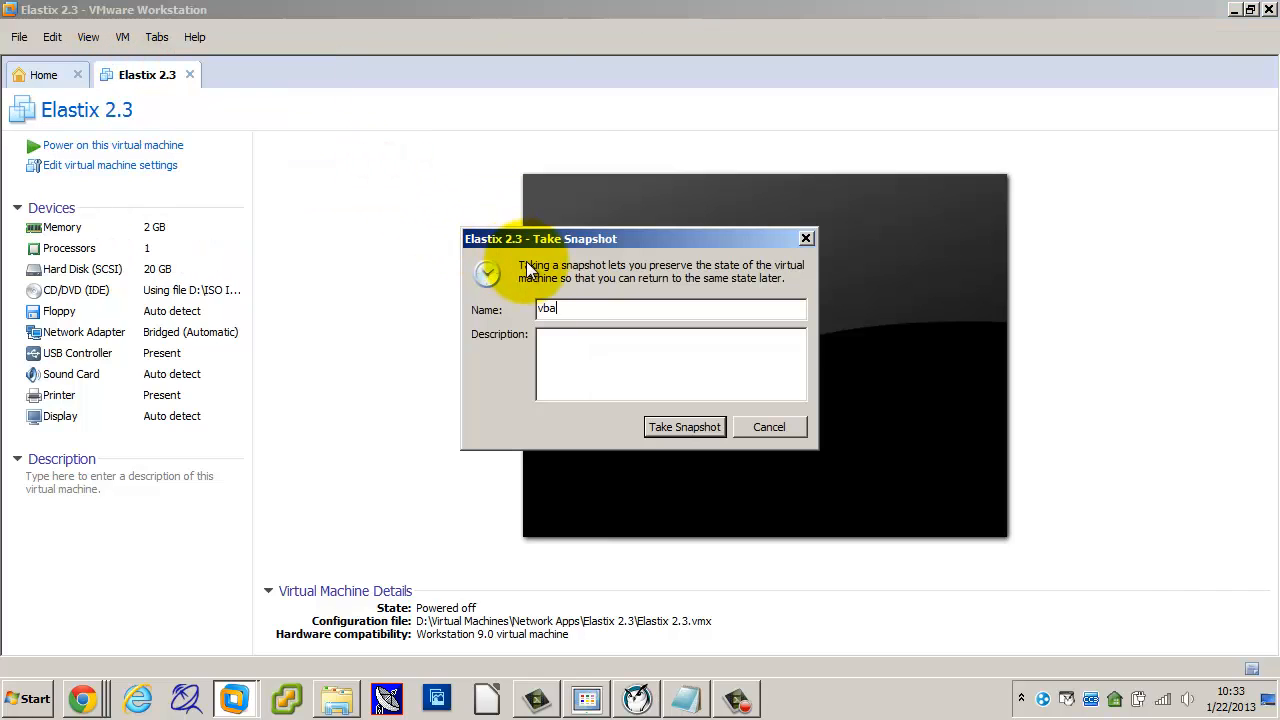
key(BackSpace)
key(BackSpace)
key(BackSpace)
text(Base Image)
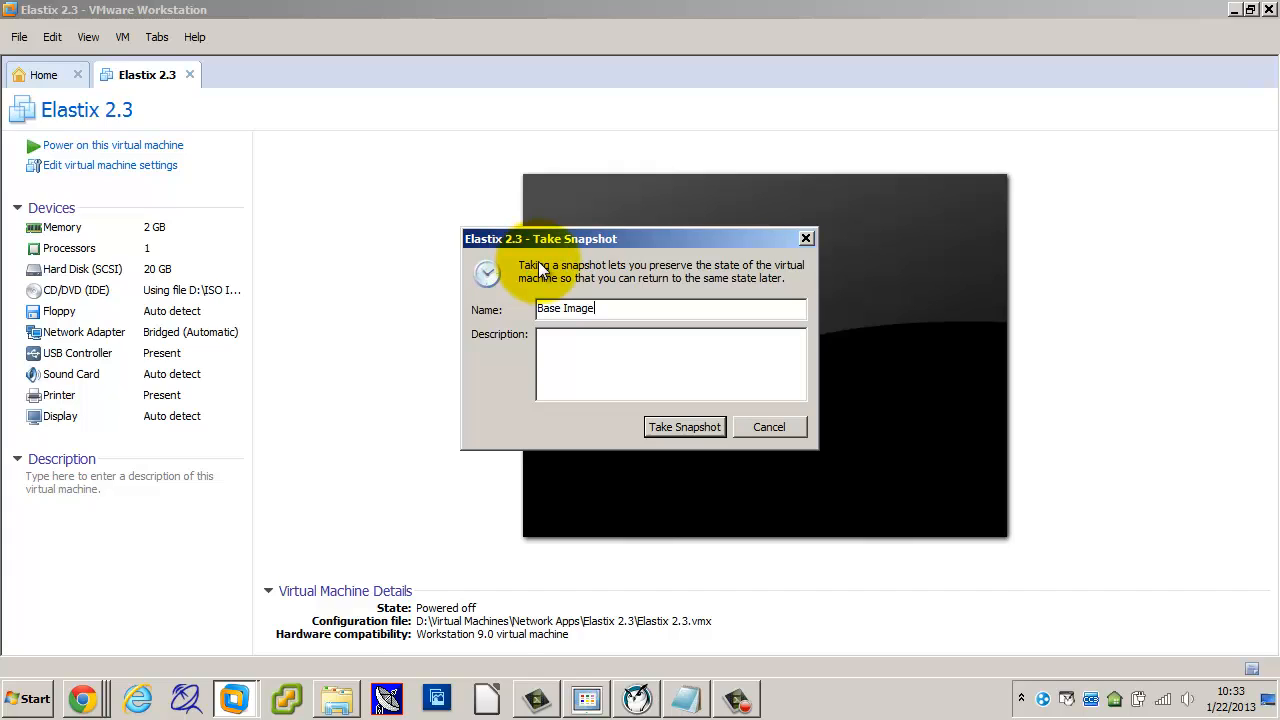
Step: Describe the snapshot as 'Clean install' with a note of the password, and take it
click(584, 356)
text(Clean install)
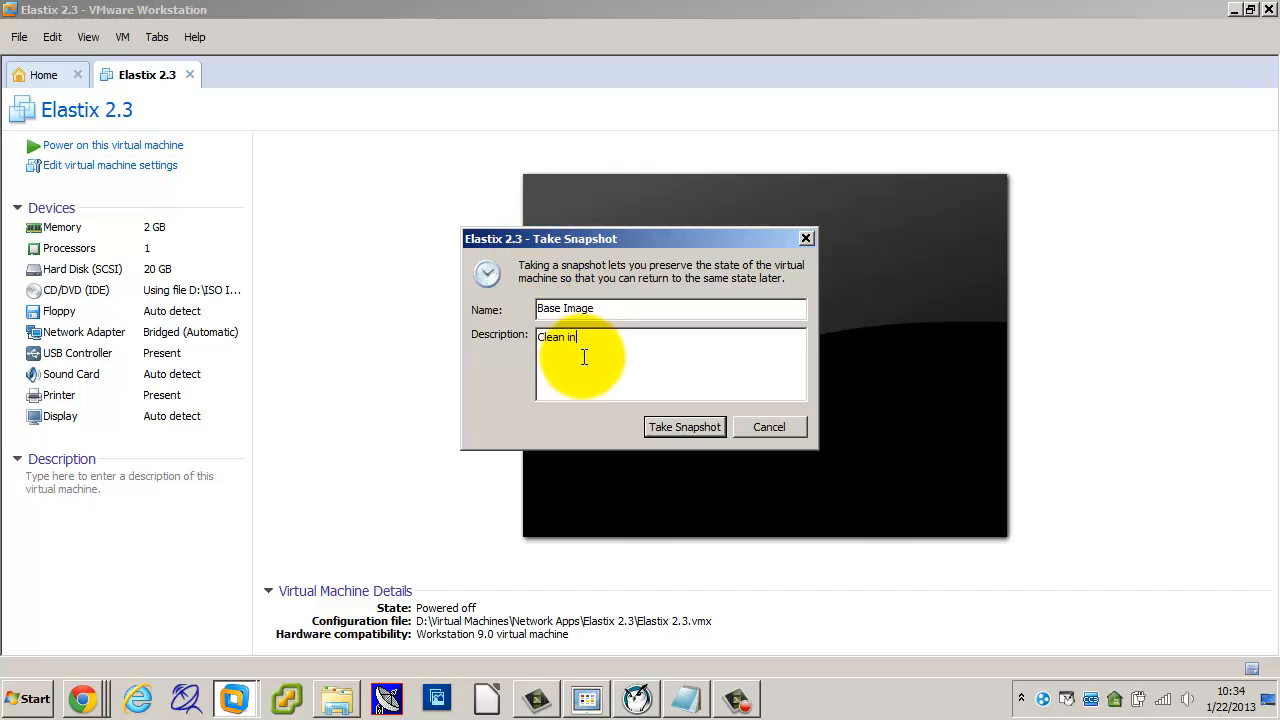
key(Return)
text(all sa)
key(BackSpace)
key(BackSpace)
key(BackSpace)
text(passwords are "Pa)
key(BackSpace)
key(BackSpace)
text(password")
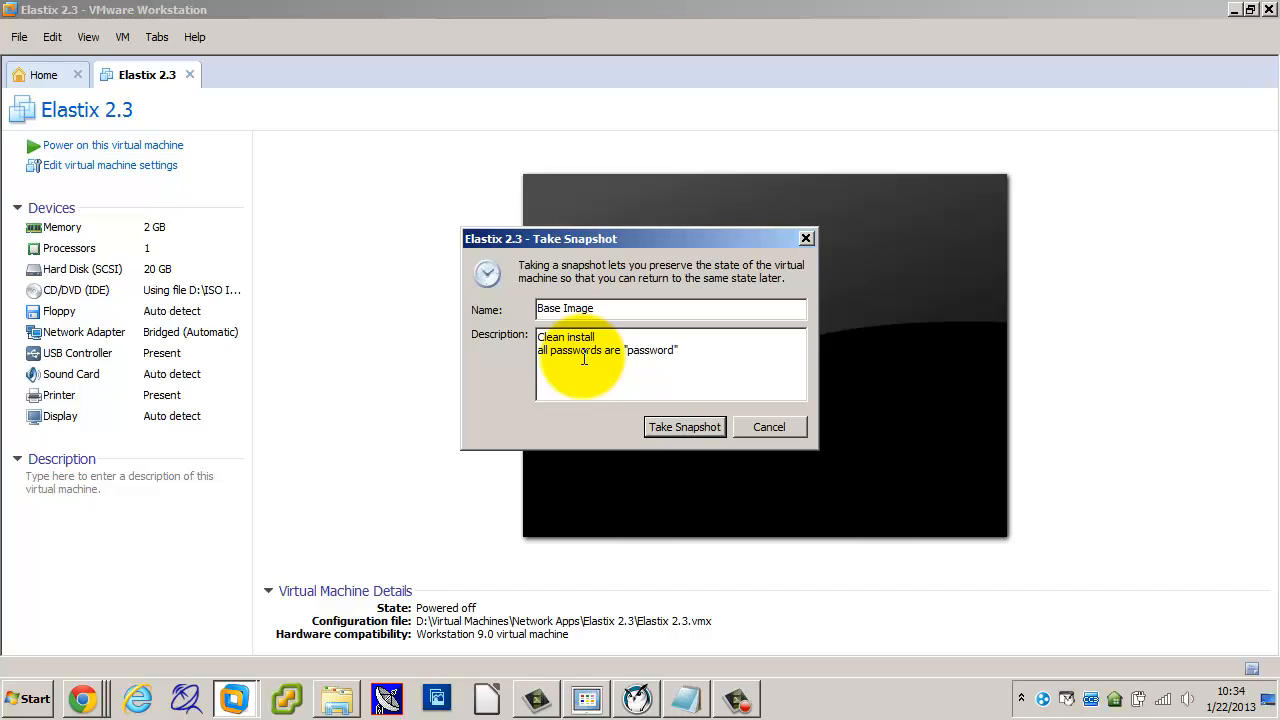
click(669, 424)
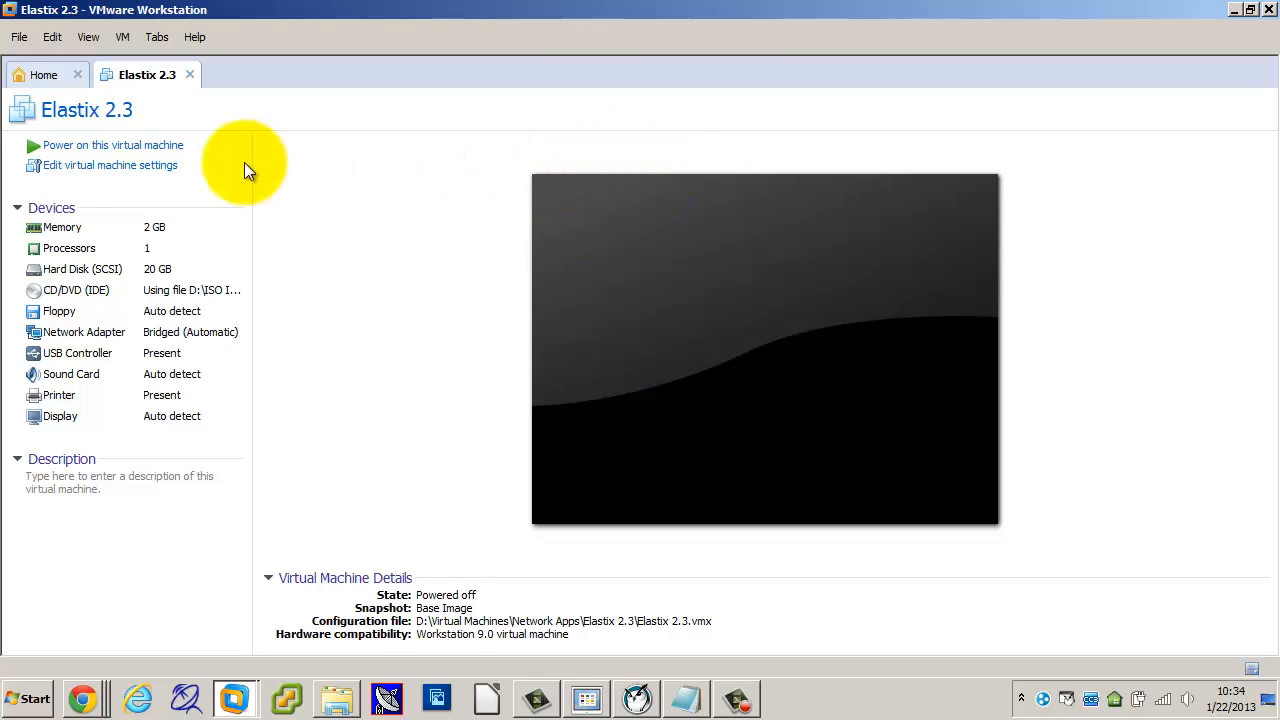
Step: Power on the Elastix 2.3 virtual machine and let it boot to the login prompt
click(70, 146)
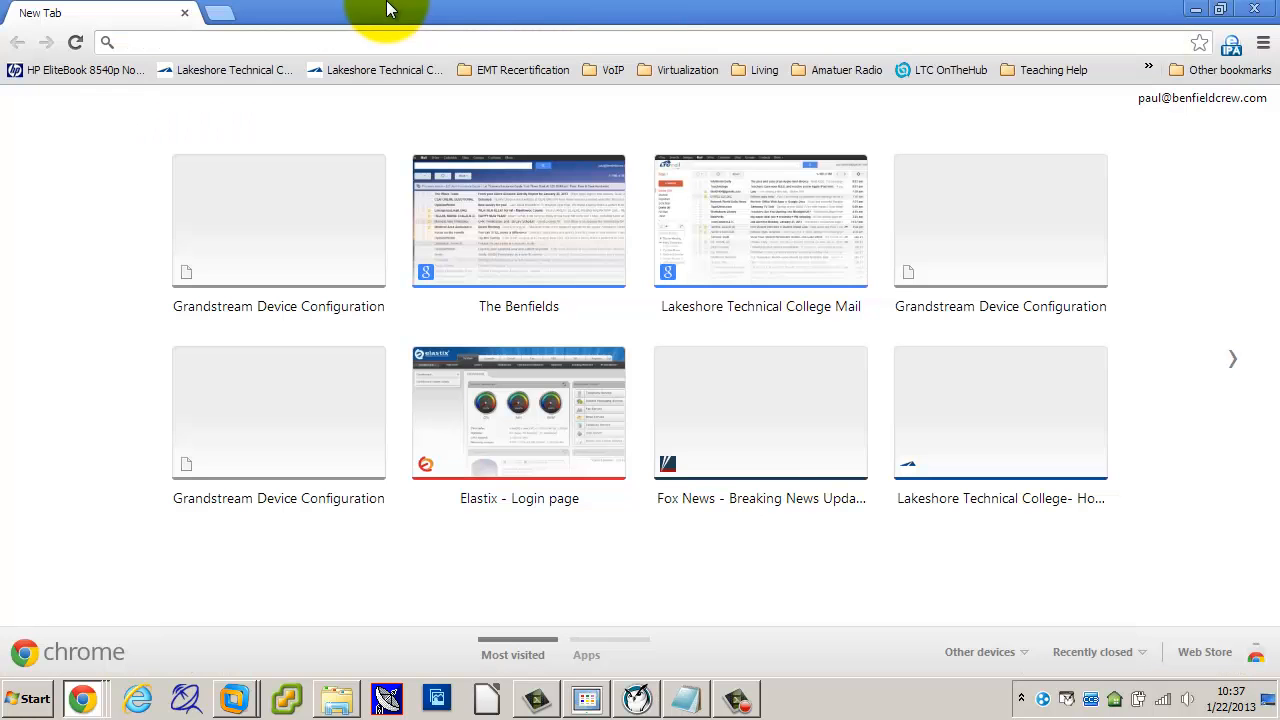
click(357, 46)
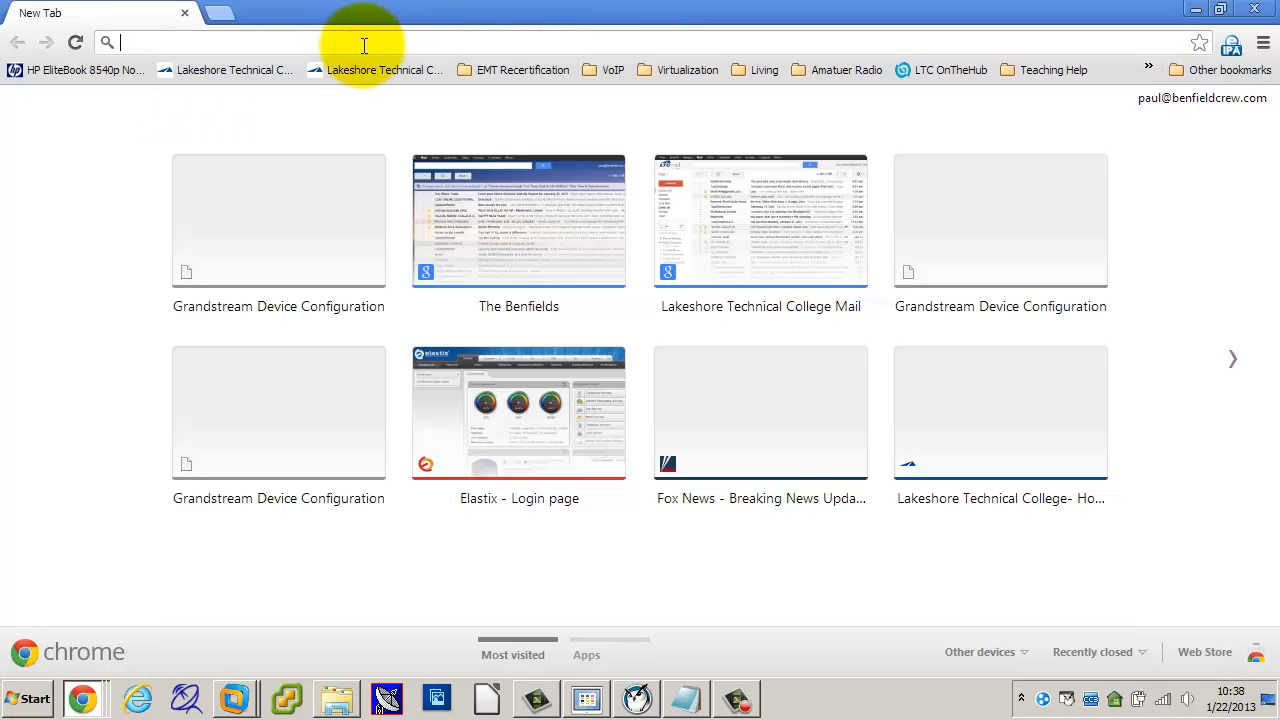
text(172.16.)
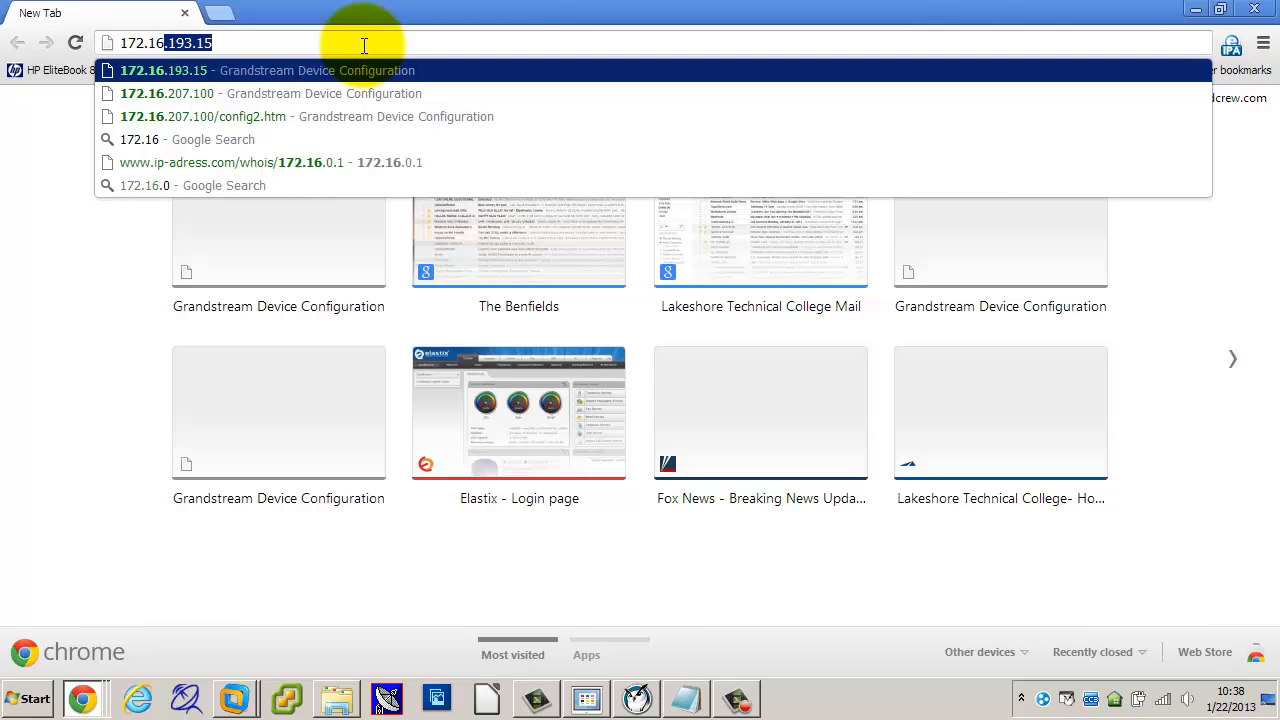
text(207.)
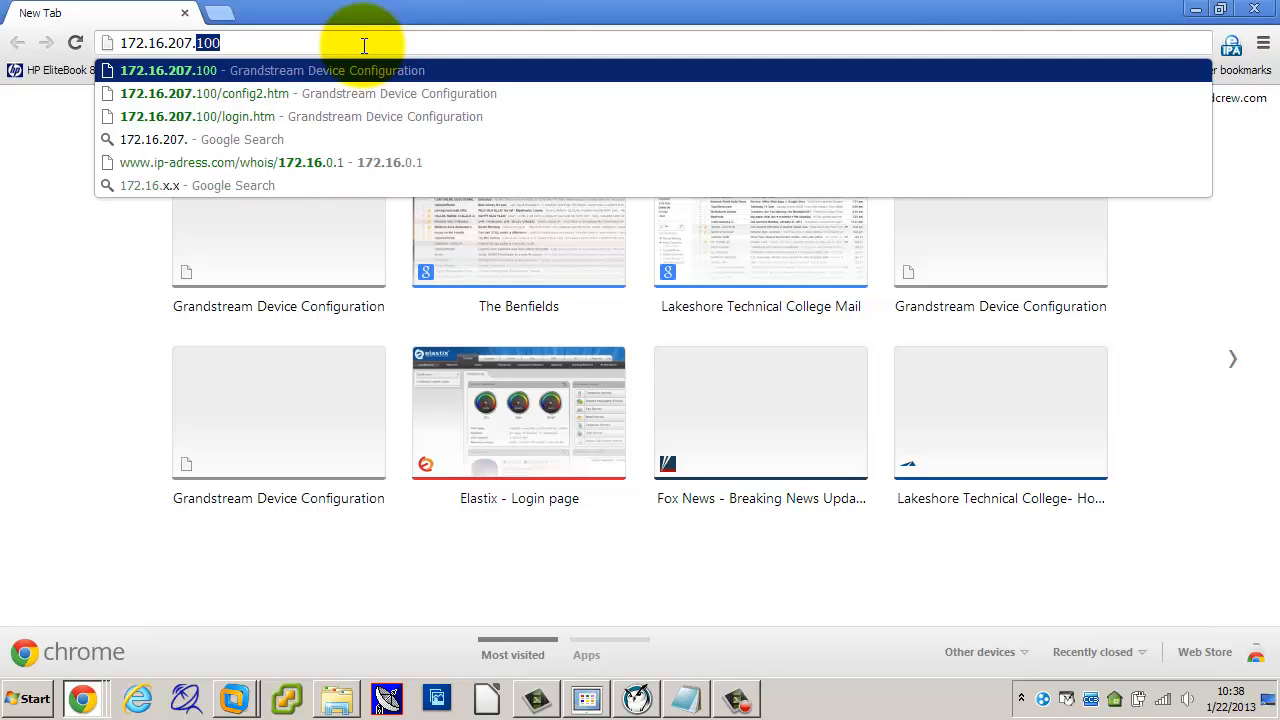
text(0)
key(Return)
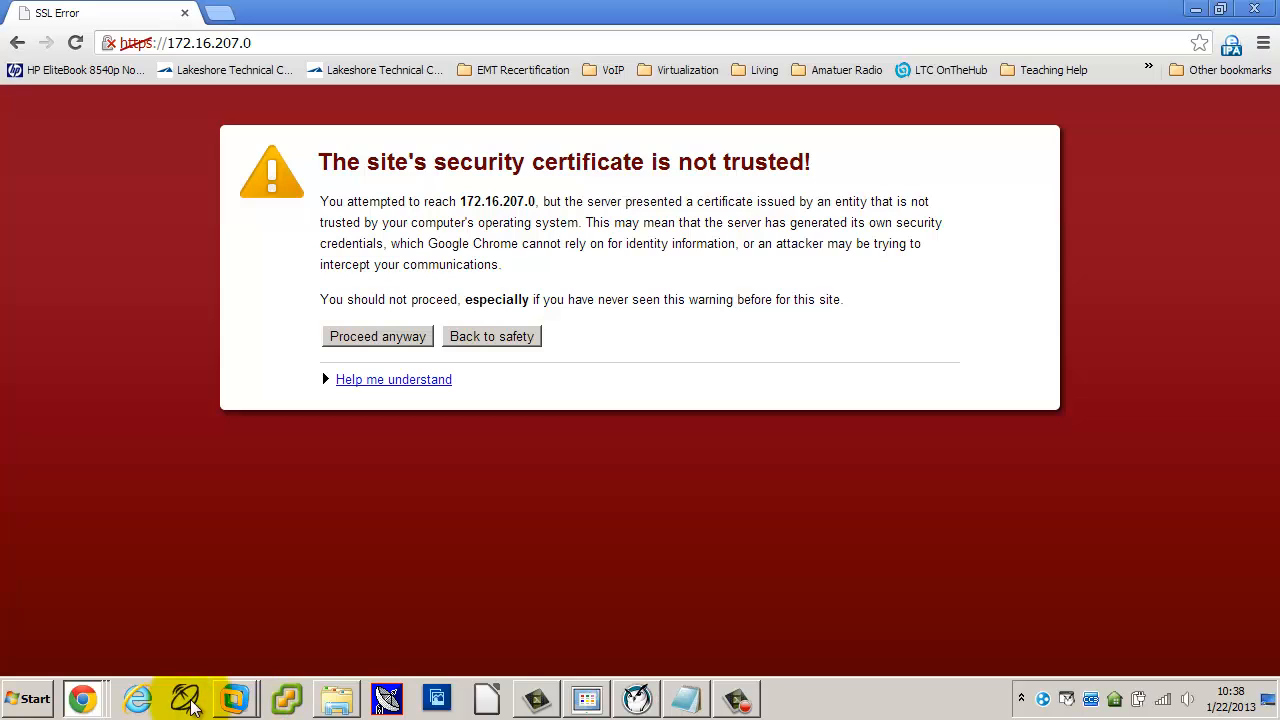
mouse_move(550, 703)
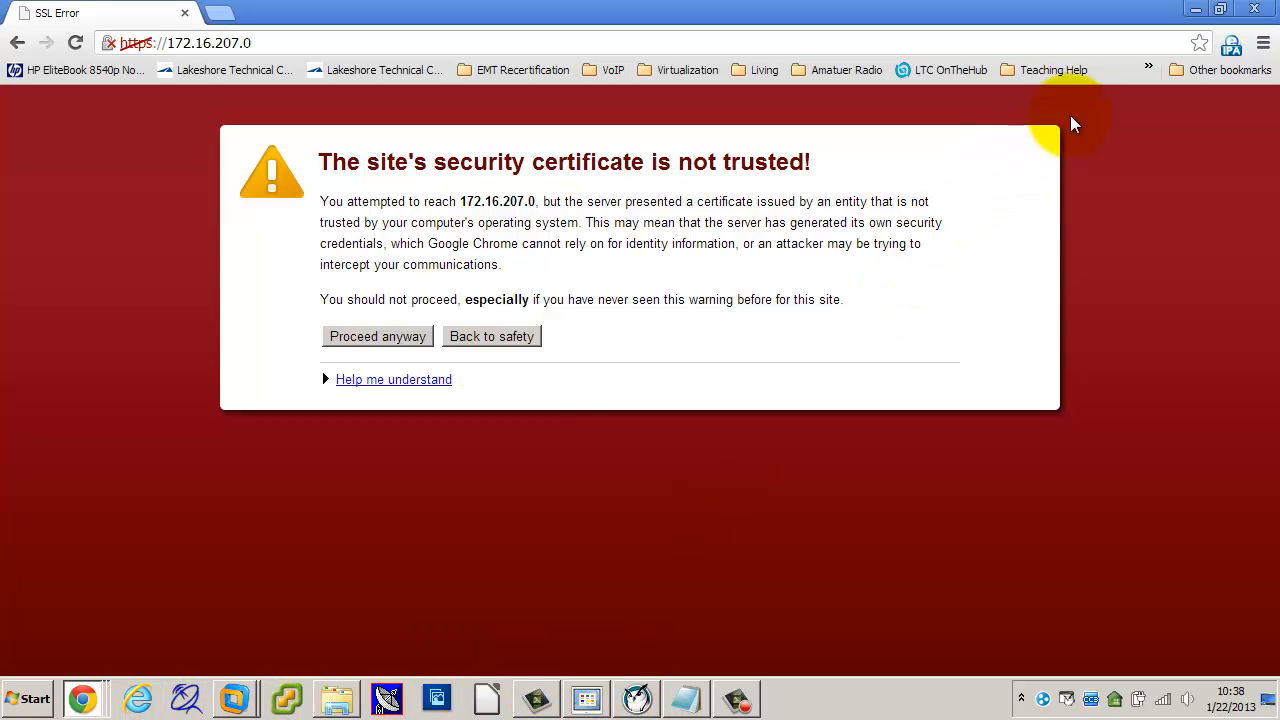
mouse_move(234, 698)
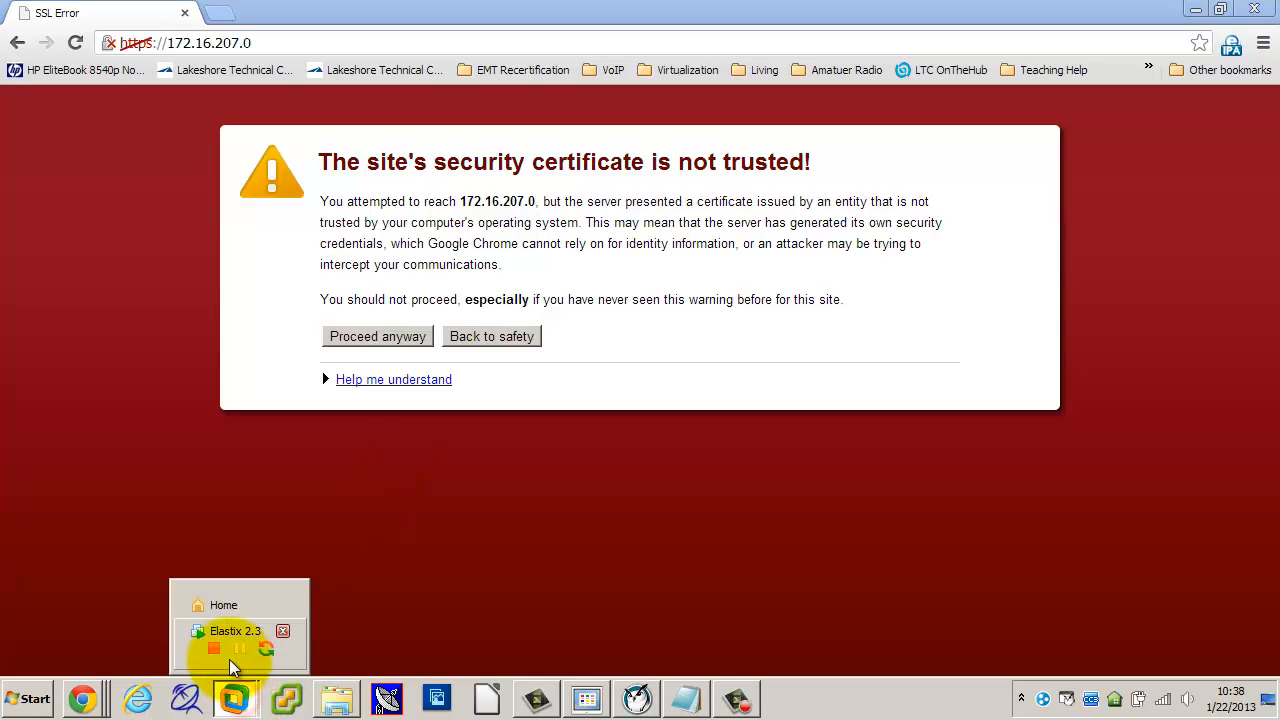
click(227, 633)
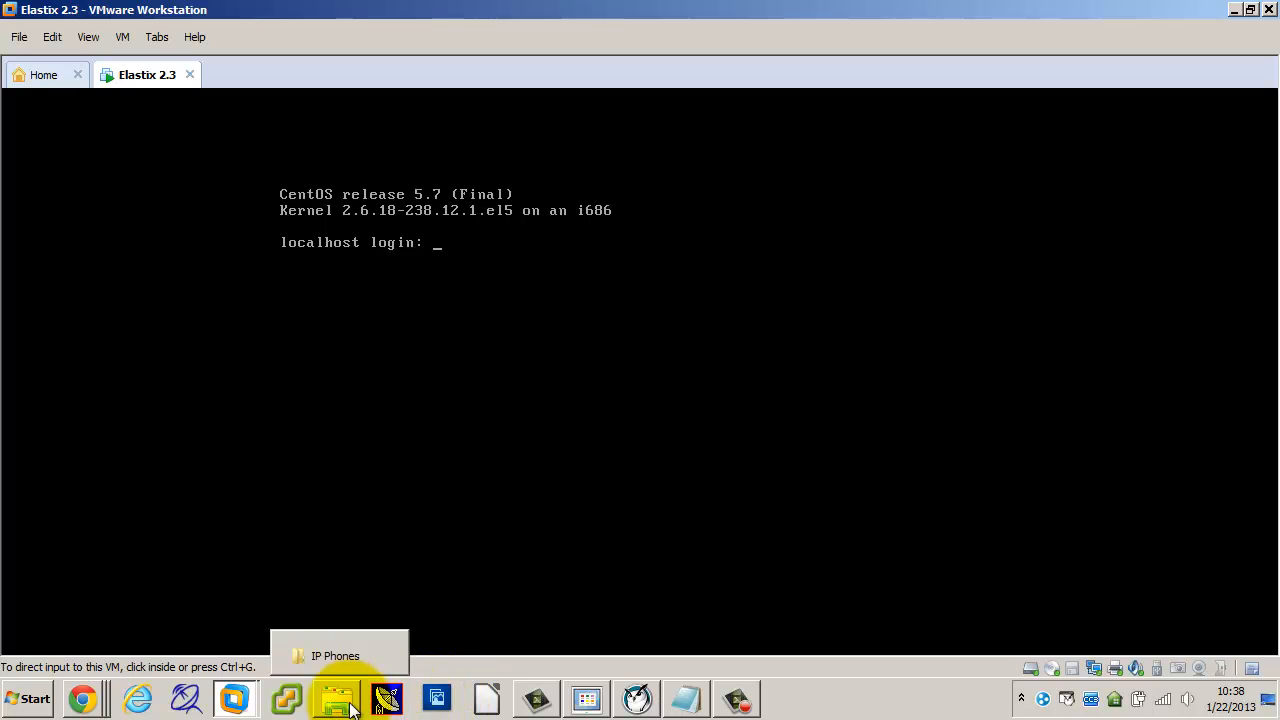
mouse_move(80, 705)
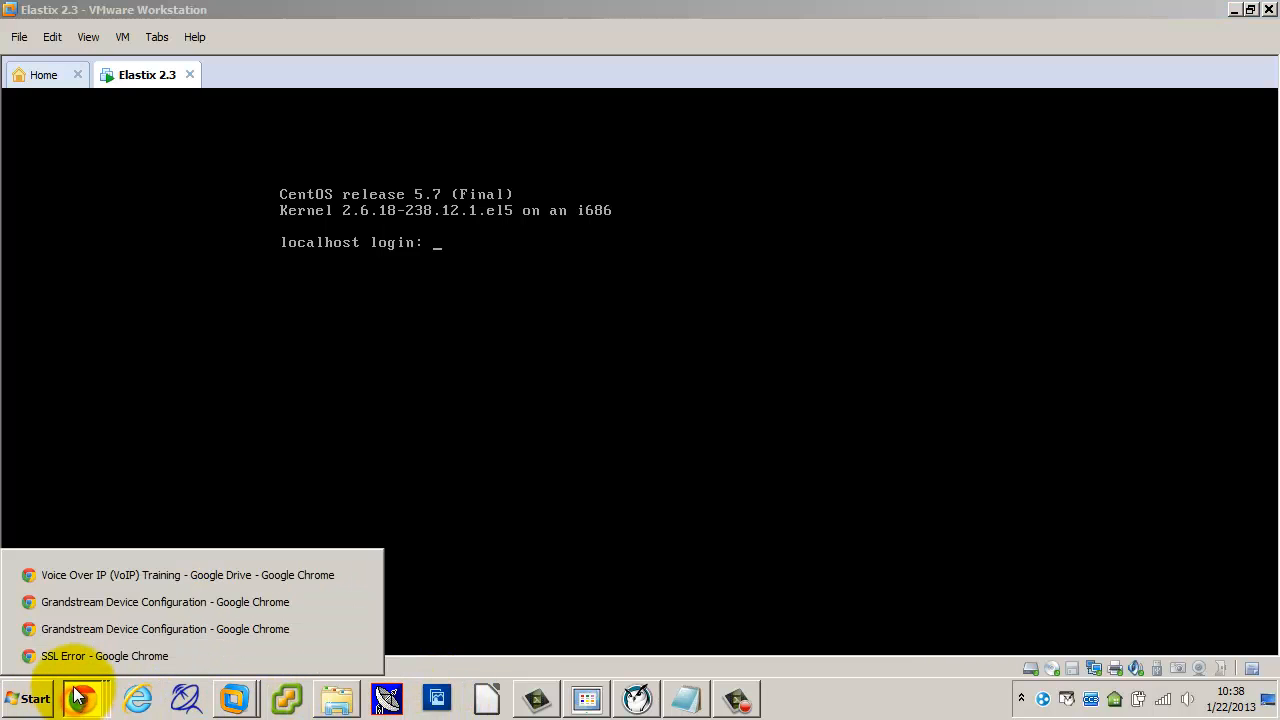
click(78, 658)
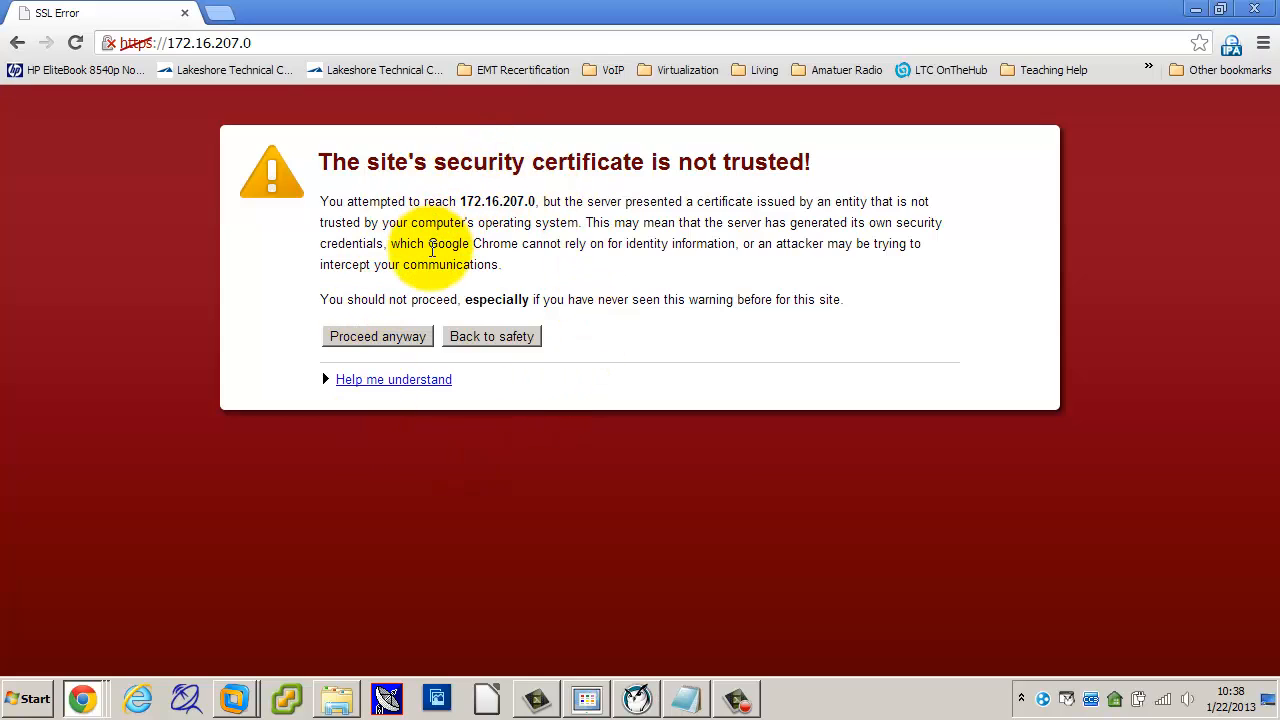
Step: Bypass the certificate warning and log into Elastix as admin with the account password
click(403, 343)
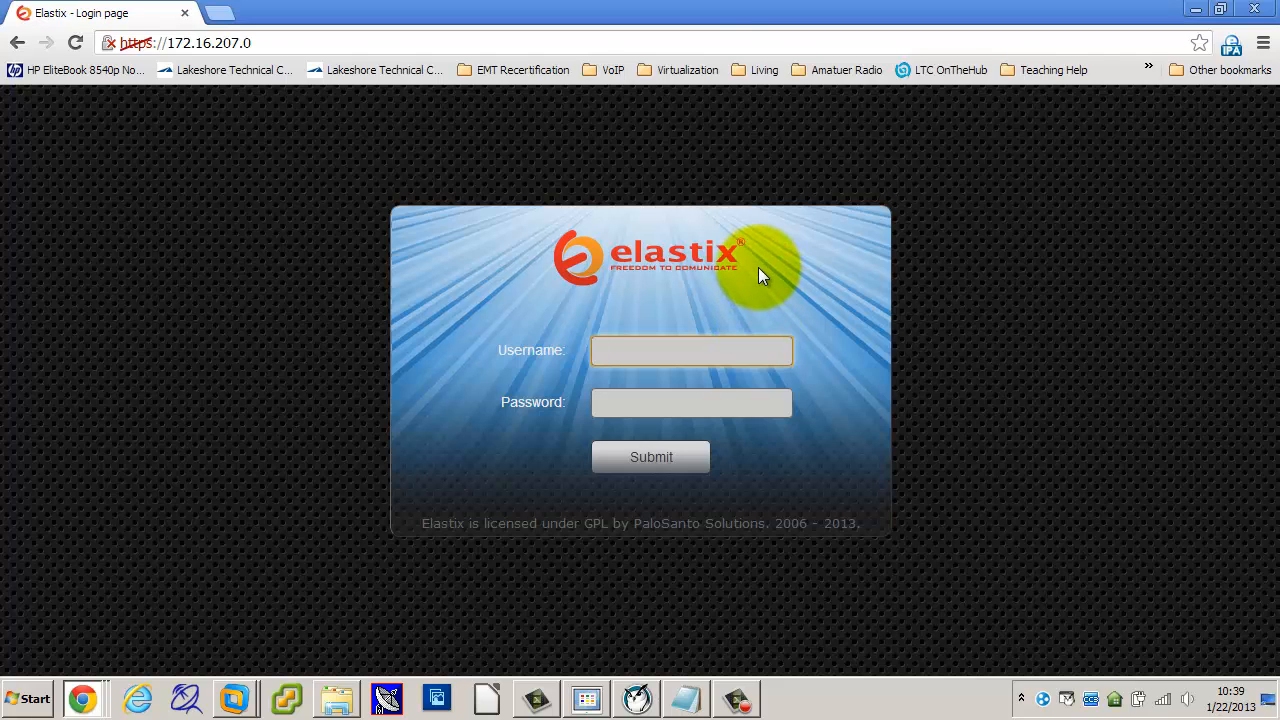
click(715, 349)
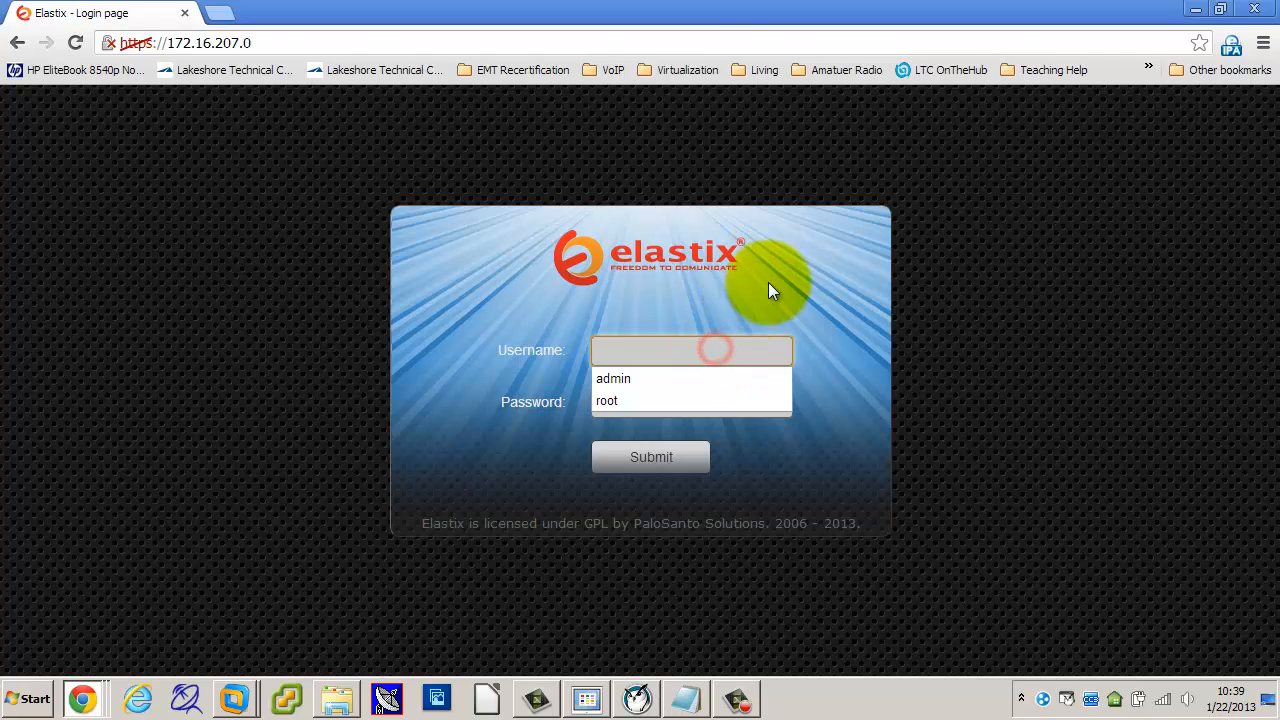
click(622, 378)
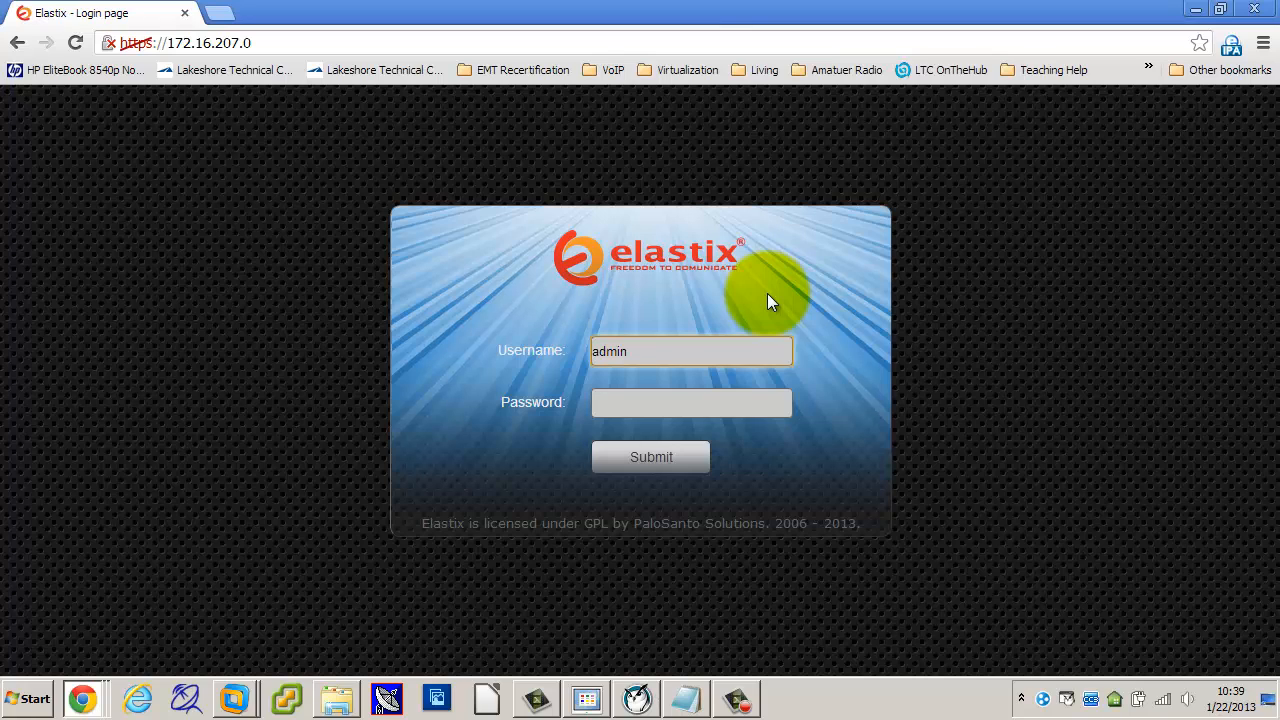
click(708, 400)
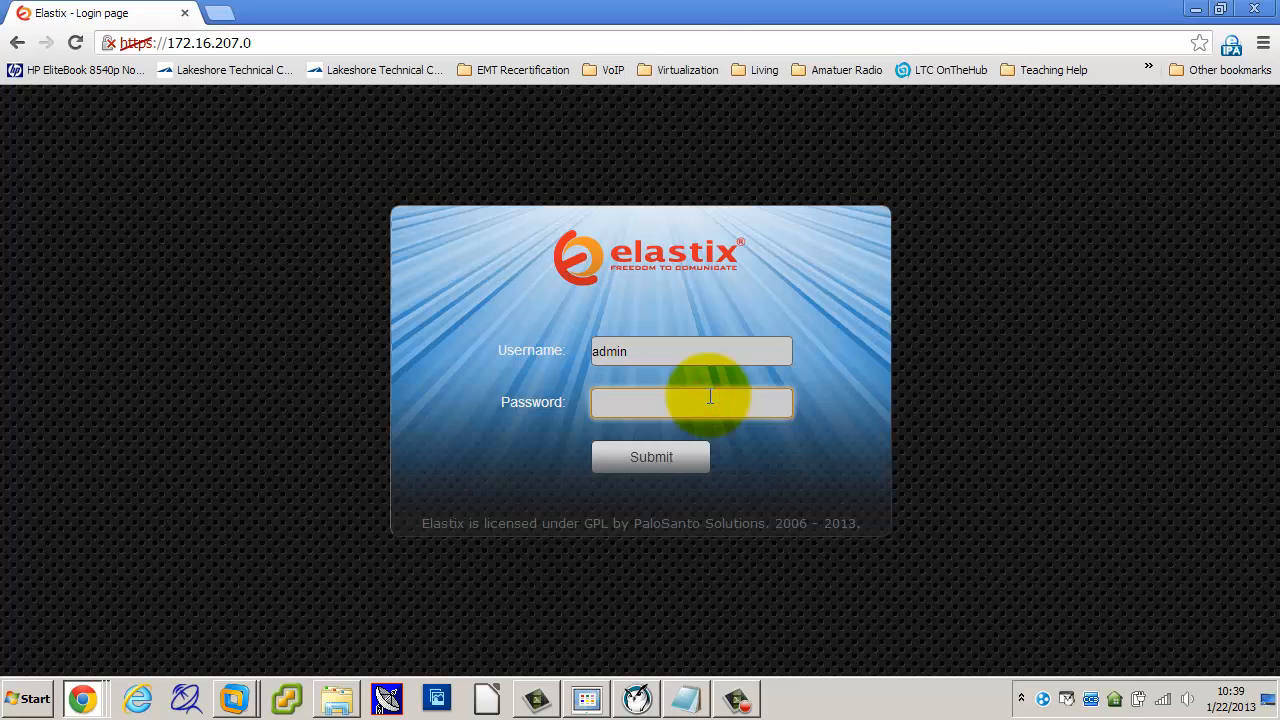
text(******)
key(BackSpace)
key(BackSpace)
key(BackSpace)
key(BackSpace)
key(BackSpace)
key(BackSpace)
text(********)
key(Return)
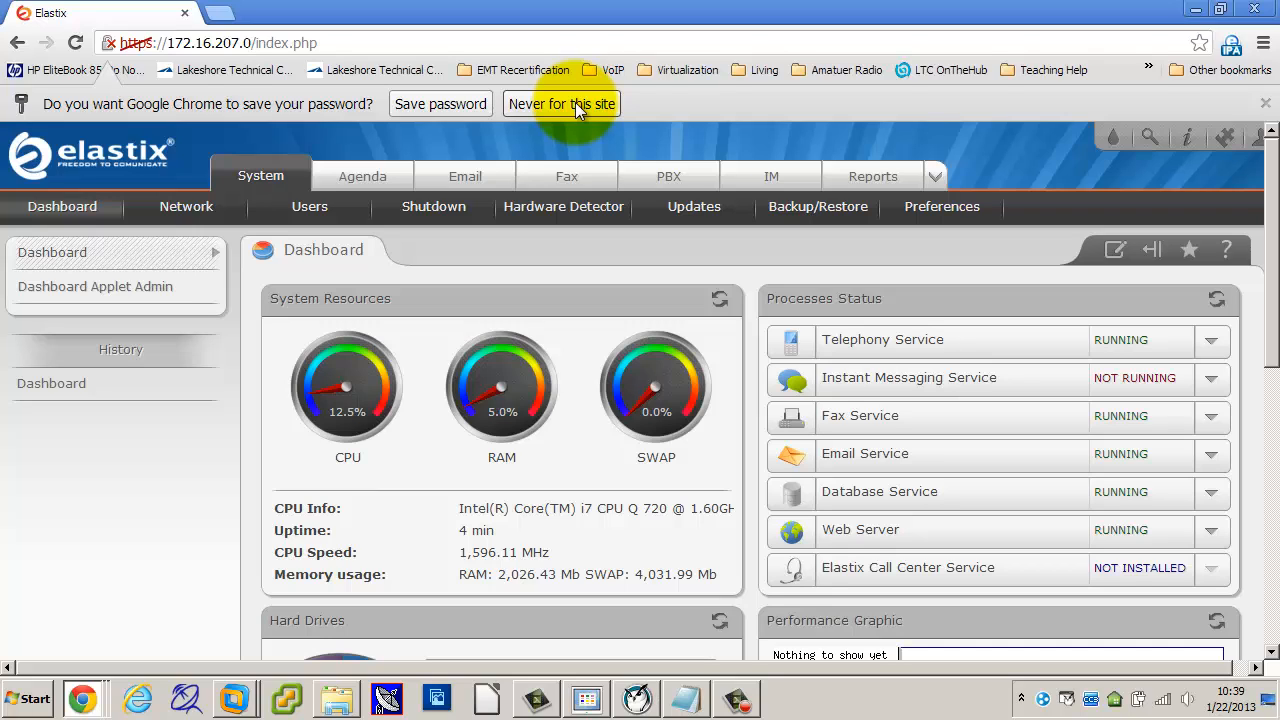
click(575, 102)
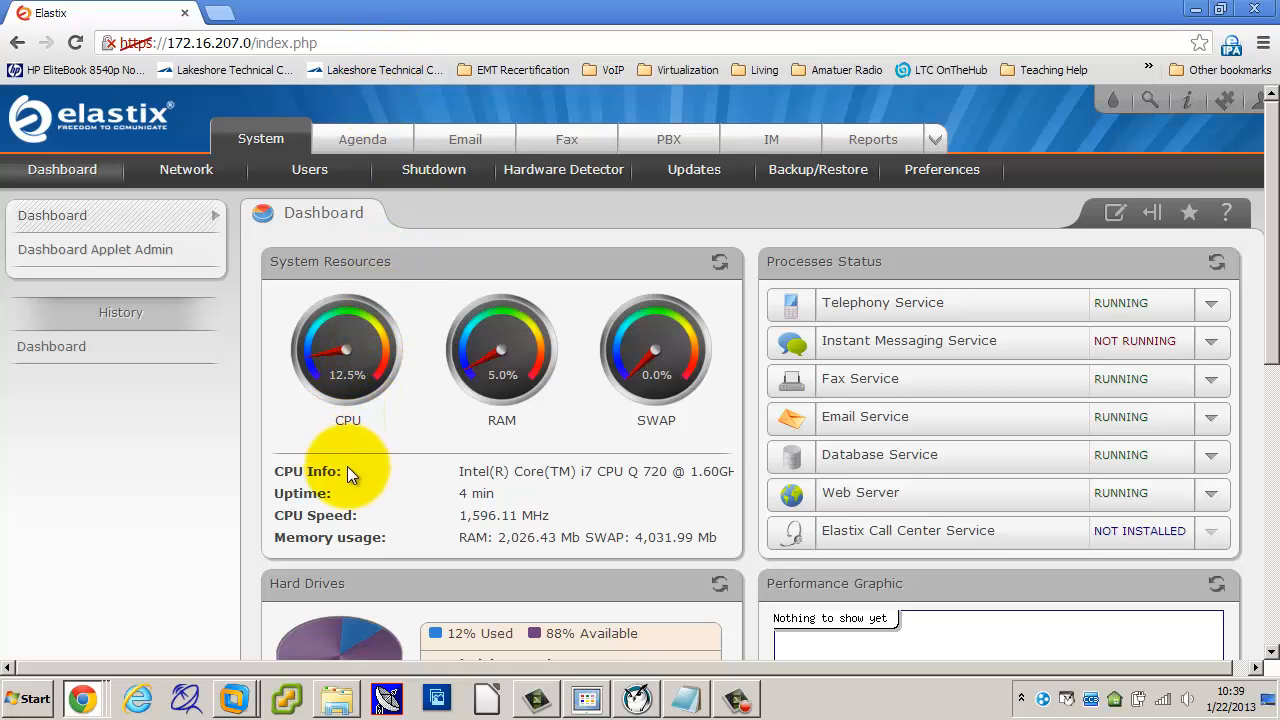
scroll(273, 549, down, 2)
scroll(273, 549, up, 2)
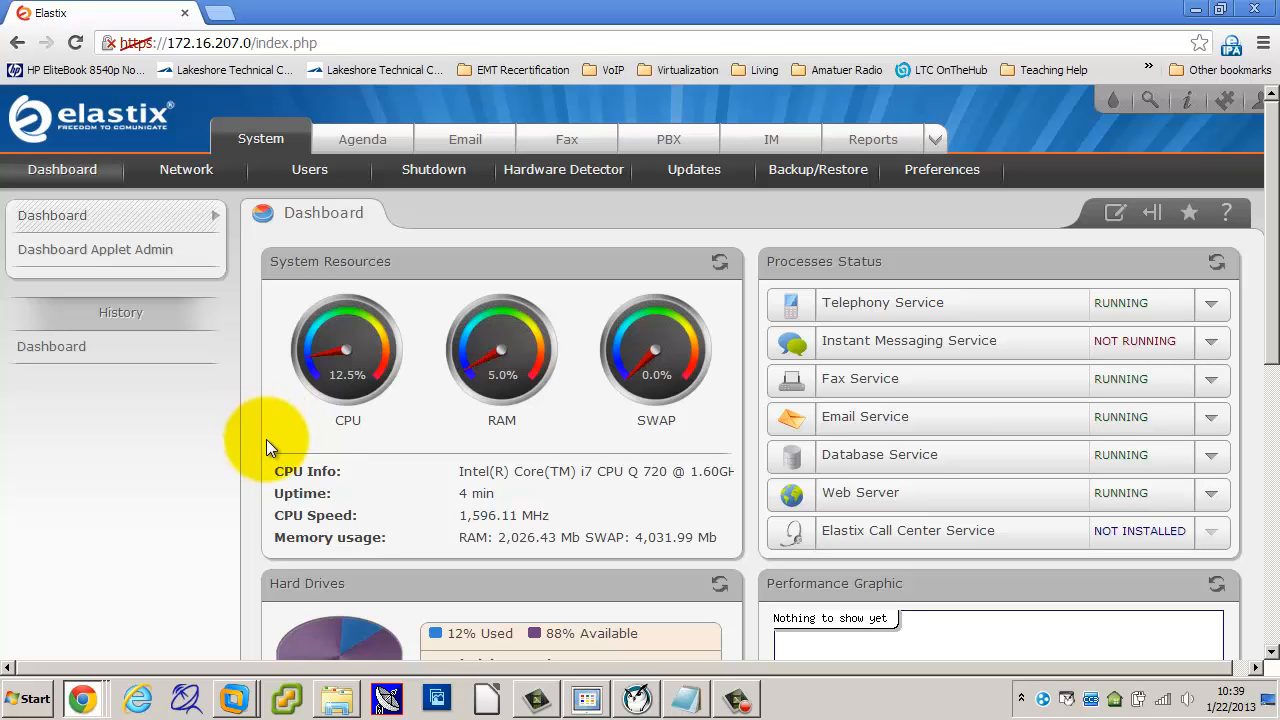
click(108, 255)
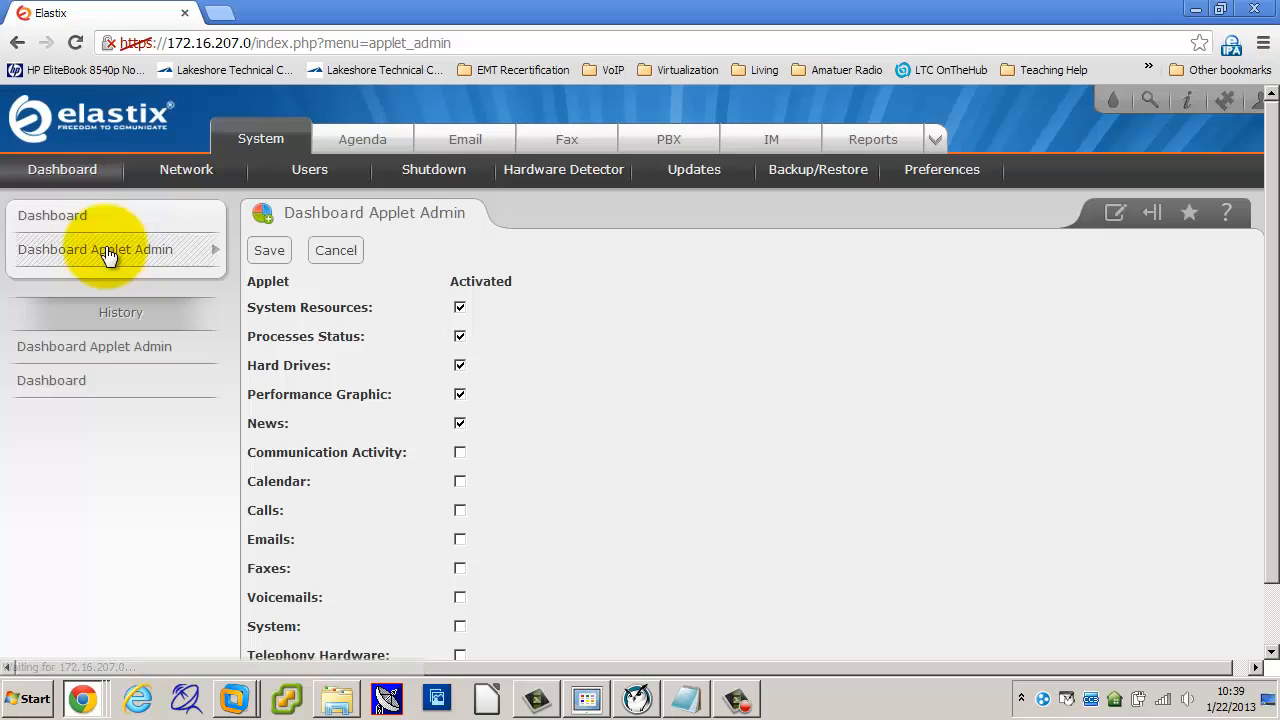
click(66, 216)
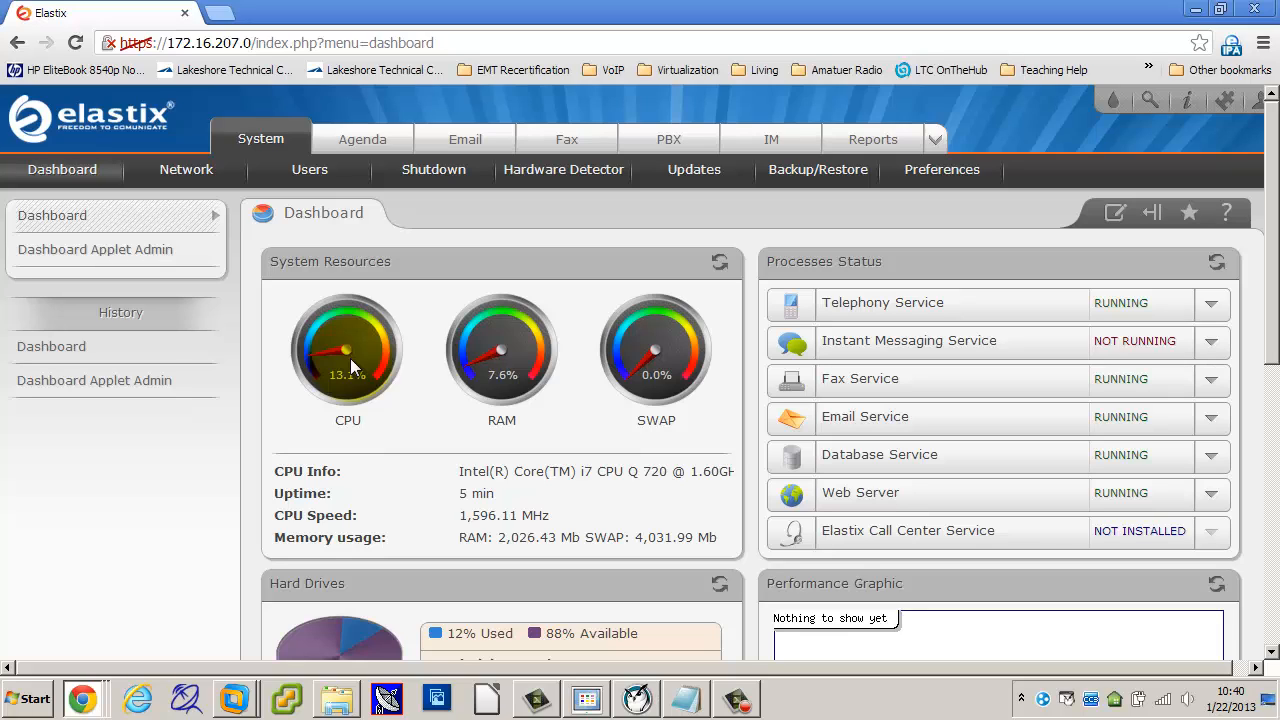
click(718, 264)
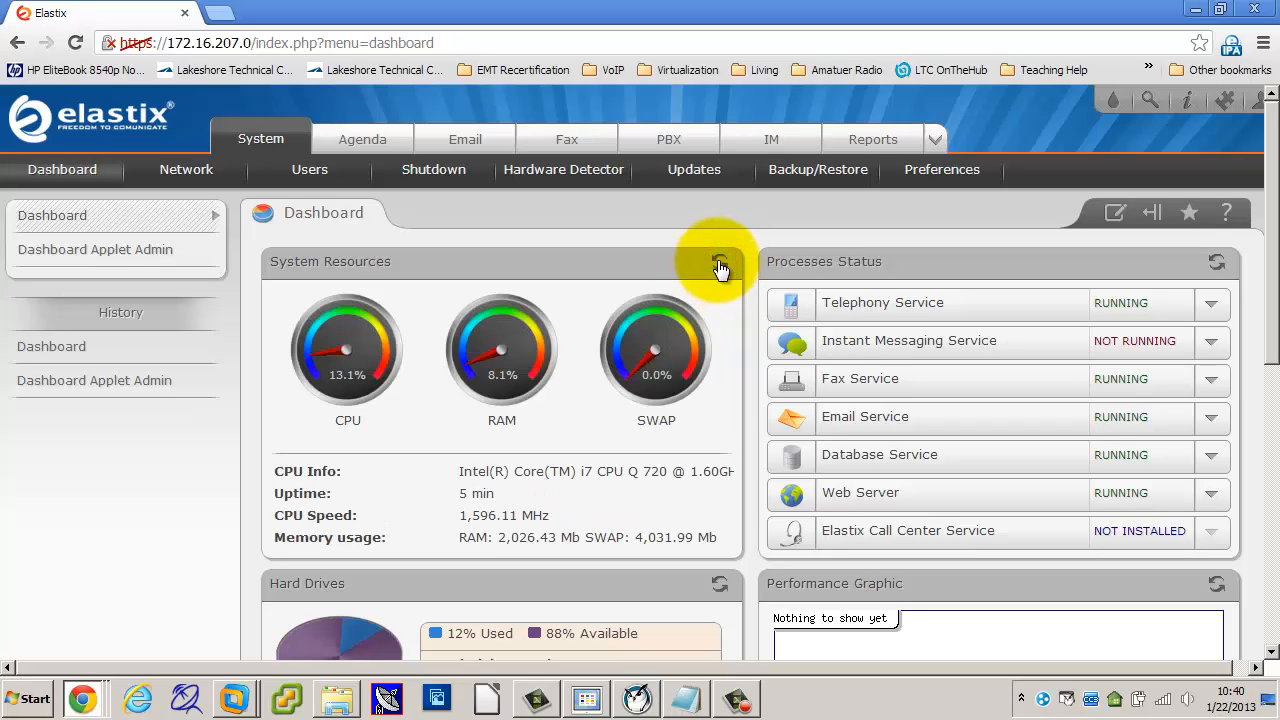
click(719, 265)
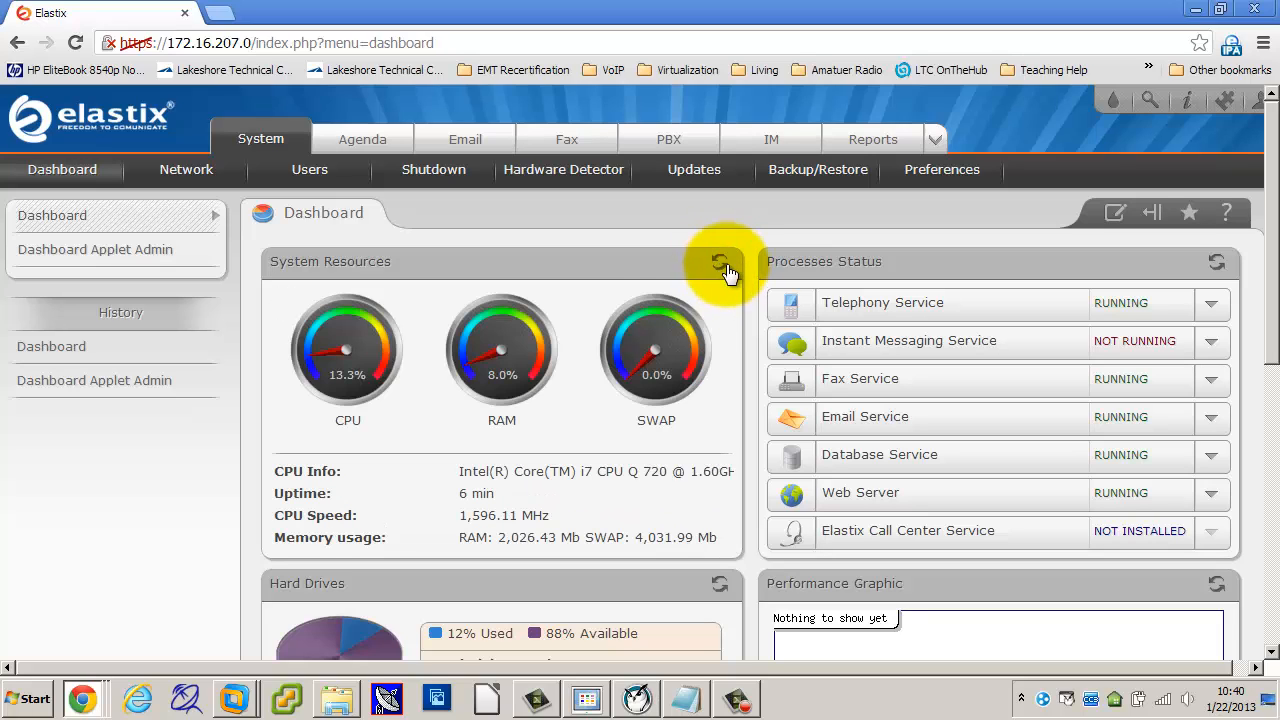
click(719, 264)
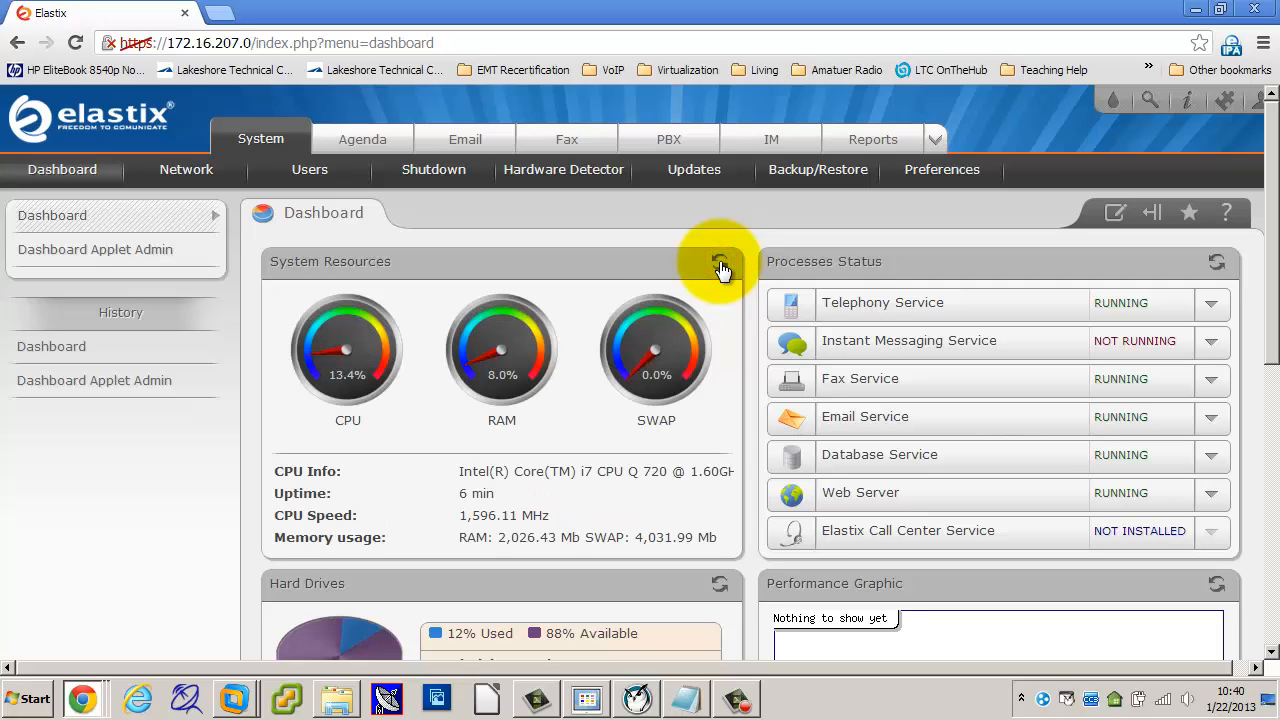
click(719, 264)
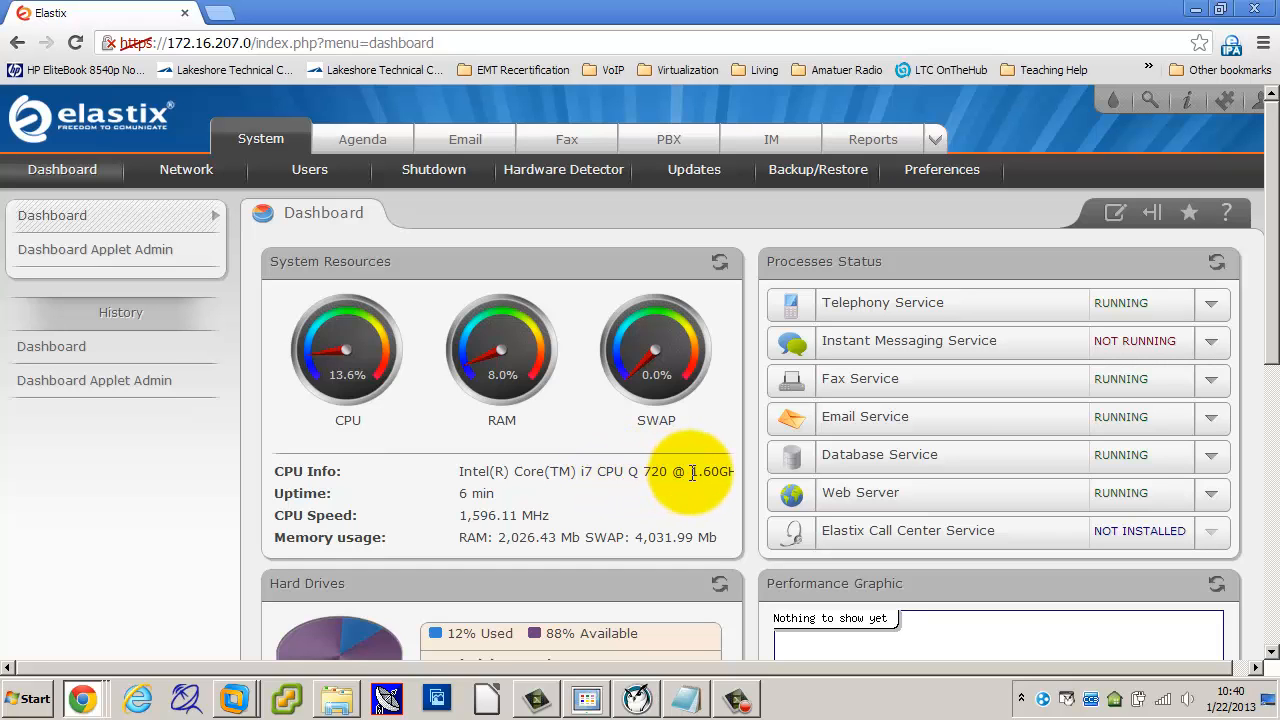
mouse_move(694, 472)
mouse_down()
mouse_move(716, 473)
mouse_move(642, 472)
mouse_move(694, 476)
mouse_move(688, 490)
mouse_up()
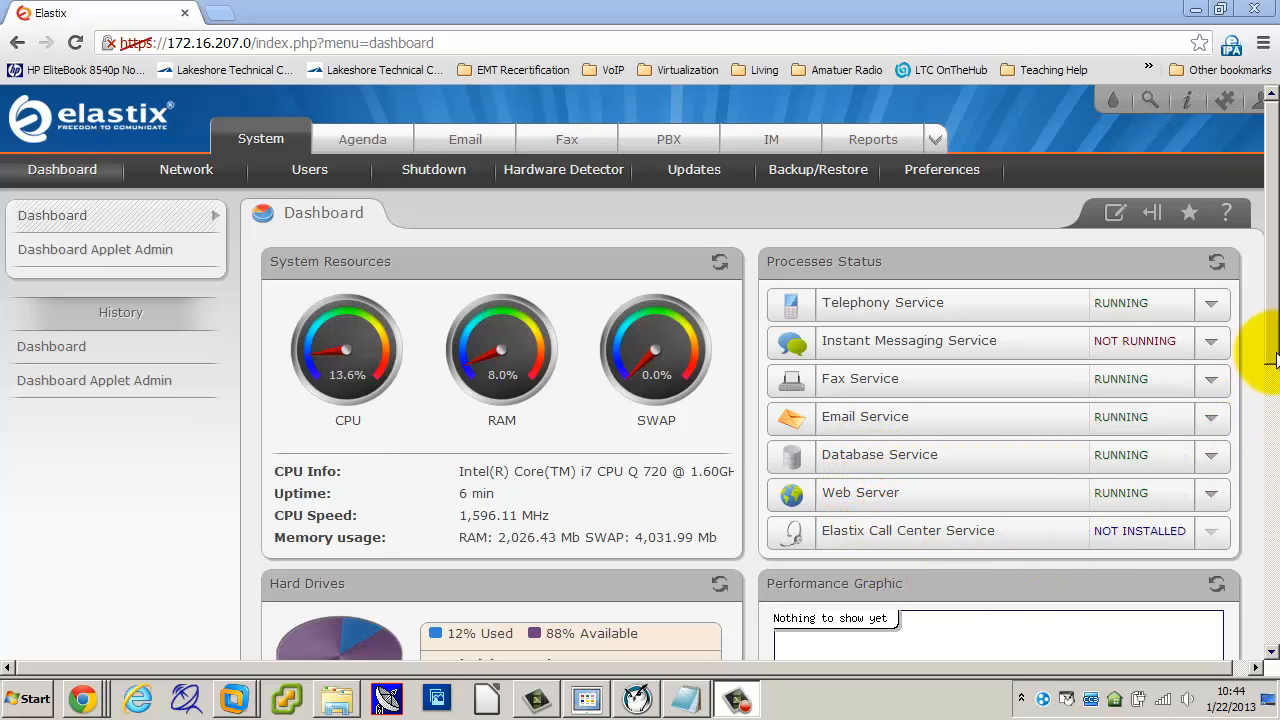
Step: Refresh the dashboard's Performance Graphic to display the calls, memory and CPU chart
drag(1272, 343, 1268, 494)
scroll(1266, 494, down, 2)
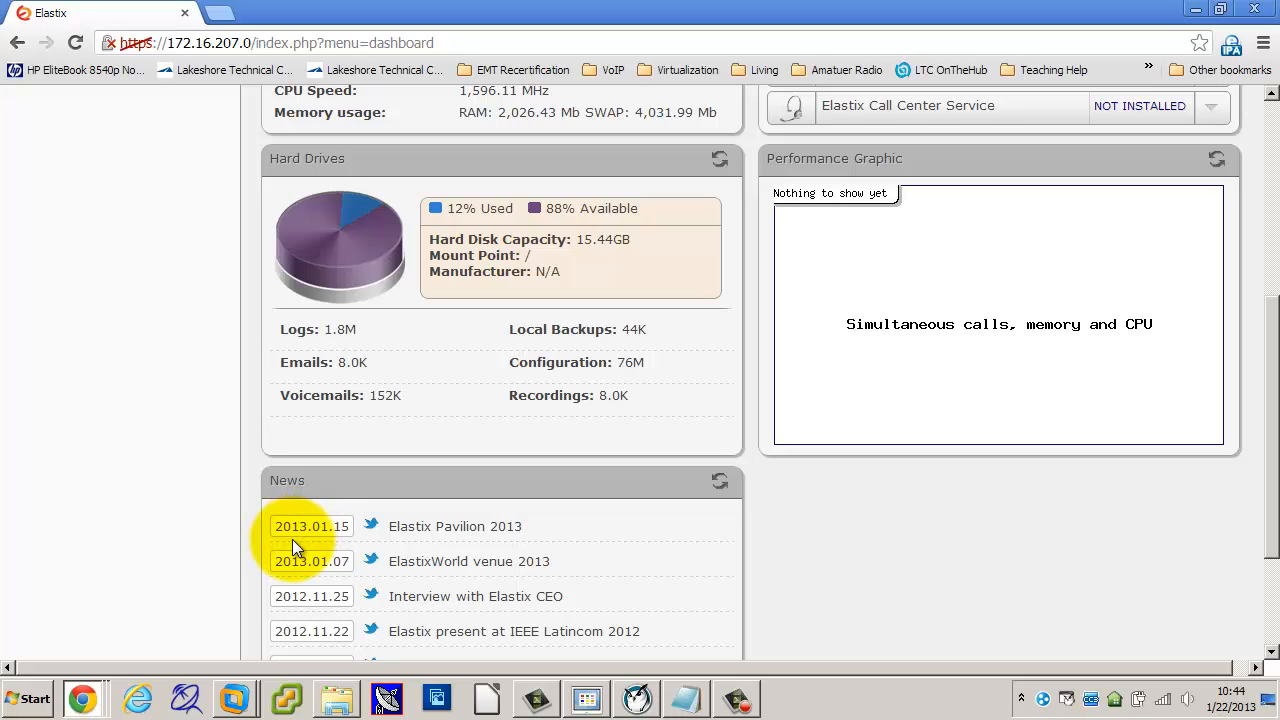
scroll(641, 590, down, 1)
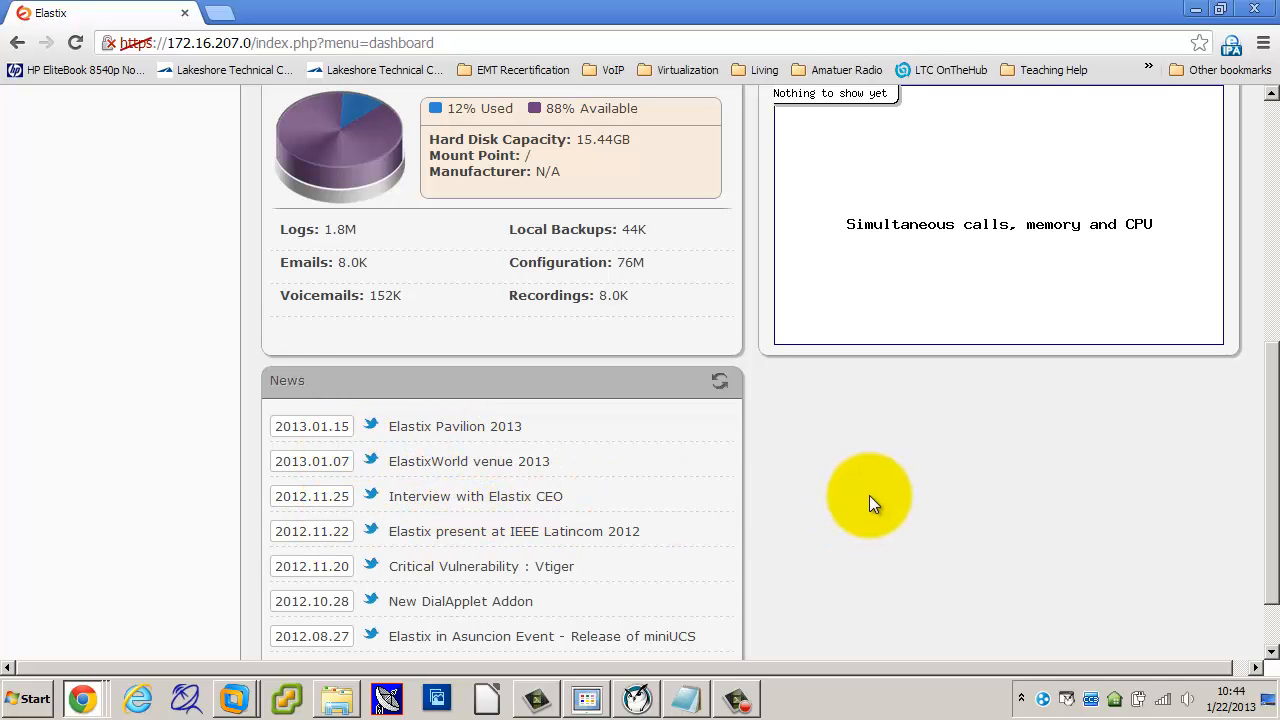
scroll(855, 492, down, 1)
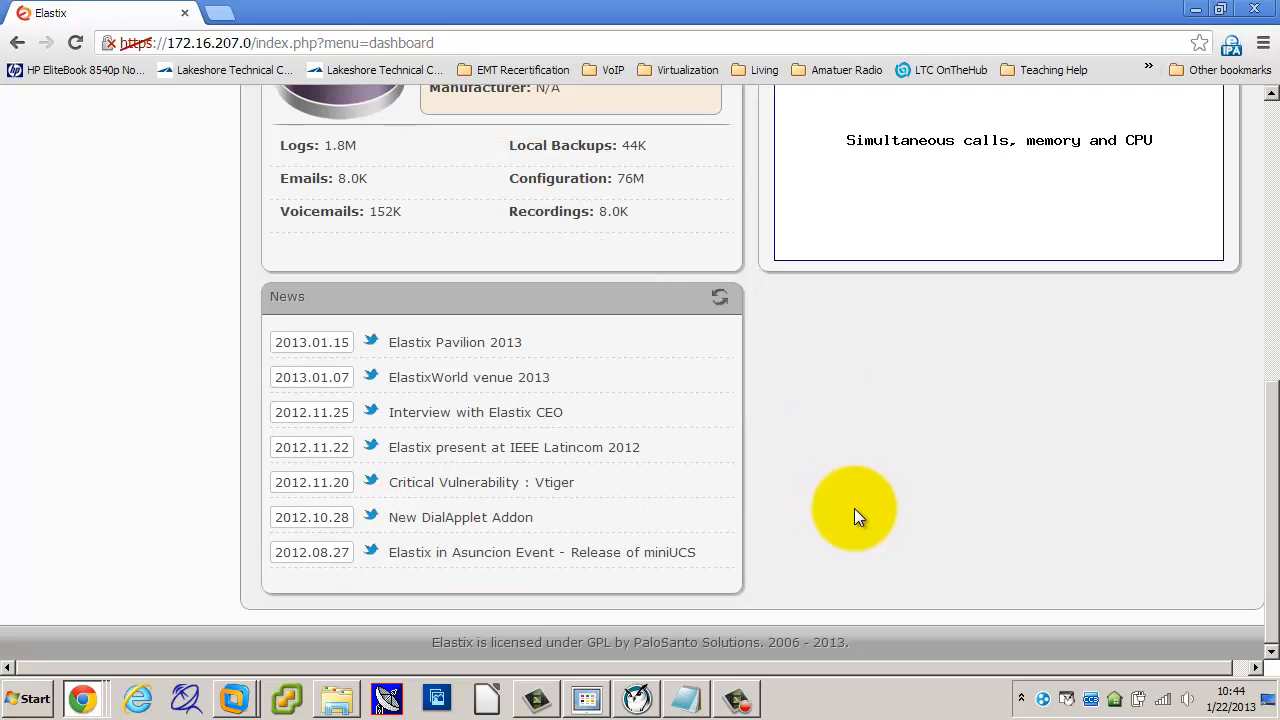
scroll(854, 508, up, 2)
scroll(854, 493, up, 2)
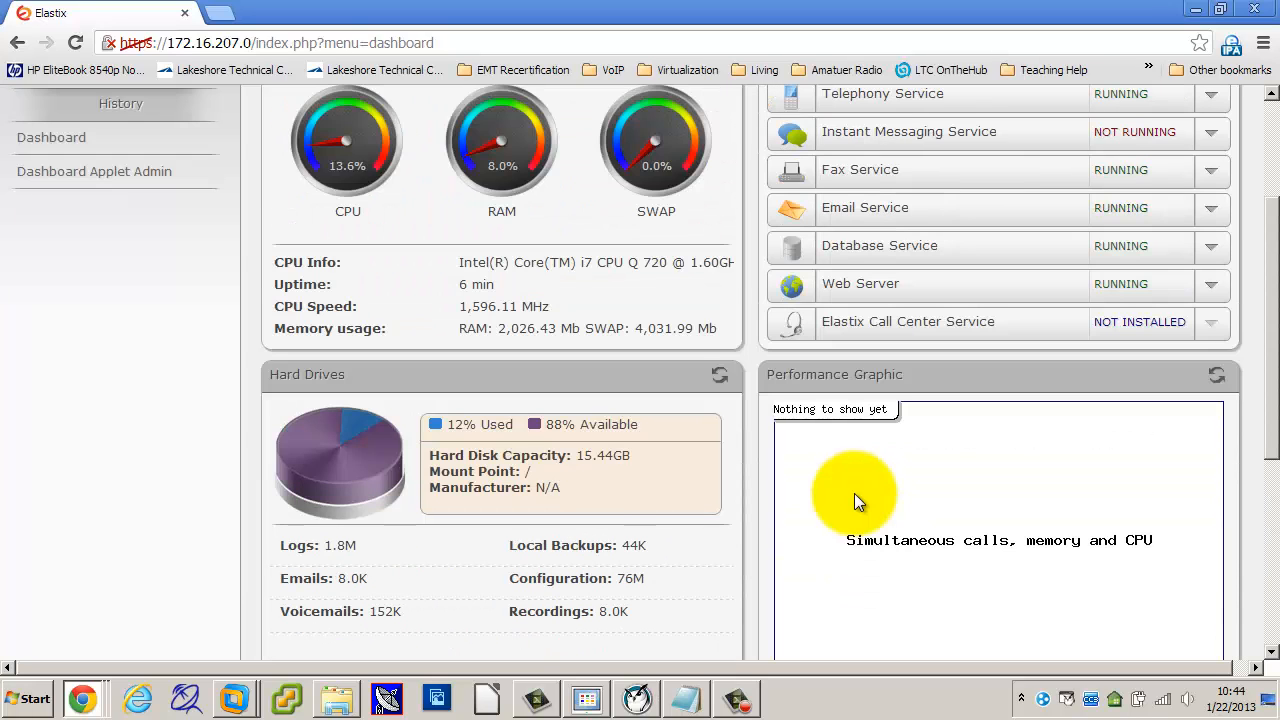
scroll(935, 457, down, 1)
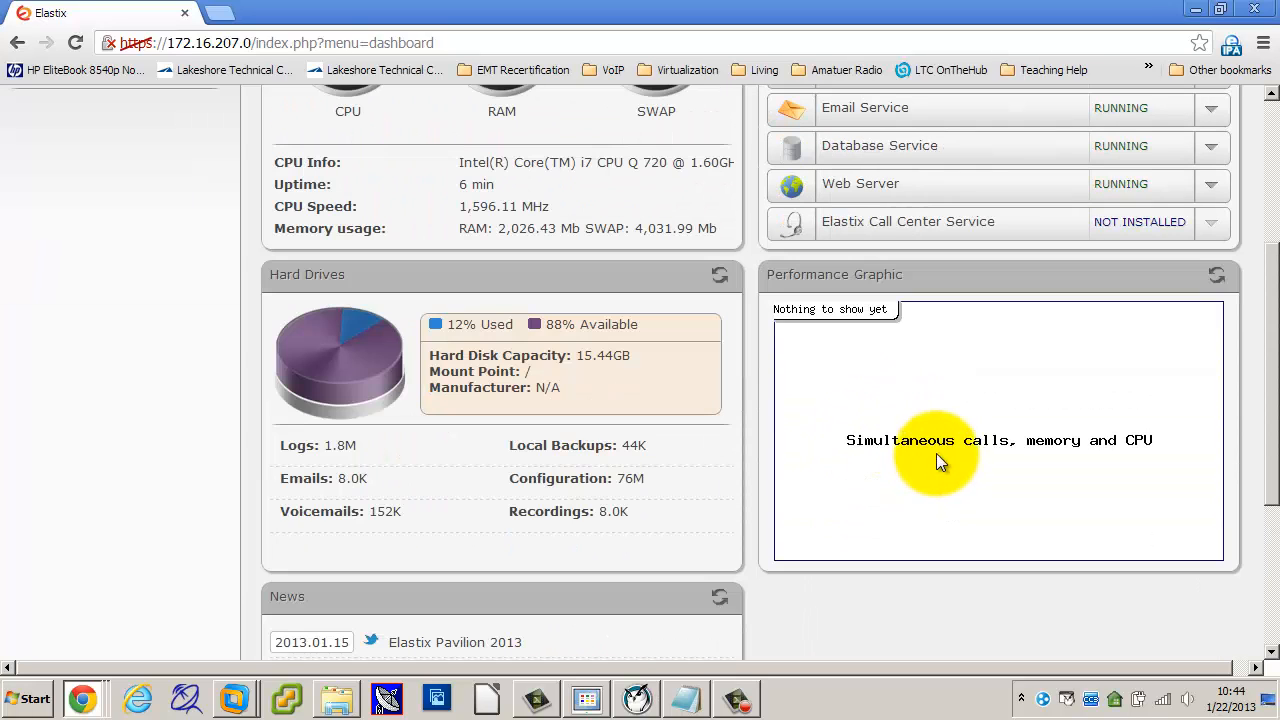
click(1219, 280)
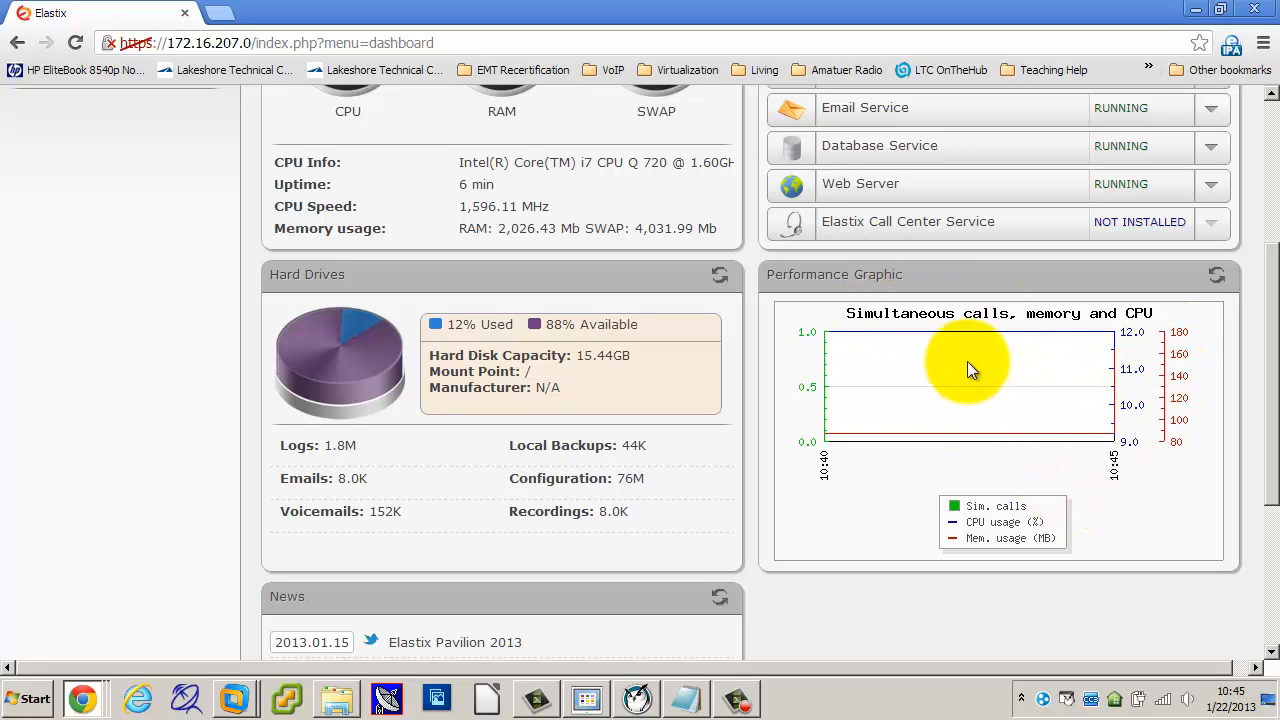
scroll(960, 466, up, 3)
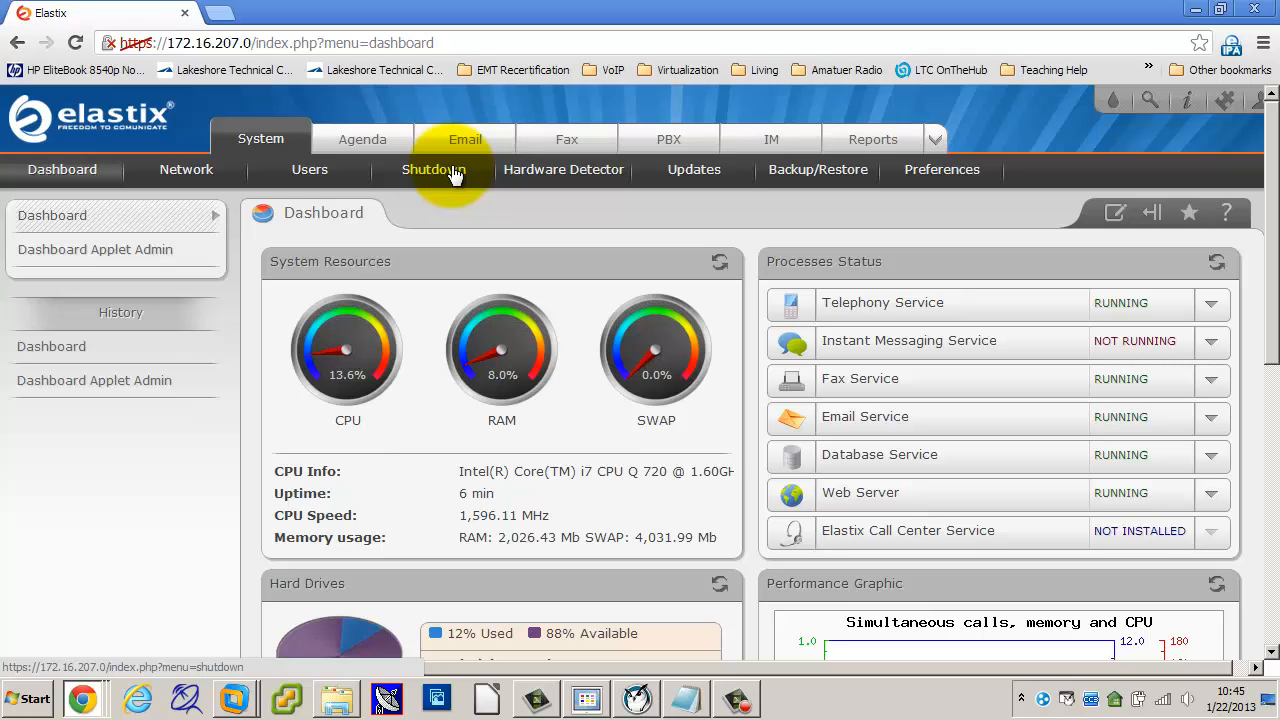
Step: Review the Ethernet 0 and network parameter settings without changes, then view the Users list
click(186, 170)
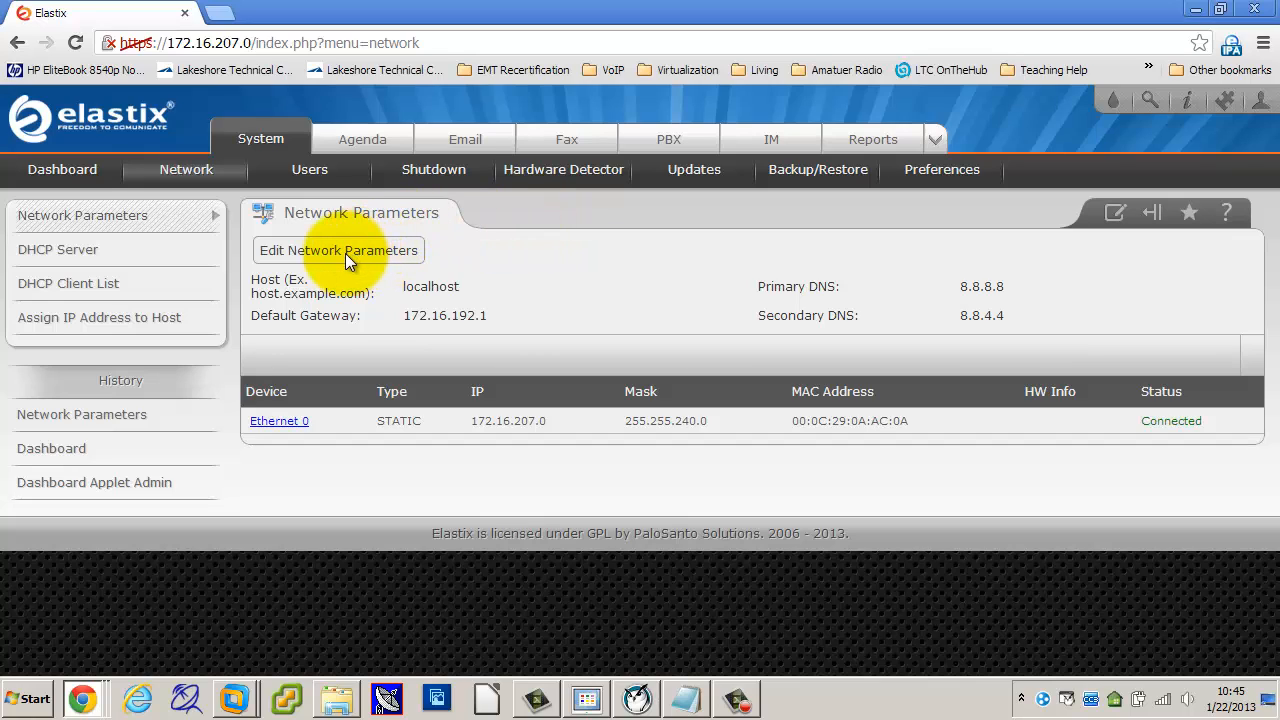
click(276, 424)
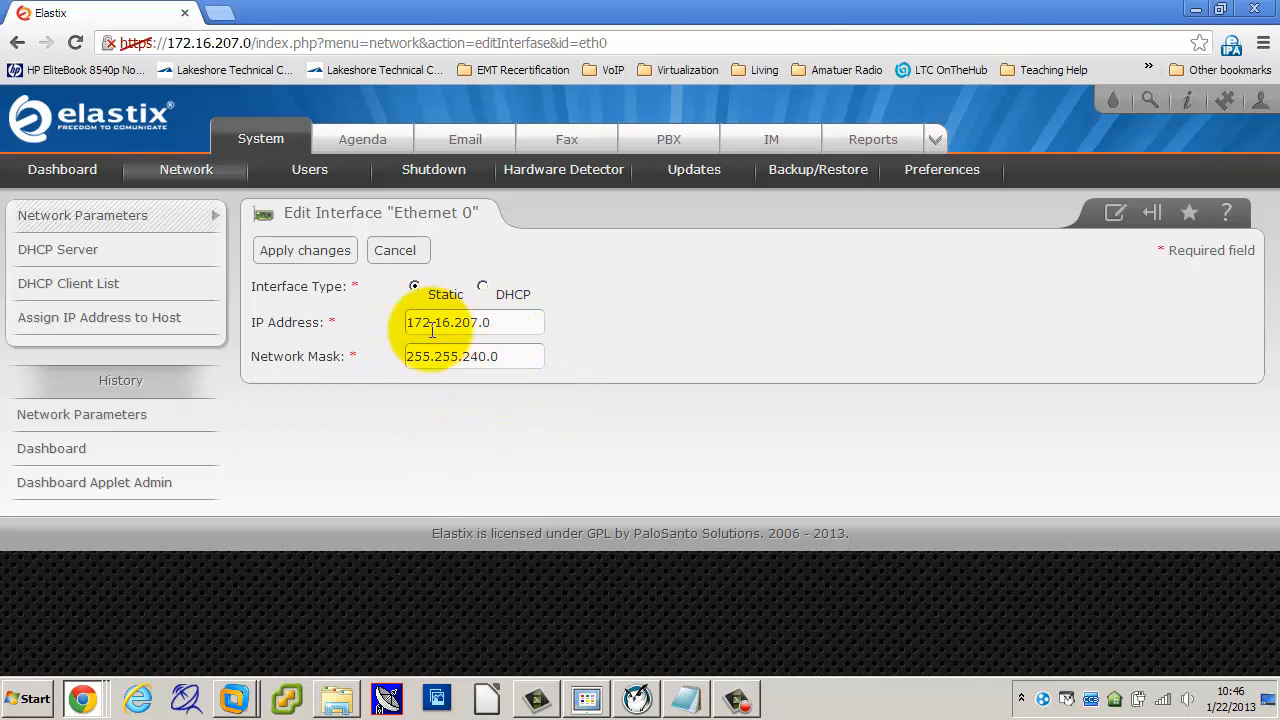
click(405, 252)
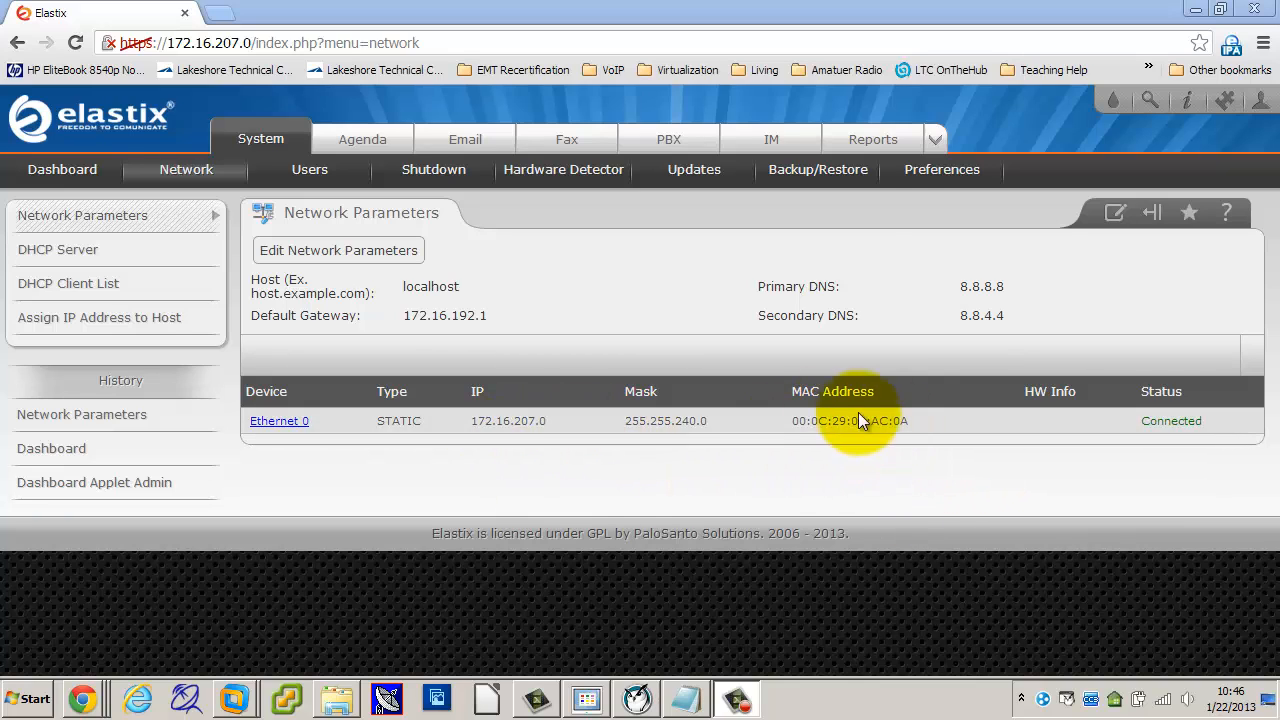
click(318, 250)
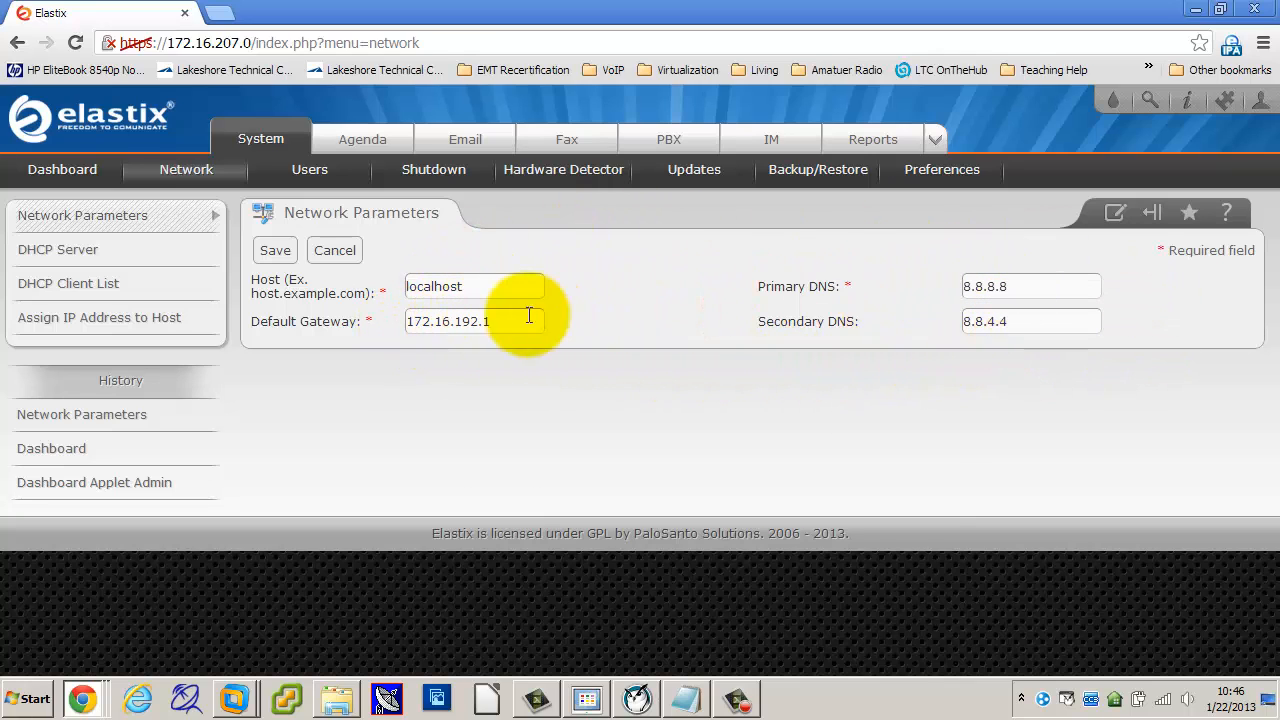
click(349, 251)
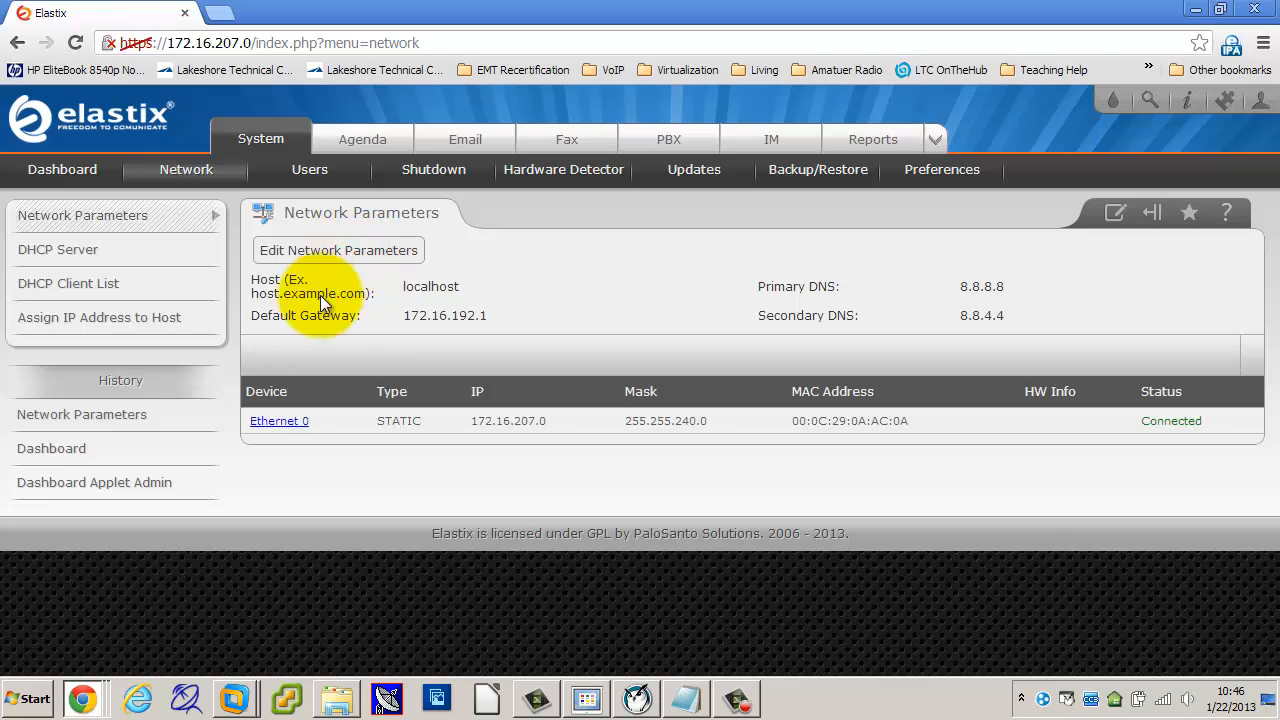
click(279, 420)
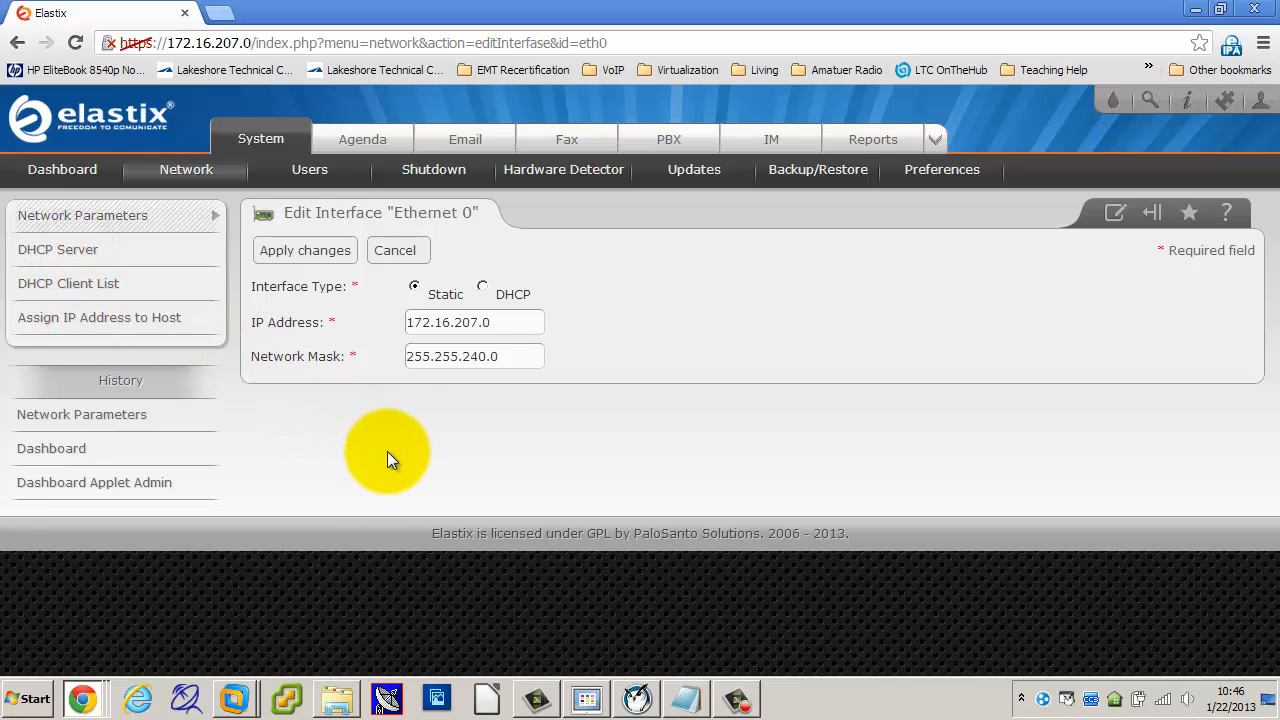
click(314, 174)
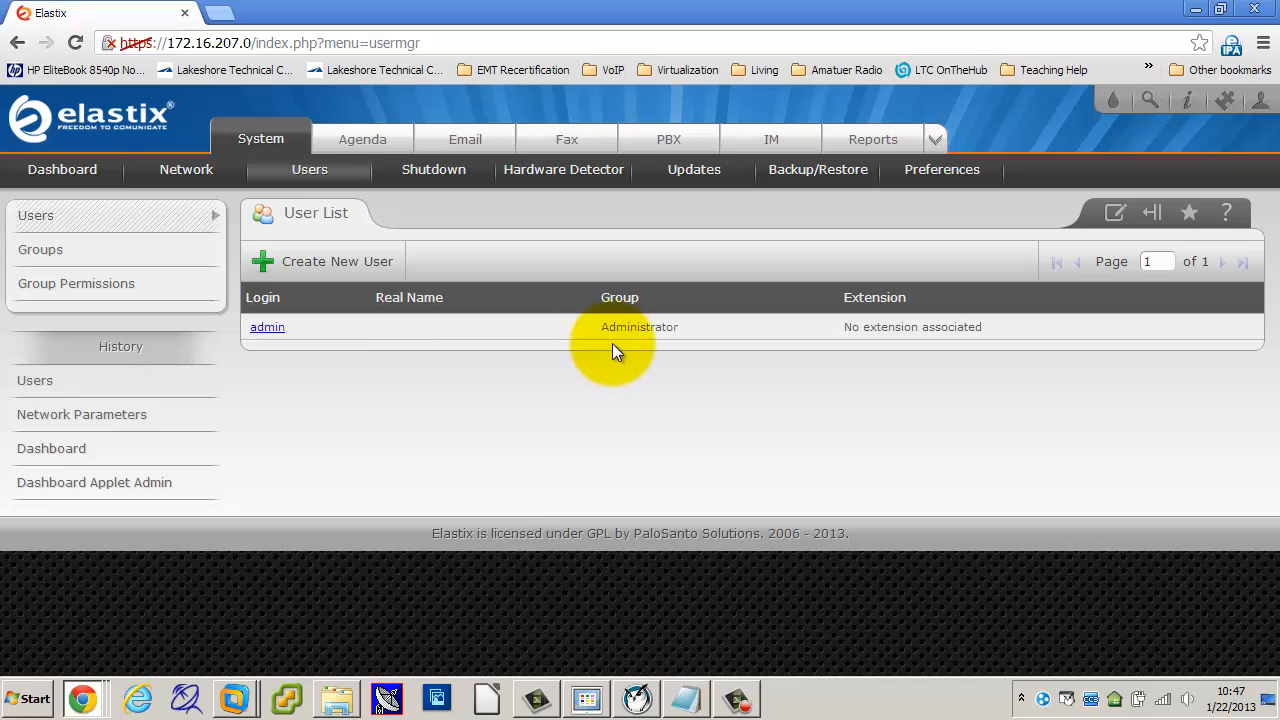
Step: Return to the System section's main page
click(268, 146)
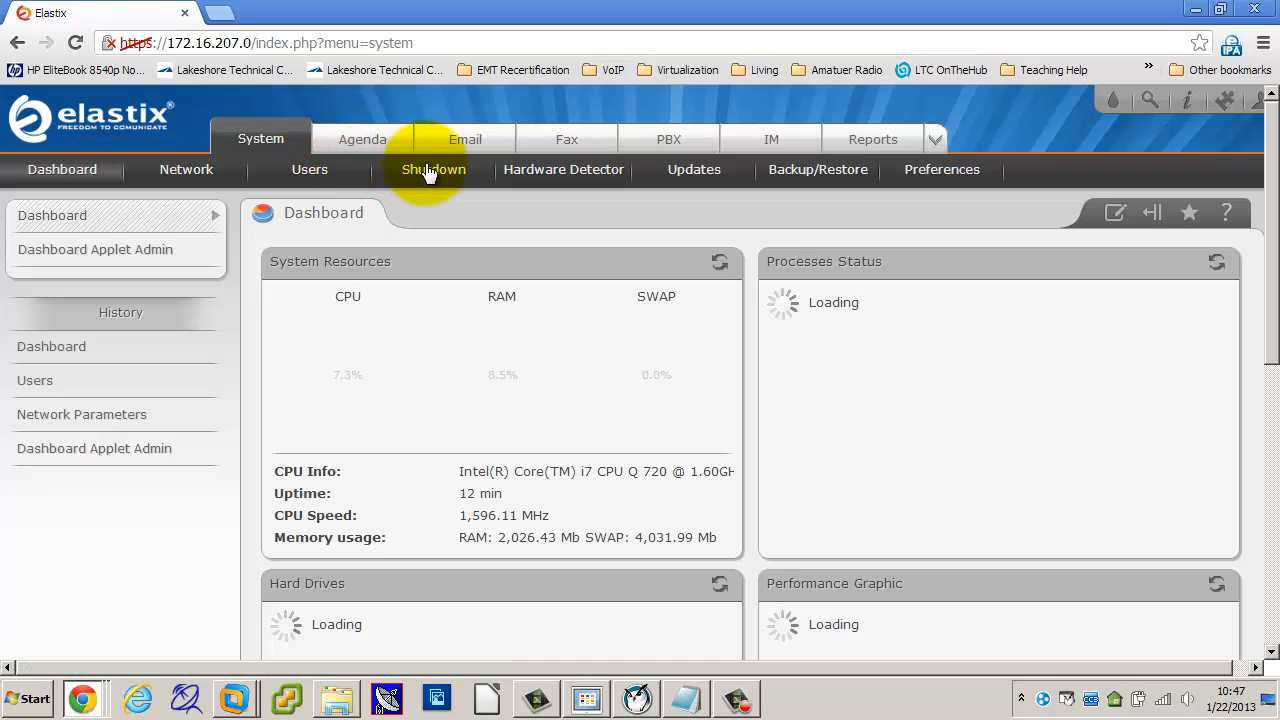
Step: Open the Shutdown page, try Halt, and leave Reboot selected without proceeding
click(440, 176)
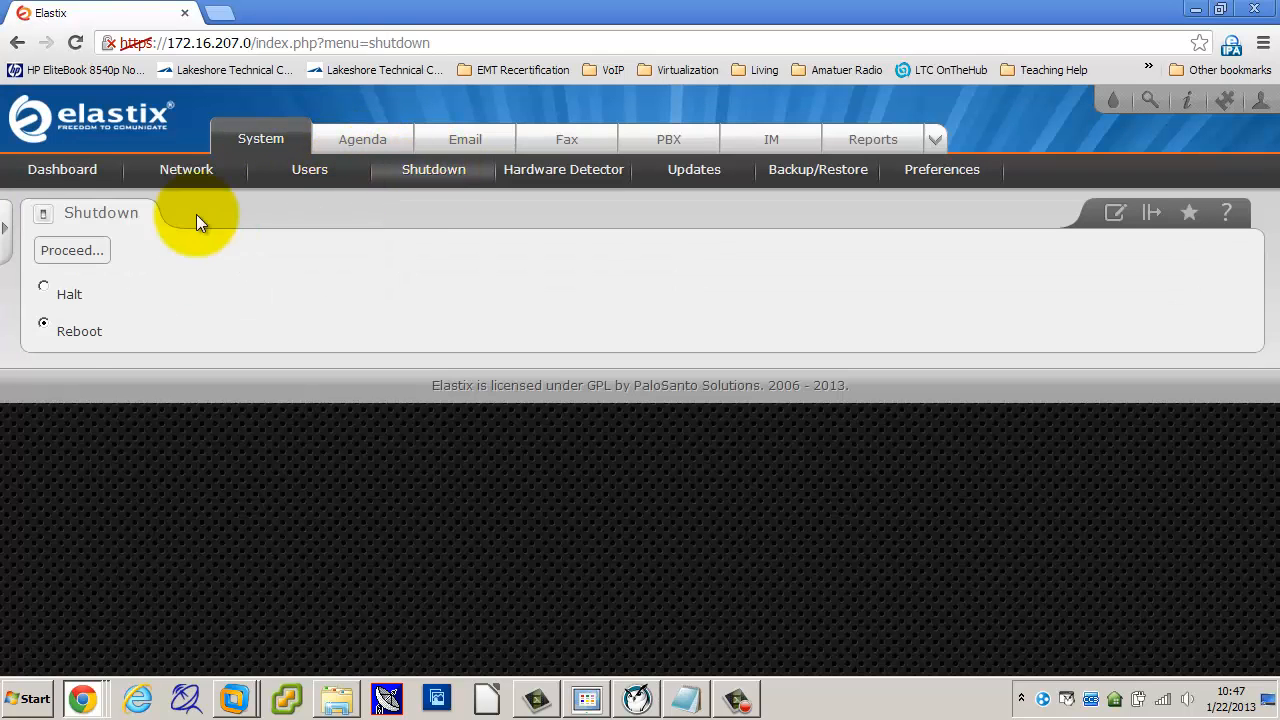
click(45, 287)
click(44, 324)
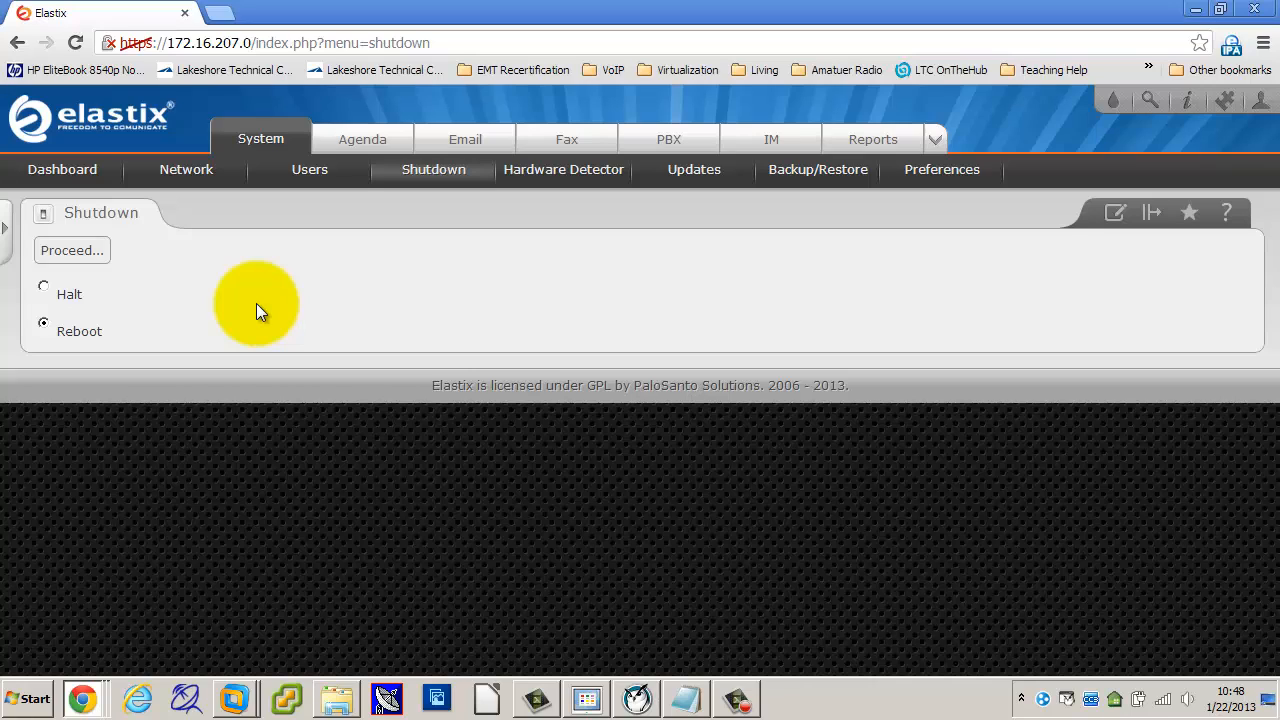
Step: Check the Hardware Detector, then view the empty Backup/Restore list
click(578, 177)
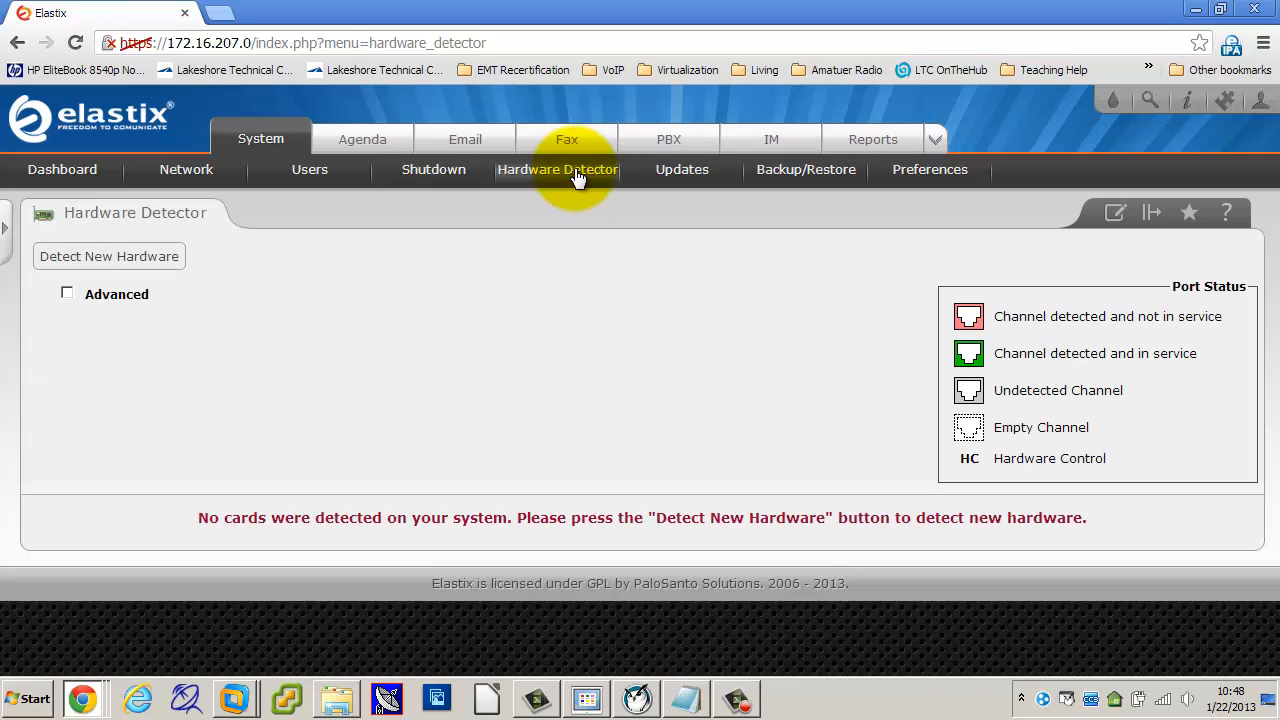
click(821, 175)
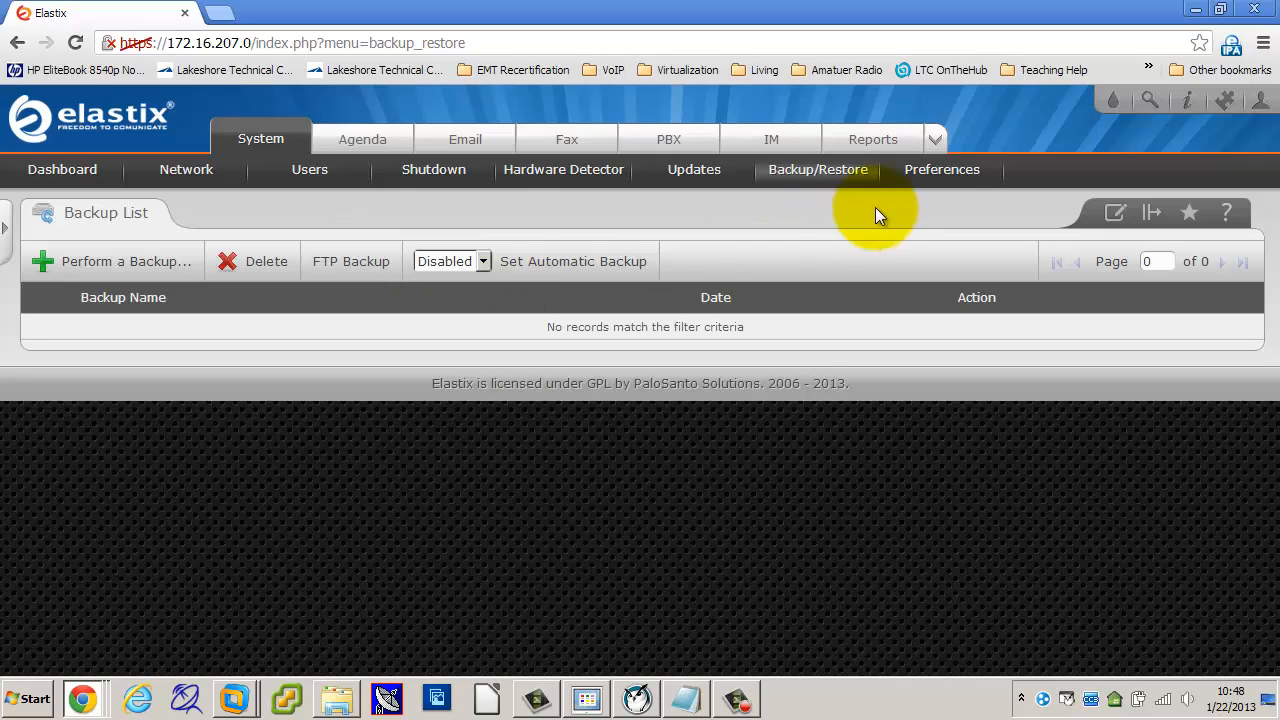
Step: Browse the interface languages in Preferences, keeping English selected
click(942, 170)
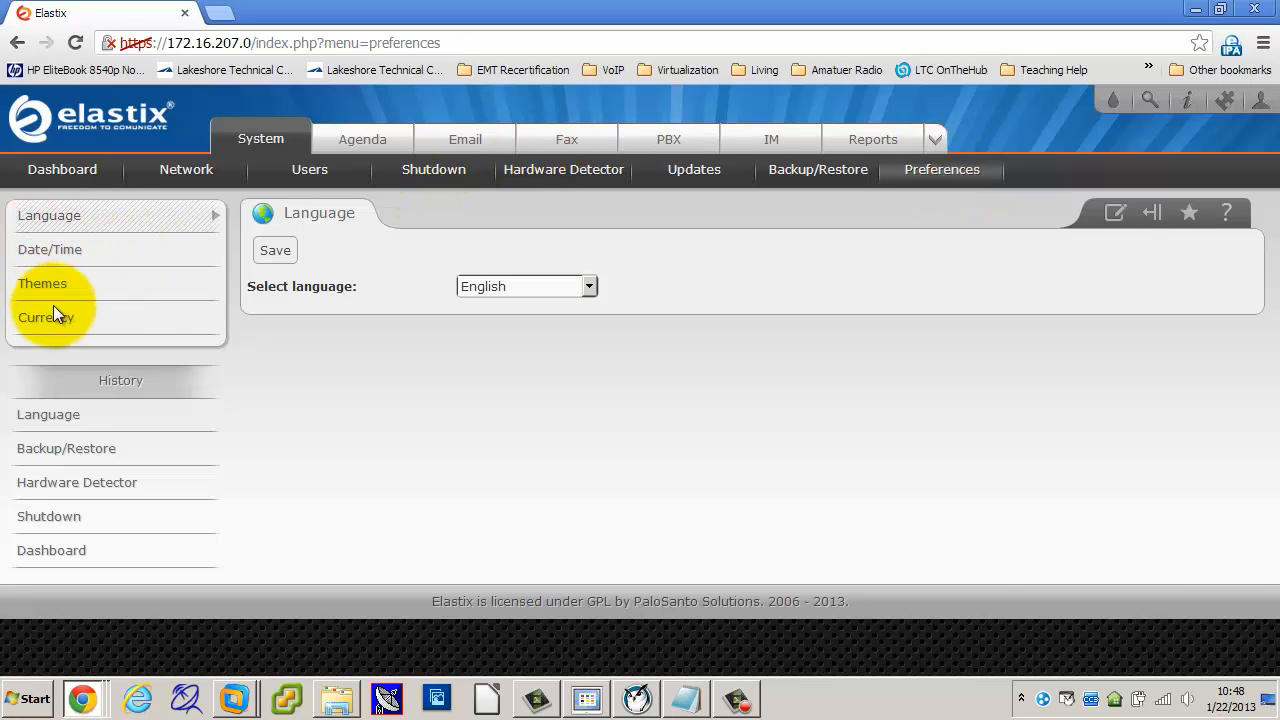
click(504, 287)
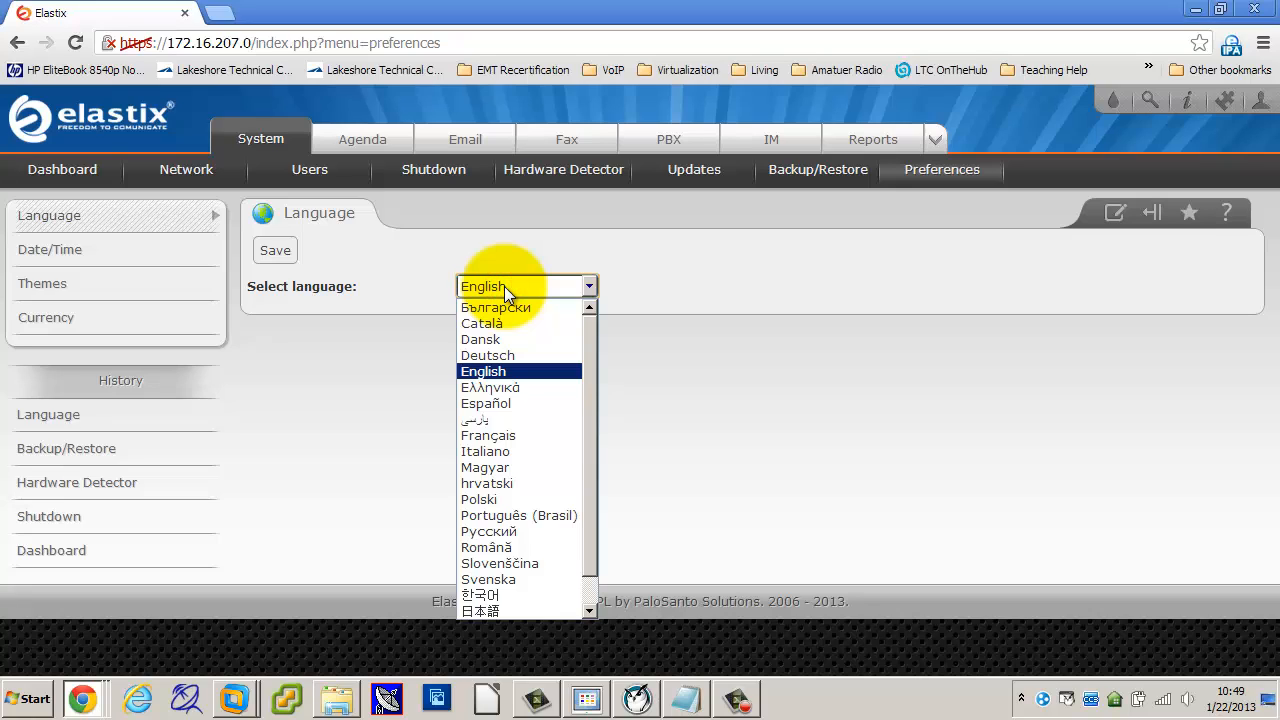
drag(592, 360, 608, 335)
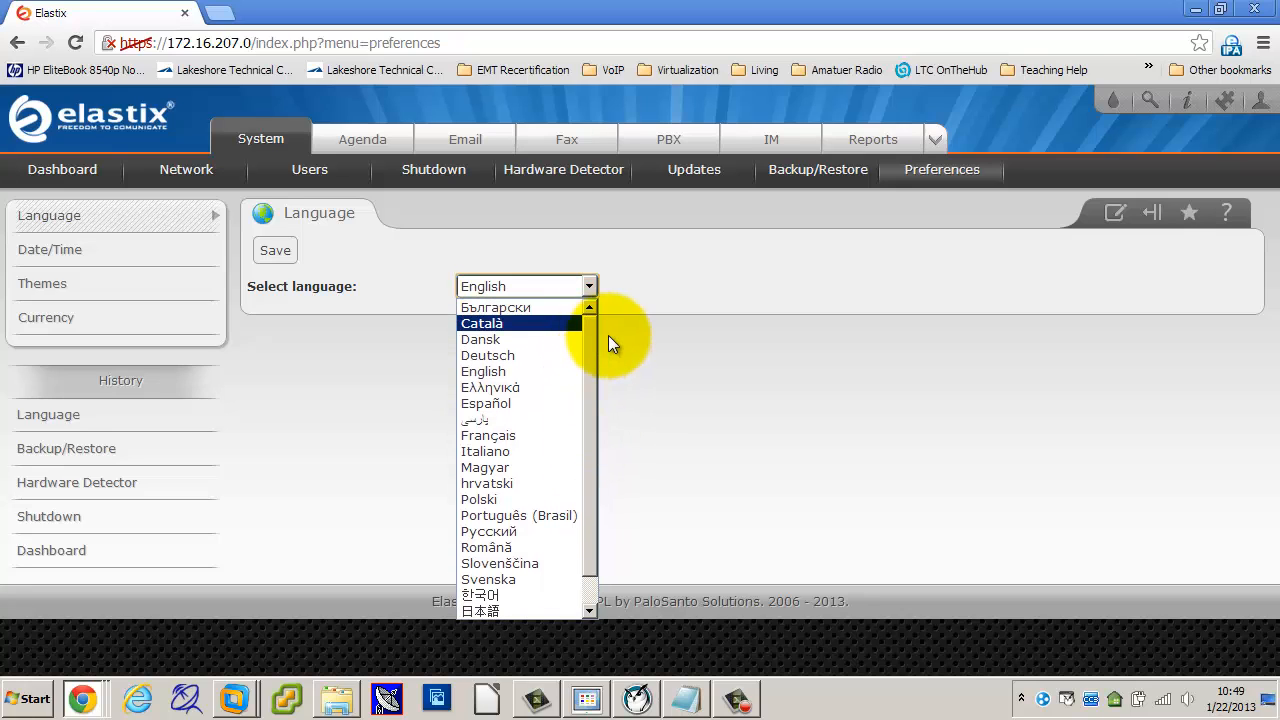
click(816, 381)
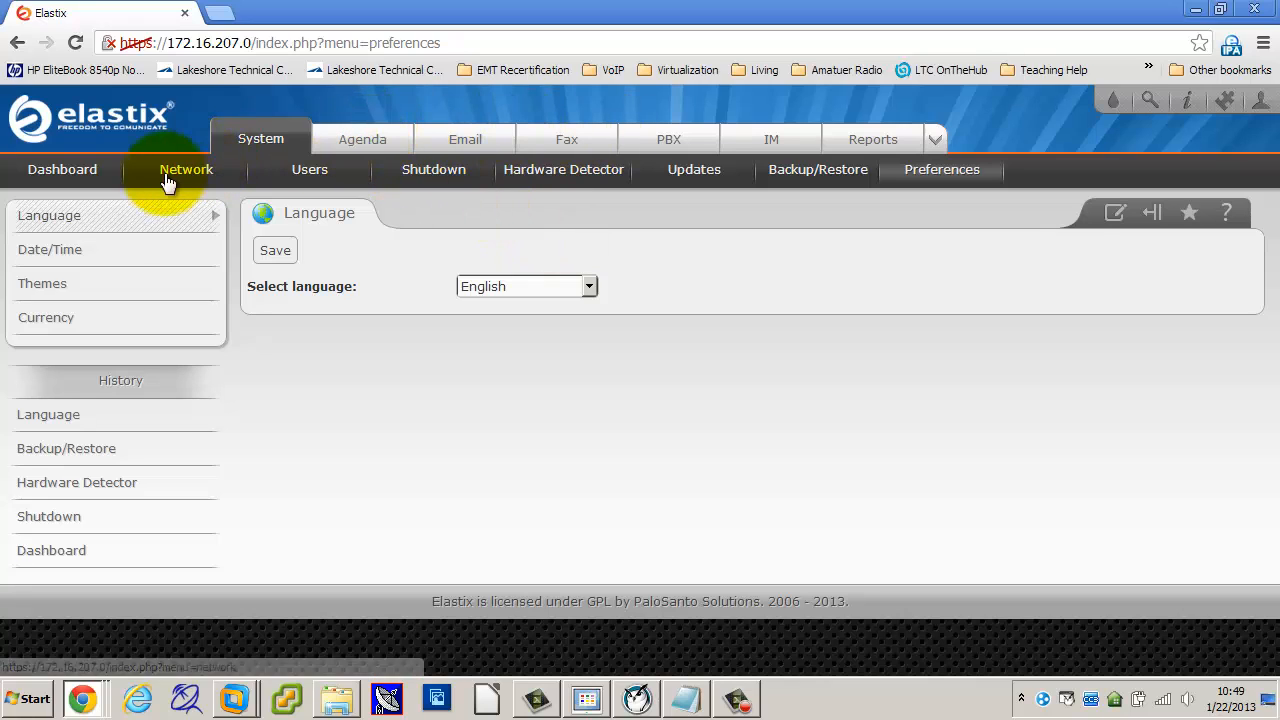
Step: Go back to the Dashboard, then switch to PBX Configuration
click(72, 174)
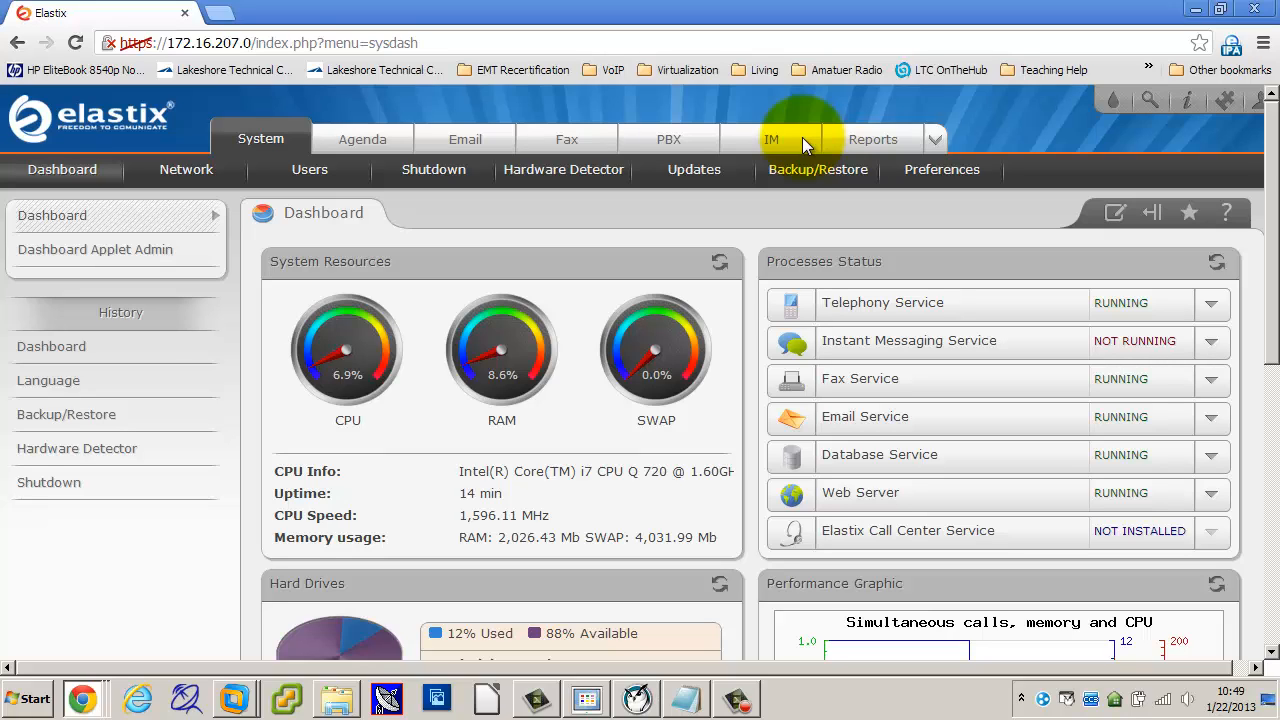
click(668, 141)
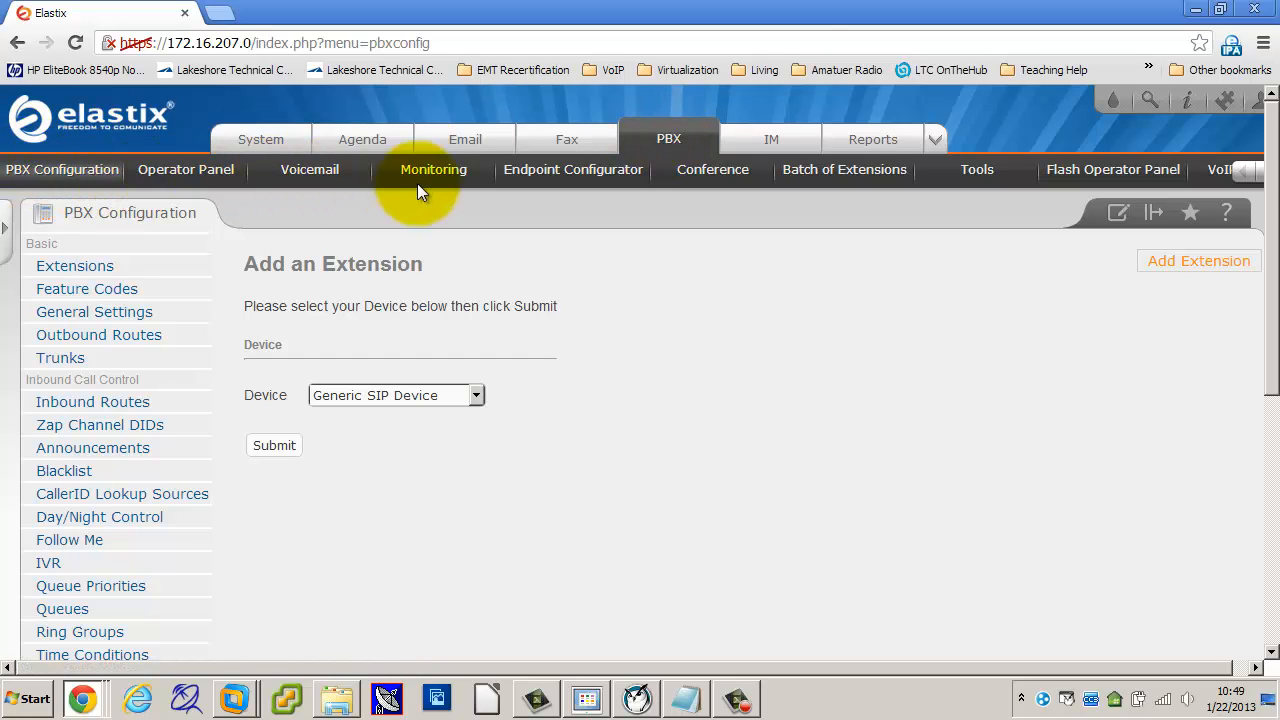
click(1262, 176)
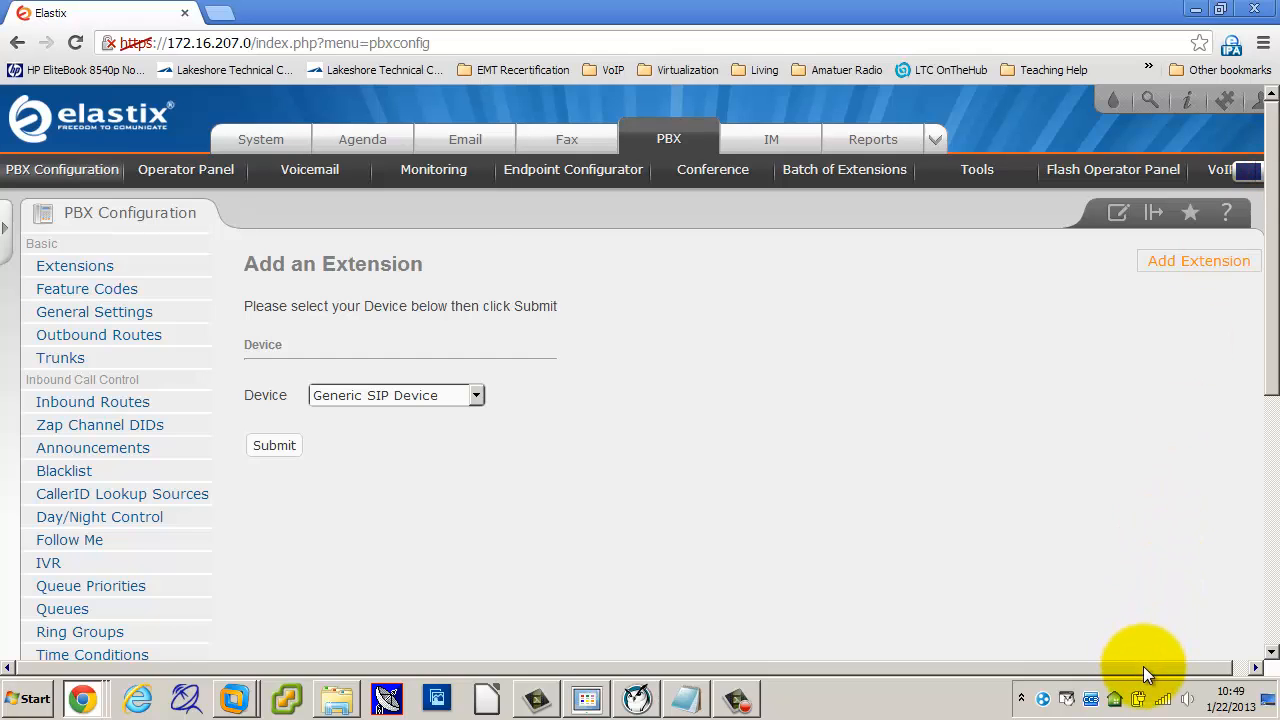
click(1143, 666)
click(1256, 176)
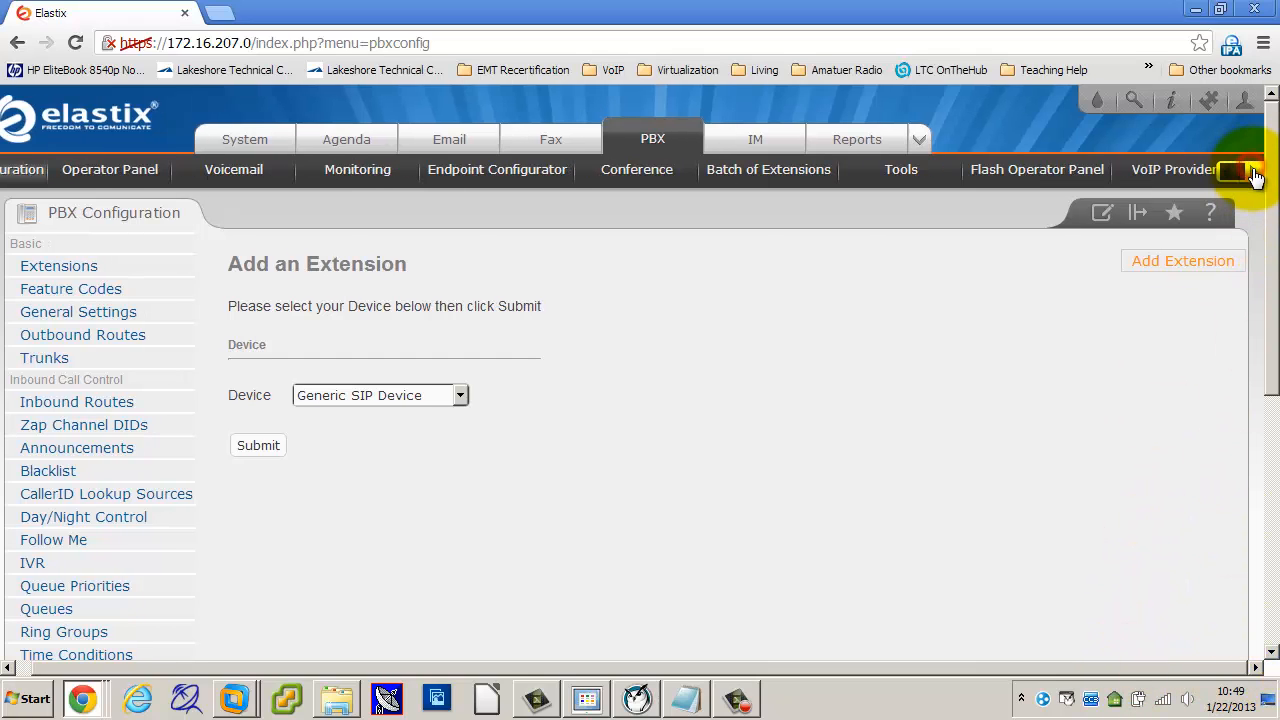
click(1256, 177)
click(1256, 176)
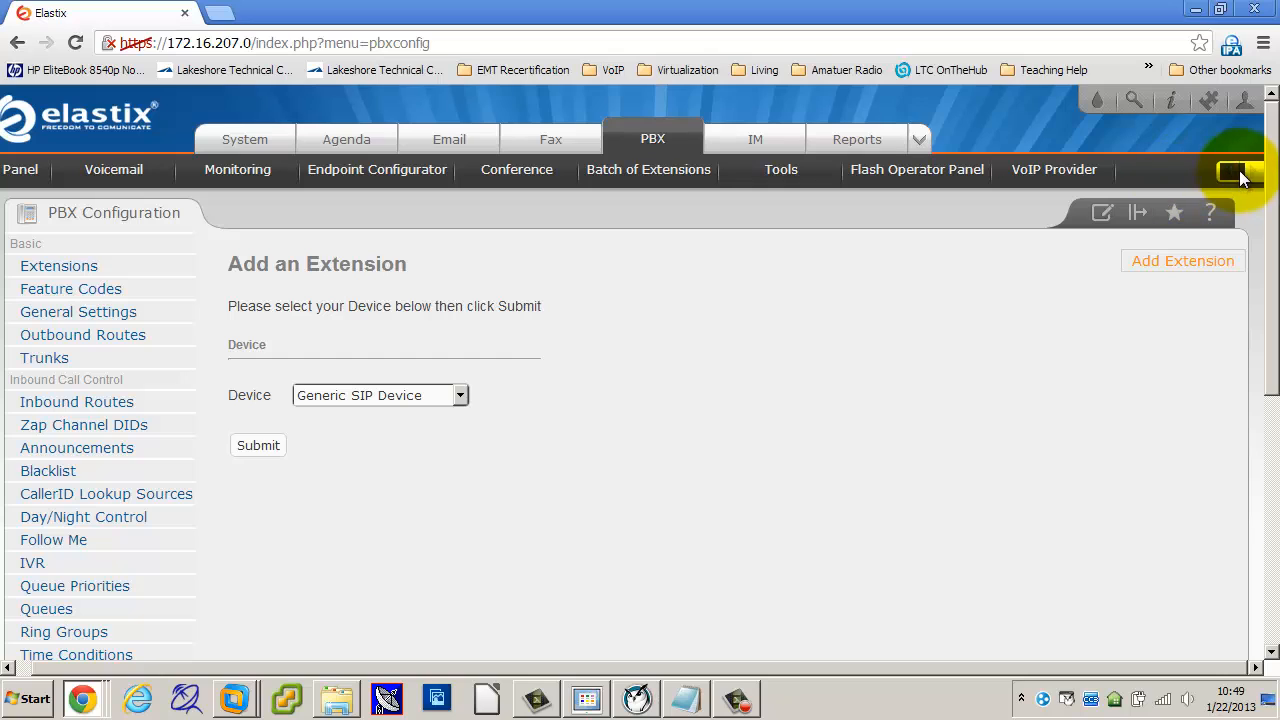
click(1230, 176)
click(1230, 176)
click(1230, 176)
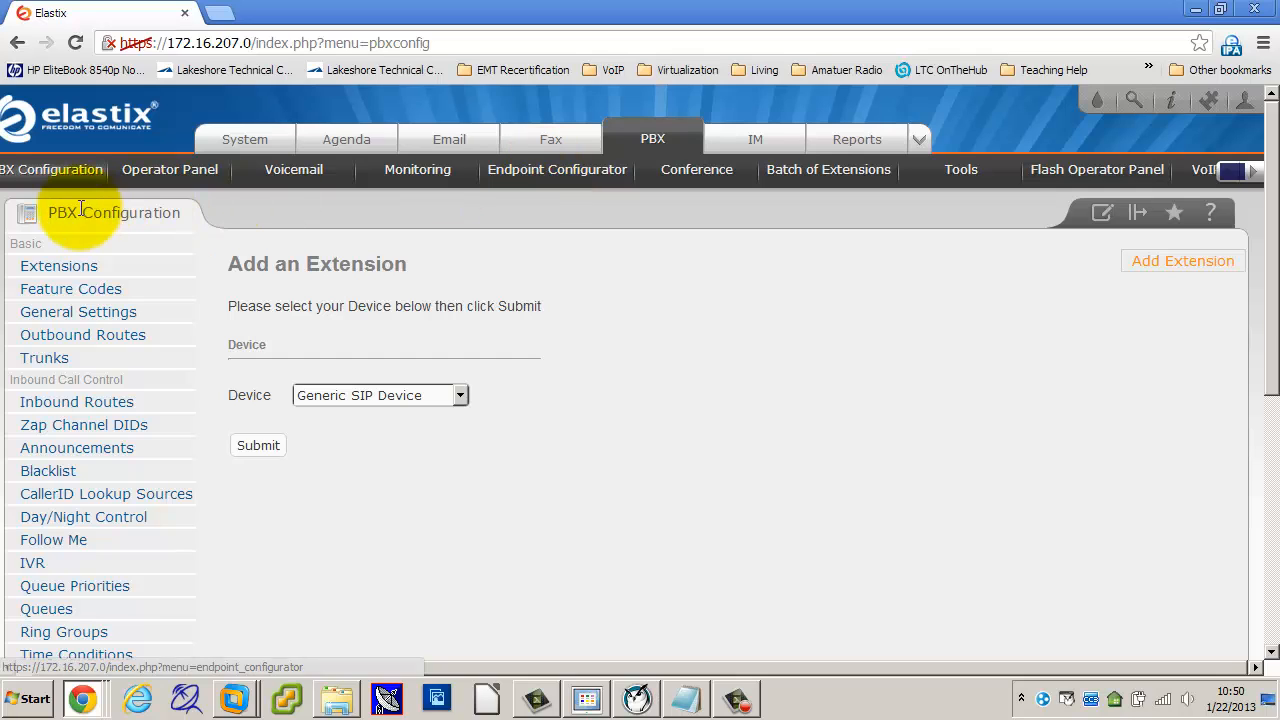
click(58, 175)
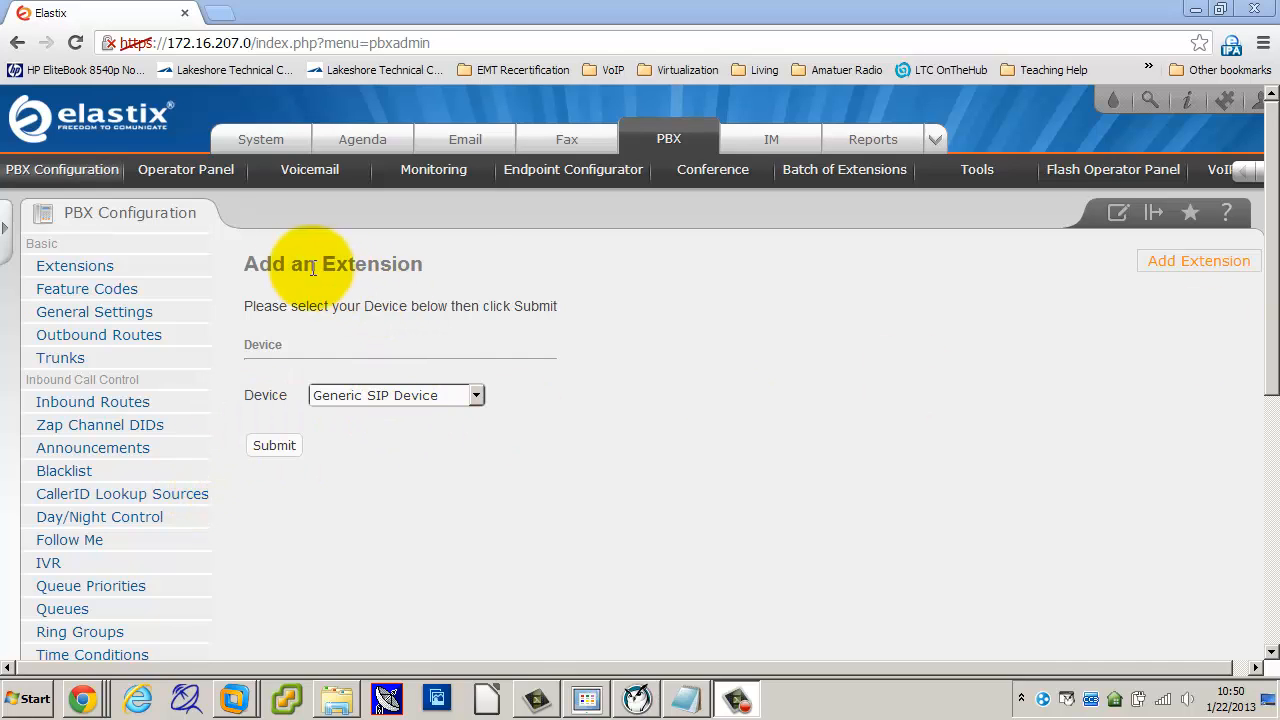
Step: Start a Generic SIP Device extension with User Extension 100 and the user's display name
click(282, 445)
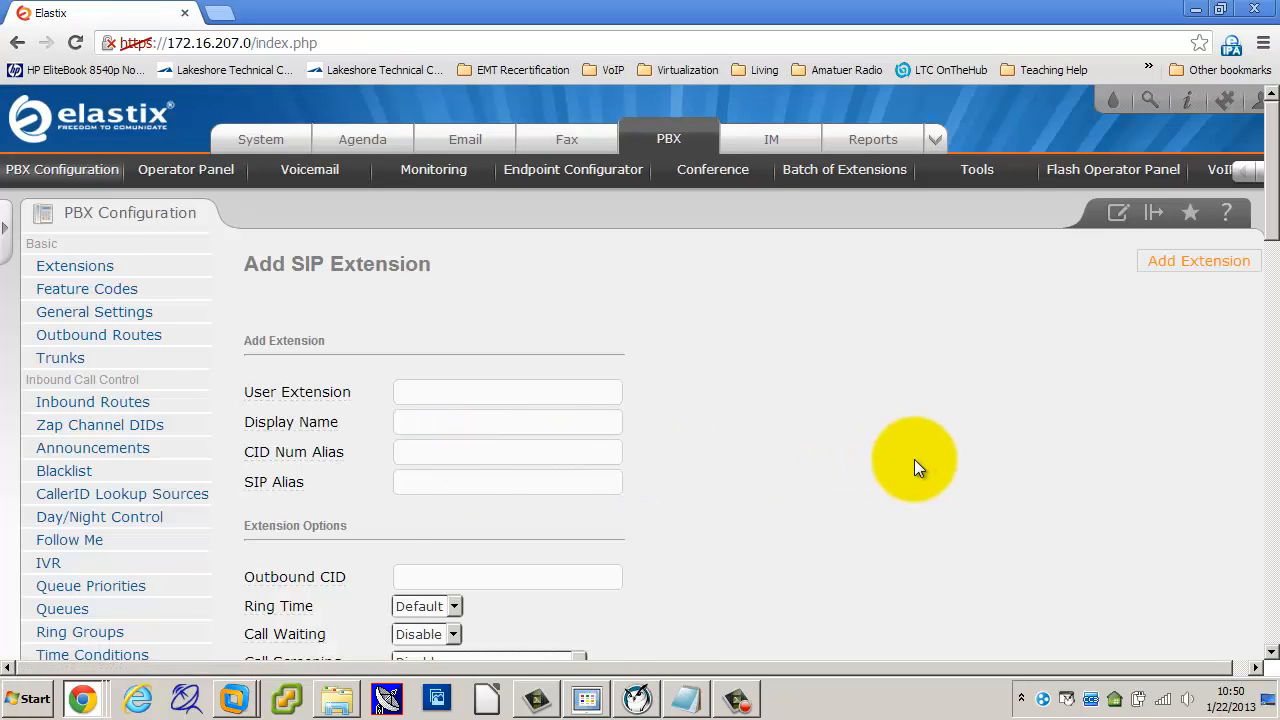
scroll(914, 459, down, 1)
scroll(914, 468, down, 1)
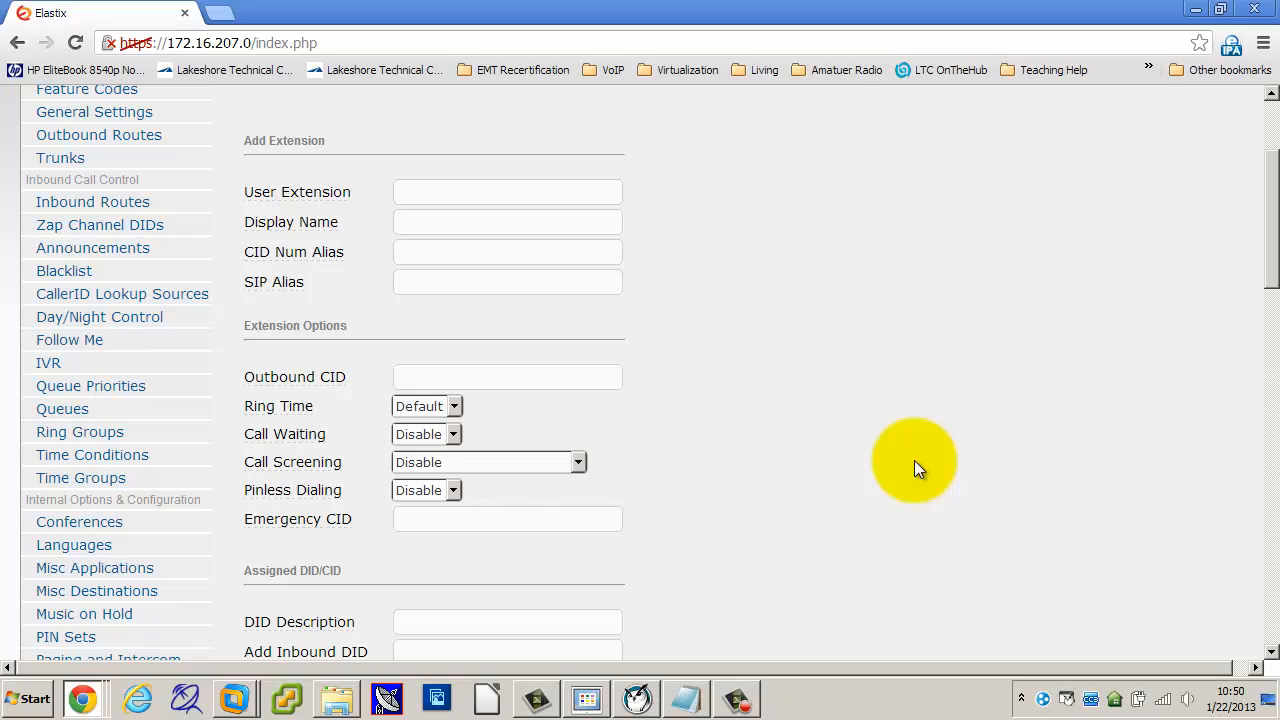
click(523, 190)
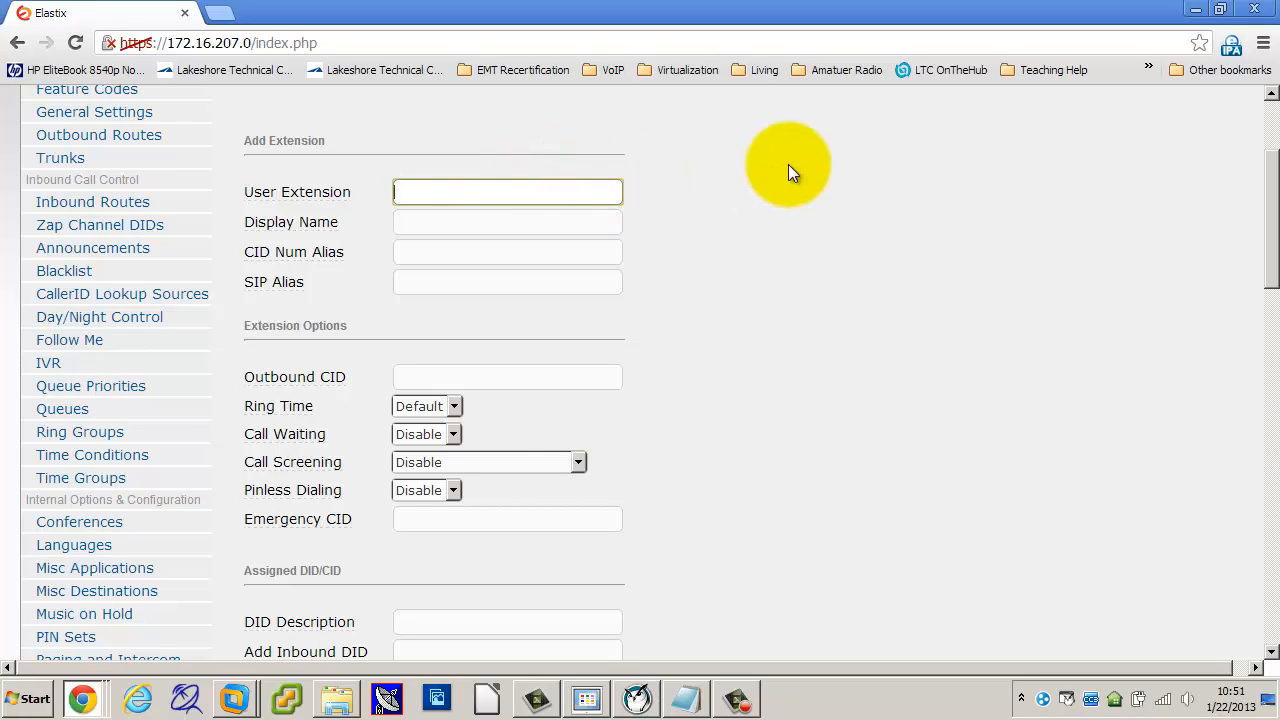
text(100)
click(472, 218)
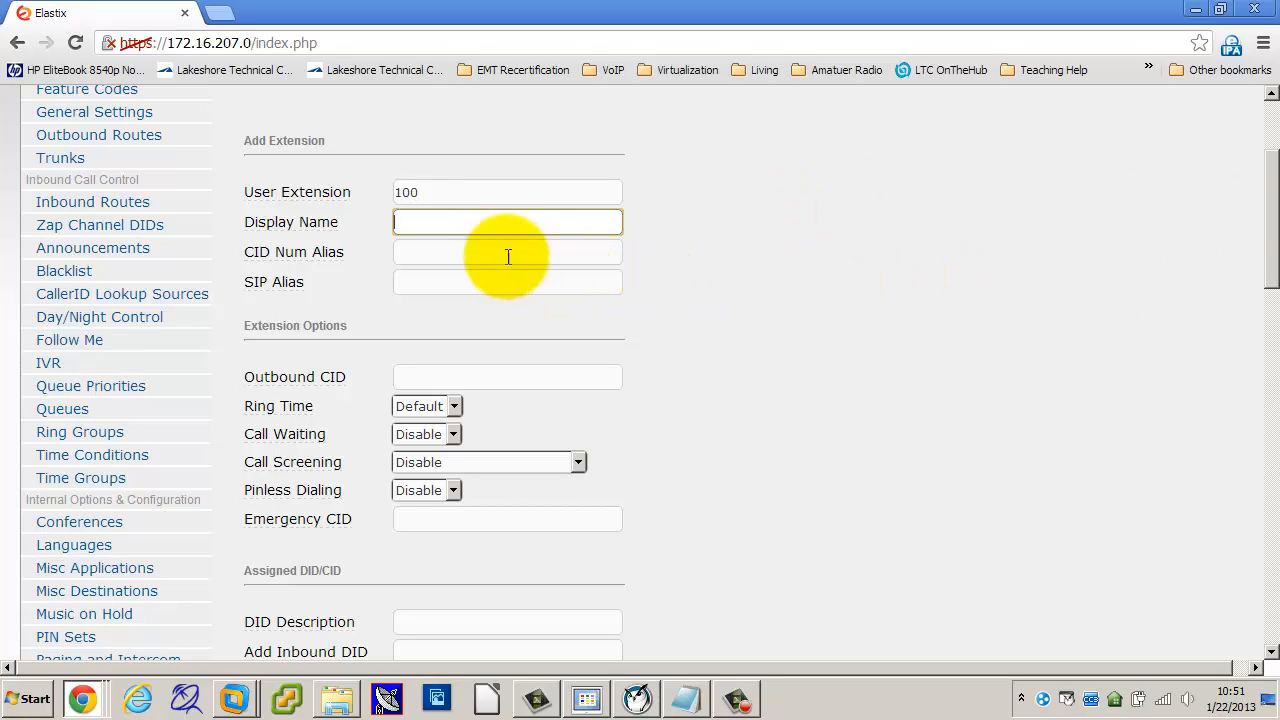
click(481, 219)
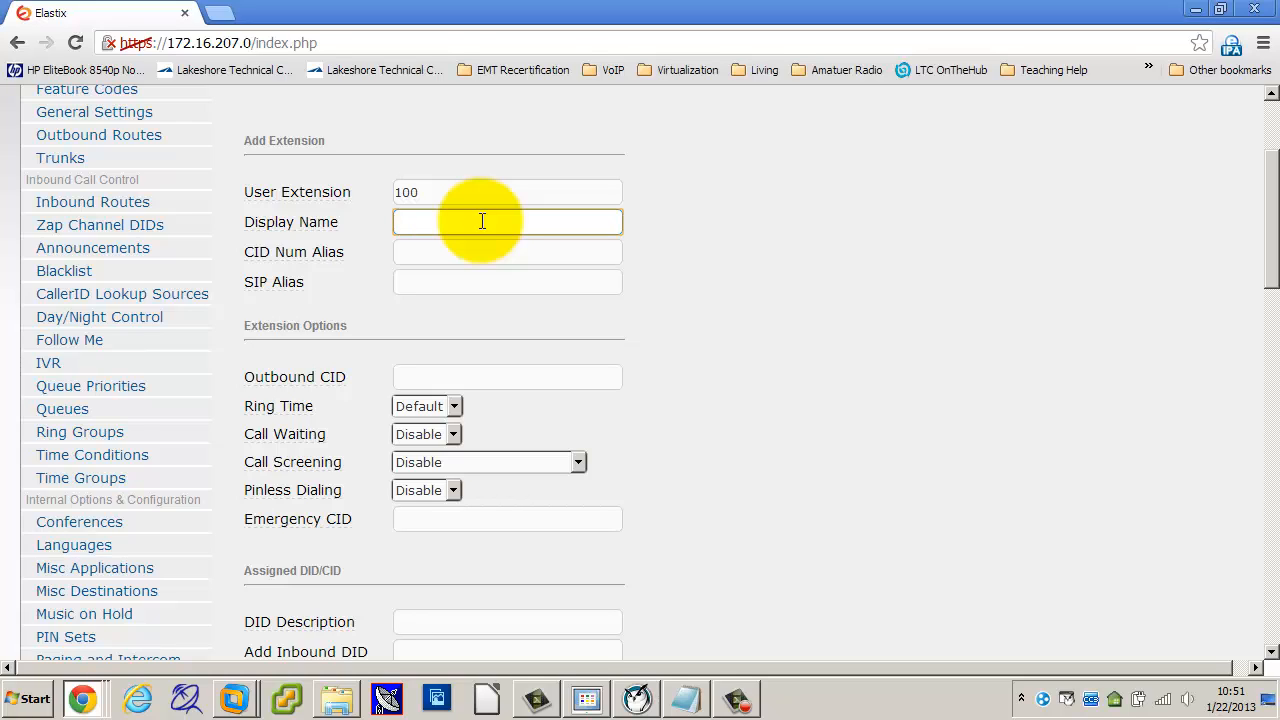
text(Paul)
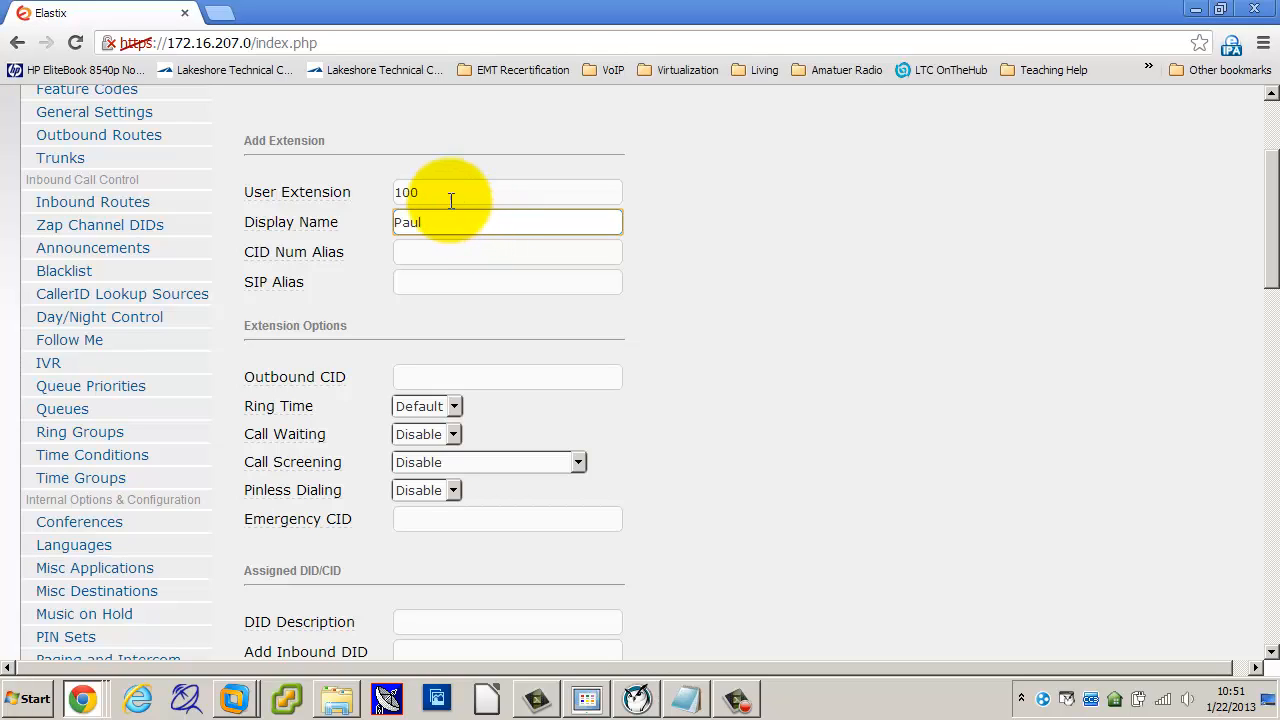
Step: Highlight the entered extension number 100 and display name to review them
click(450, 199)
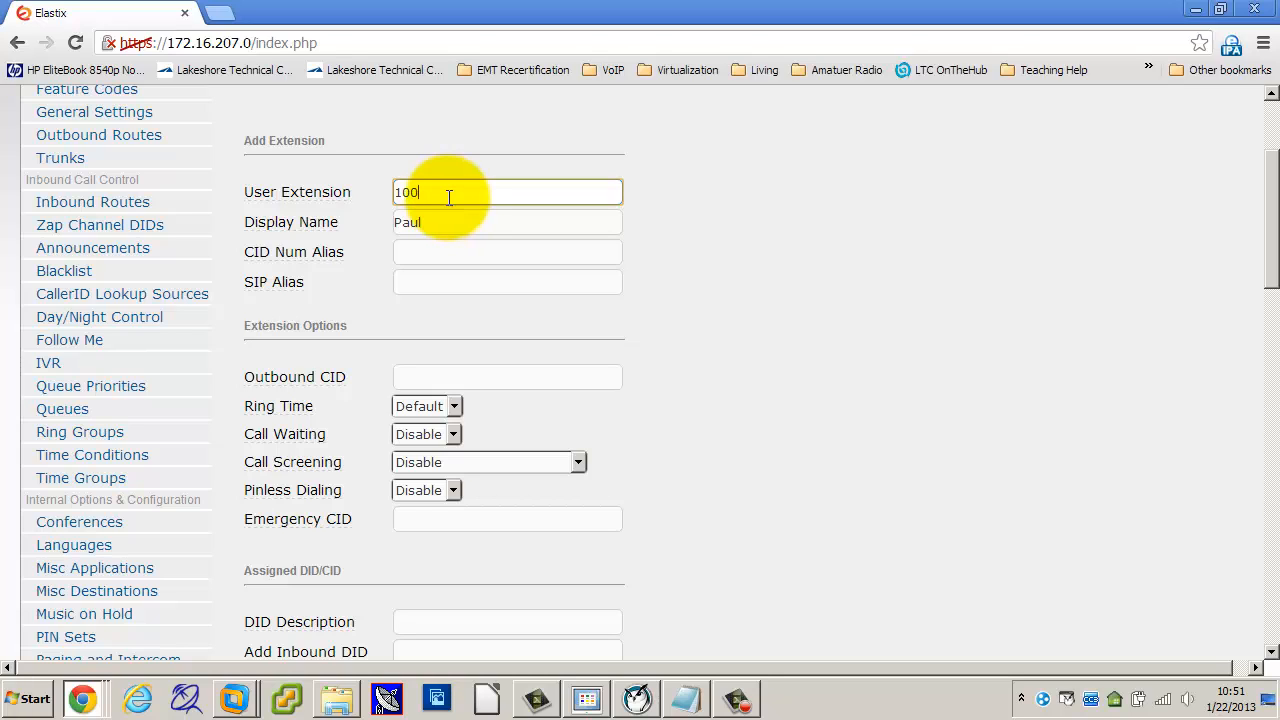
mouse_move(445, 190)
mouse_down()
mouse_move(397, 191)
mouse_move(420, 192)
mouse_up()
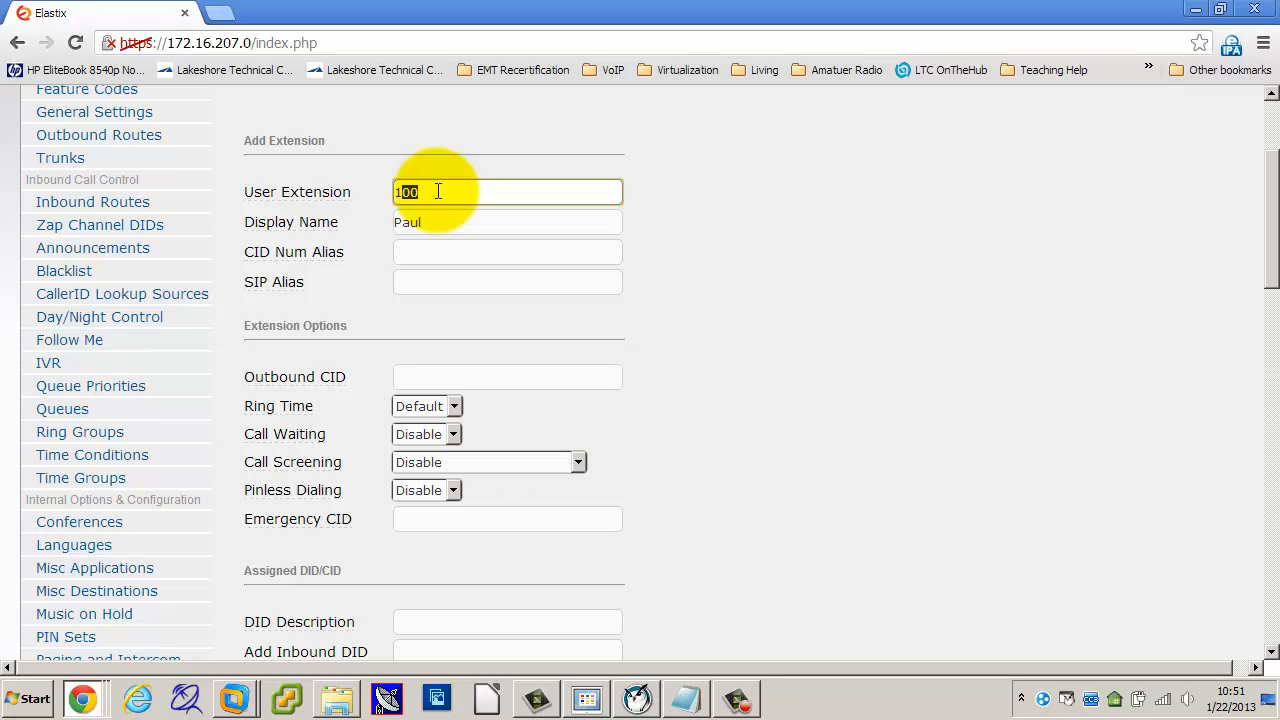
click(437, 221)
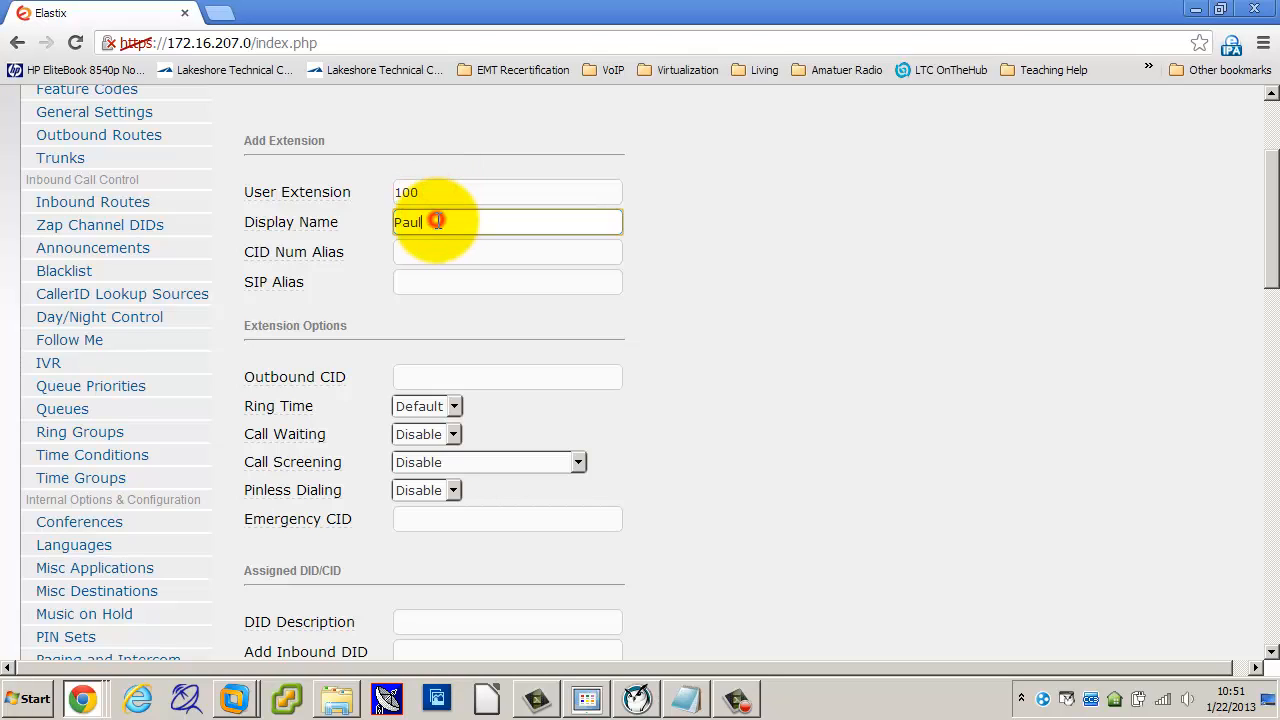
click(444, 194)
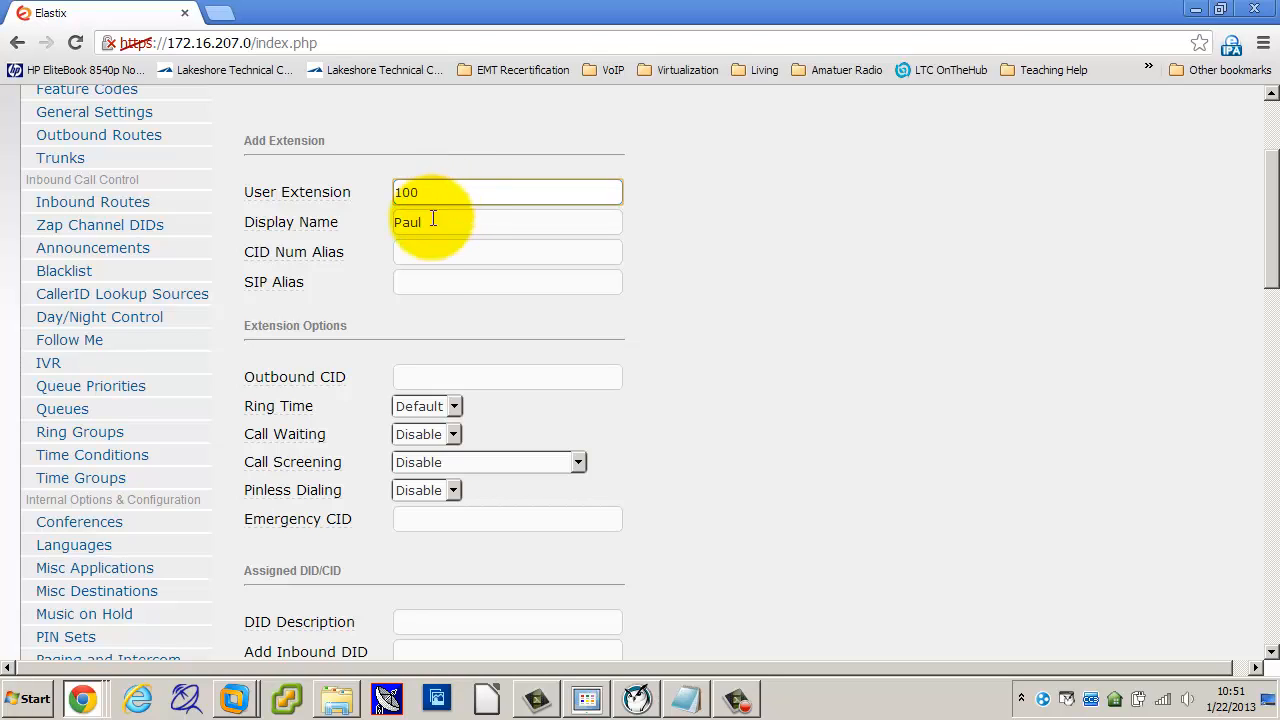
click(816, 326)
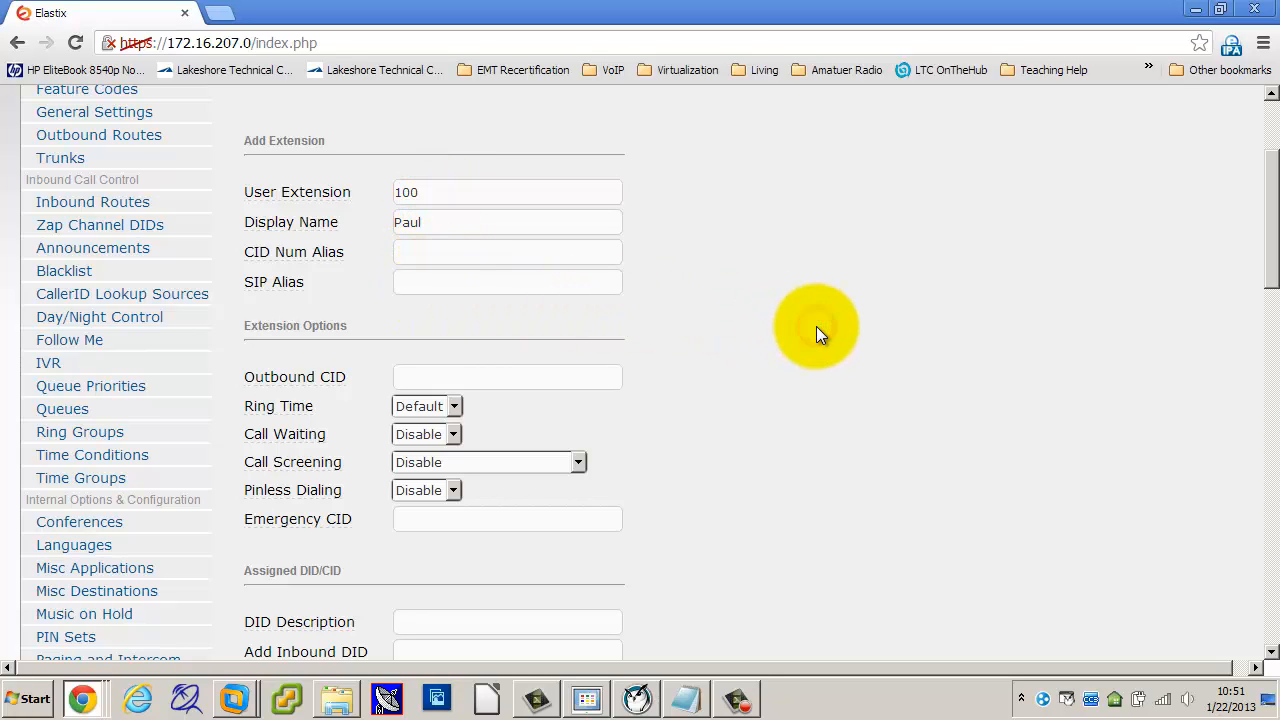
scroll(816, 326, down, 1)
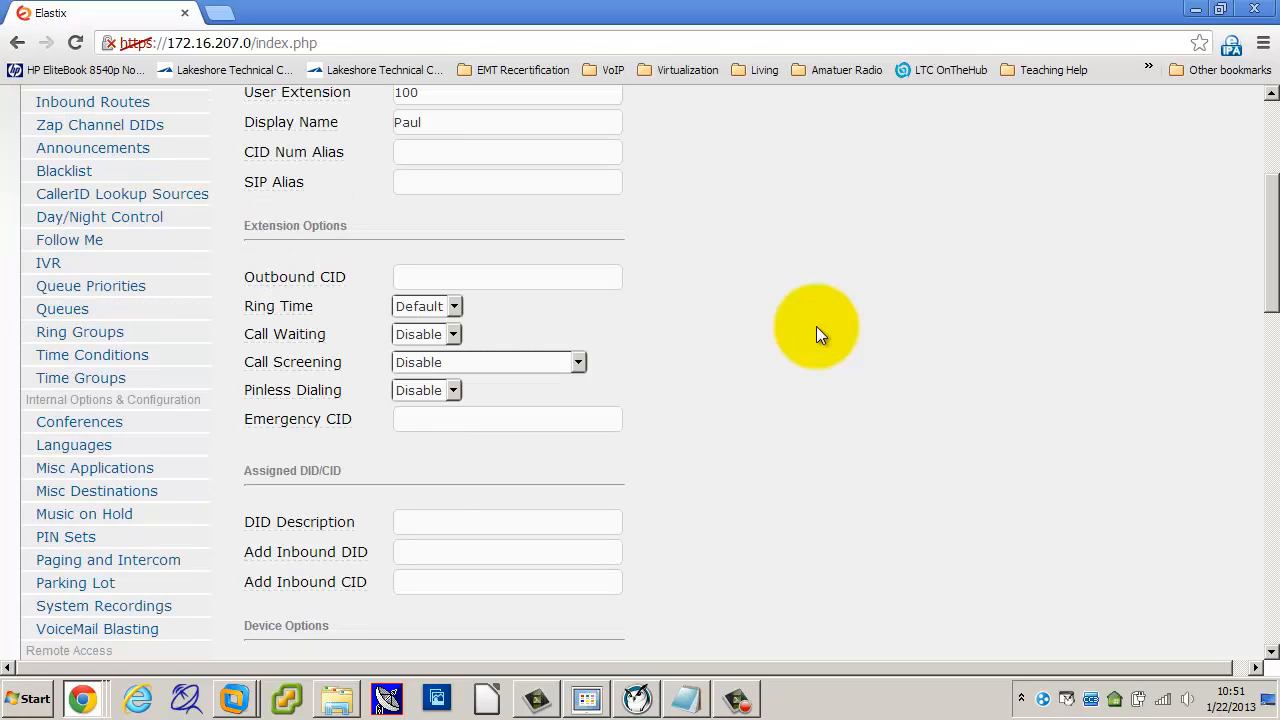
scroll(816, 326, up, 1)
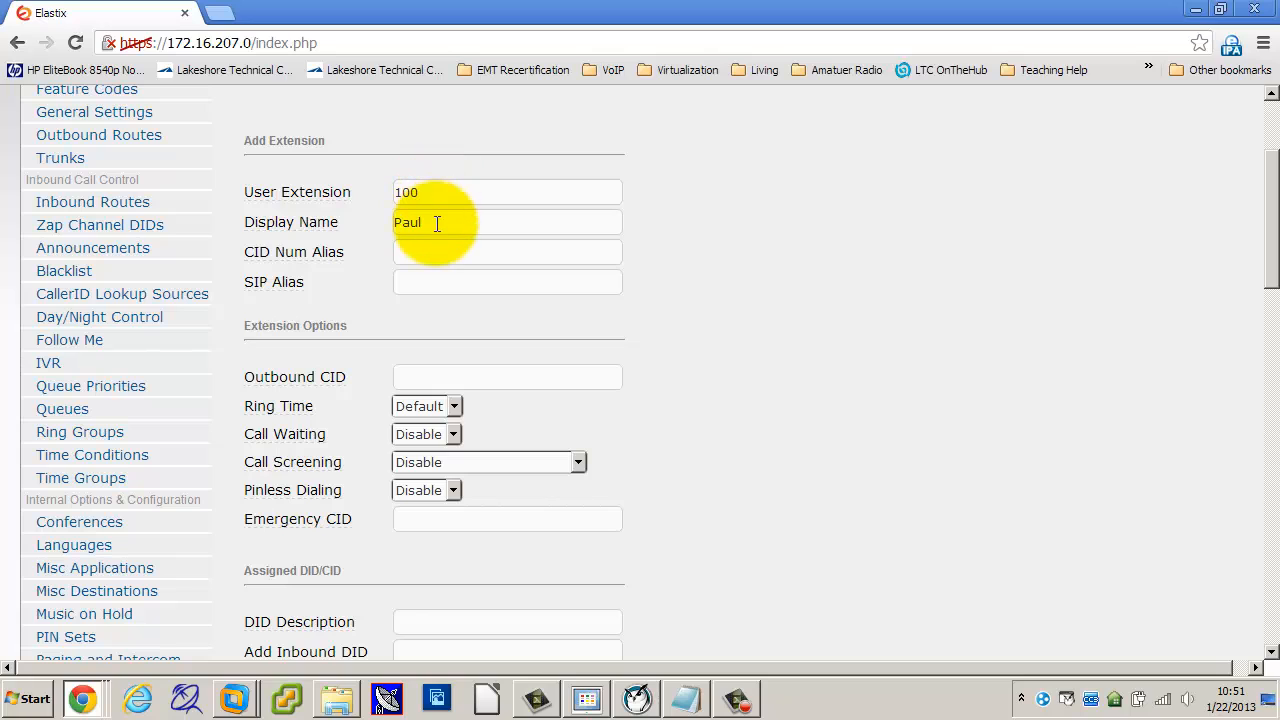
double_click(410, 192)
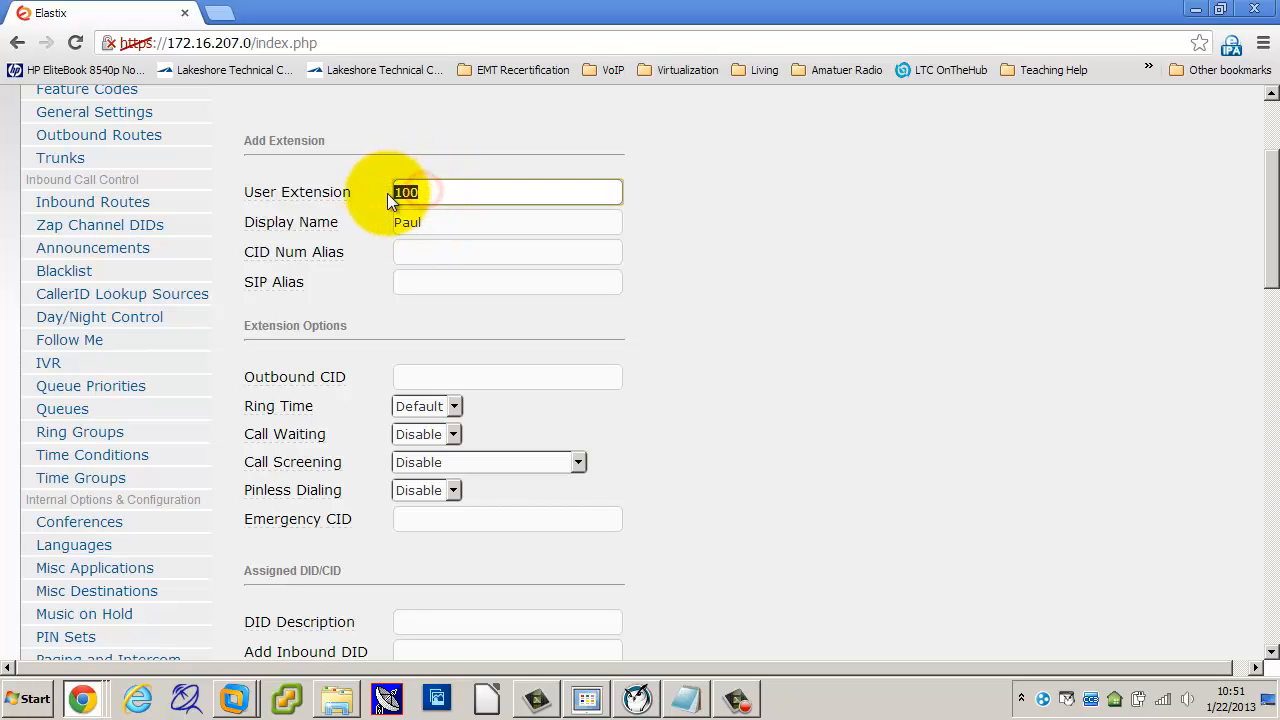
double_click(438, 218)
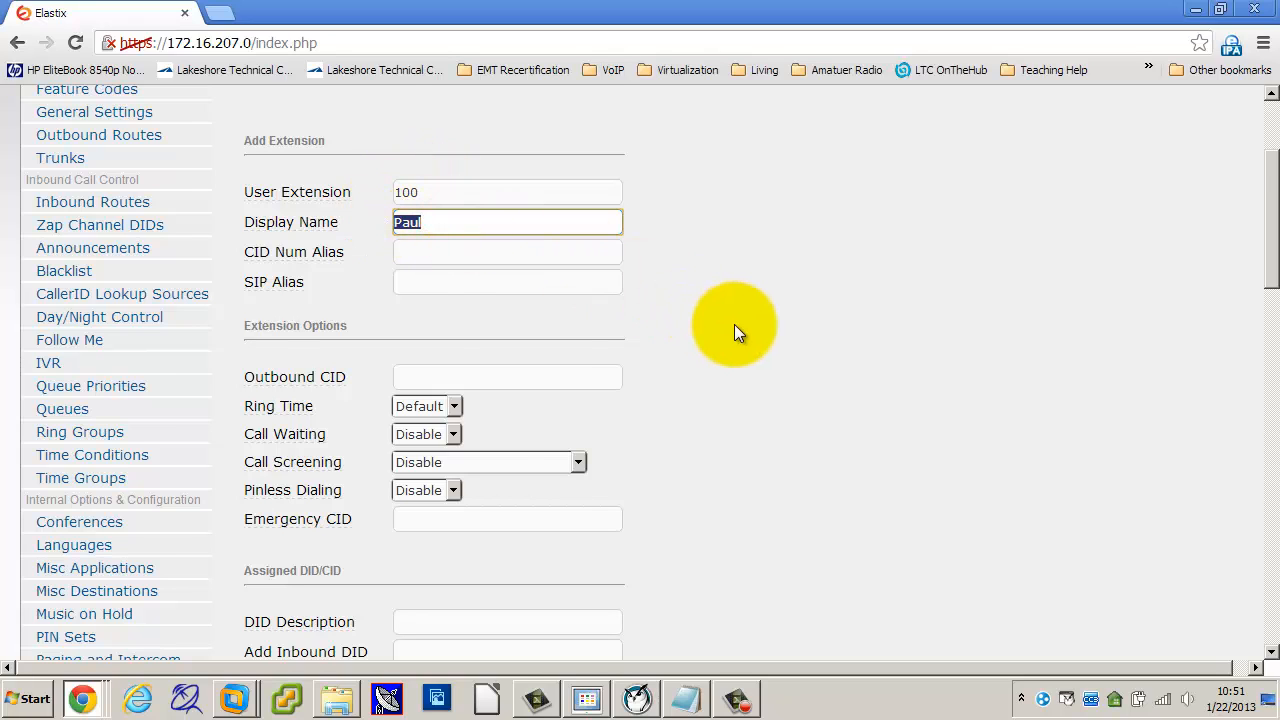
Step: Locate and focus the still-empty secret field on the extension form
scroll(735, 321, down, 1)
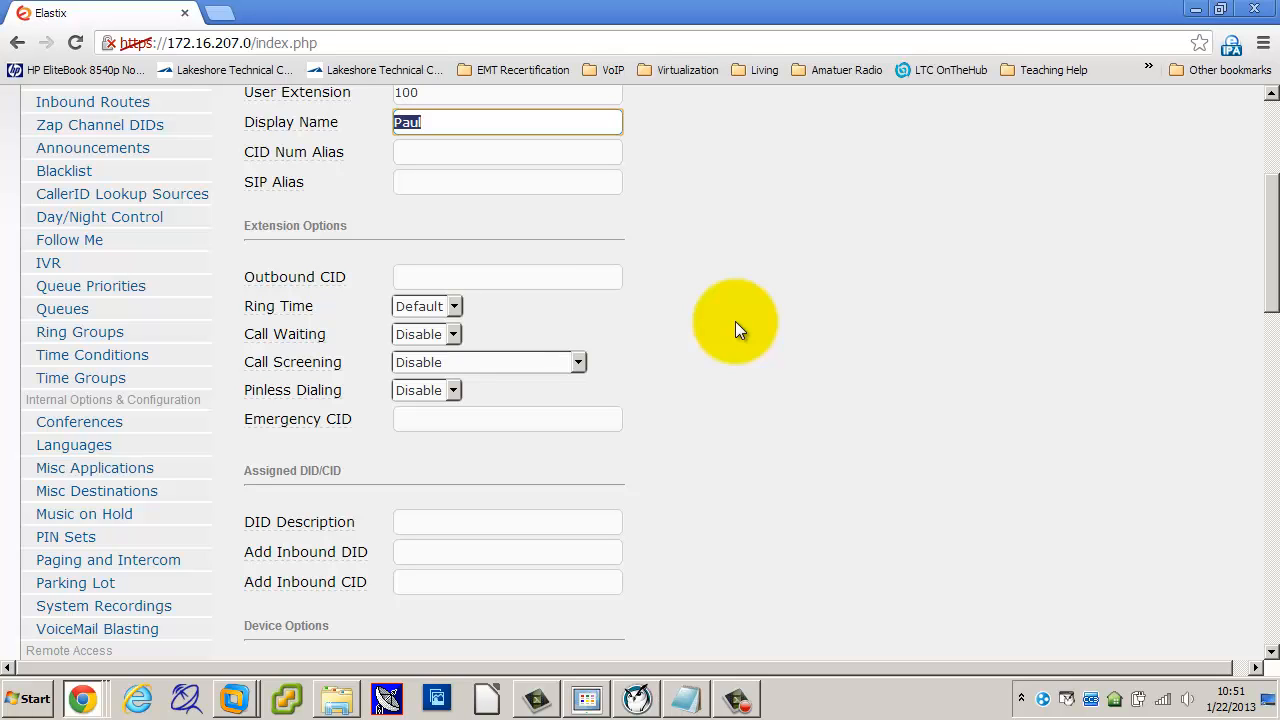
scroll(735, 321, down, 4)
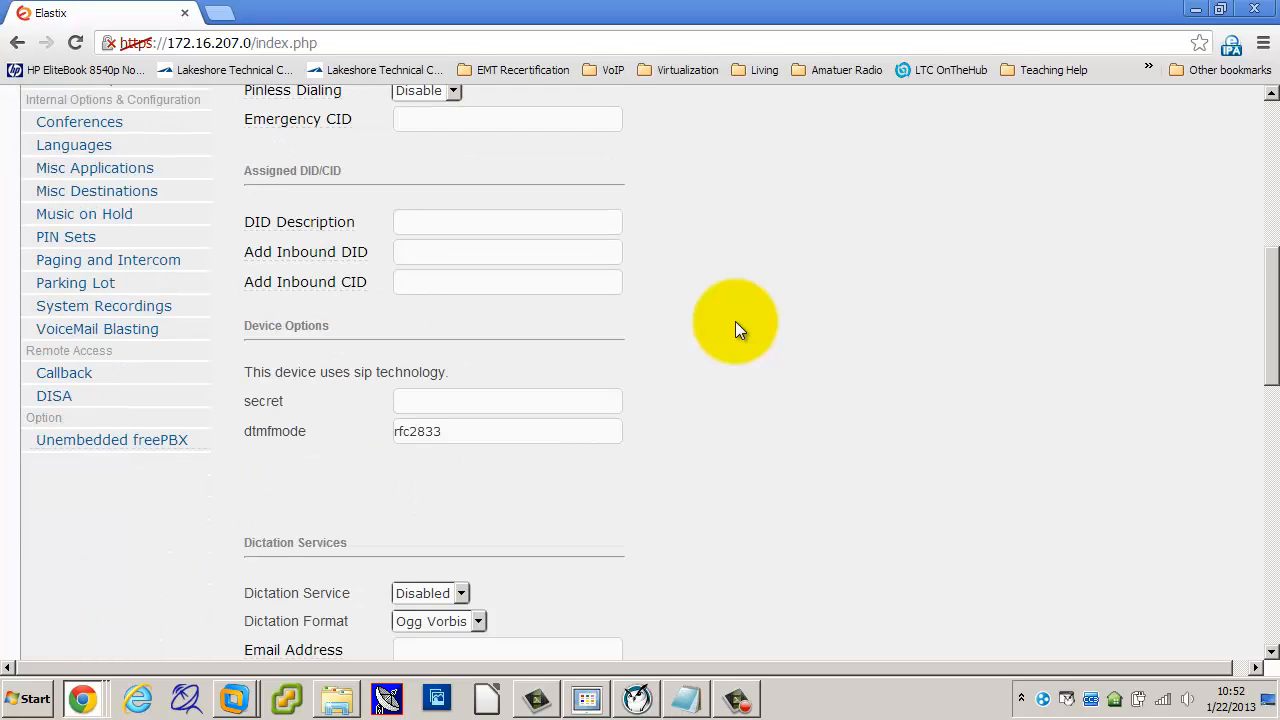
scroll(736, 323, down, 1)
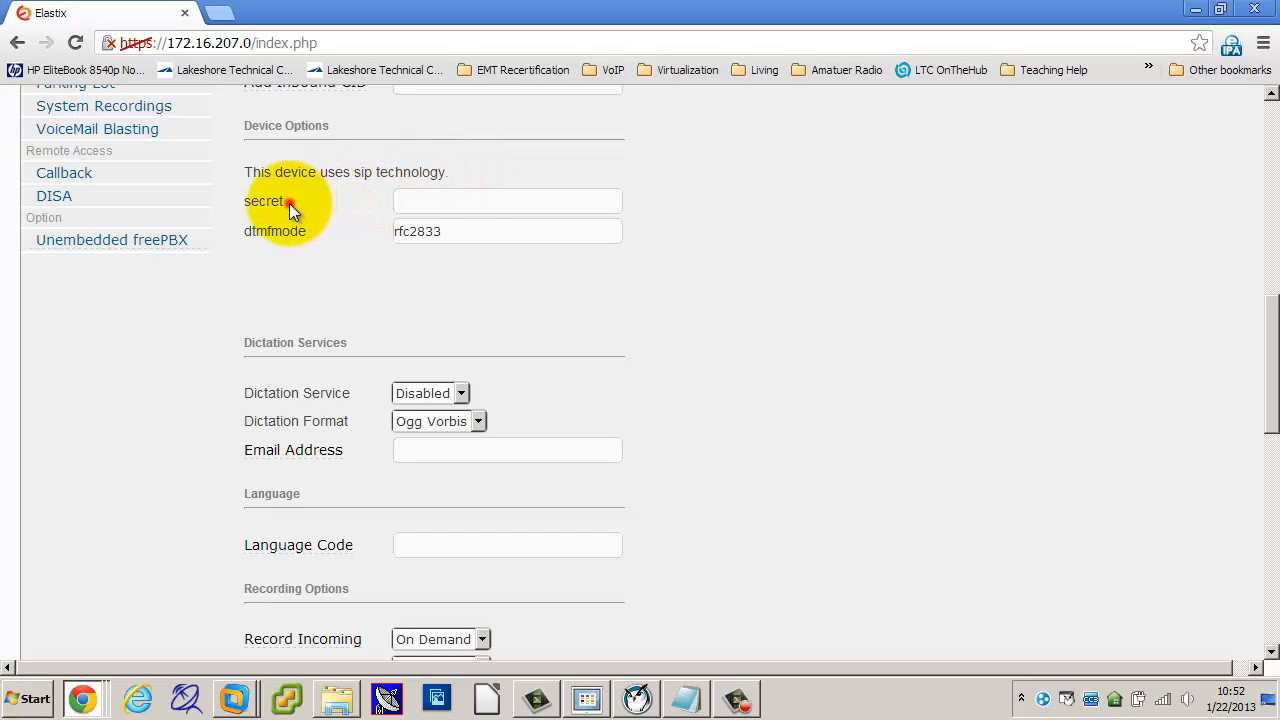
drag(289, 203, 243, 201)
click(417, 199)
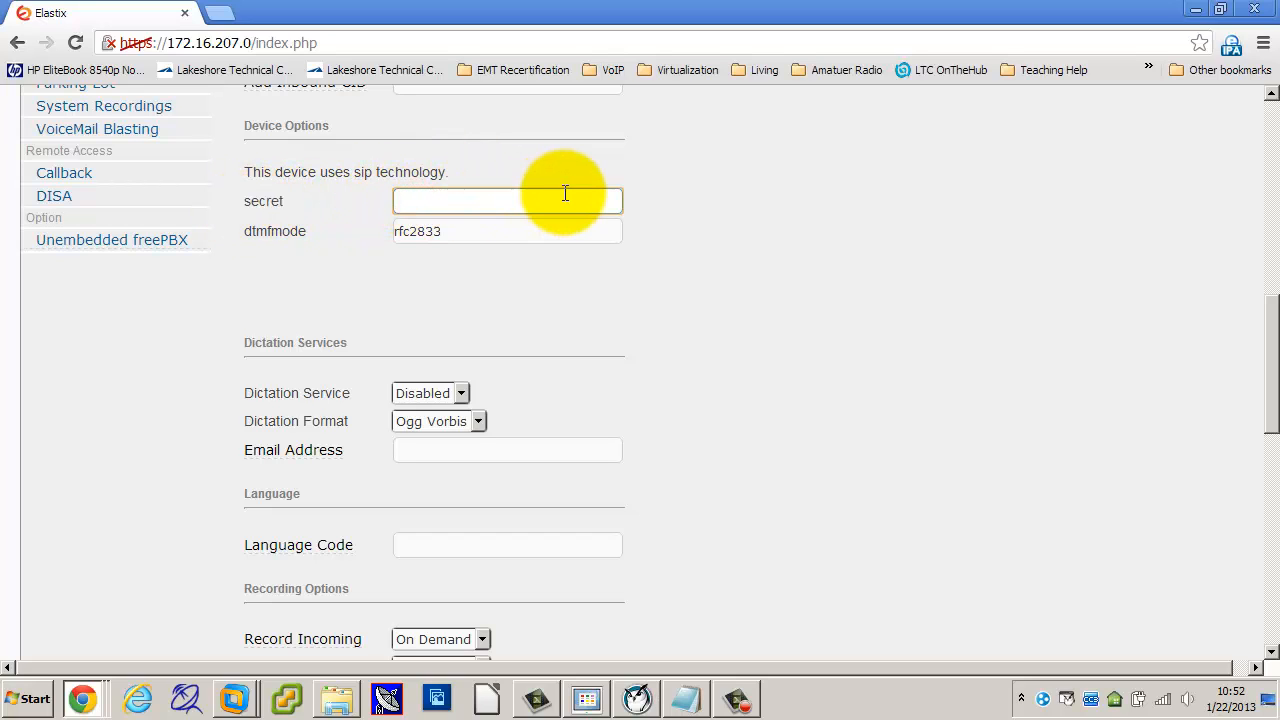
scroll(566, 192, up, 5)
scroll(482, 152, up, 2)
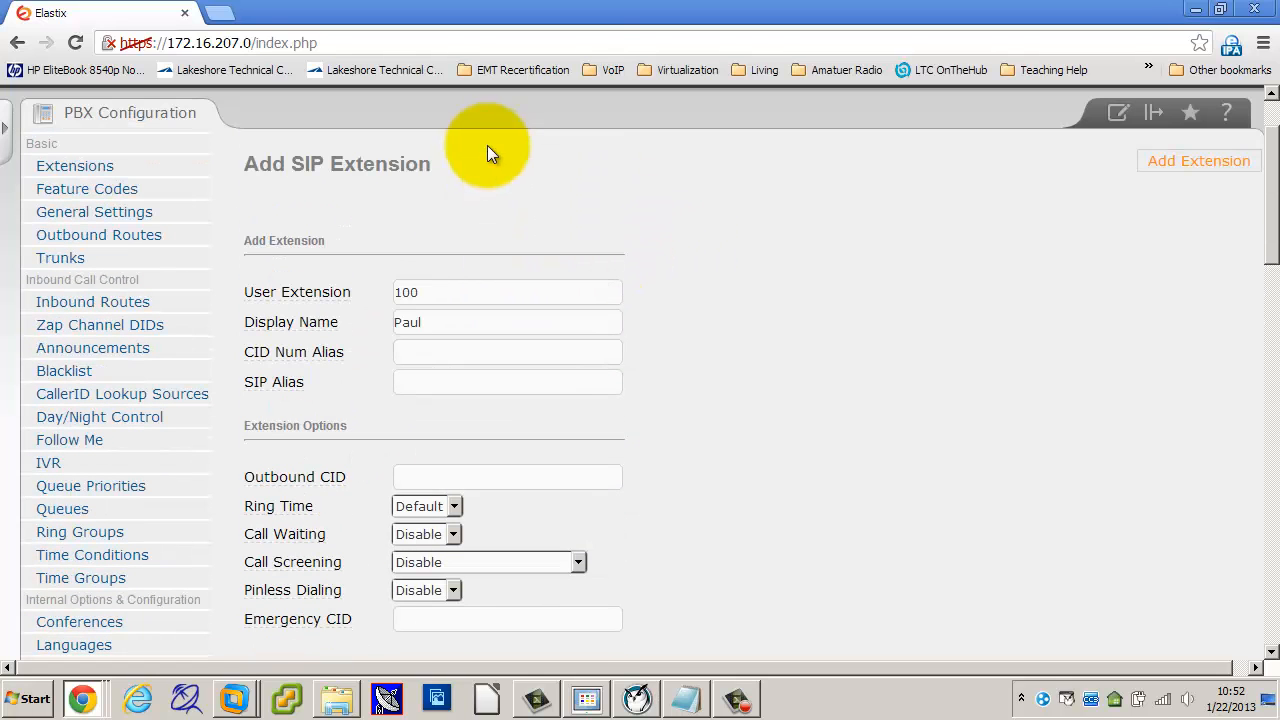
double_click(434, 292)
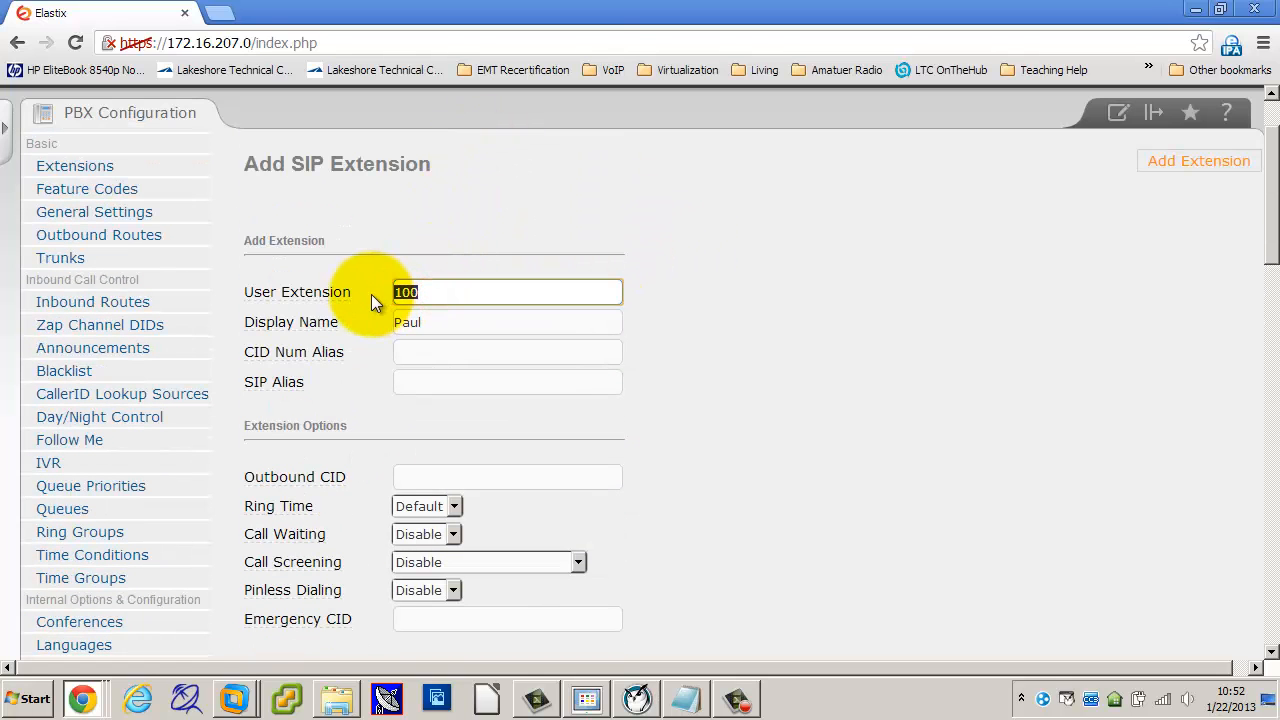
scroll(895, 412, down, 6)
Step: Enter the extension secret and submit extension 100 so it's listed as <100>
click(426, 292)
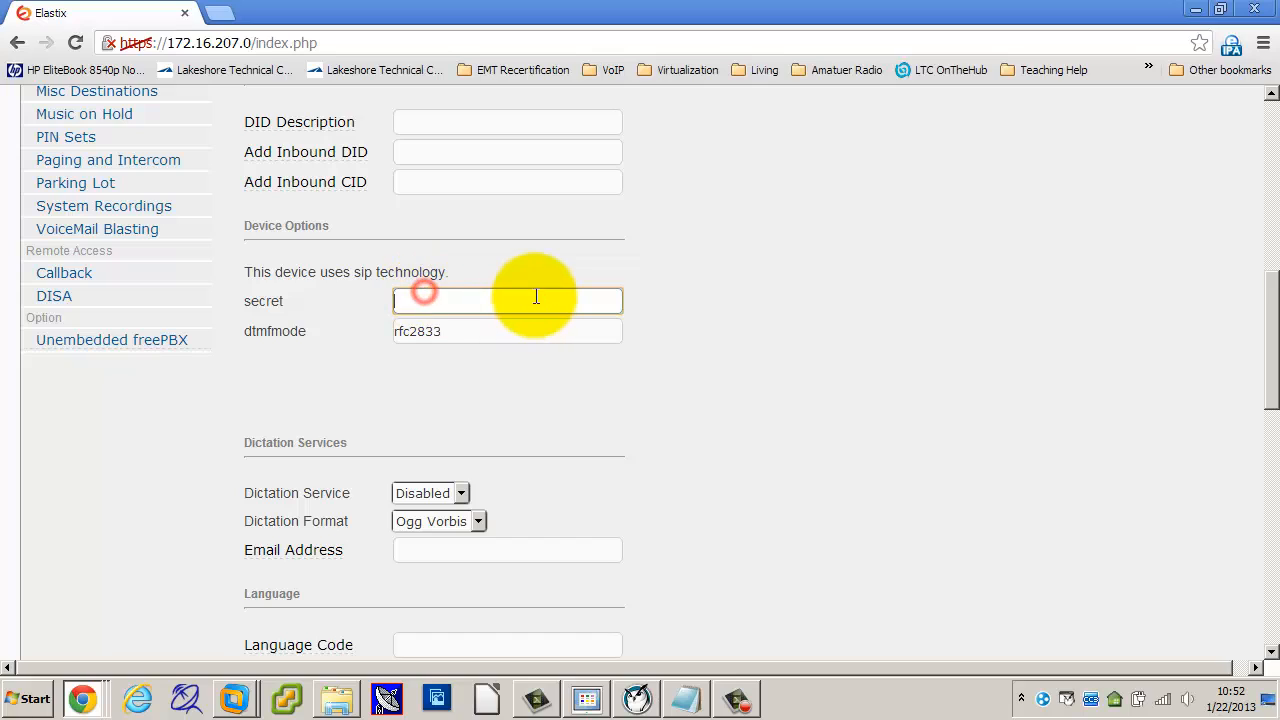
text(password)
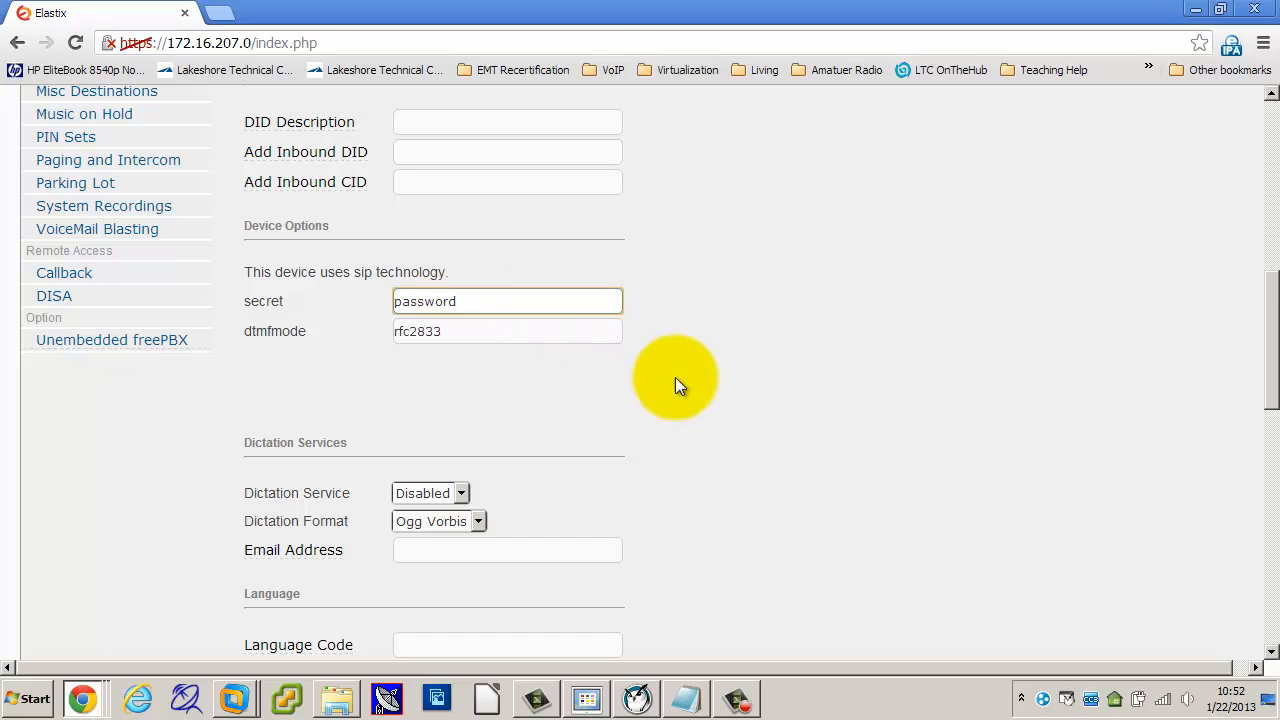
scroll(769, 379, up, 2)
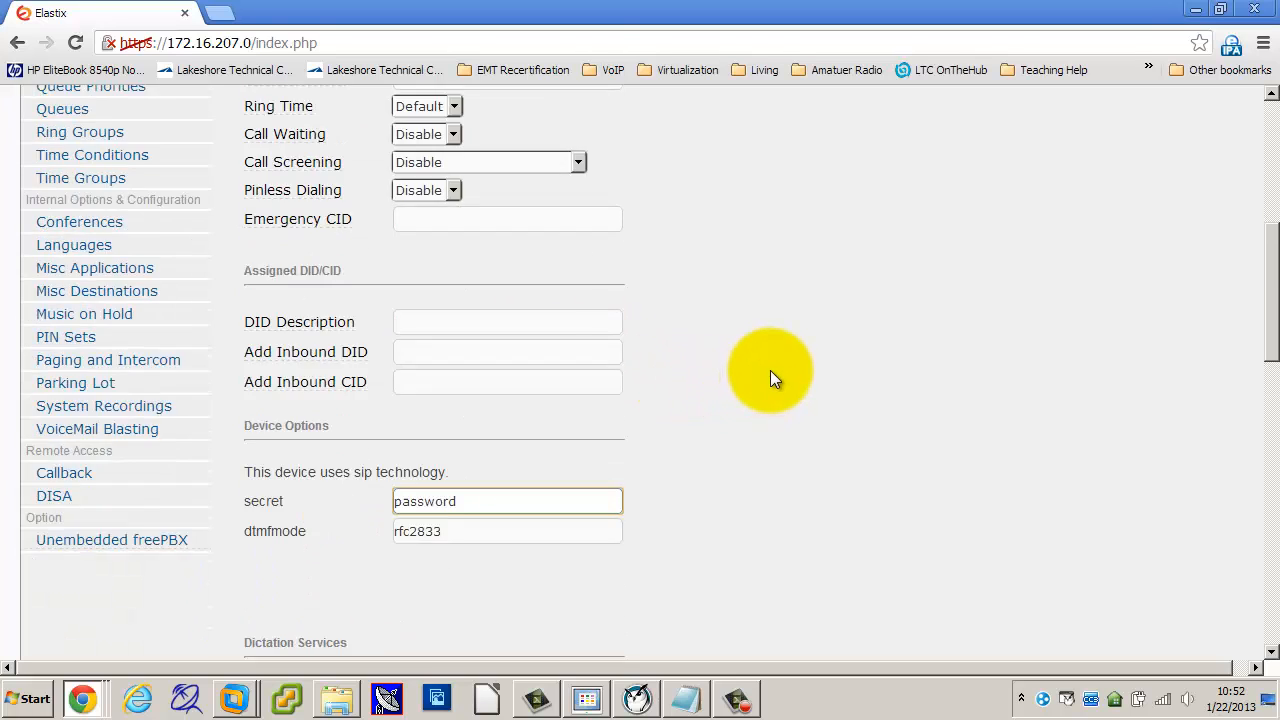
scroll(770, 378, down, 4)
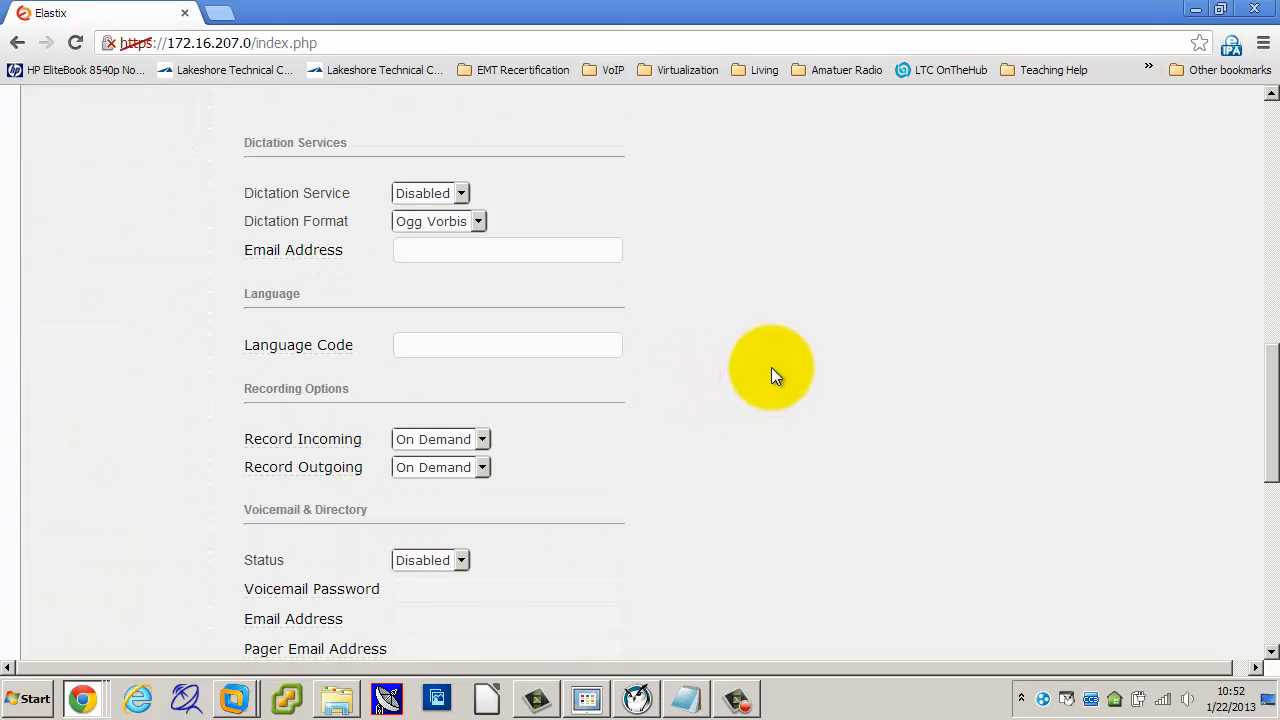
scroll(409, 288, down, 2)
scroll(408, 283, down, 2)
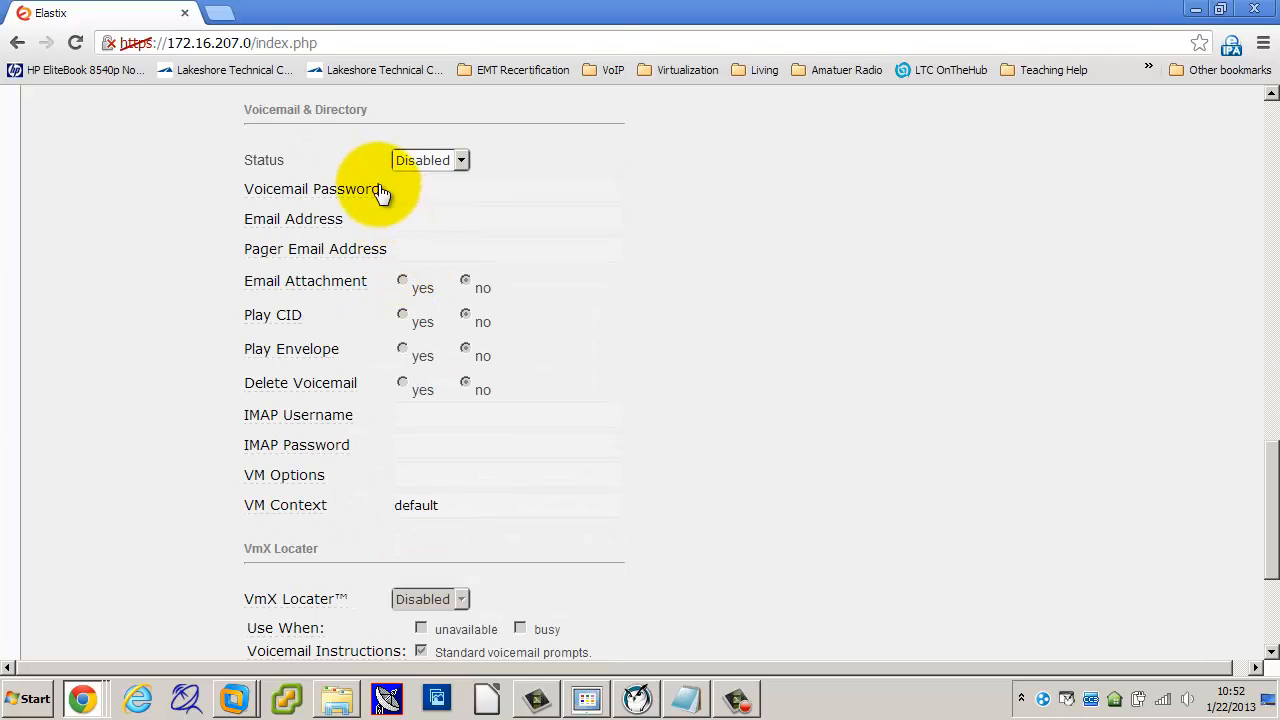
mouse_move(347, 188)
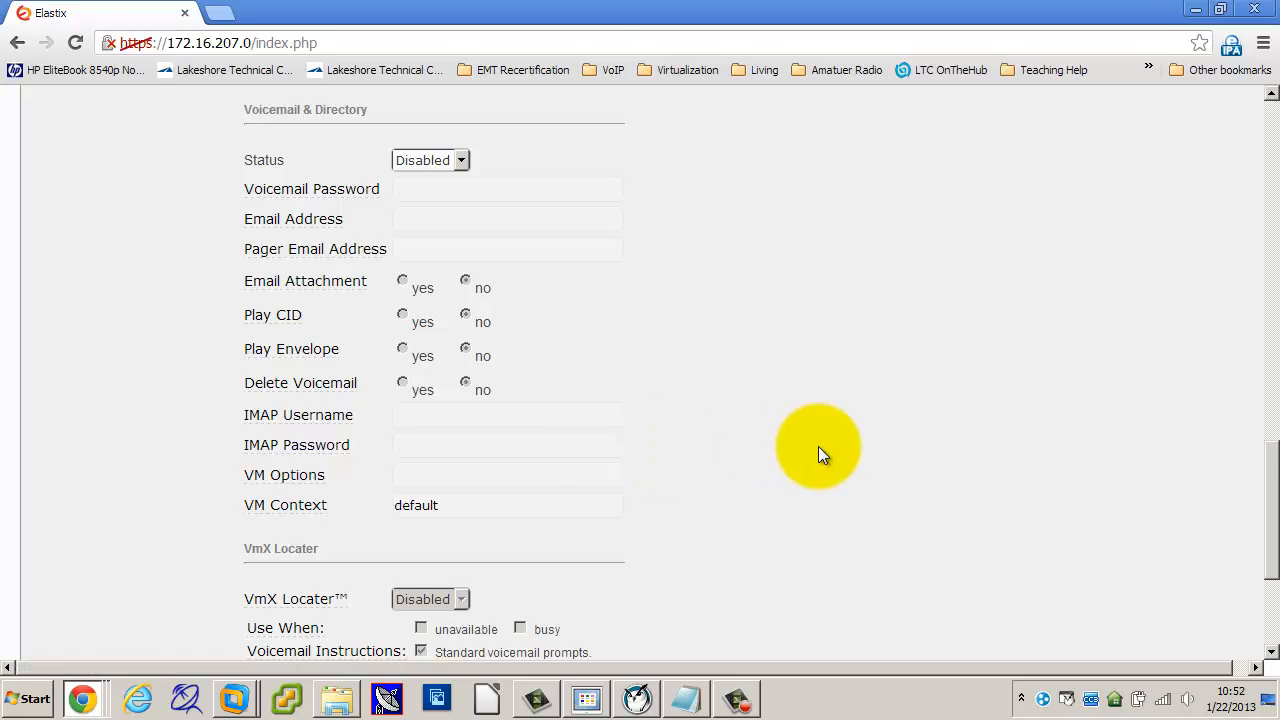
scroll(818, 447, down, 3)
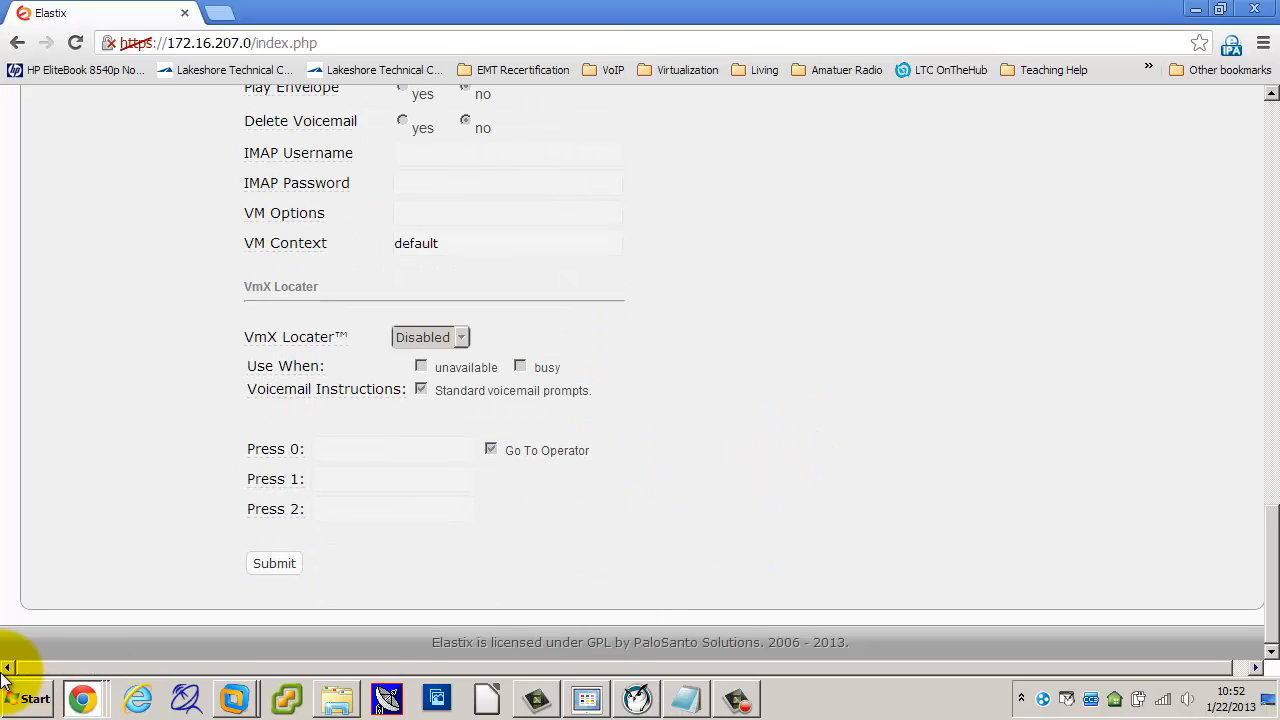
click(270, 563)
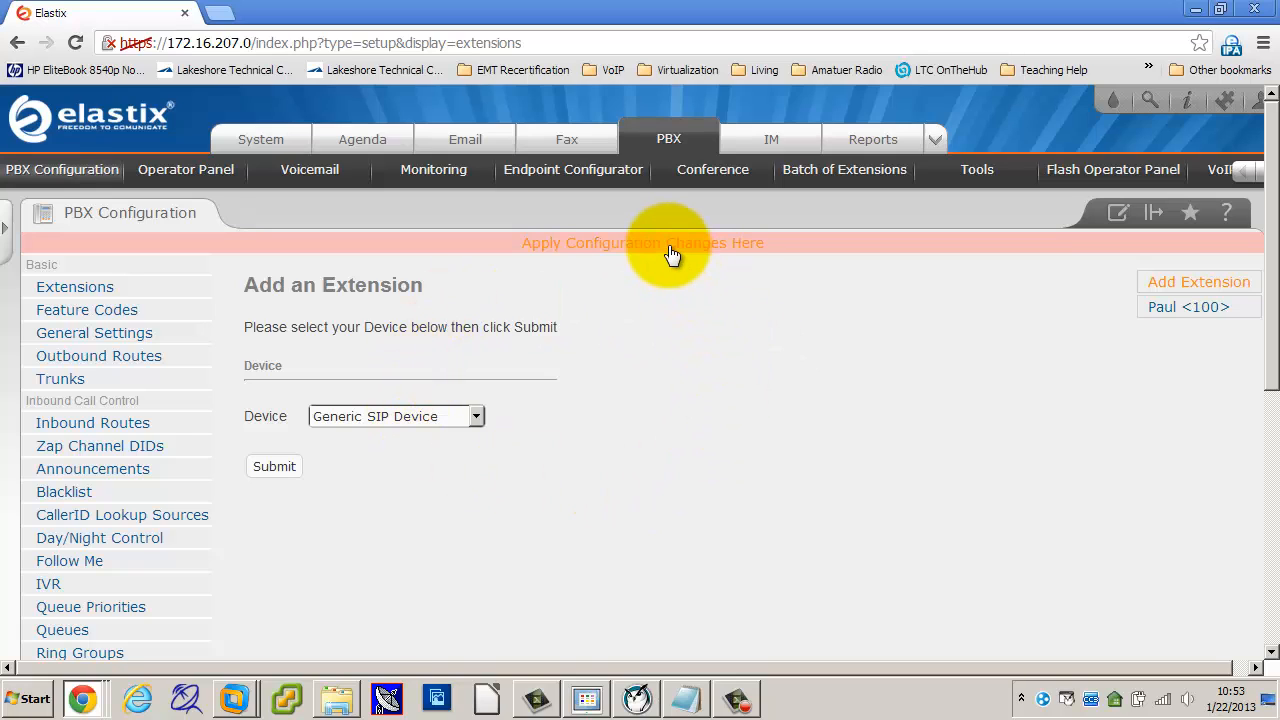
Step: Apply the pending Elastix configuration changes to the PBX
click(634, 246)
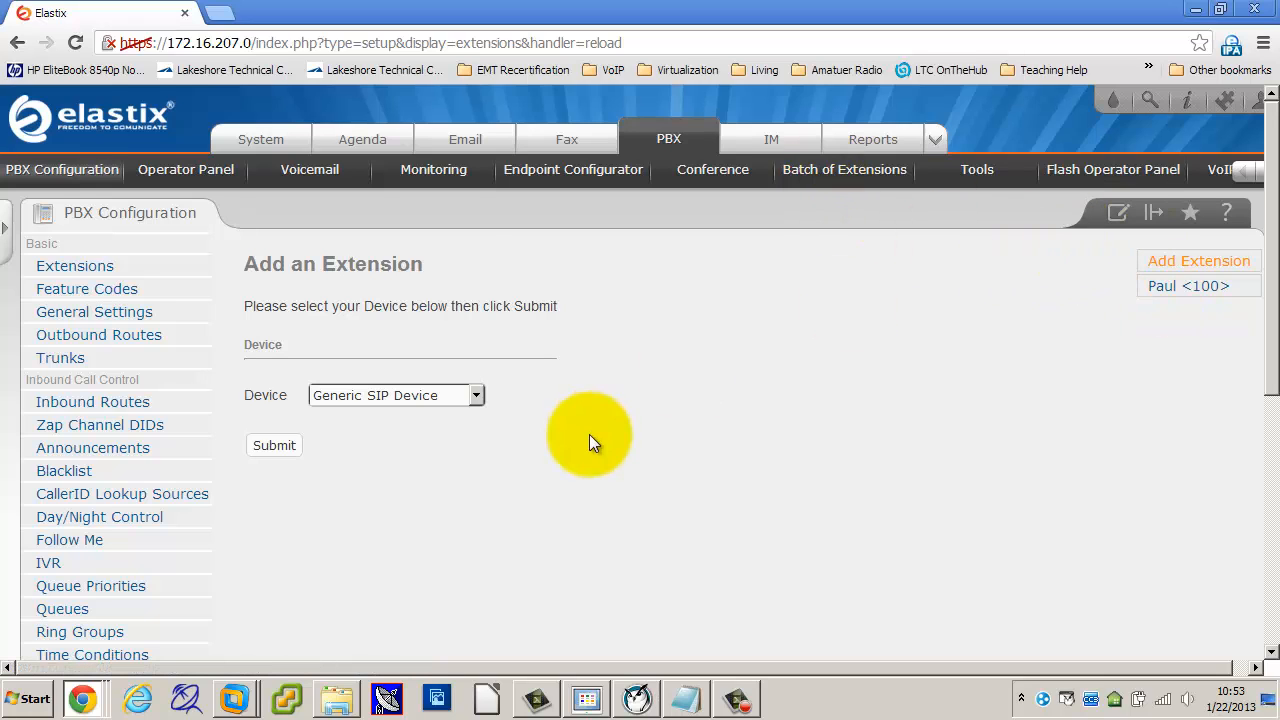
Step: In a new tab, load the phone's web interface at 172.16.207.100 and log in
click(224, 12)
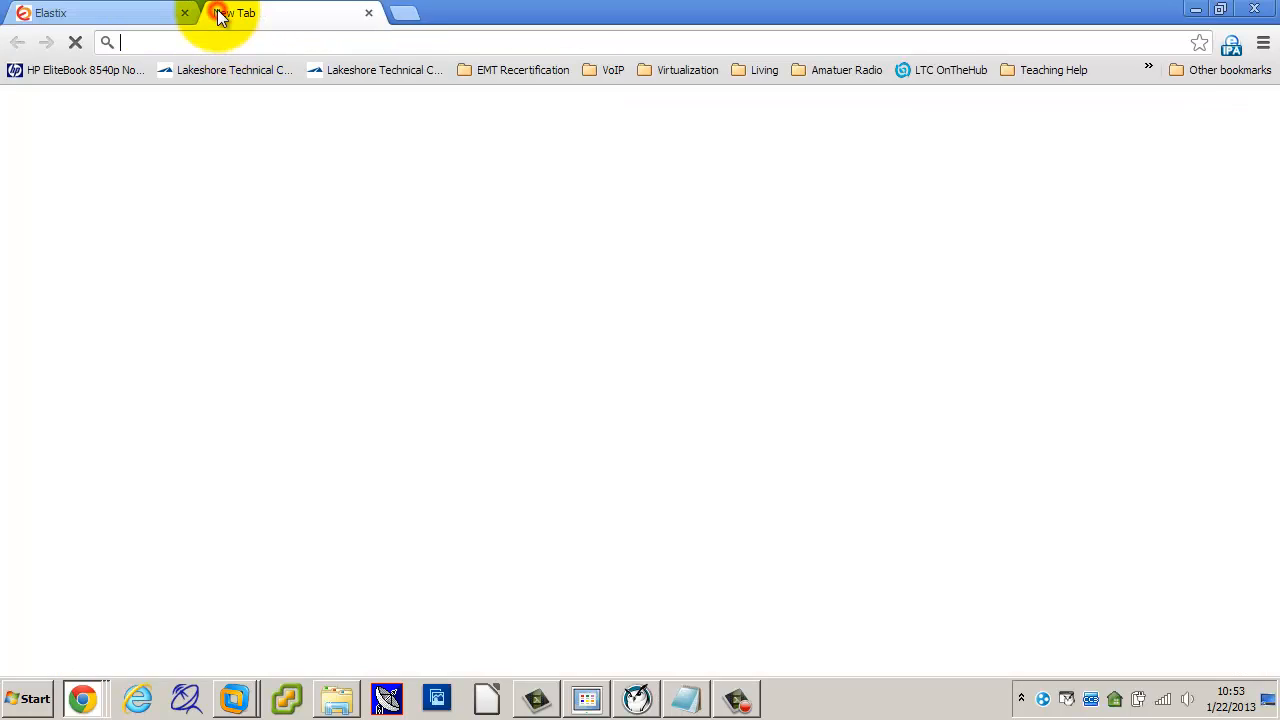
text(1)
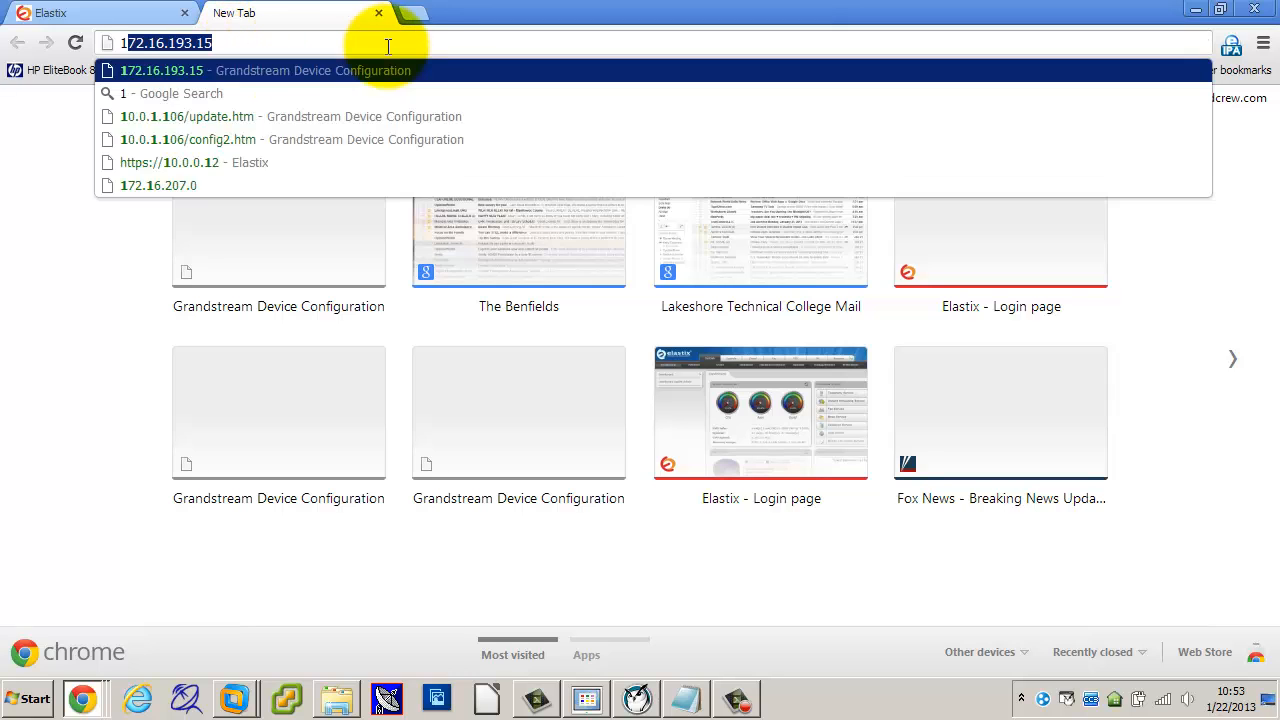
text(72.16.)
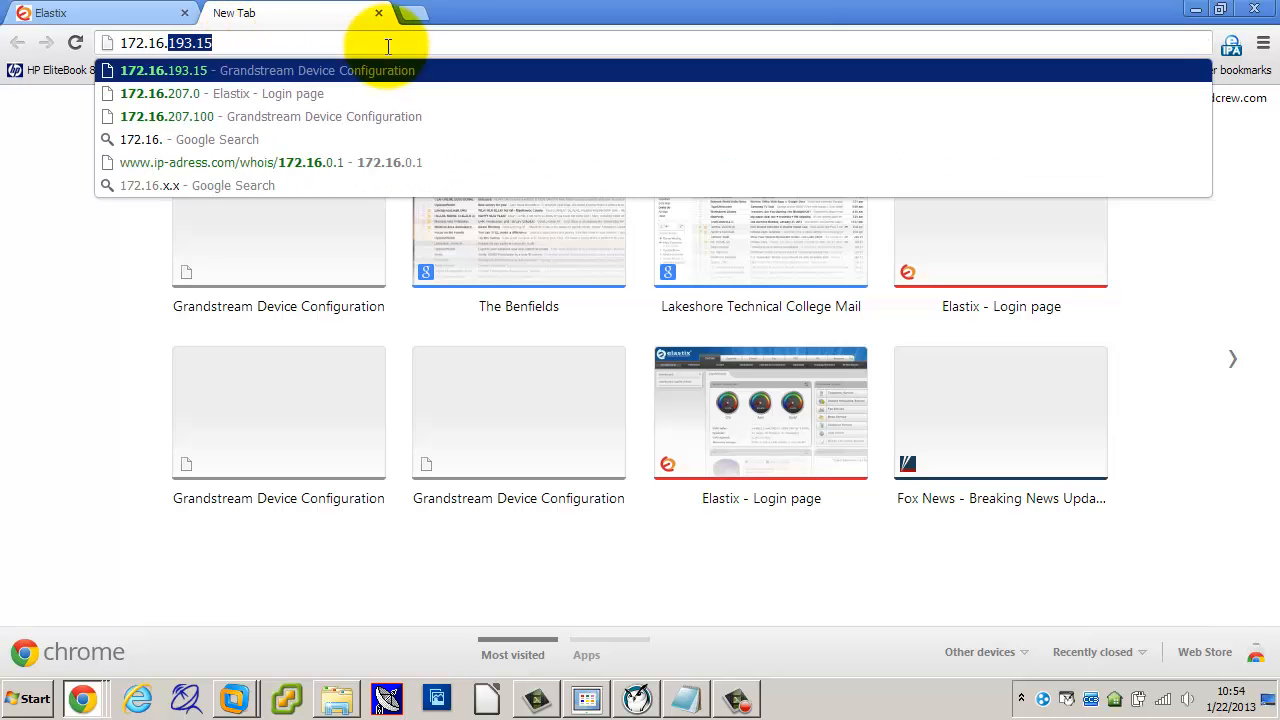
text(207)
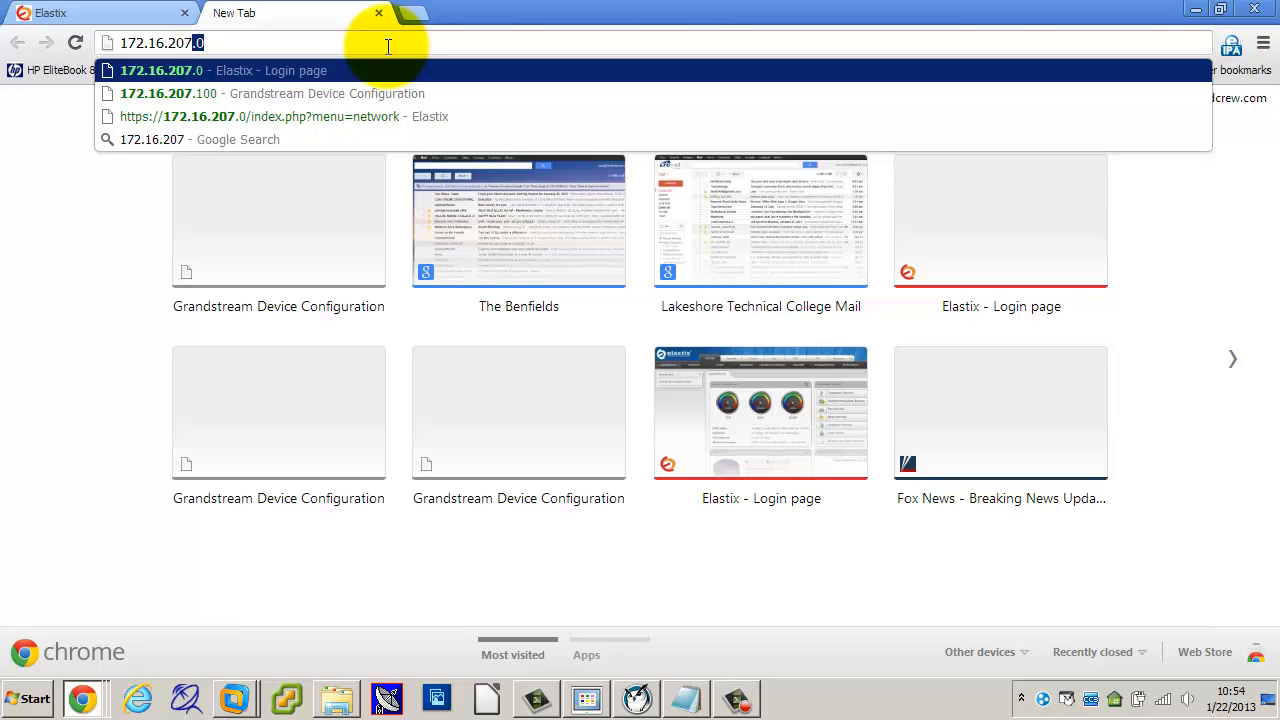
text(.100)
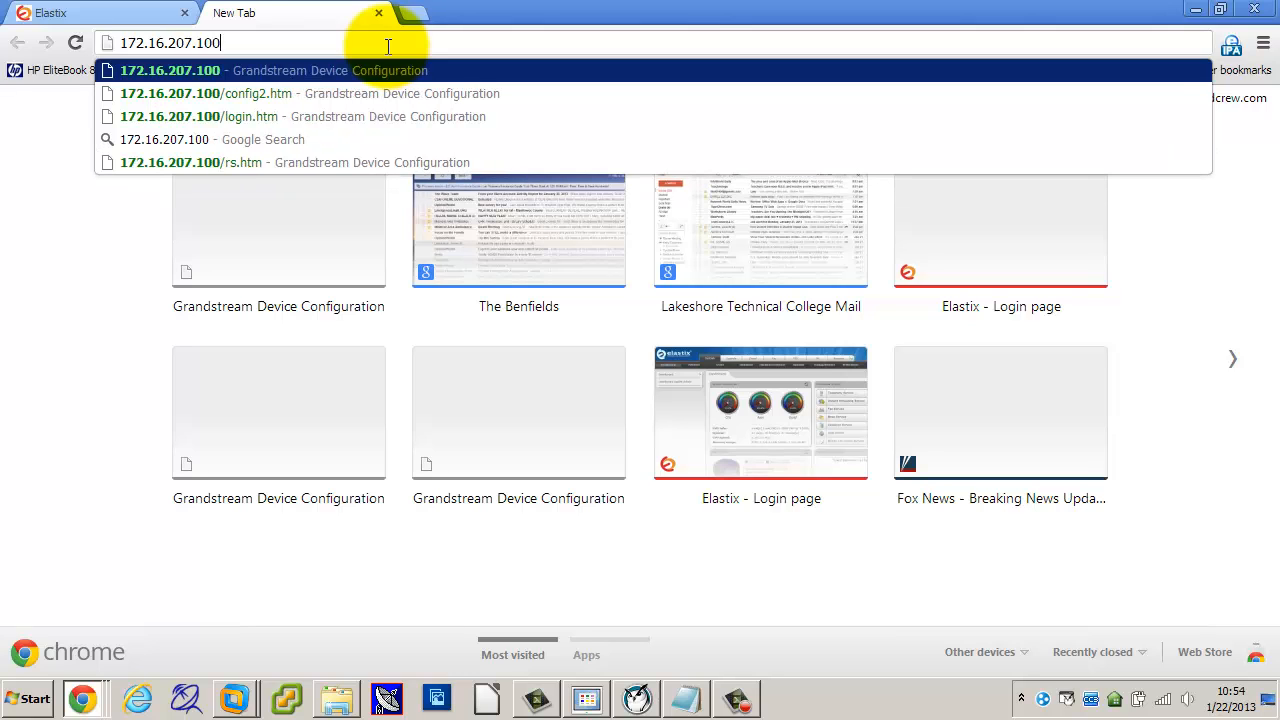
key(Return)
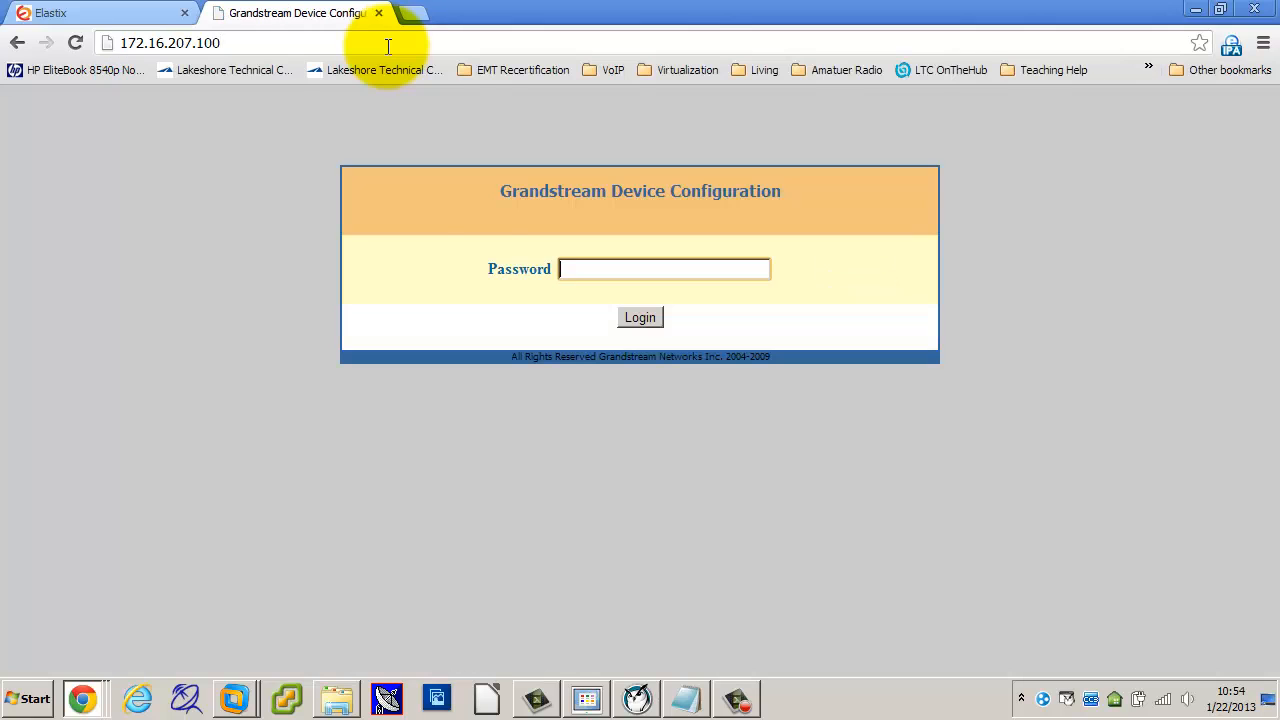
click(572, 269)
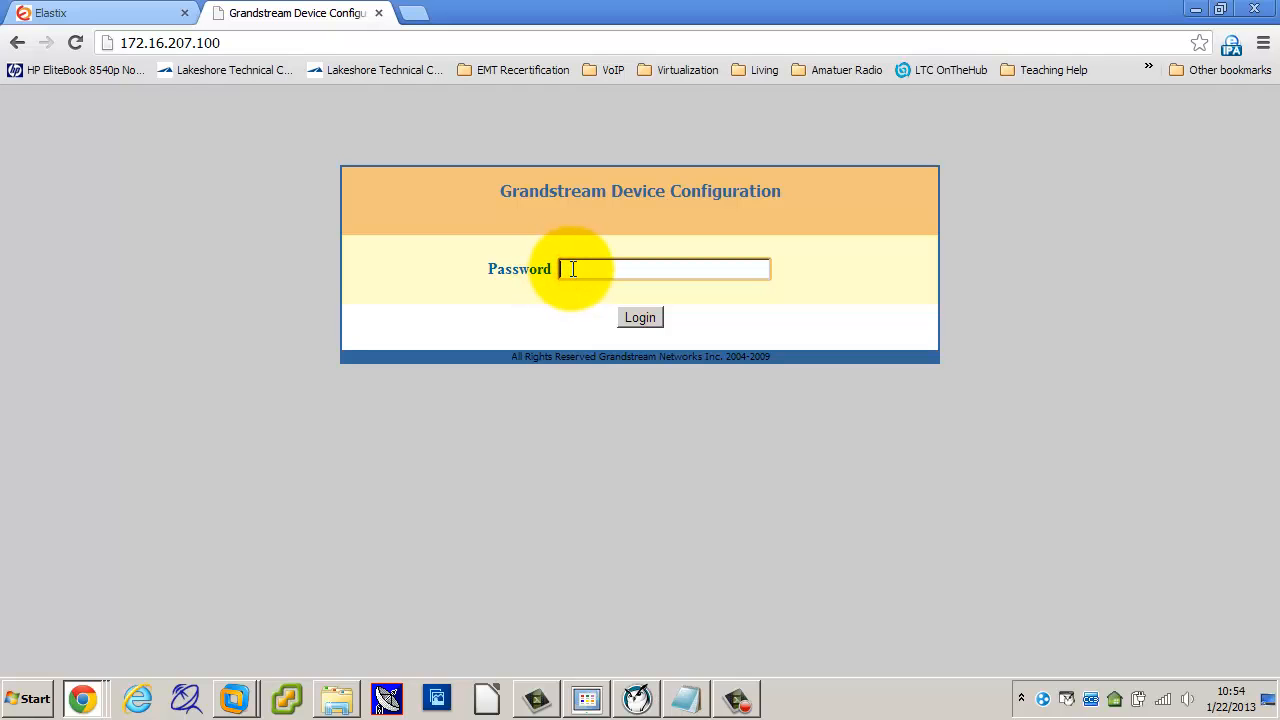
key(Return)
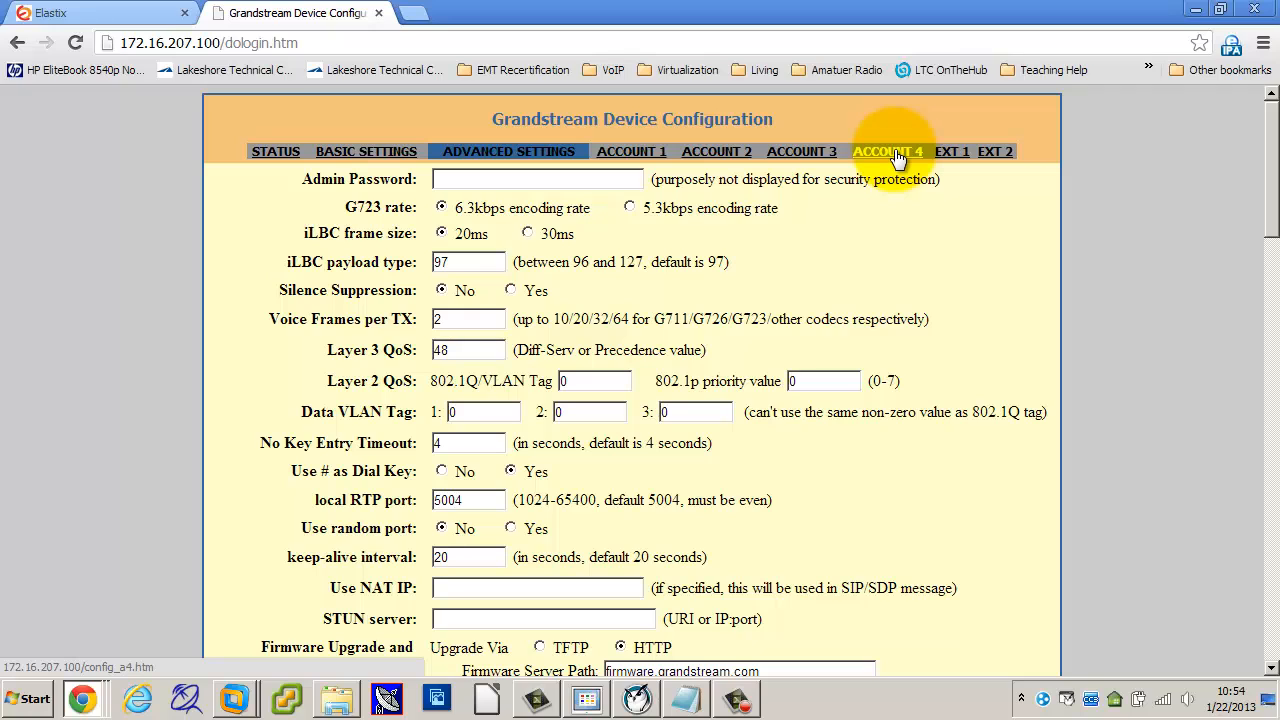
Step: Open Account 1 and enter the user's name as the Account Name
click(631, 155)
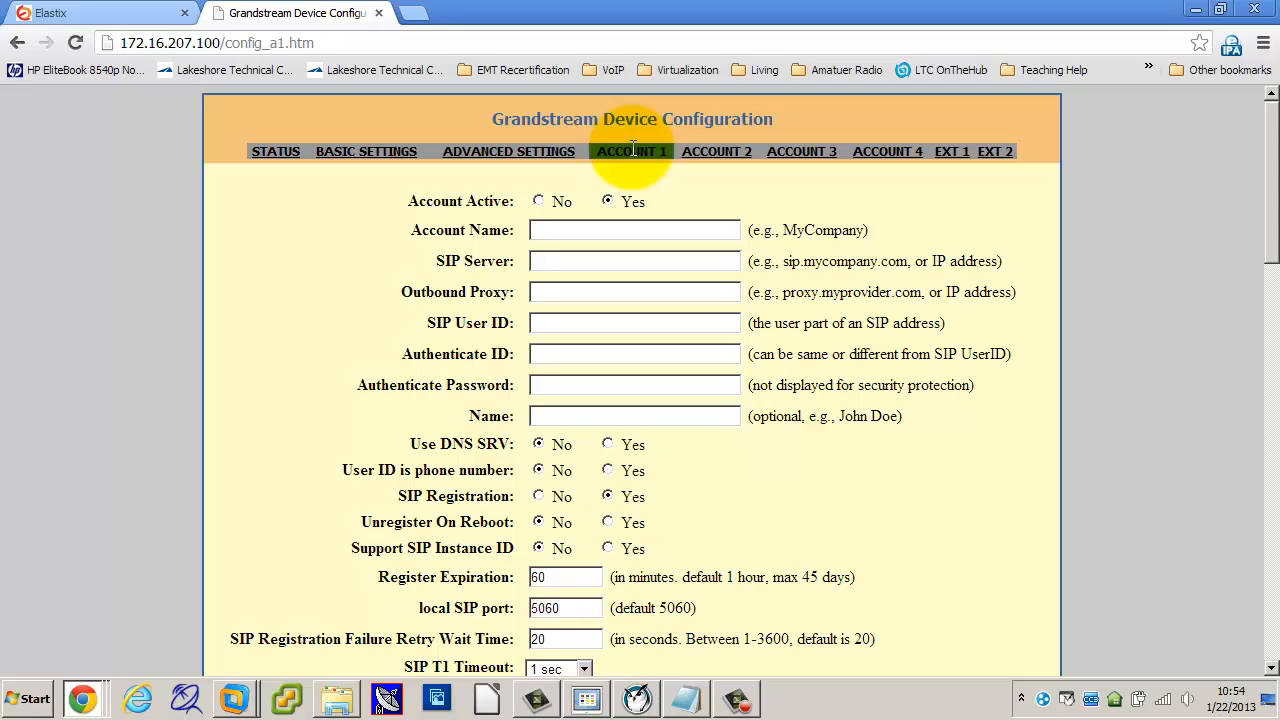
click(596, 226)
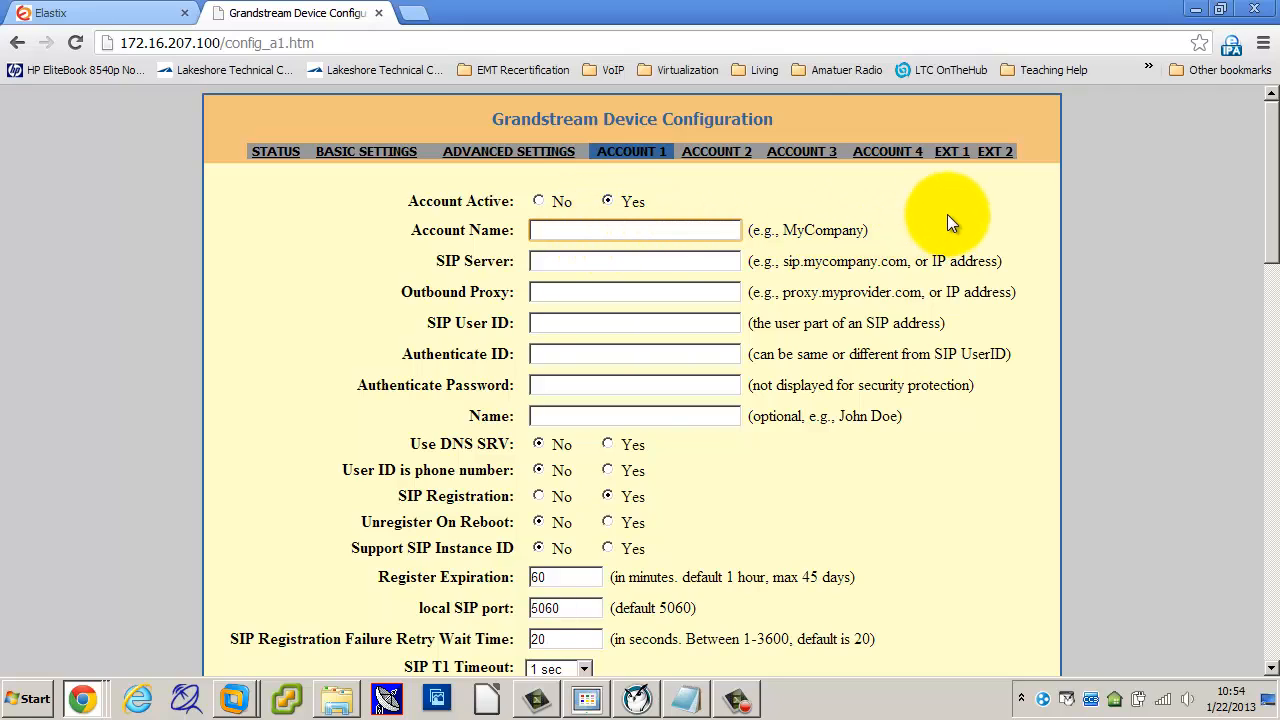
text(Paul)
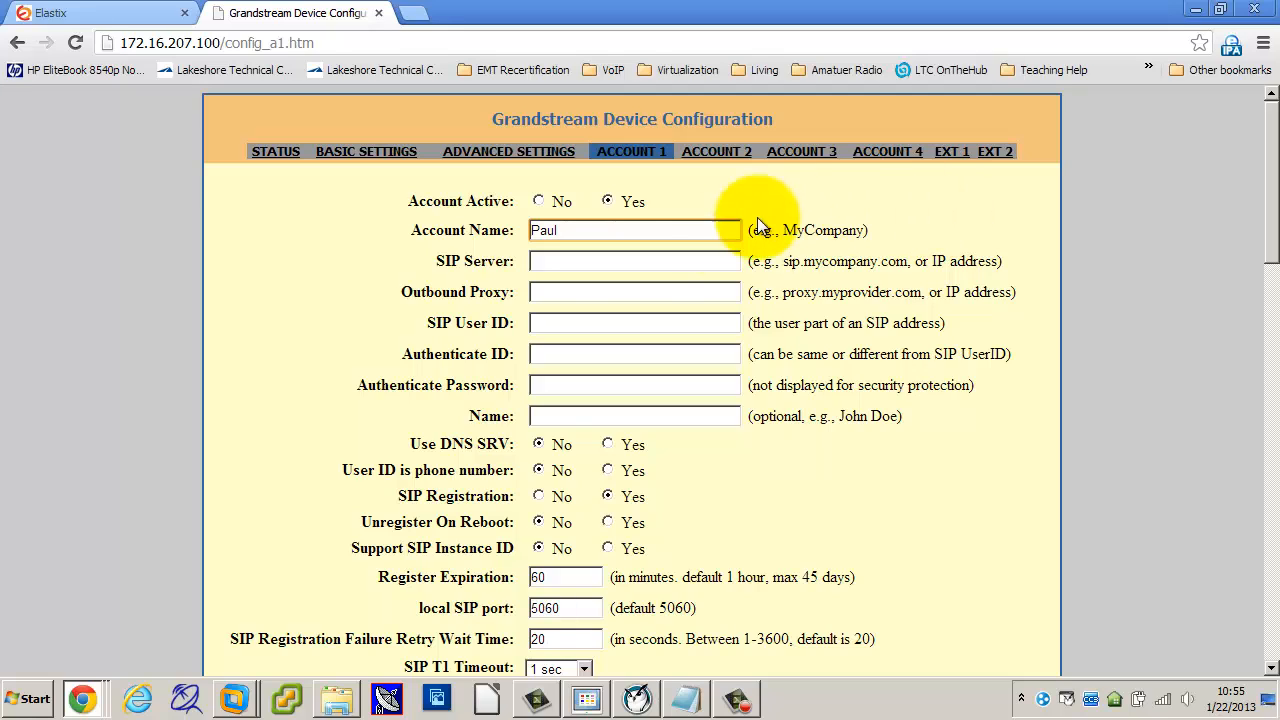
Step: Set the Account 1 SIP Server to 172.16.207.0
click(629, 259)
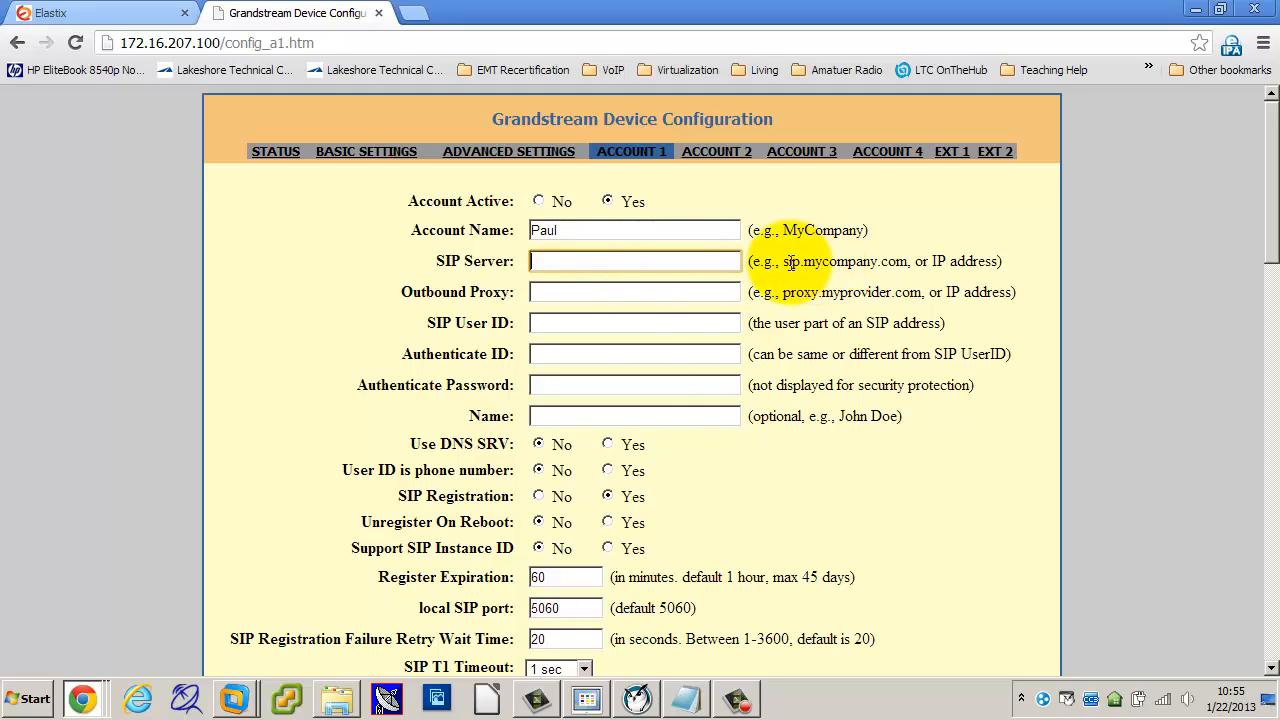
drag(783, 262, 907, 262)
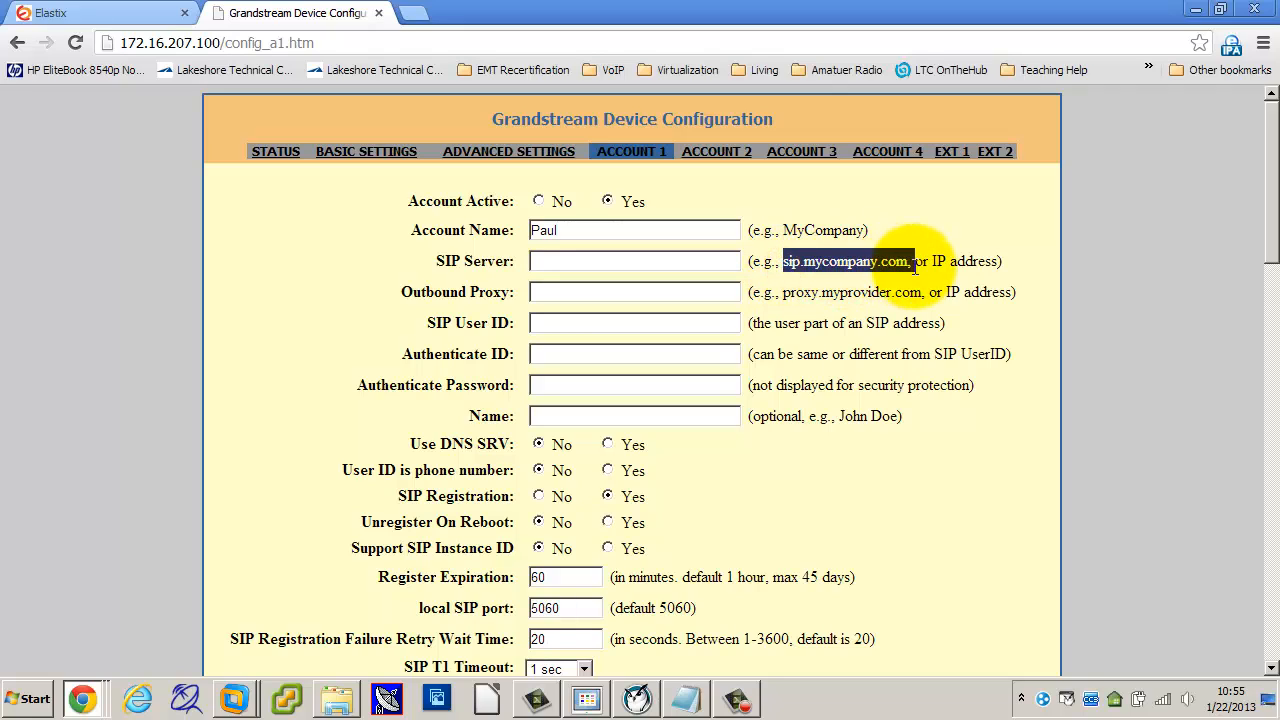
click(650, 261)
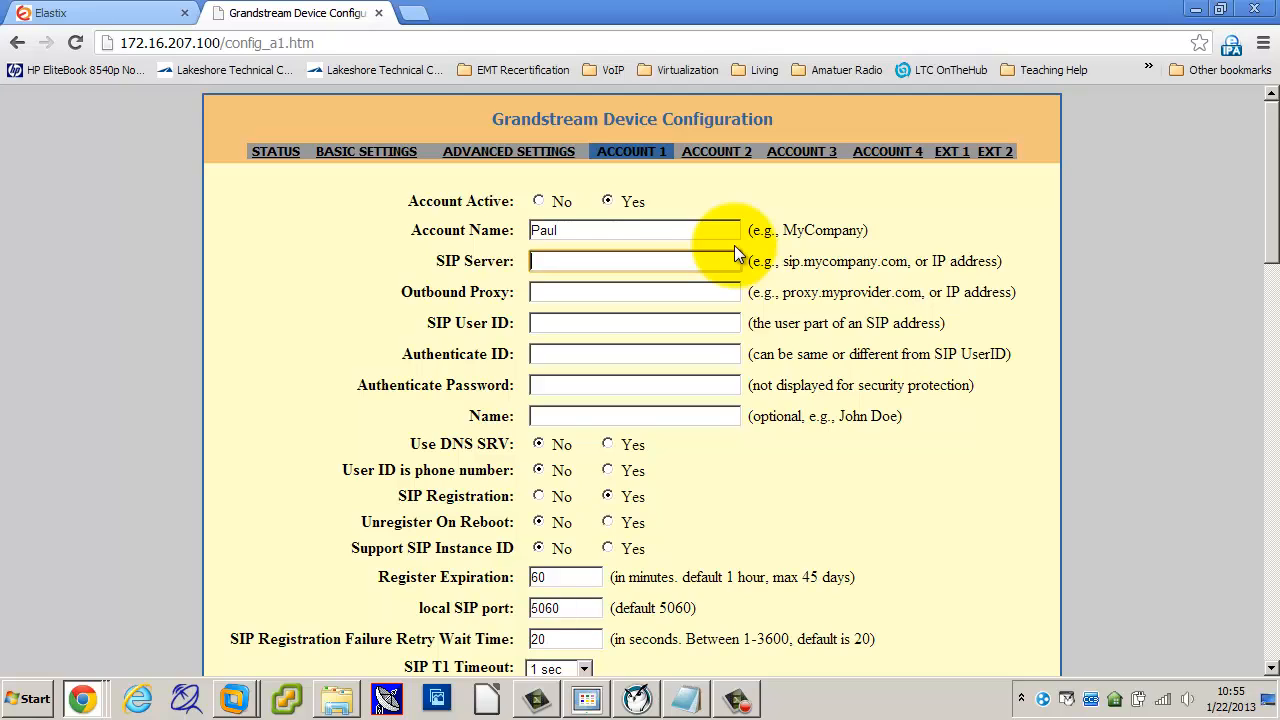
text(1)
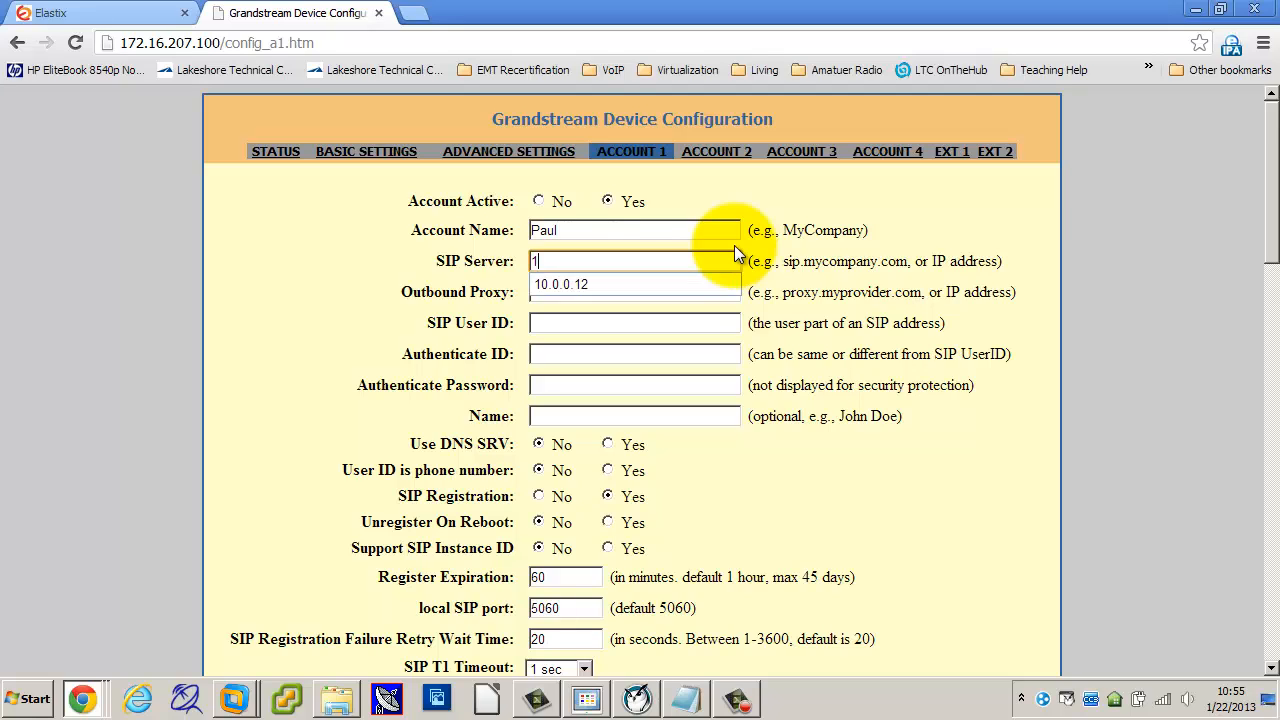
text(72.16.)
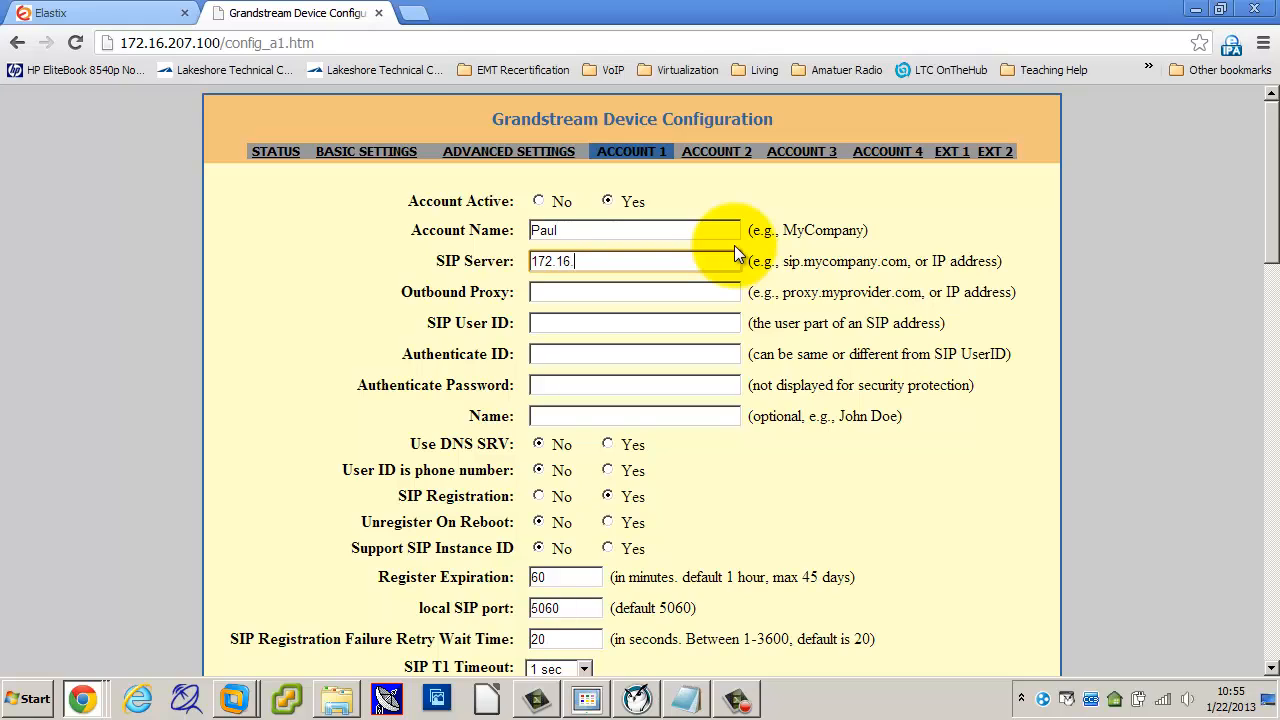
text(207.0)
Step: Set the Account 1 SIP User ID to 100
click(577, 323)
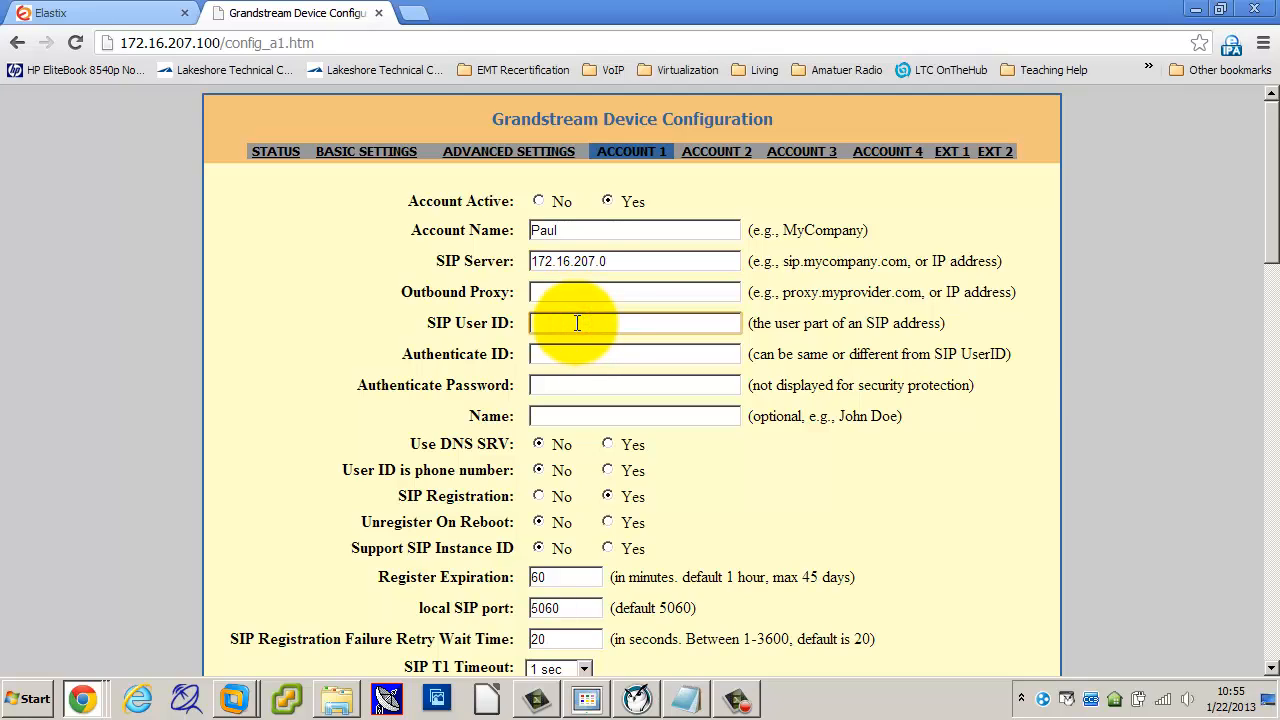
click(577, 323)
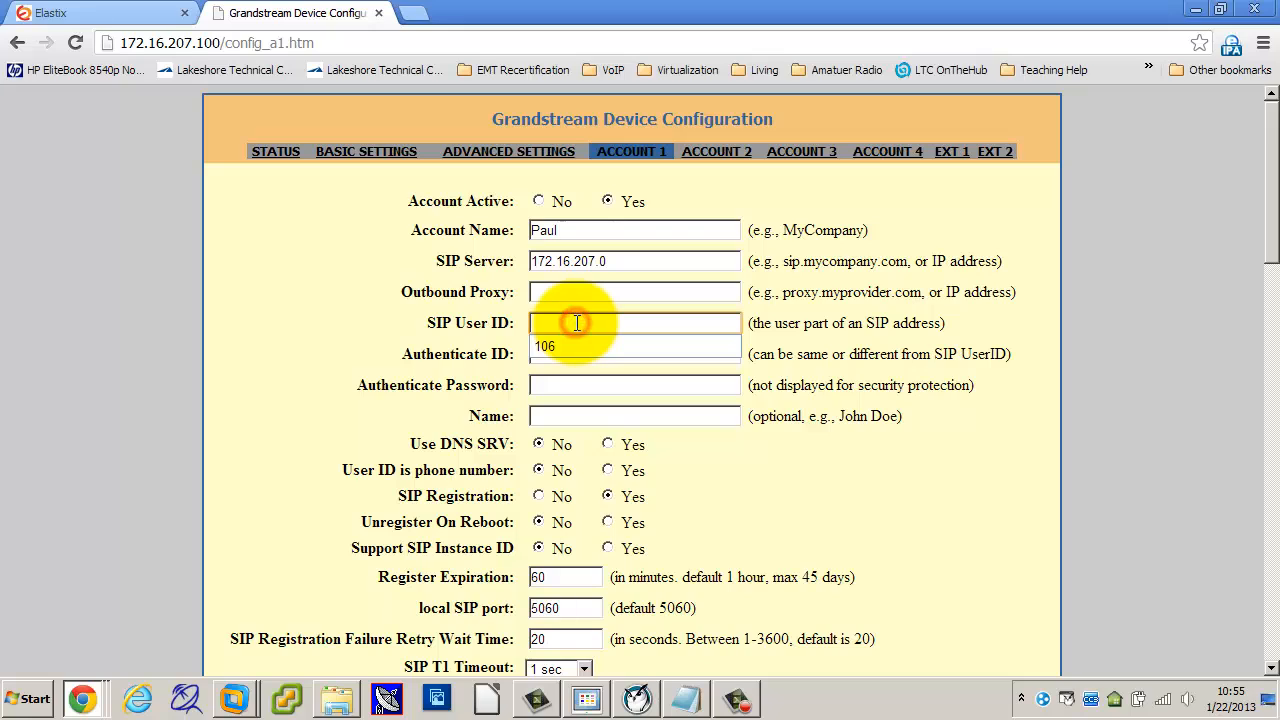
click(577, 323)
click(577, 323)
text(100)
click(436, 333)
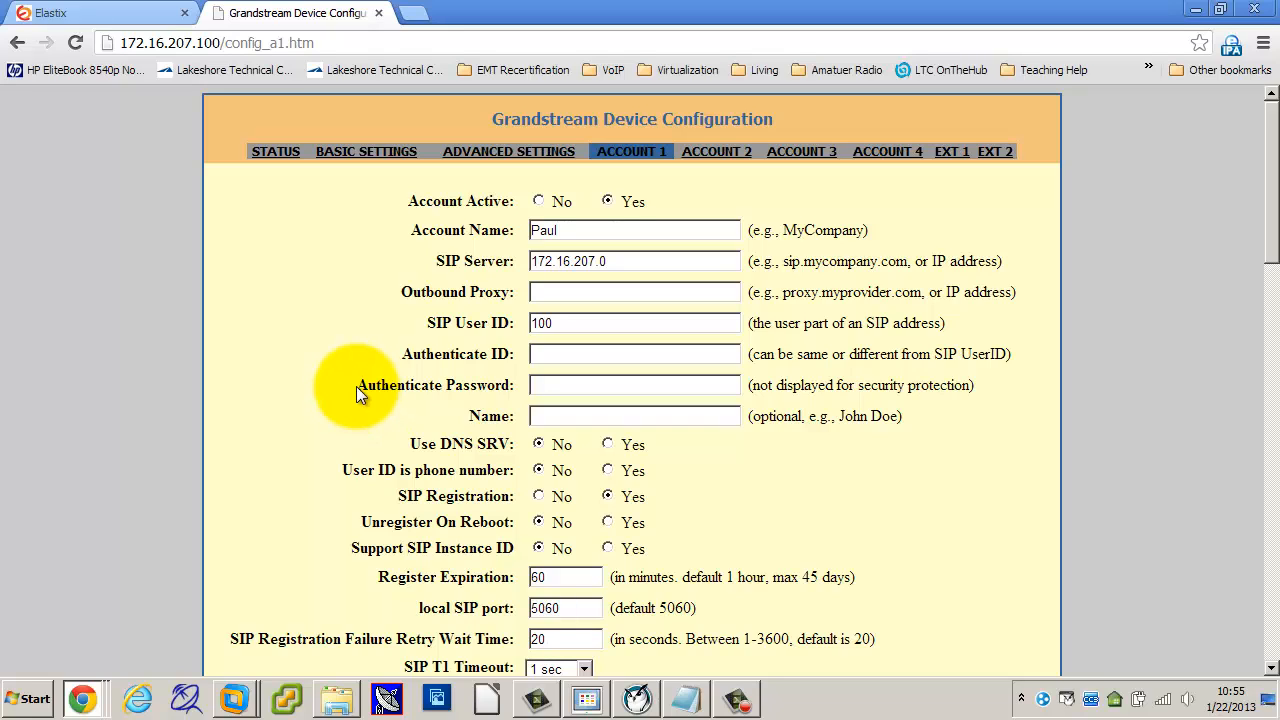
Step: Enter the extension secret as the Account 1 Authenticate Password
click(538, 388)
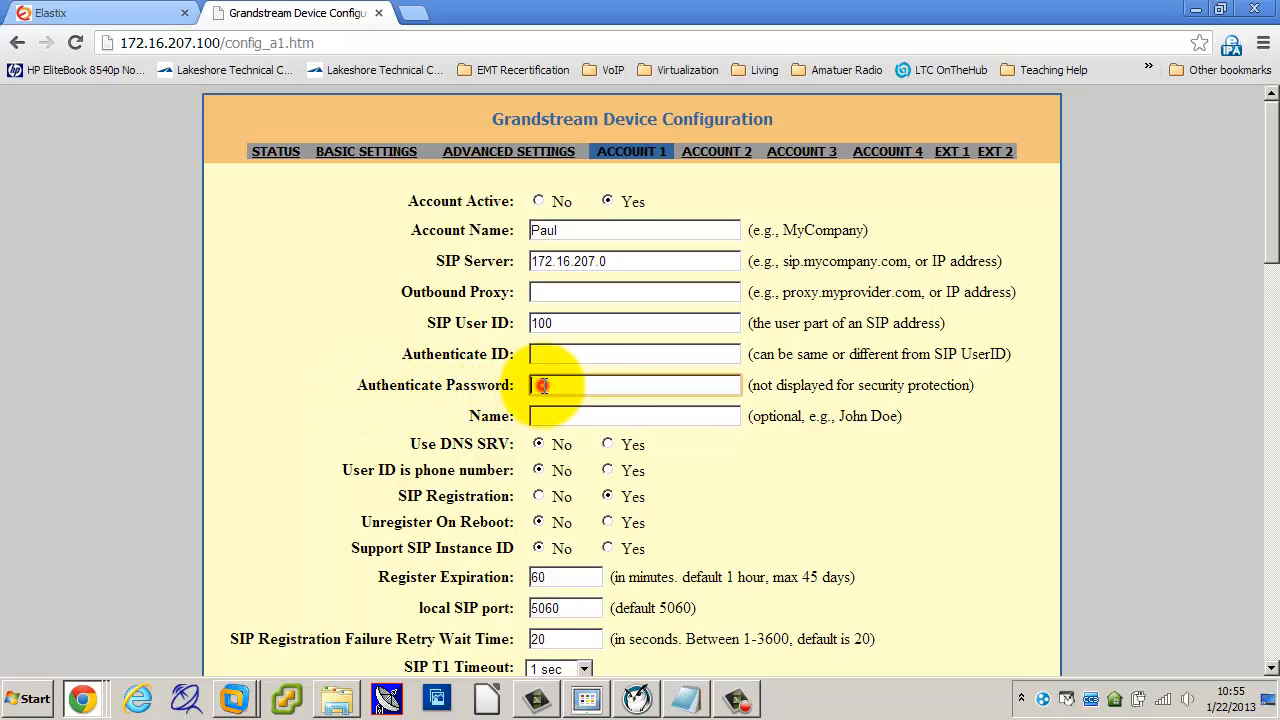
click(558, 326)
double_click(556, 326)
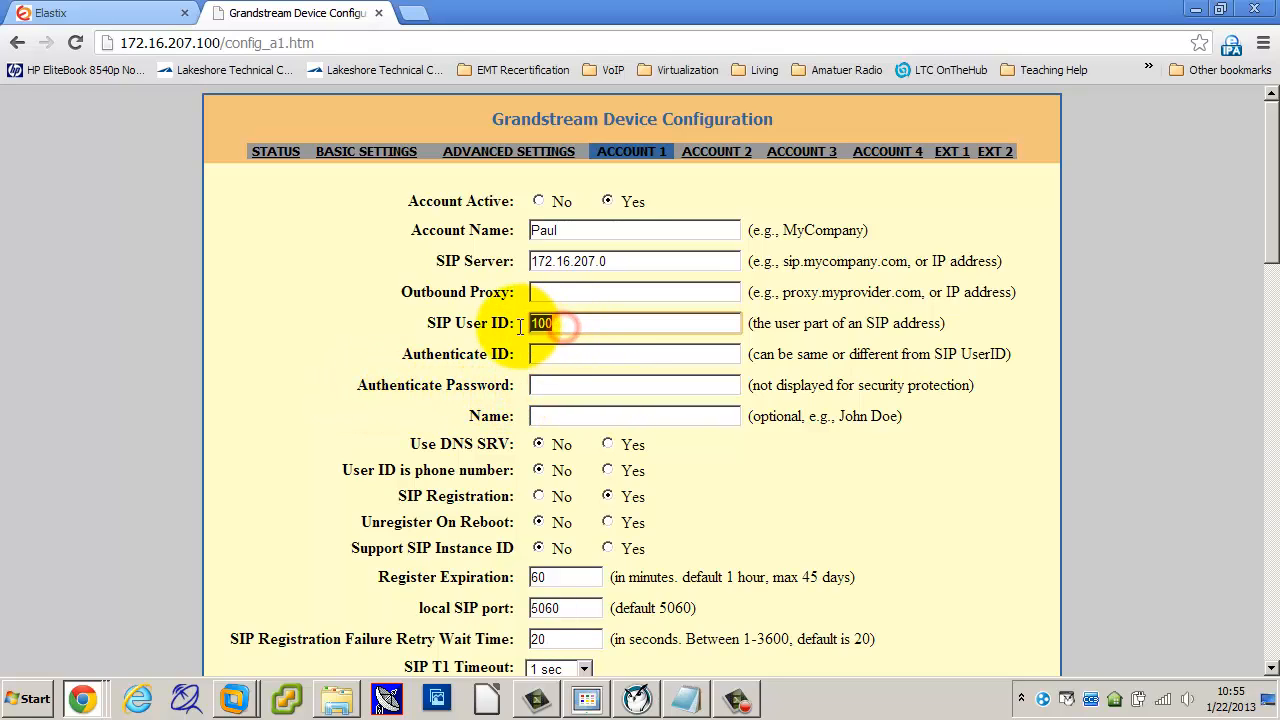
click(548, 385)
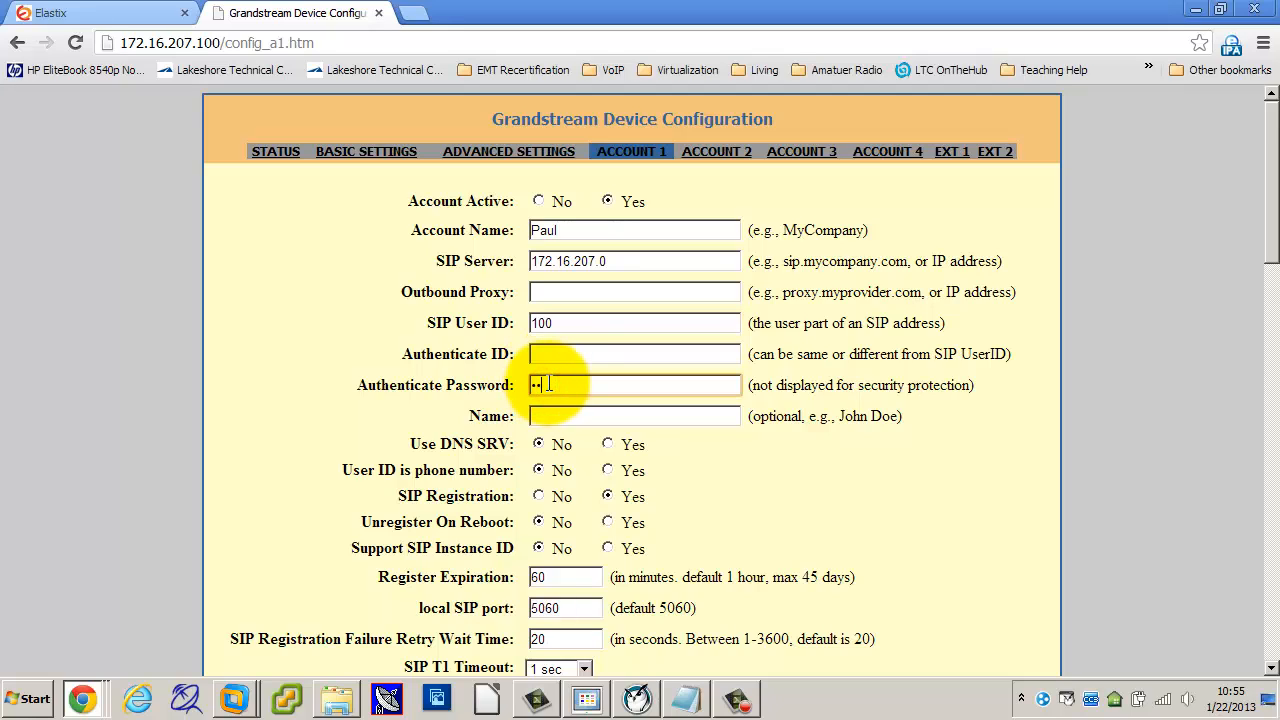
text(••••••)
key(BackSpace)
key(BackSpace)
key(BackSpace)
key(BackSpace)
key(BackSpace)
key(BackSpace)
text(••••)
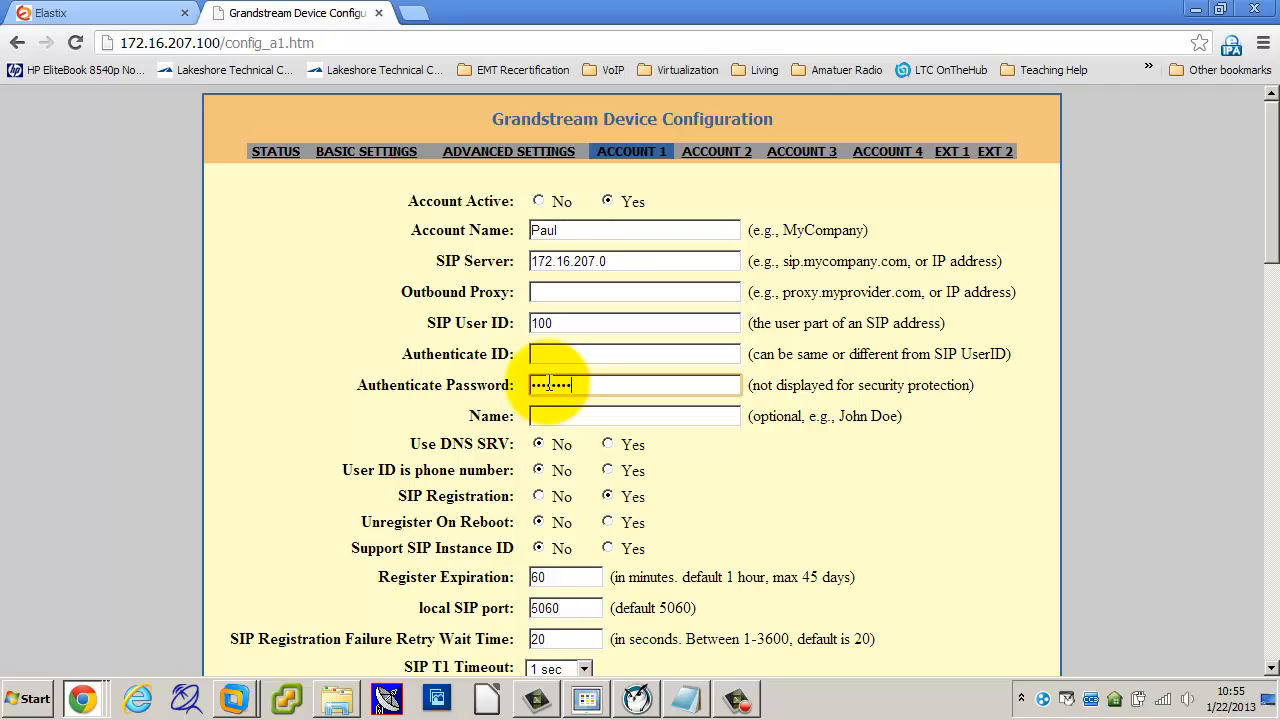
Step: Check the user ID, password and server values, then enter the user's name in Name
double_click(567, 325)
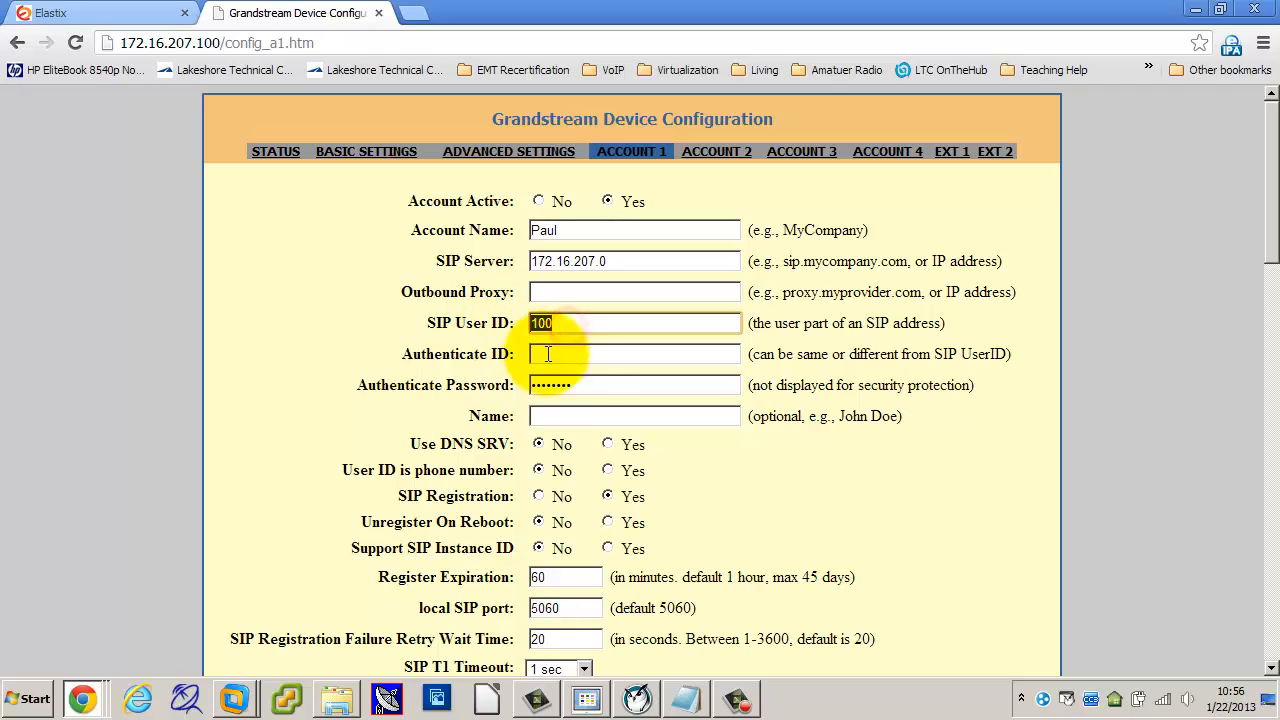
double_click(571, 381)
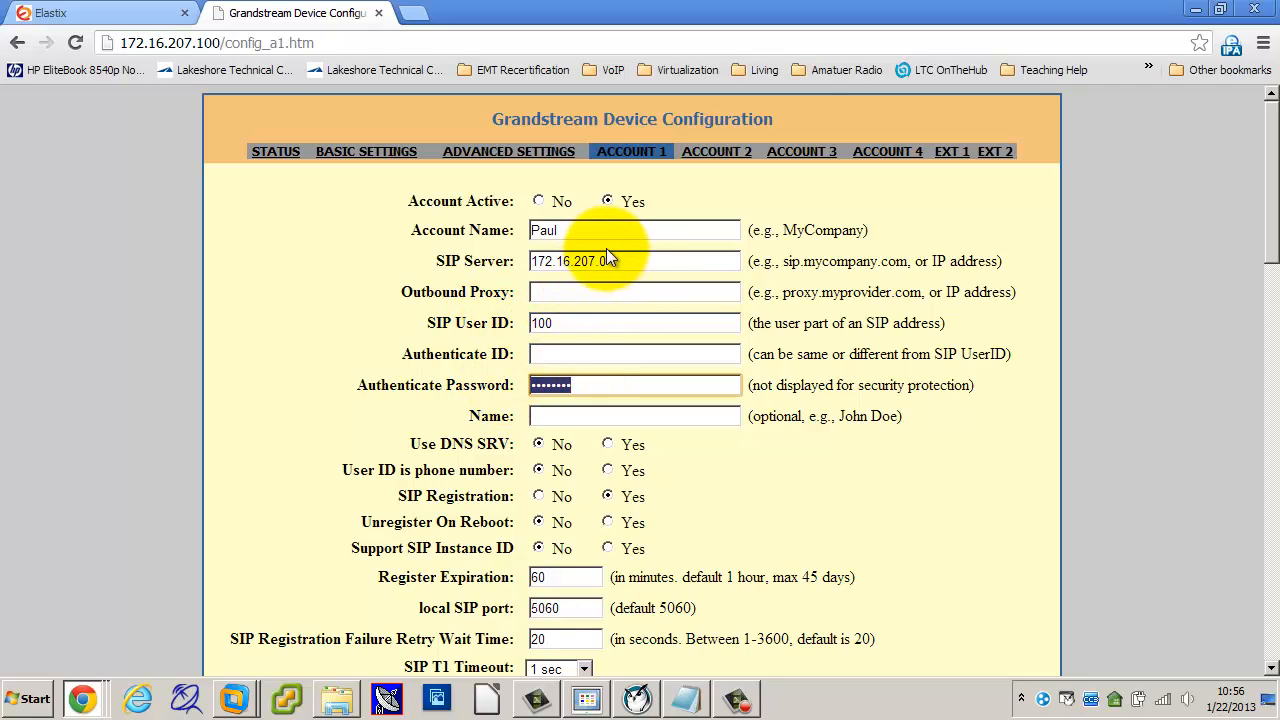
double_click(543, 258)
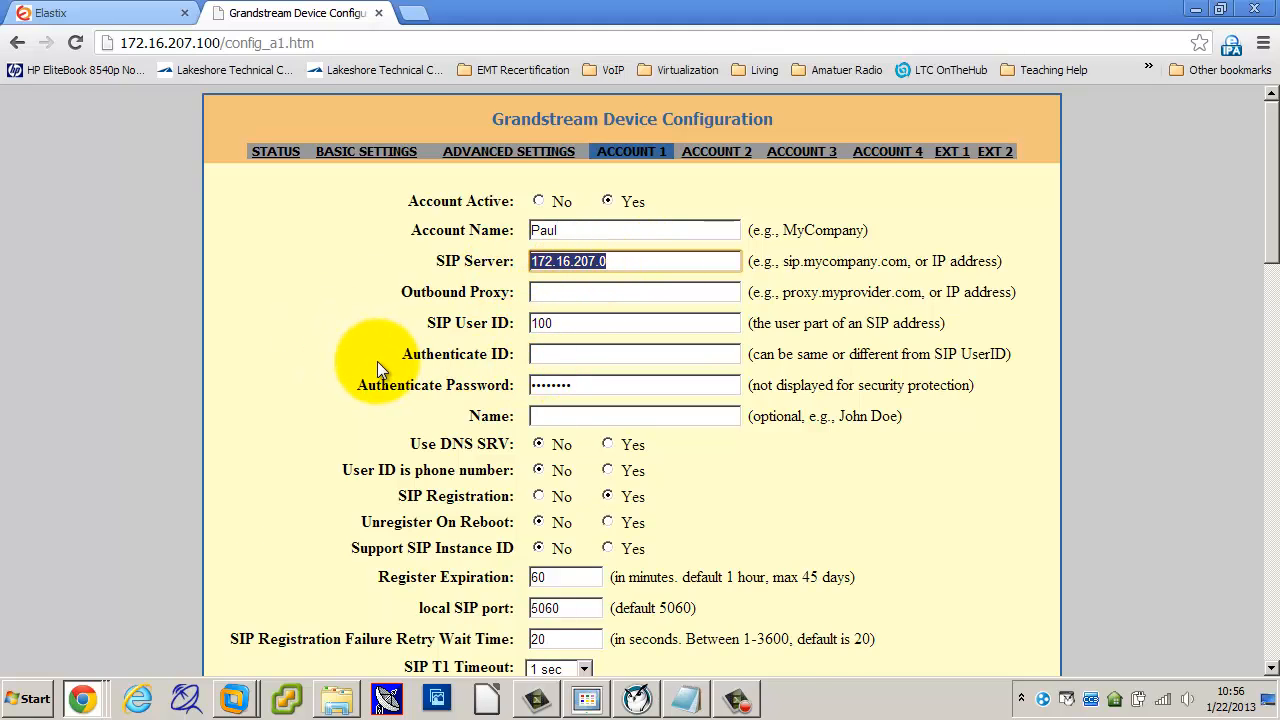
scroll(378, 363, down, 2)
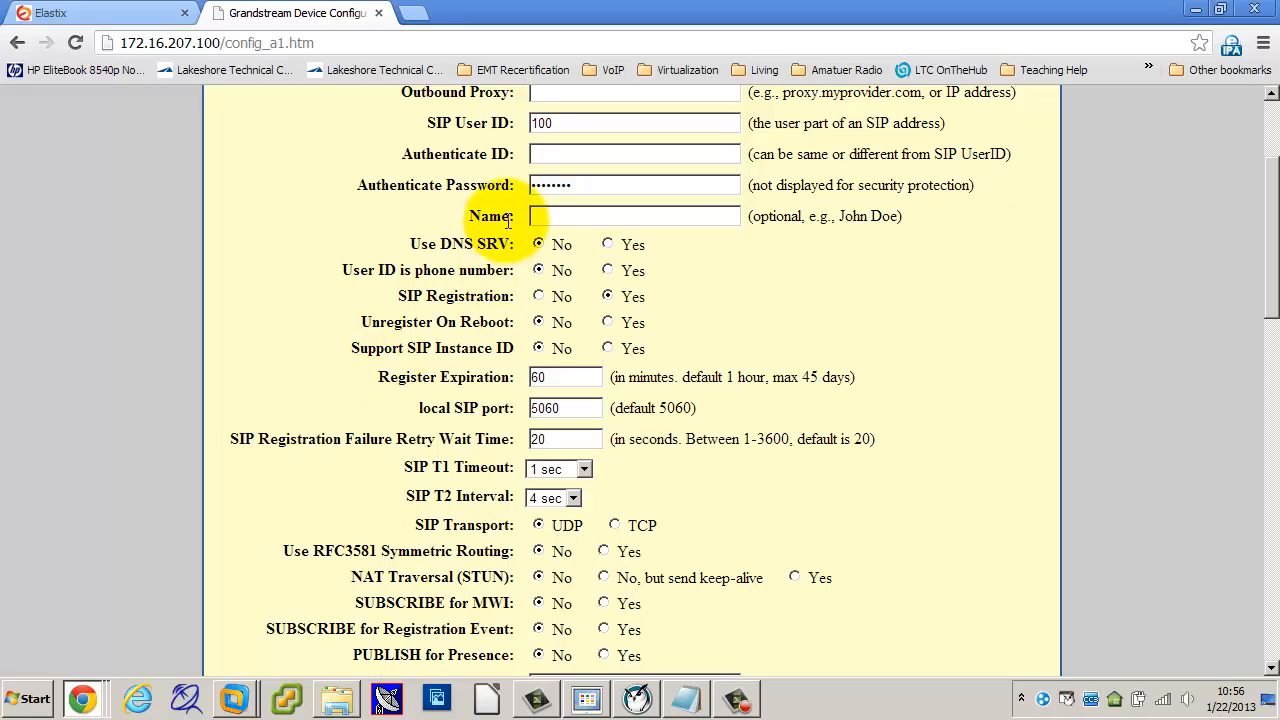
click(566, 218)
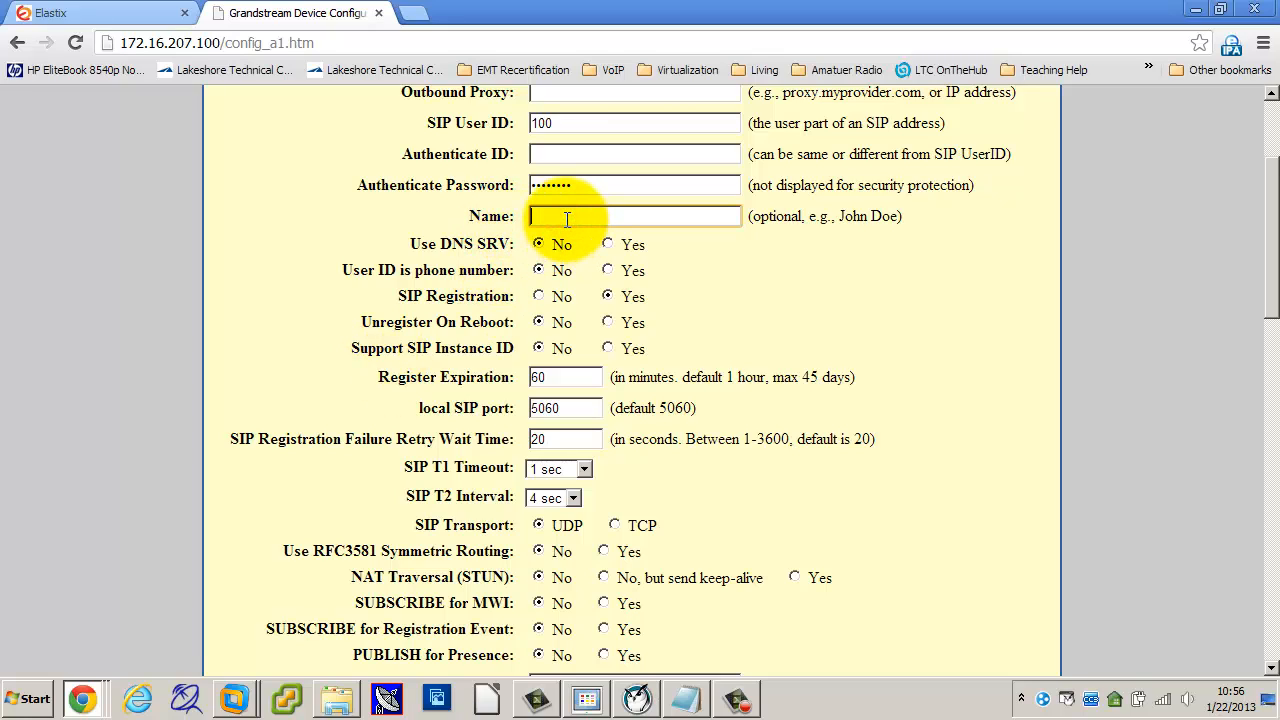
text(Paul)
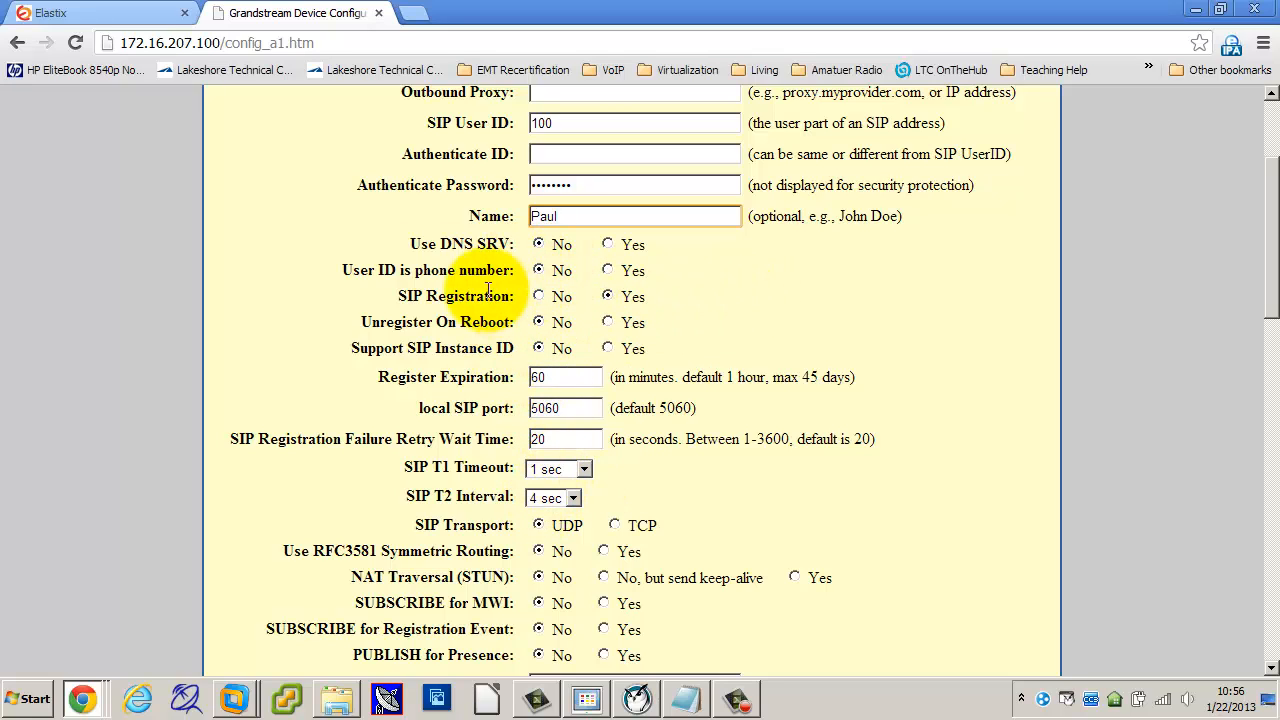
Step: Save the Account 1 settings with Update and reopen the Account 1 page
scroll(705, 295, down, 15)
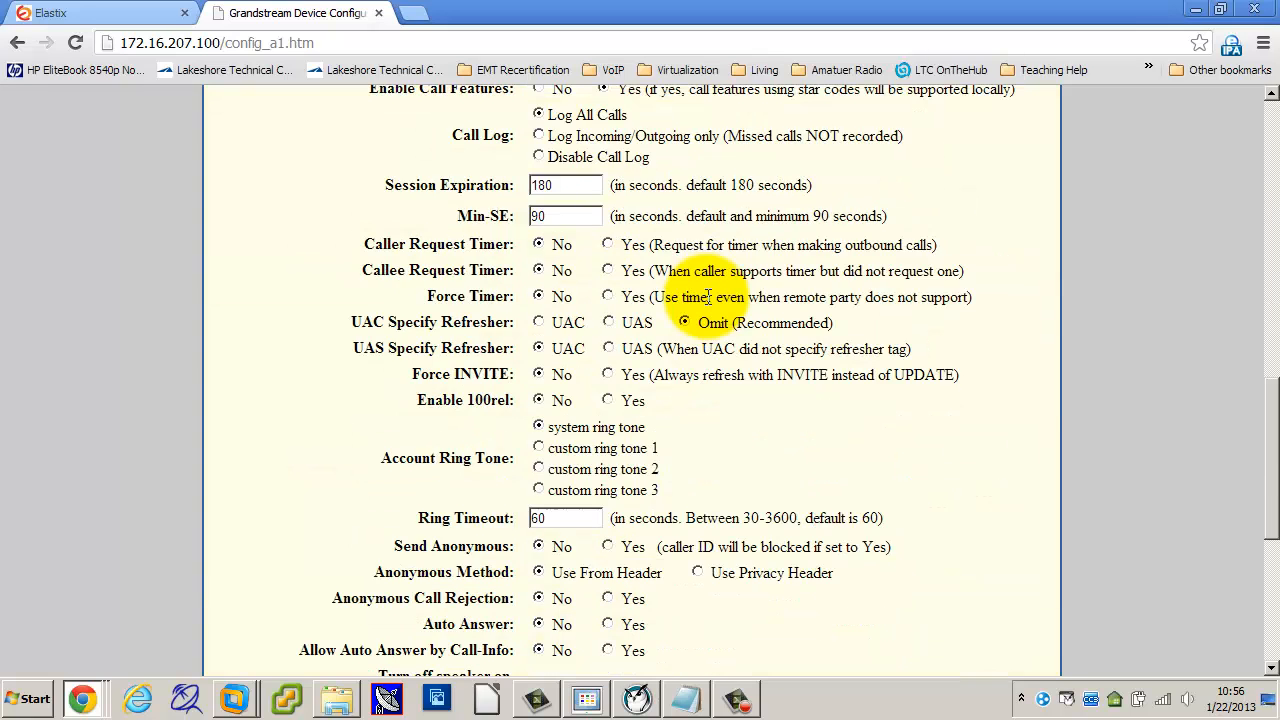
click(560, 630)
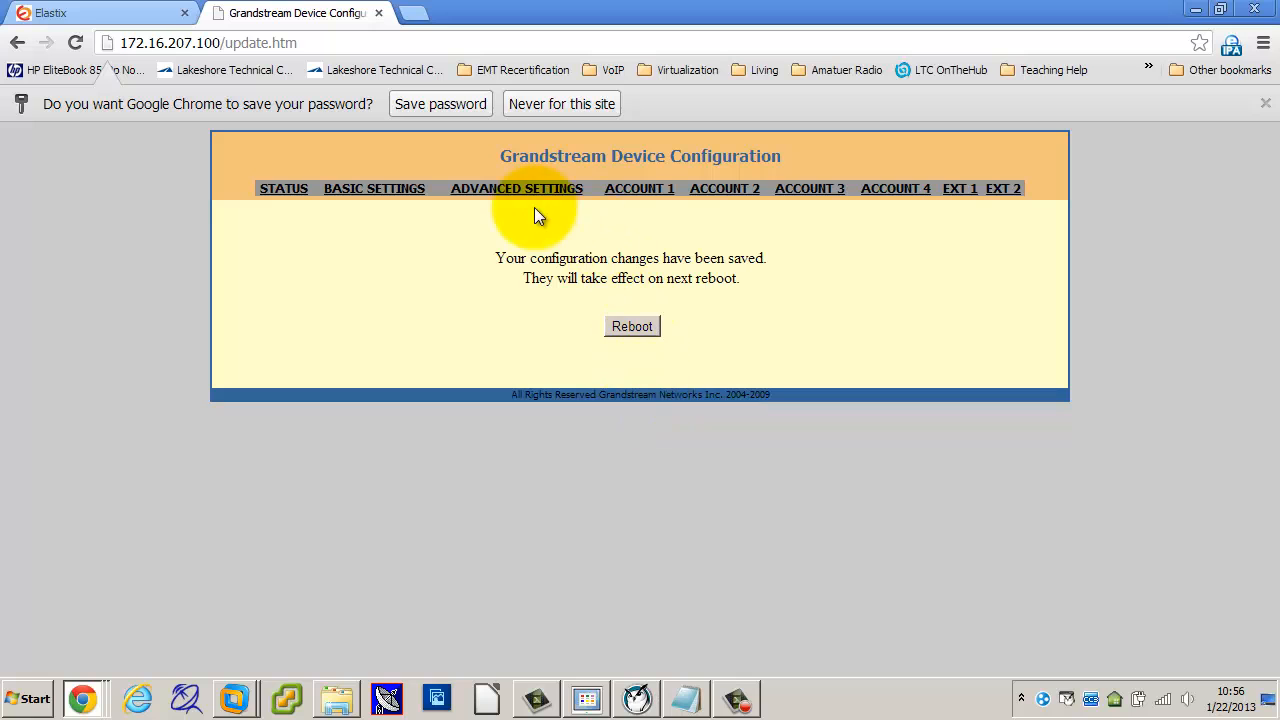
click(634, 190)
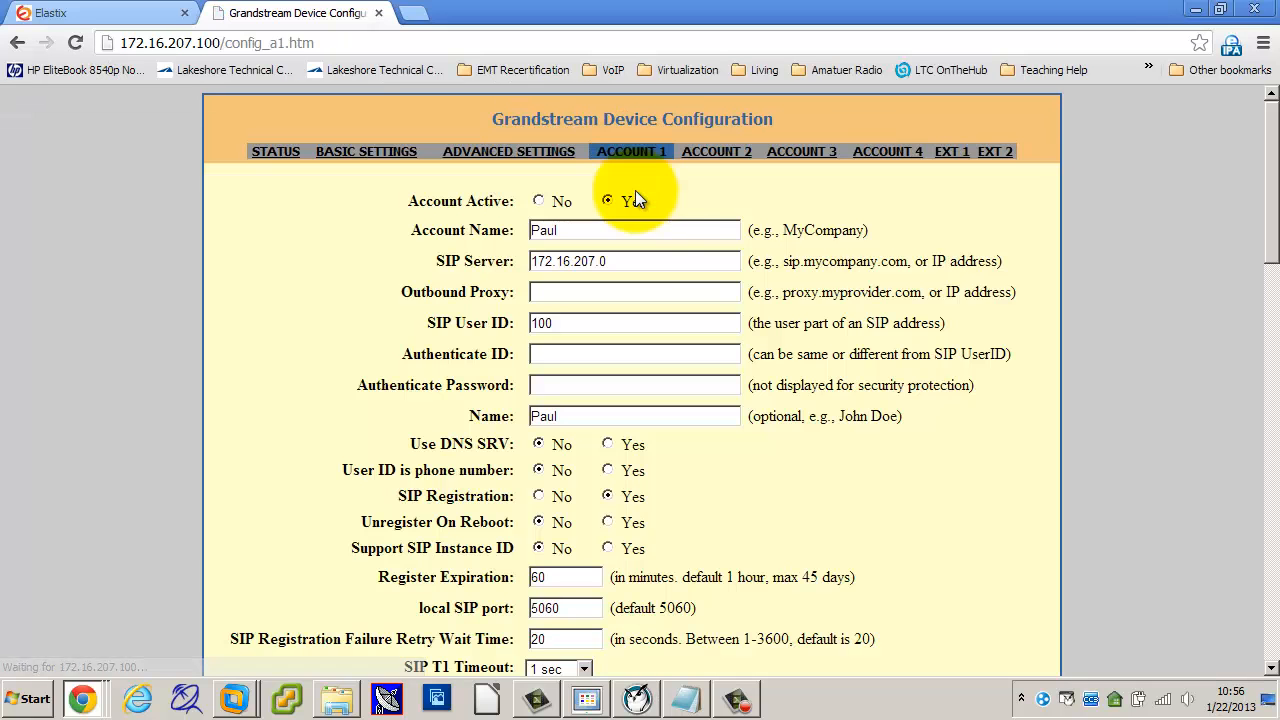
Step: Review the saved SIP Server 172.16.207.0 and User ID 100, then switch to the Elastix tab
click(623, 261)
drag(623, 261, 484, 257)
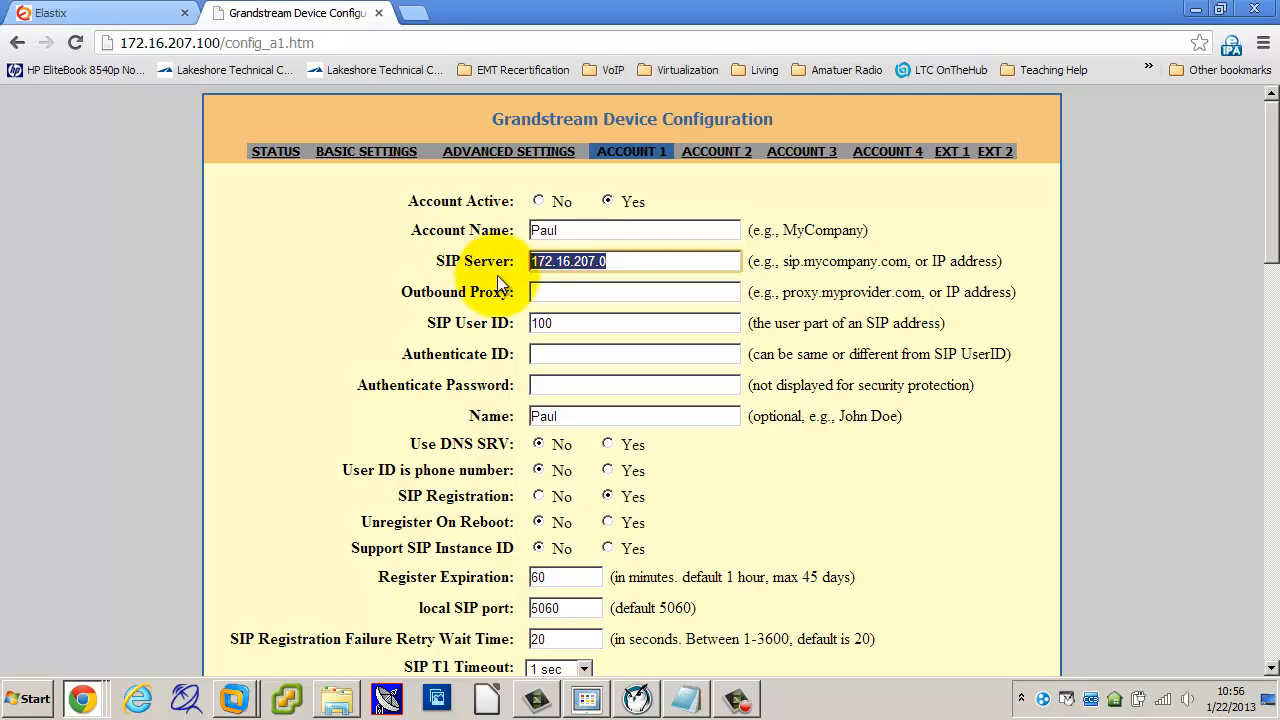
drag(573, 323, 476, 330)
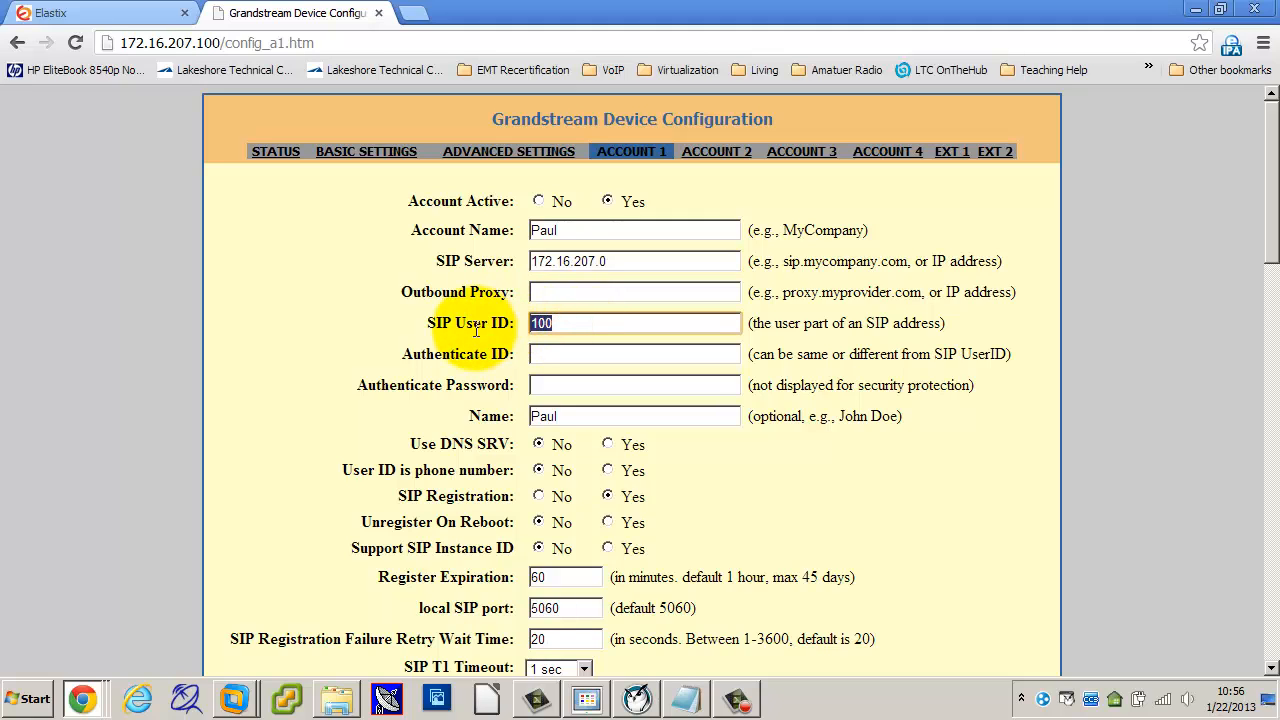
click(160, 13)
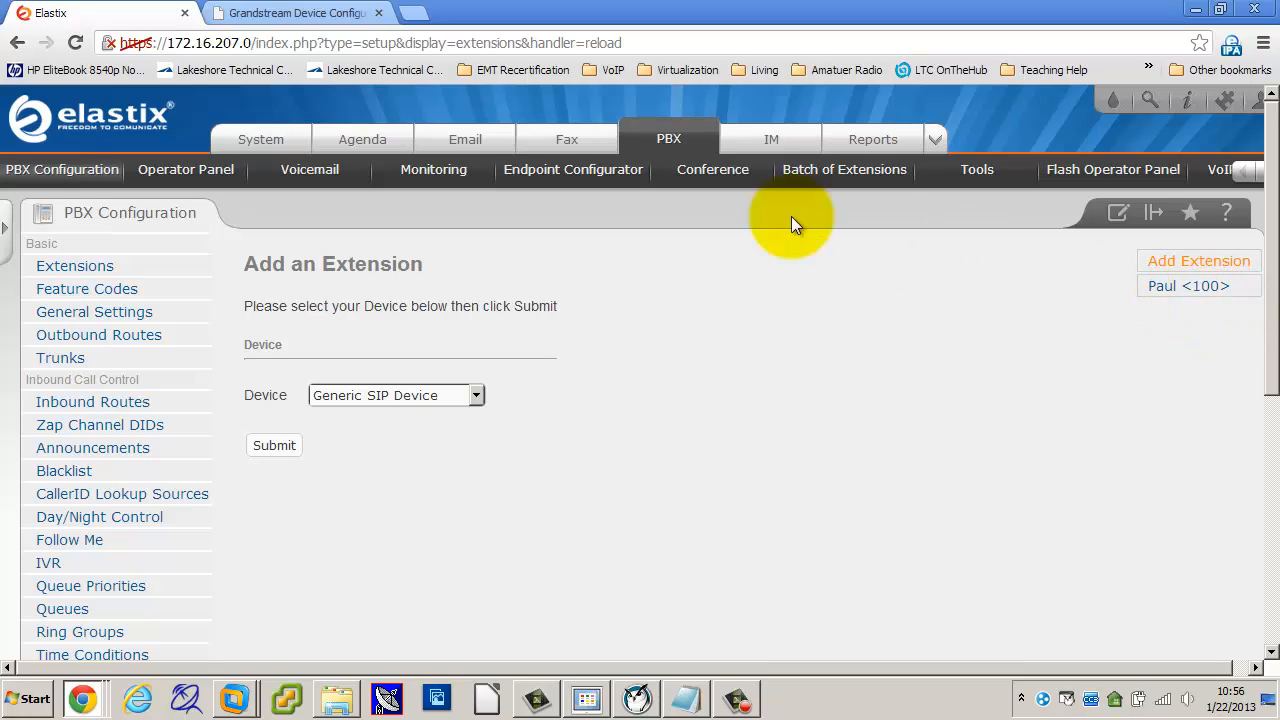
Step: Back on Grandstream, review Account 1's name, authentication fields and the Send DTMF setting
click(318, 14)
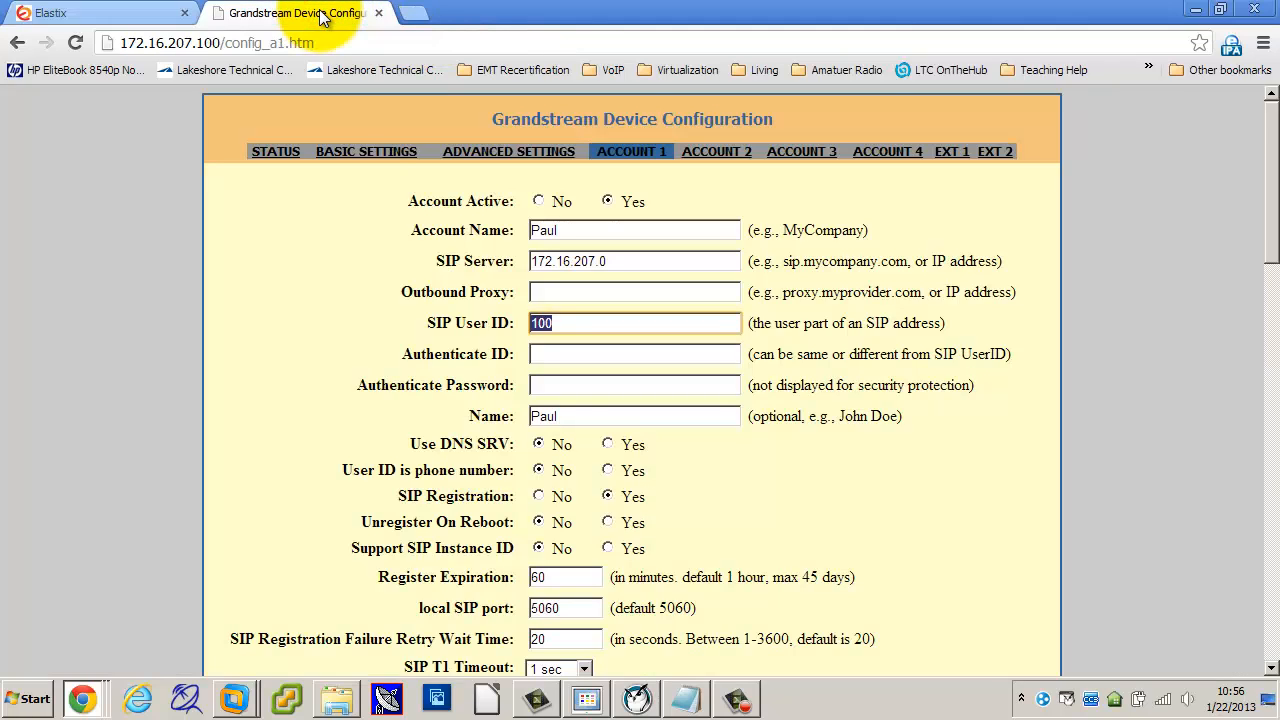
click(560, 390)
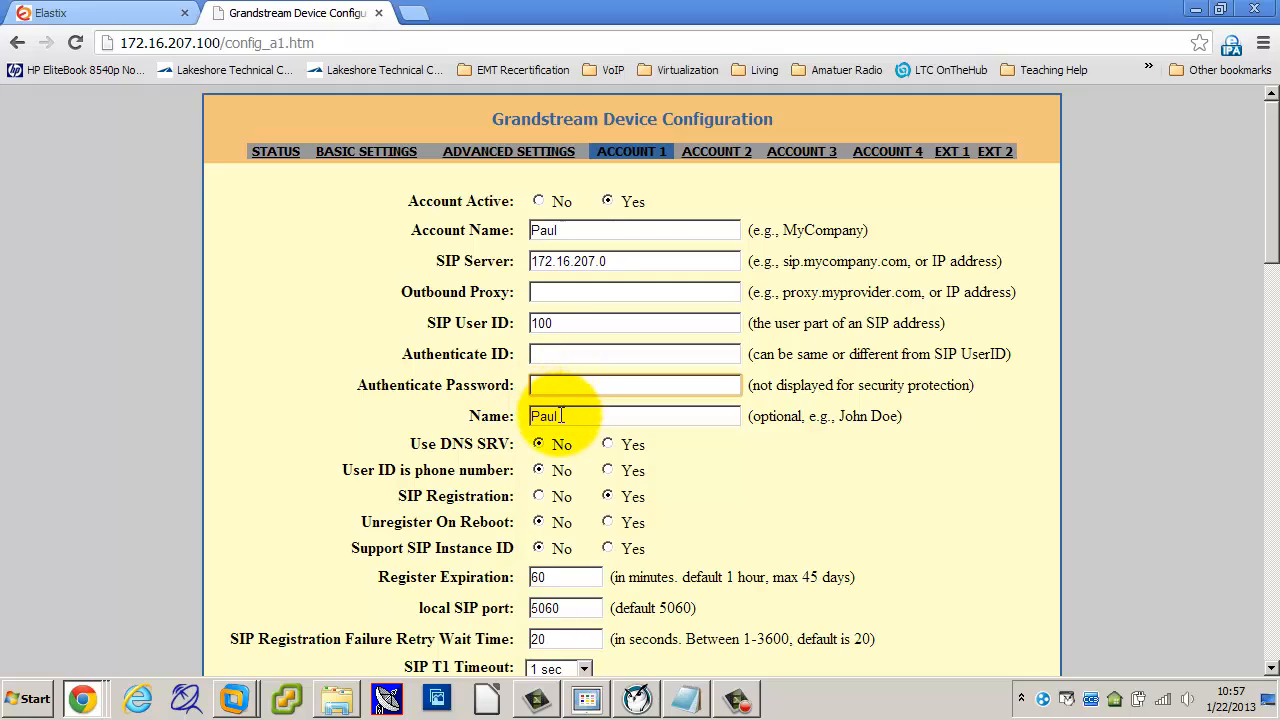
double_click(555, 417)
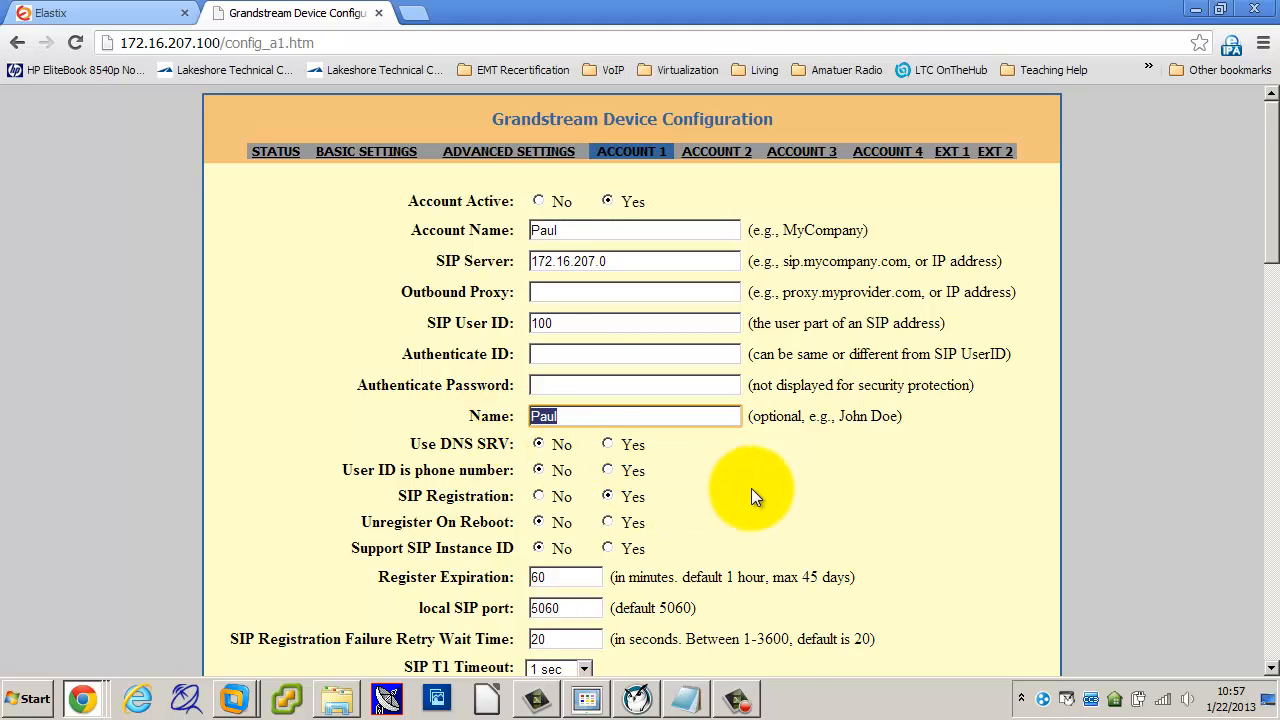
scroll(753, 492, down, 2)
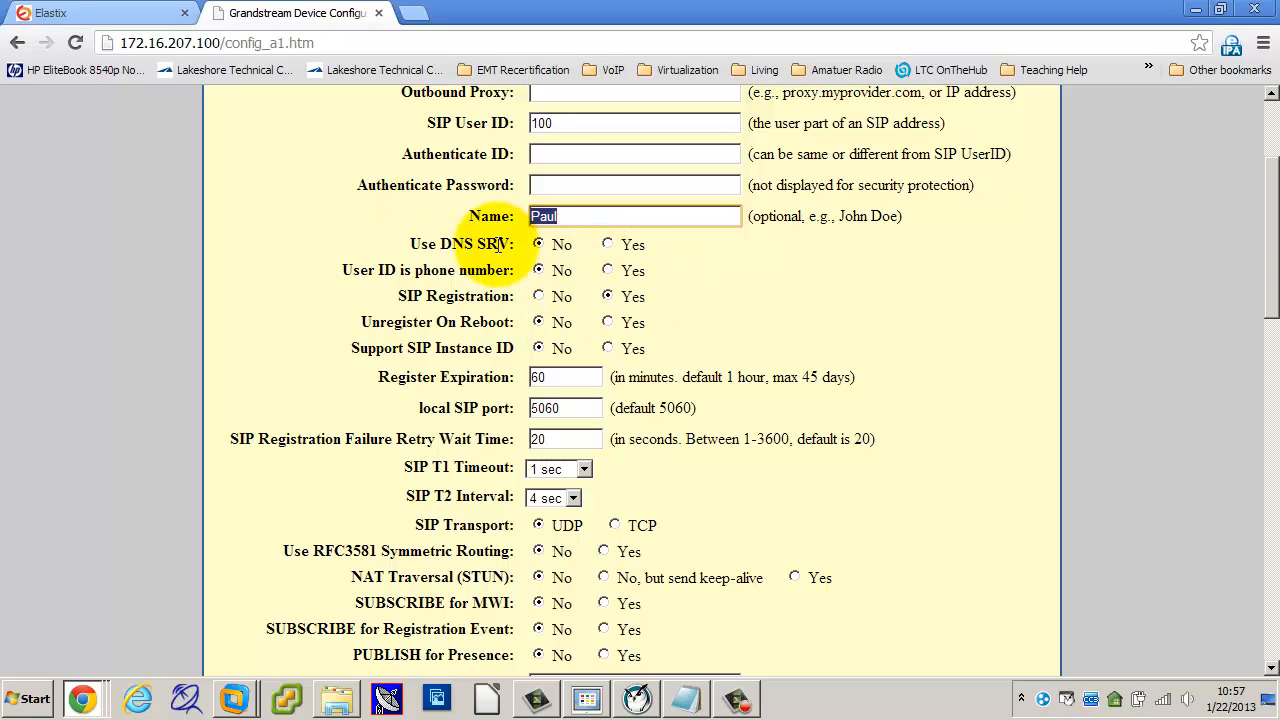
click(604, 183)
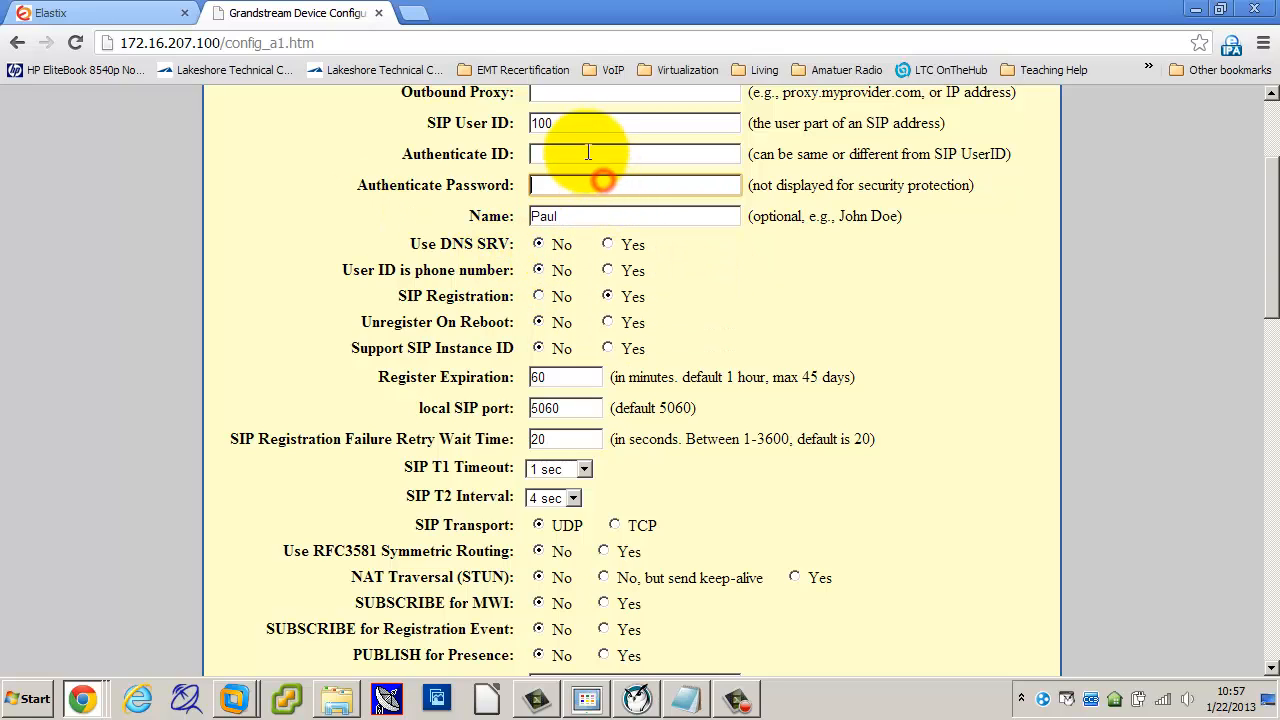
click(588, 152)
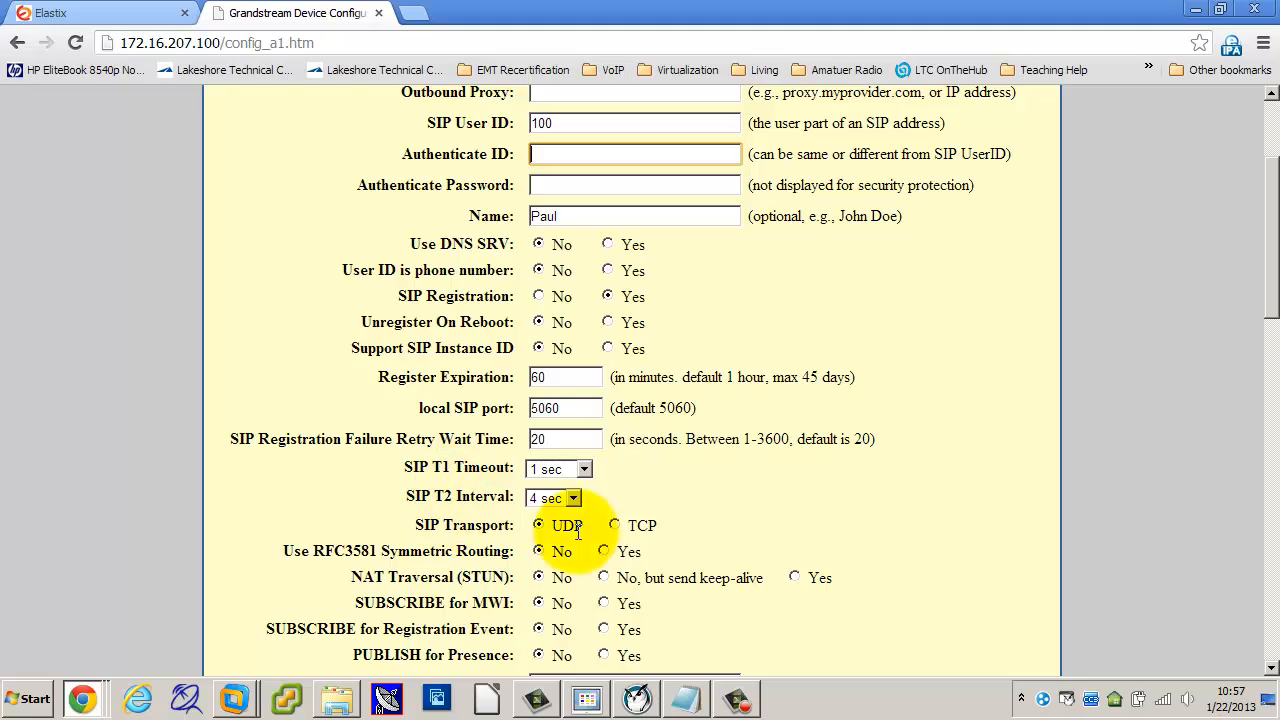
scroll(841, 516, down, 2)
scroll(841, 516, down, 1)
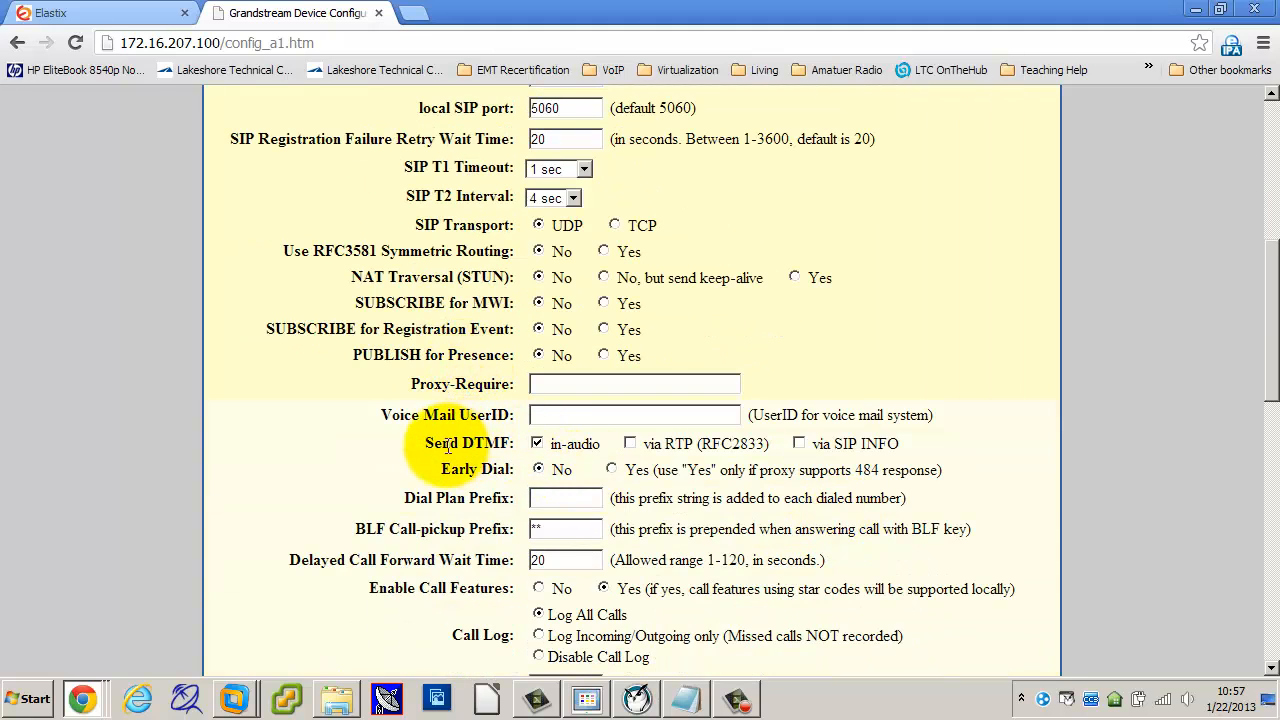
drag(424, 443, 518, 452)
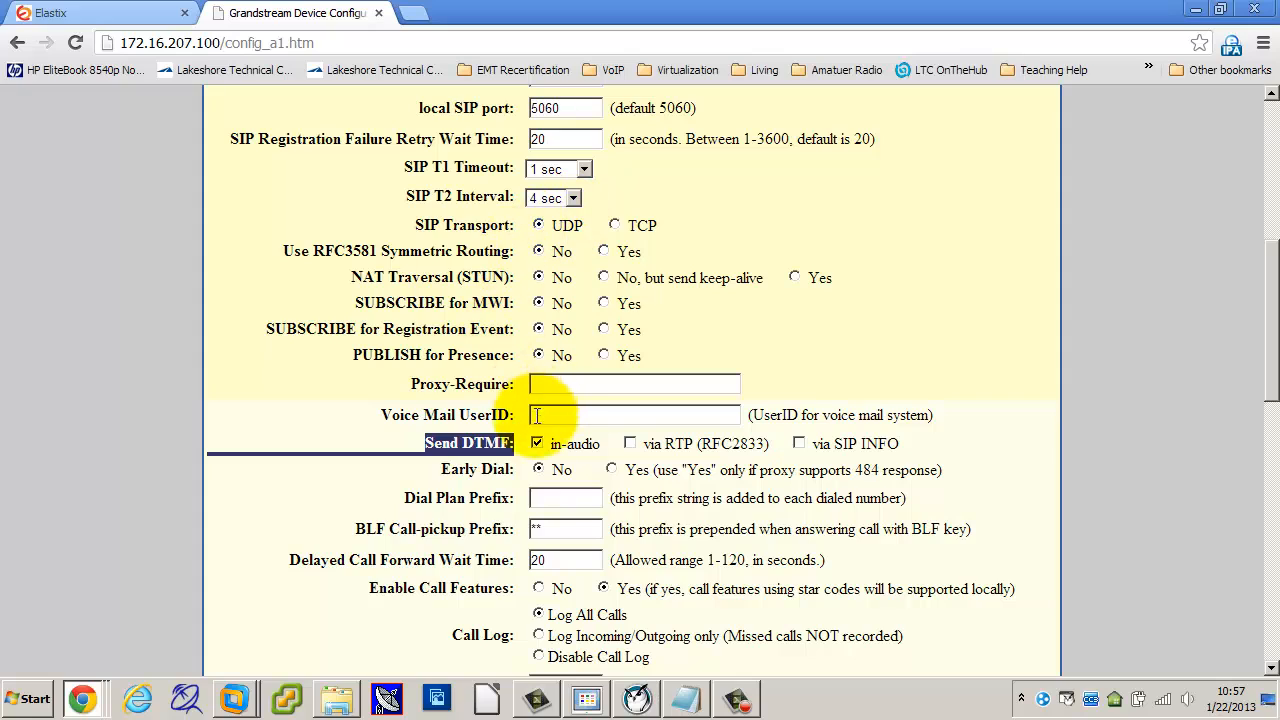
click(446, 443)
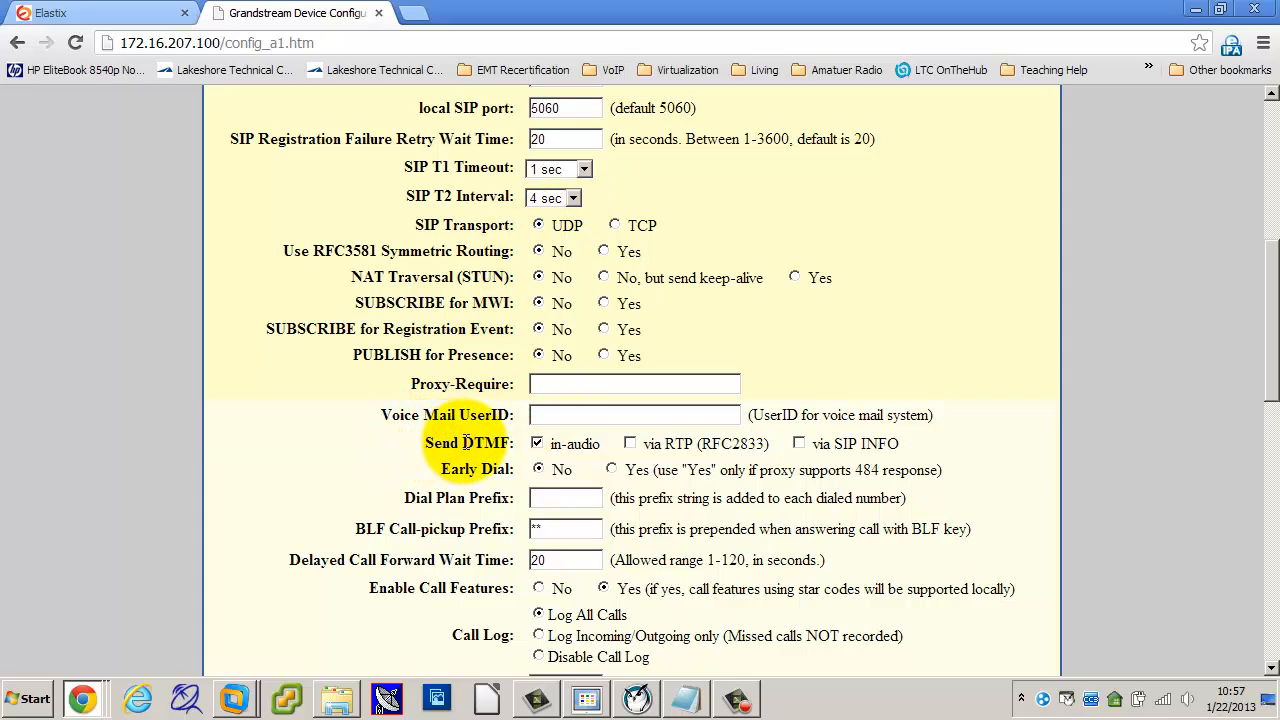
double_click(484, 444)
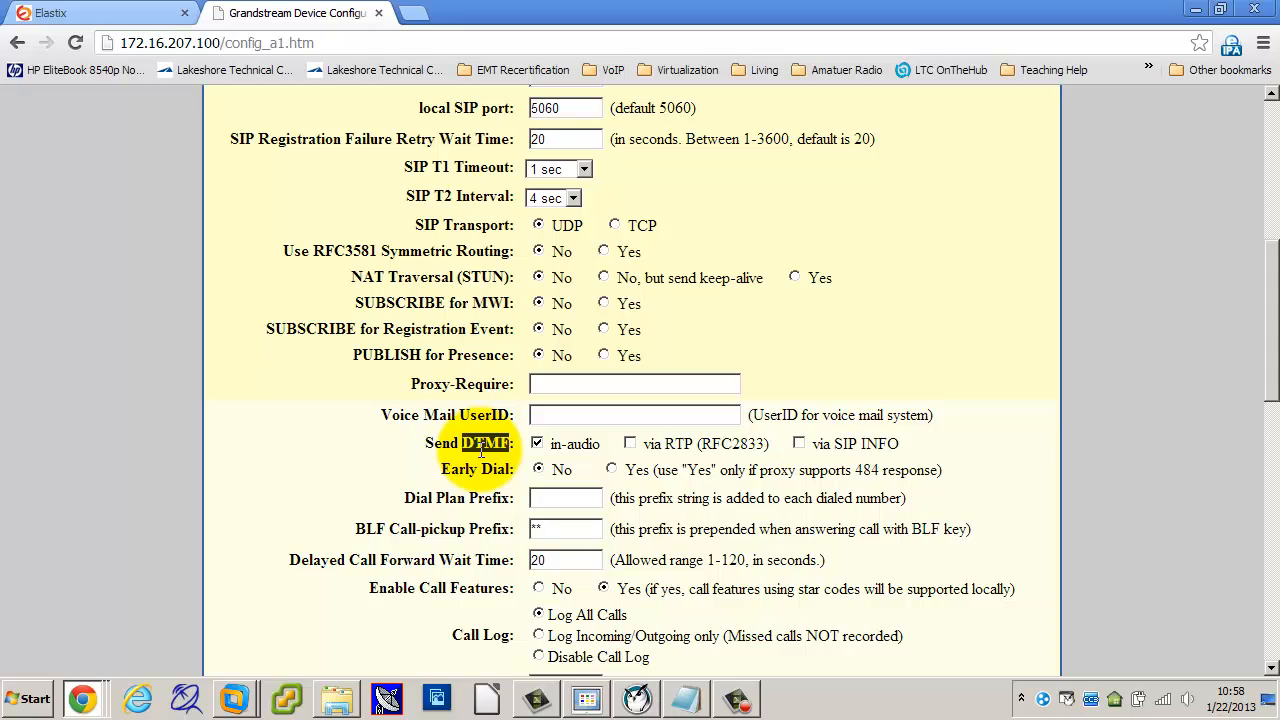
Step: Also send DTMF via RTP (RFC2833) and set Call Log to Log Incoming/Outgoing only
click(630, 443)
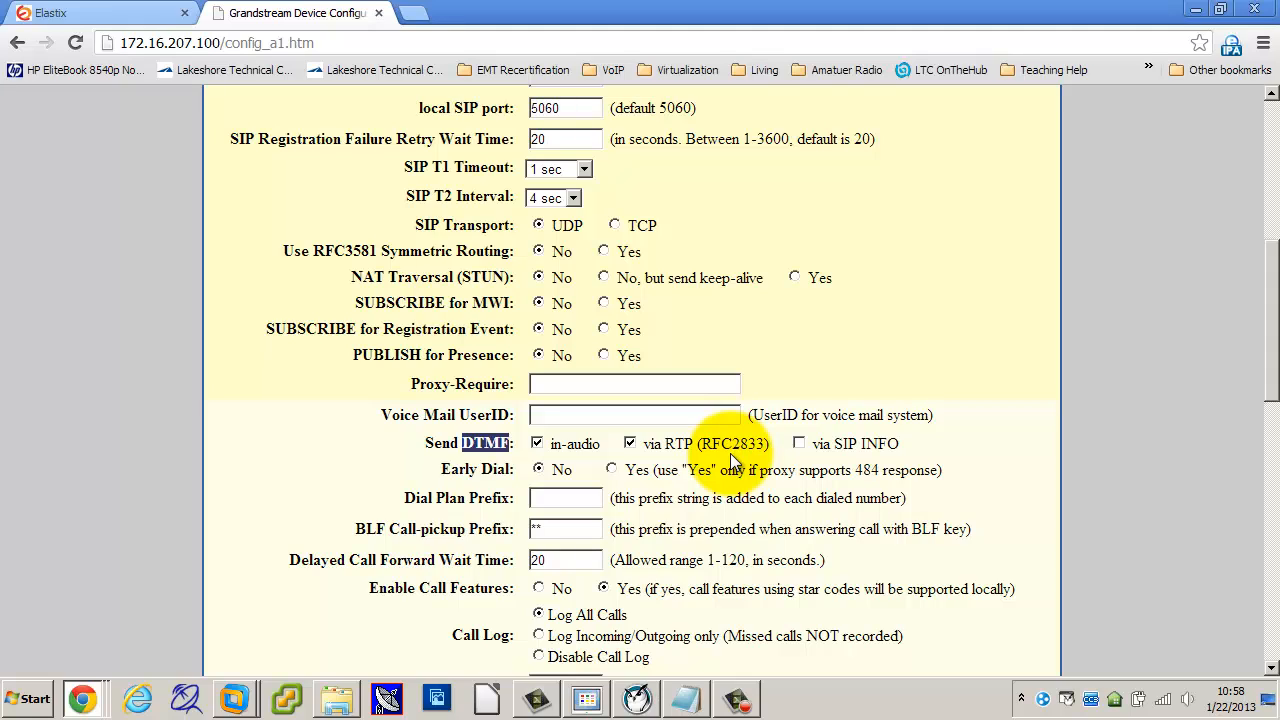
scroll(730, 470, down, 1)
scroll(730, 470, down, 1)
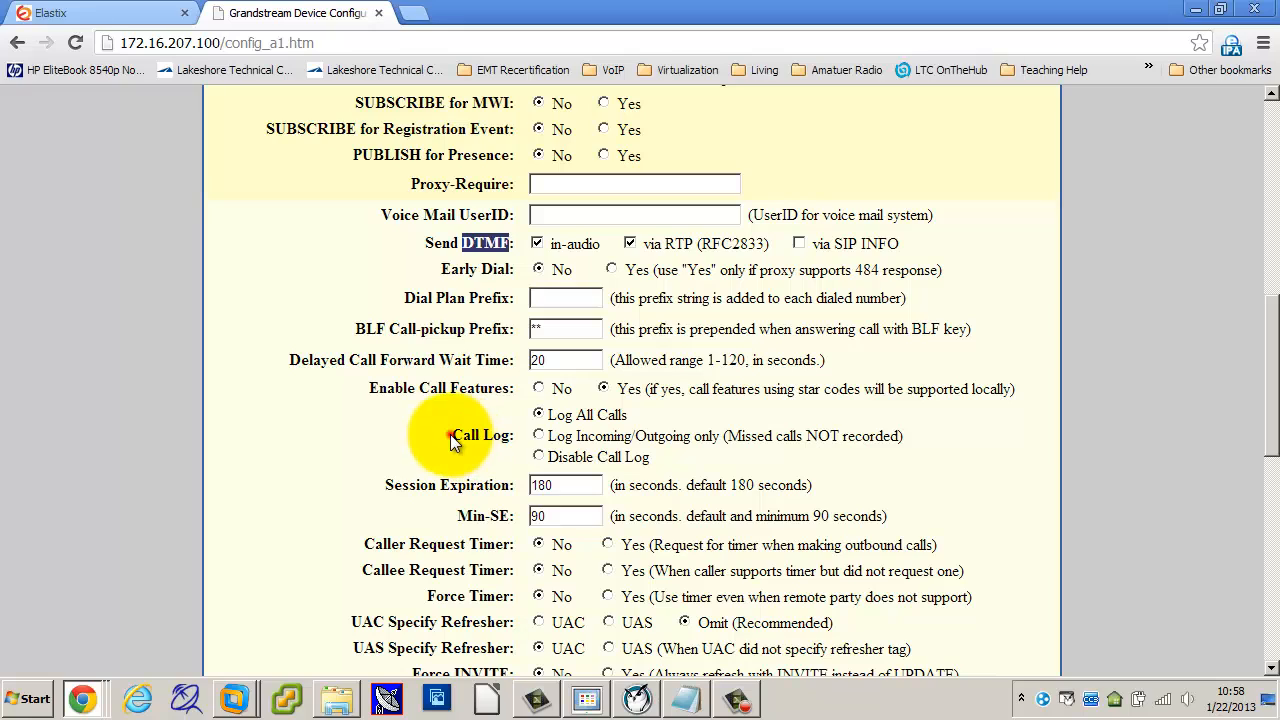
drag(445, 436, 507, 436)
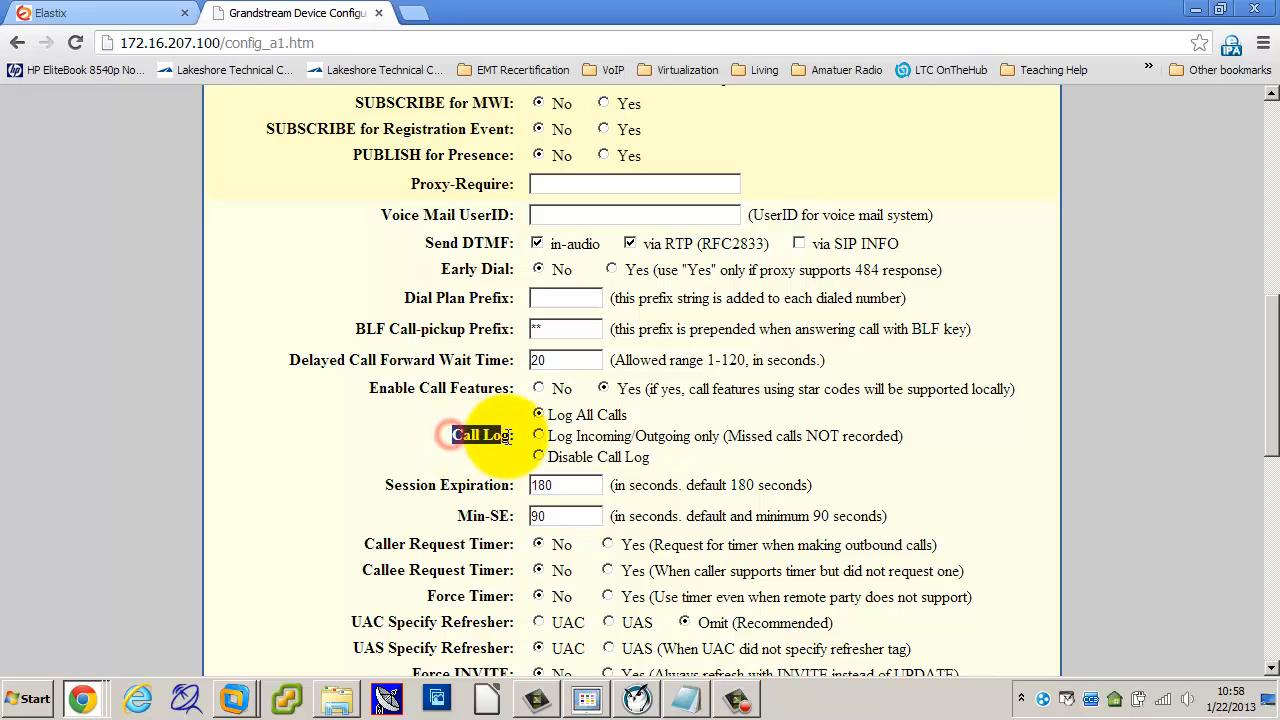
click(539, 437)
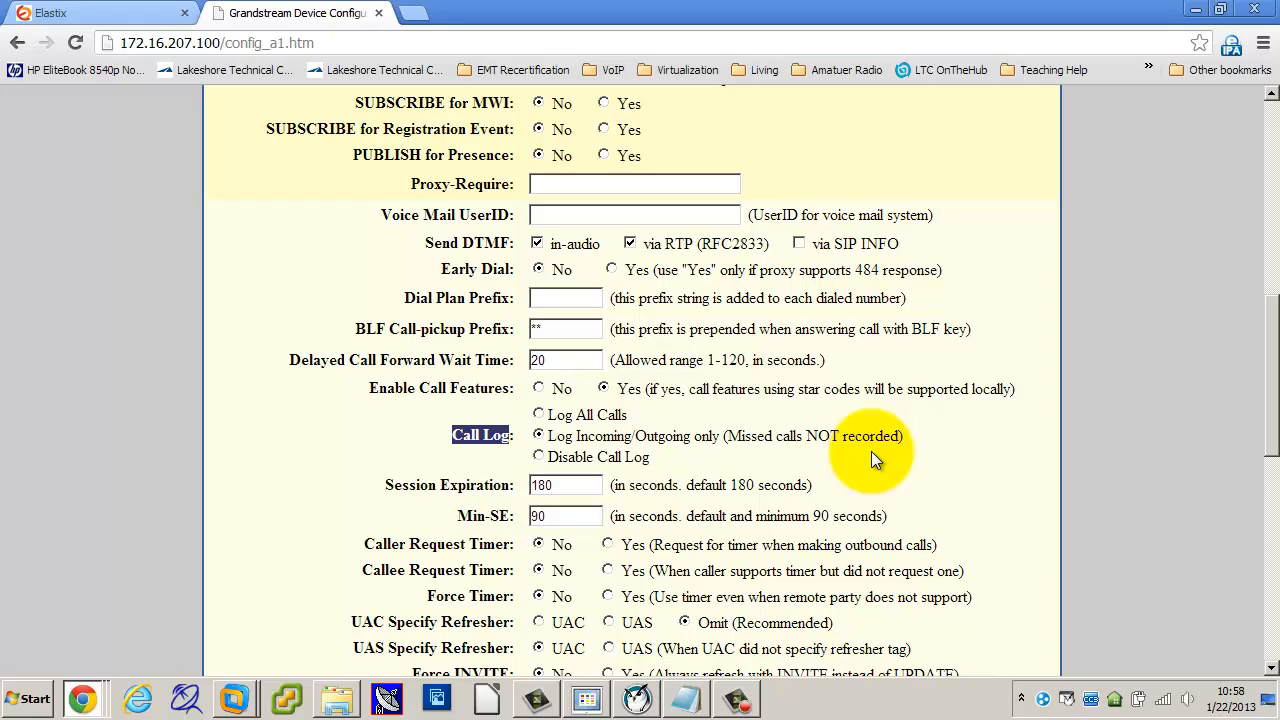
scroll(871, 451, down, 2)
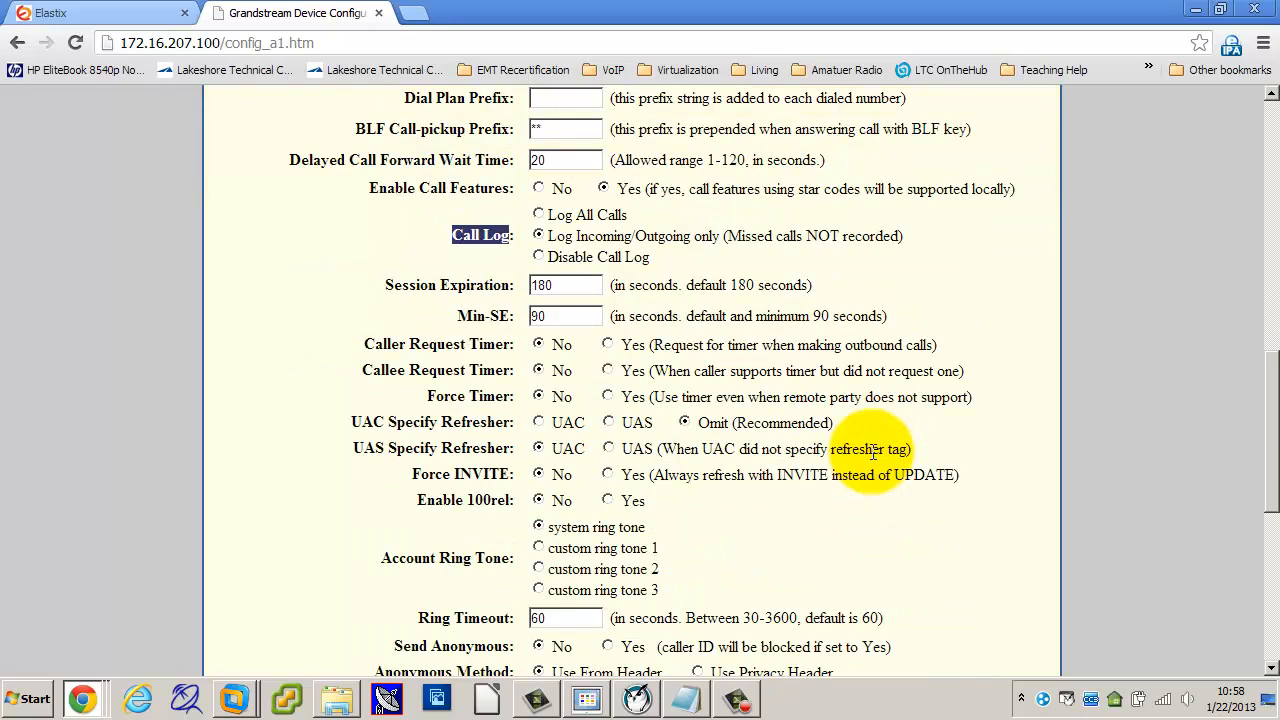
Step: Set both Allow Auto Answer by Call-Info and Turn off speaker on remote disconnect to Yes
scroll(652, 288, up, 3)
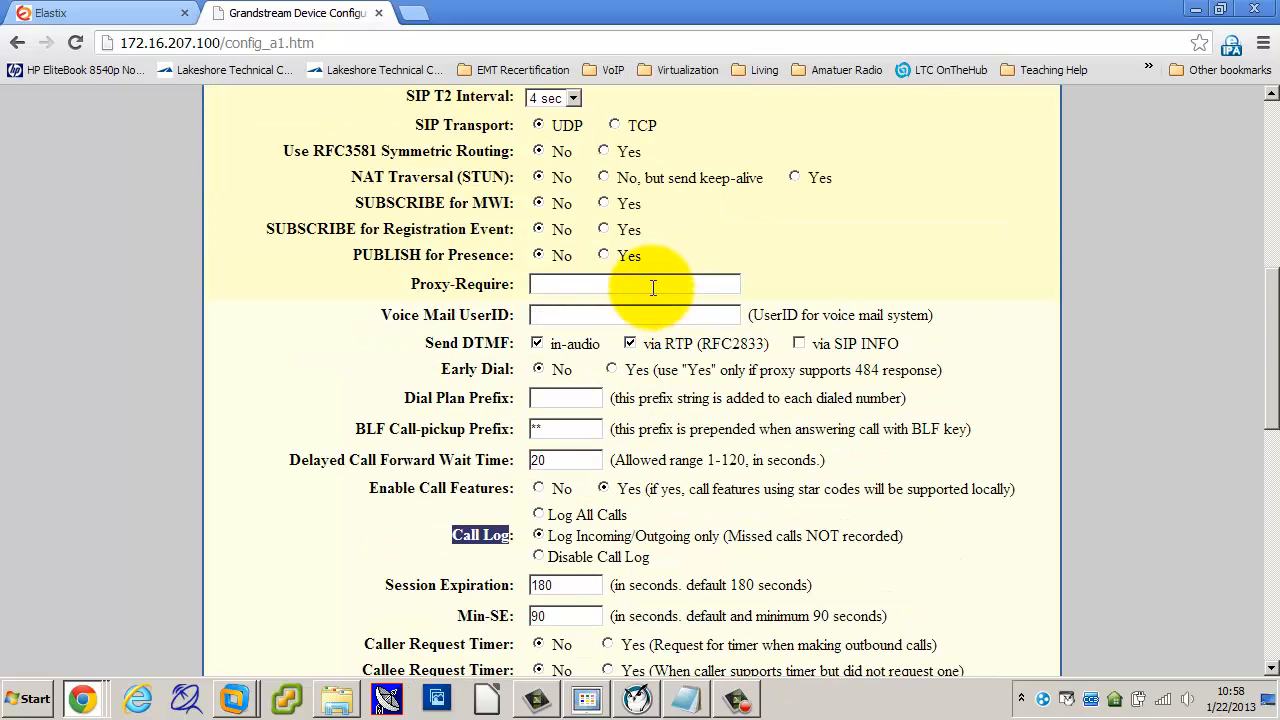
click(432, 340)
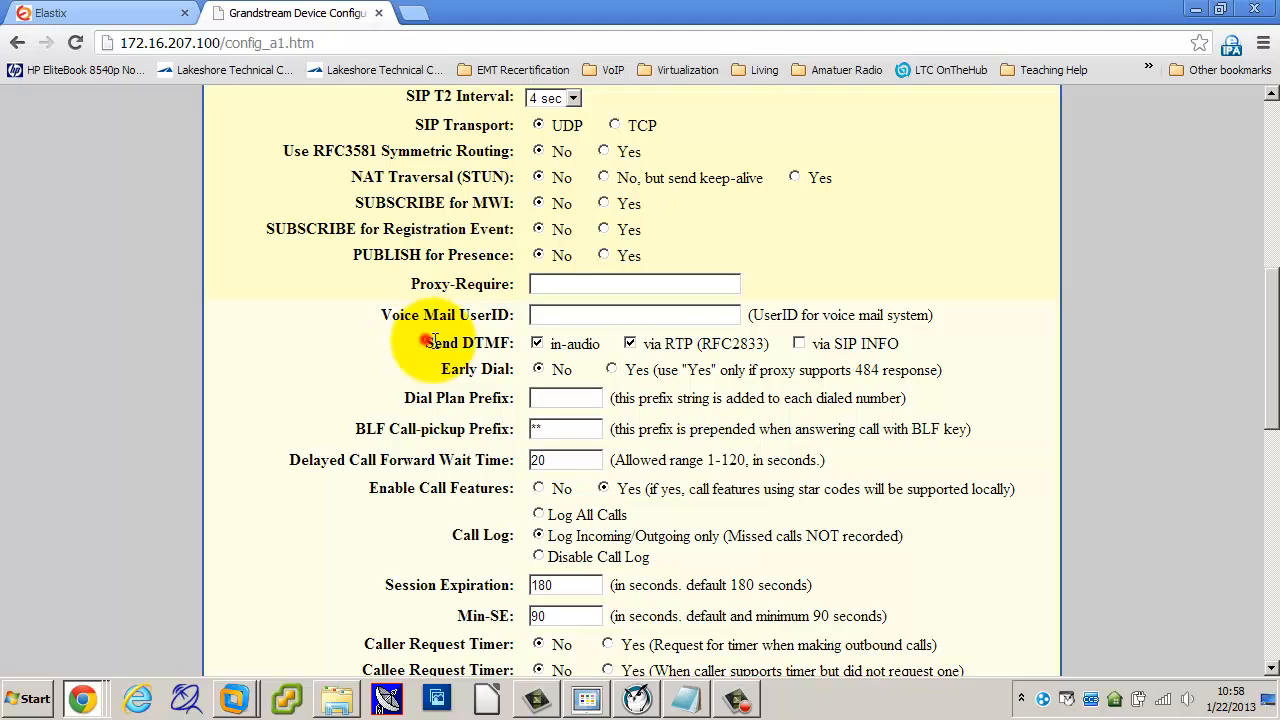
drag(432, 340, 510, 343)
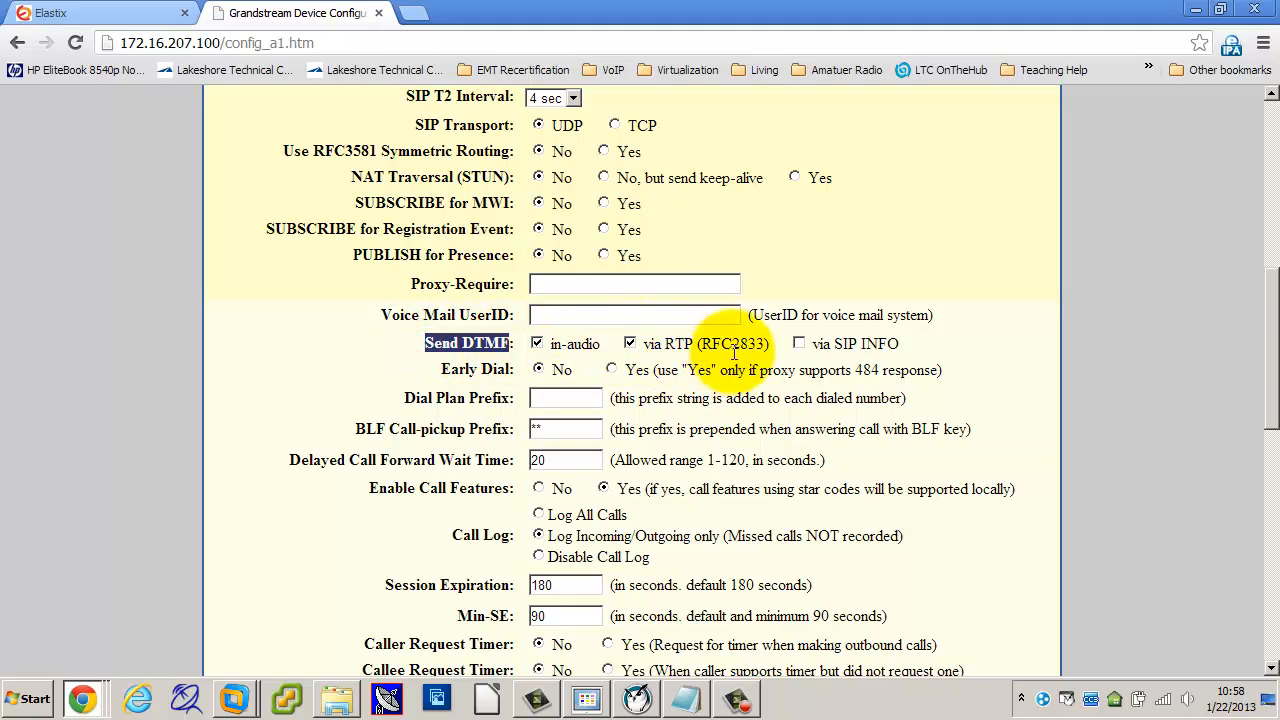
scroll(750, 480, down, 2)
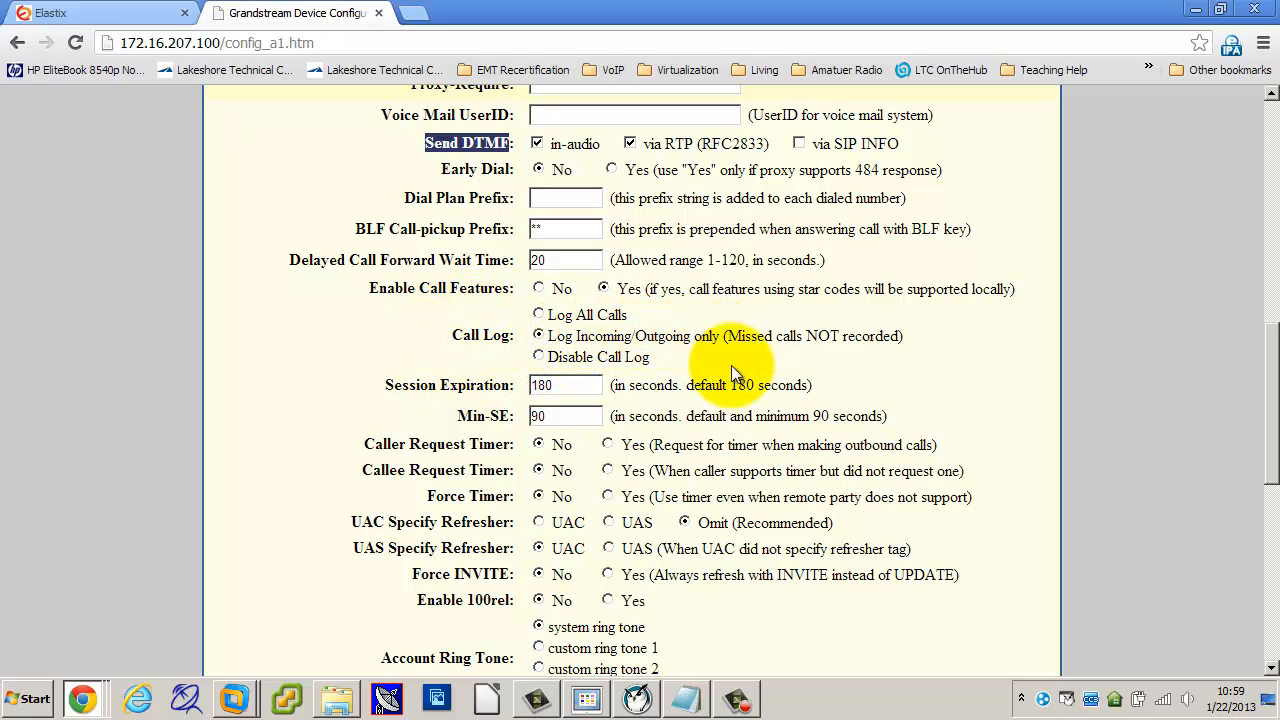
scroll(756, 427, down, 2)
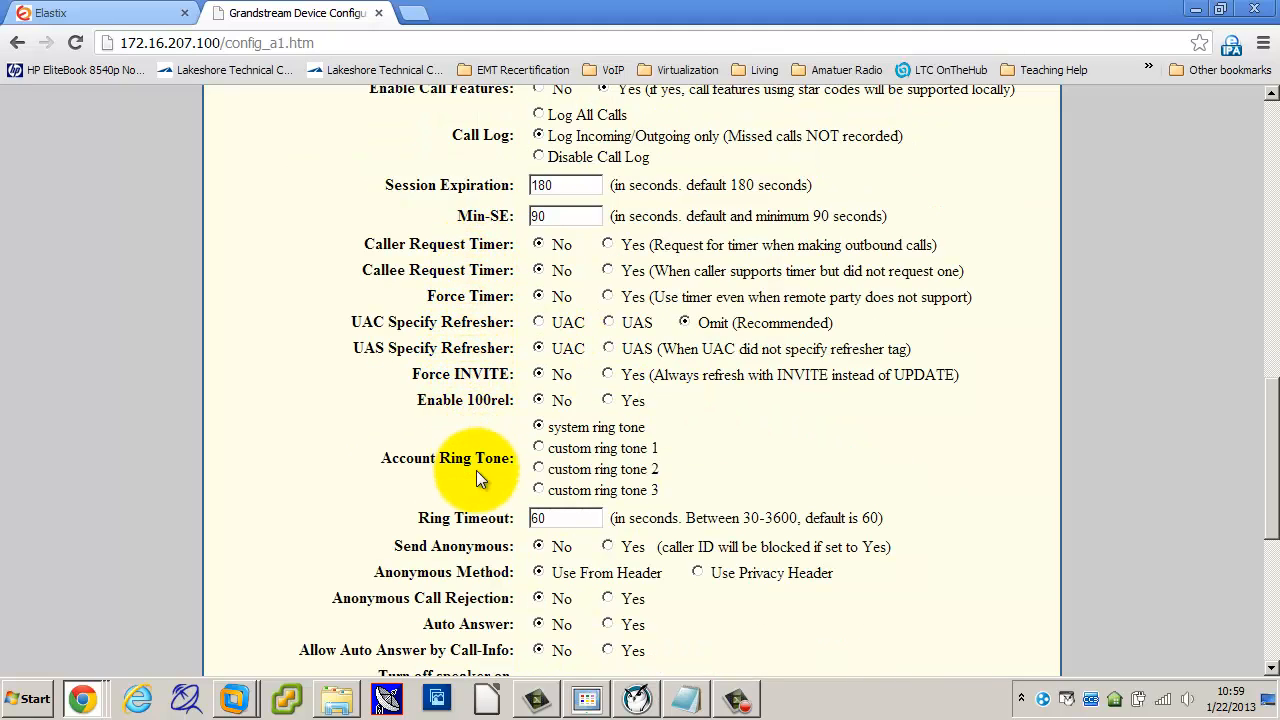
scroll(705, 458, down, 3)
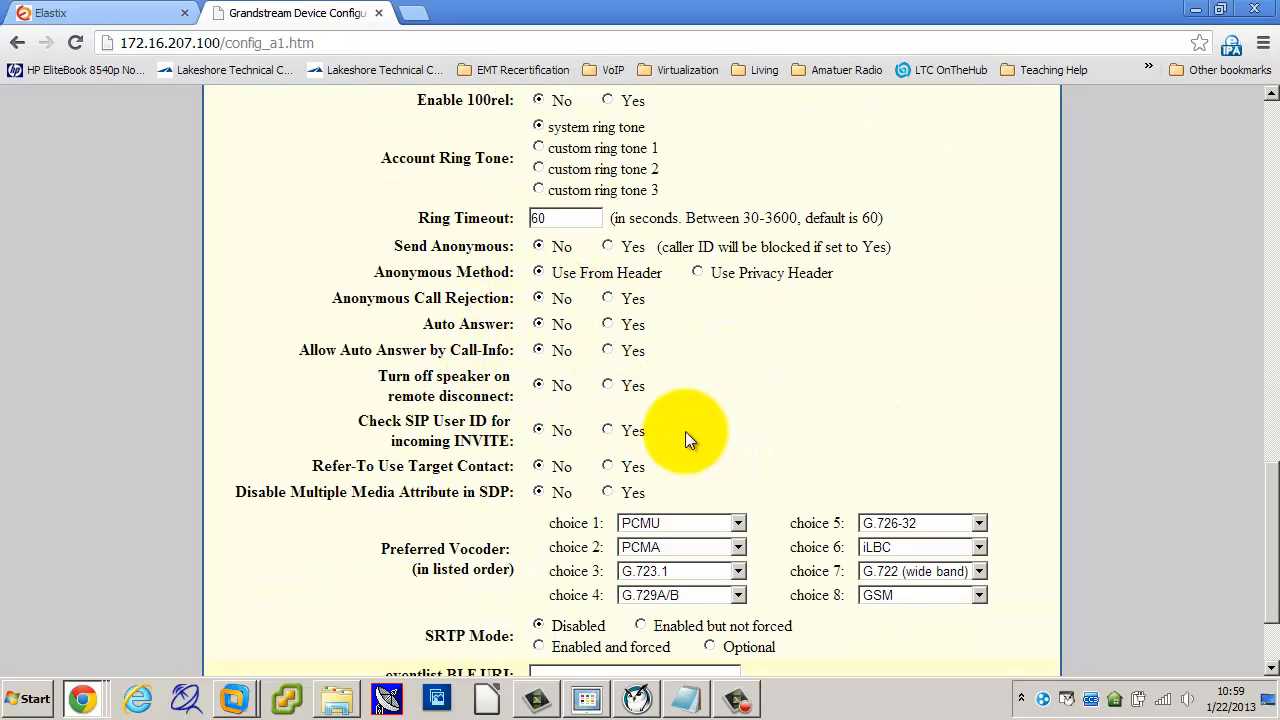
scroll(797, 372, down, 2)
scroll(795, 373, up, 3)
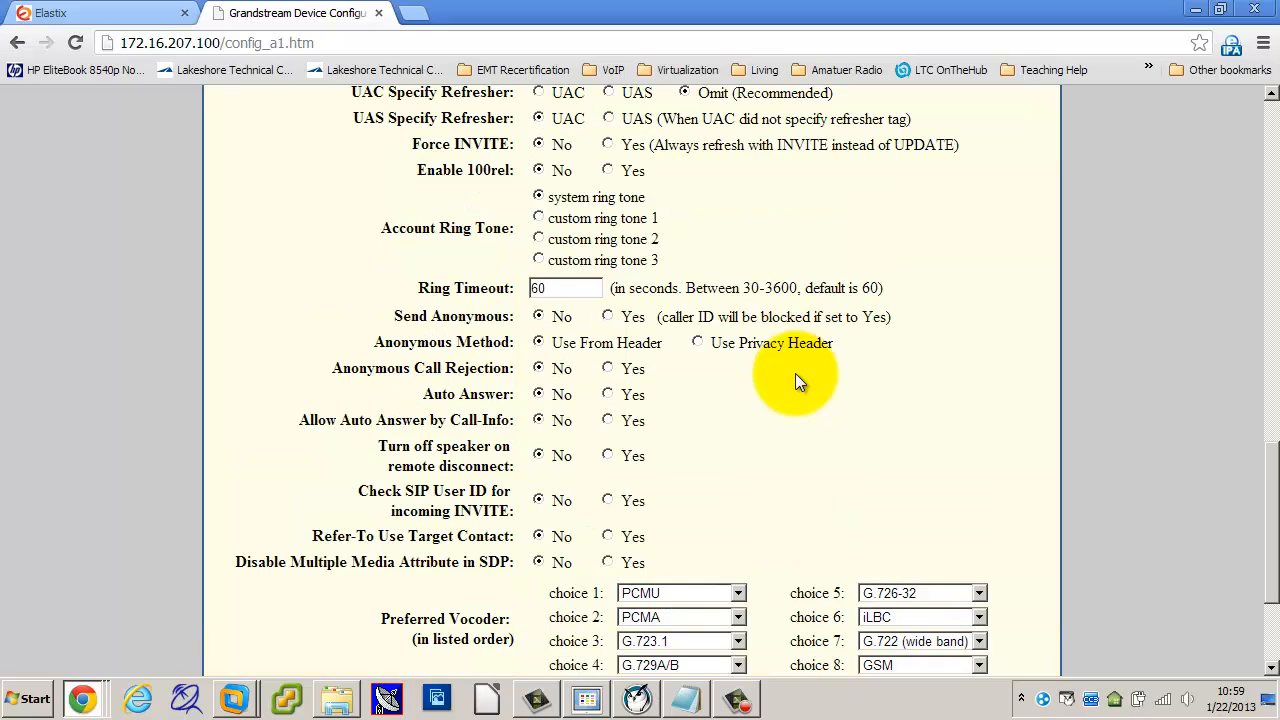
scroll(793, 377, down, 1)
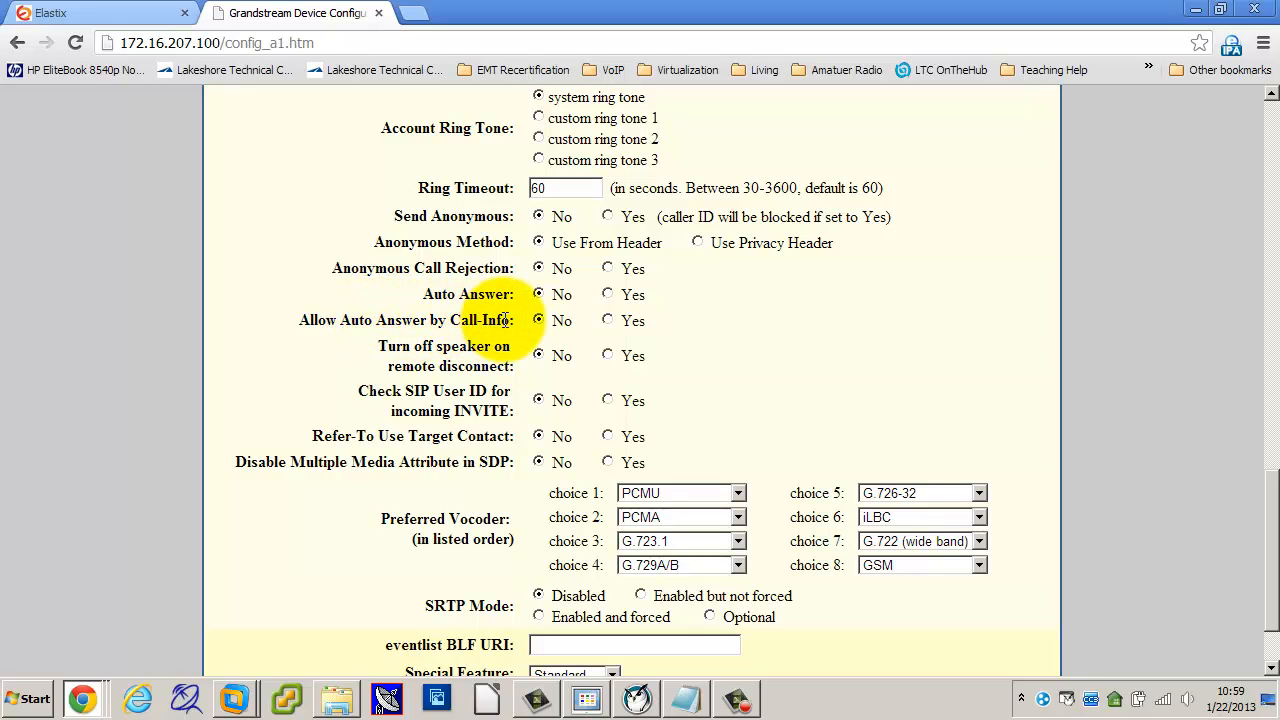
click(607, 321)
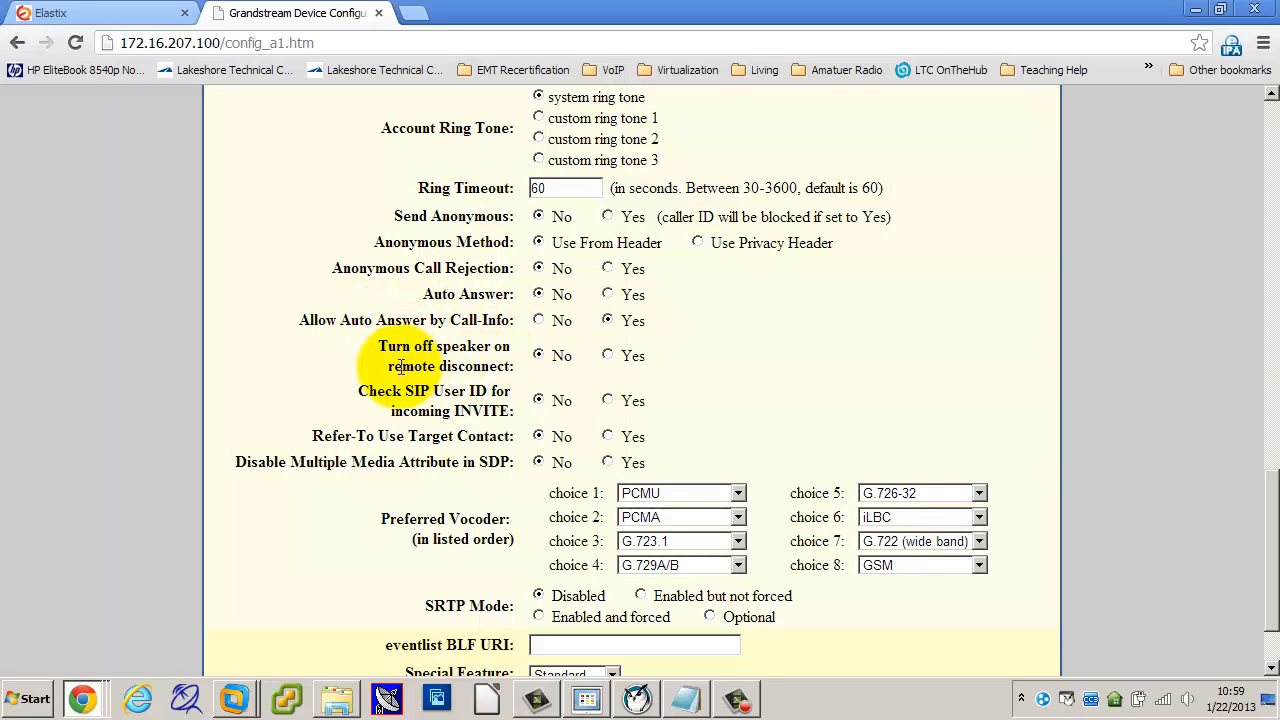
click(607, 355)
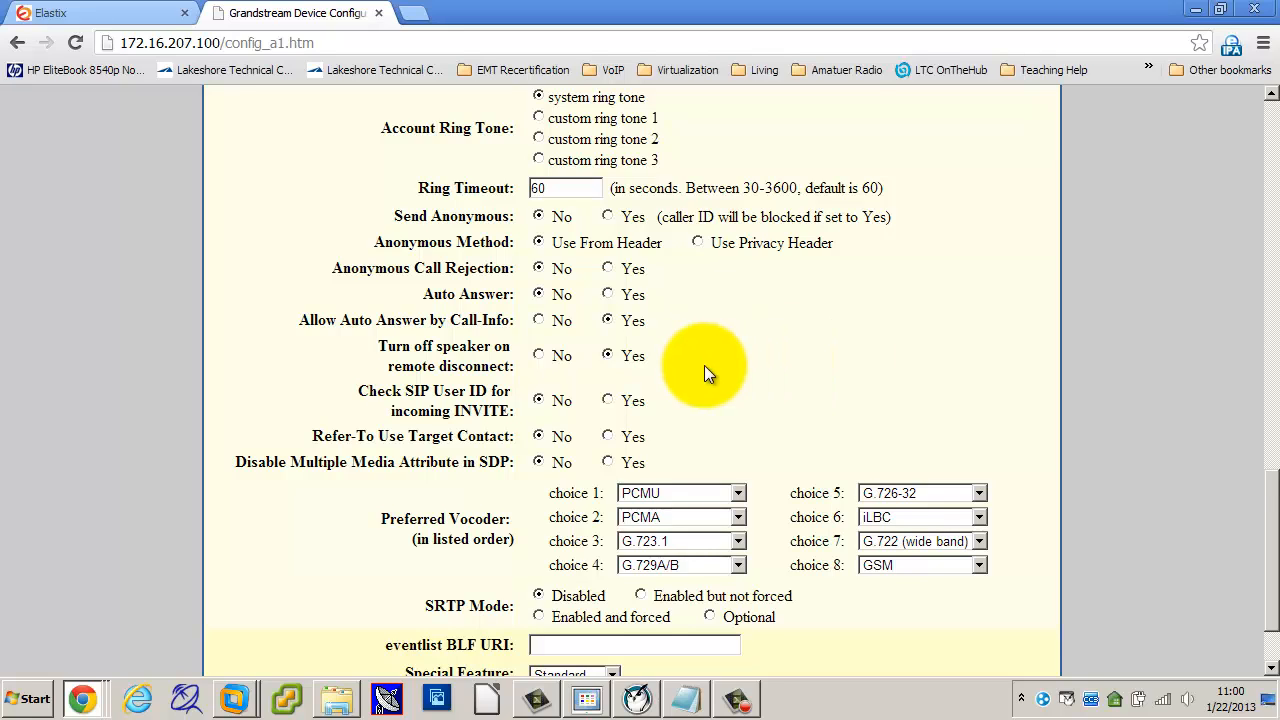
scroll(706, 366, down, 2)
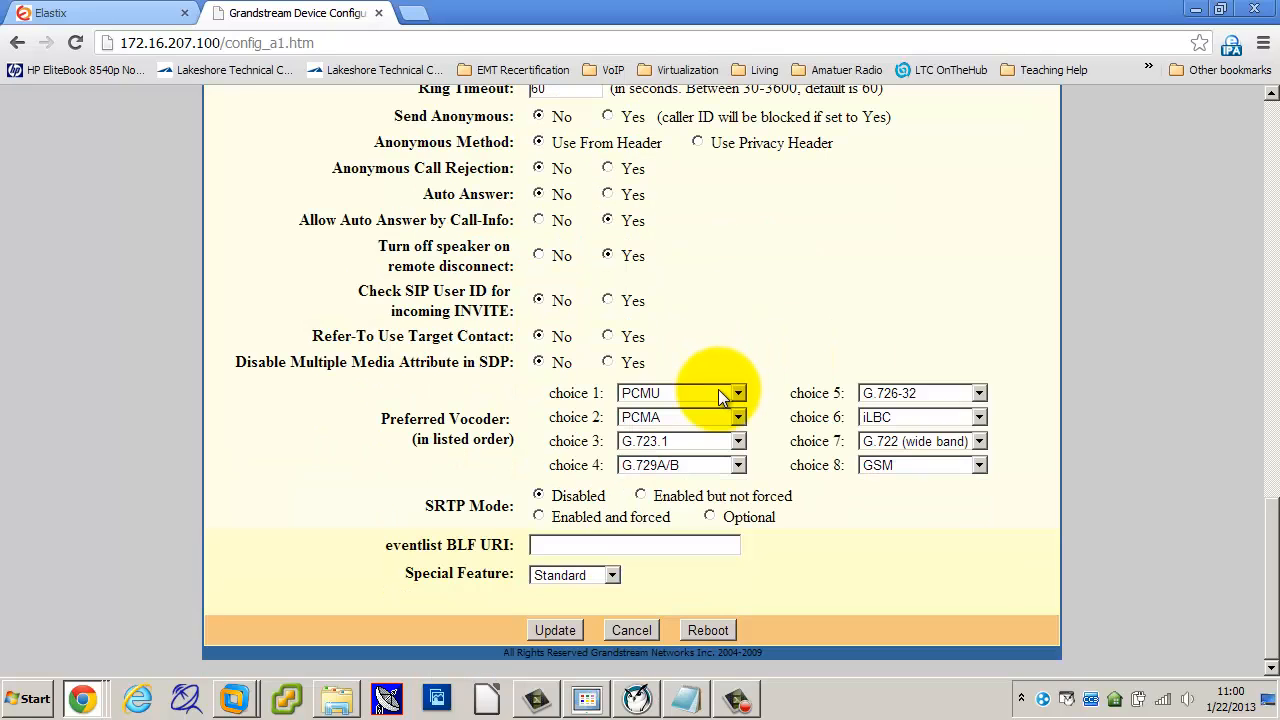
Step: Save the Account 1 changes with Update and reload the Account 1 page
click(565, 631)
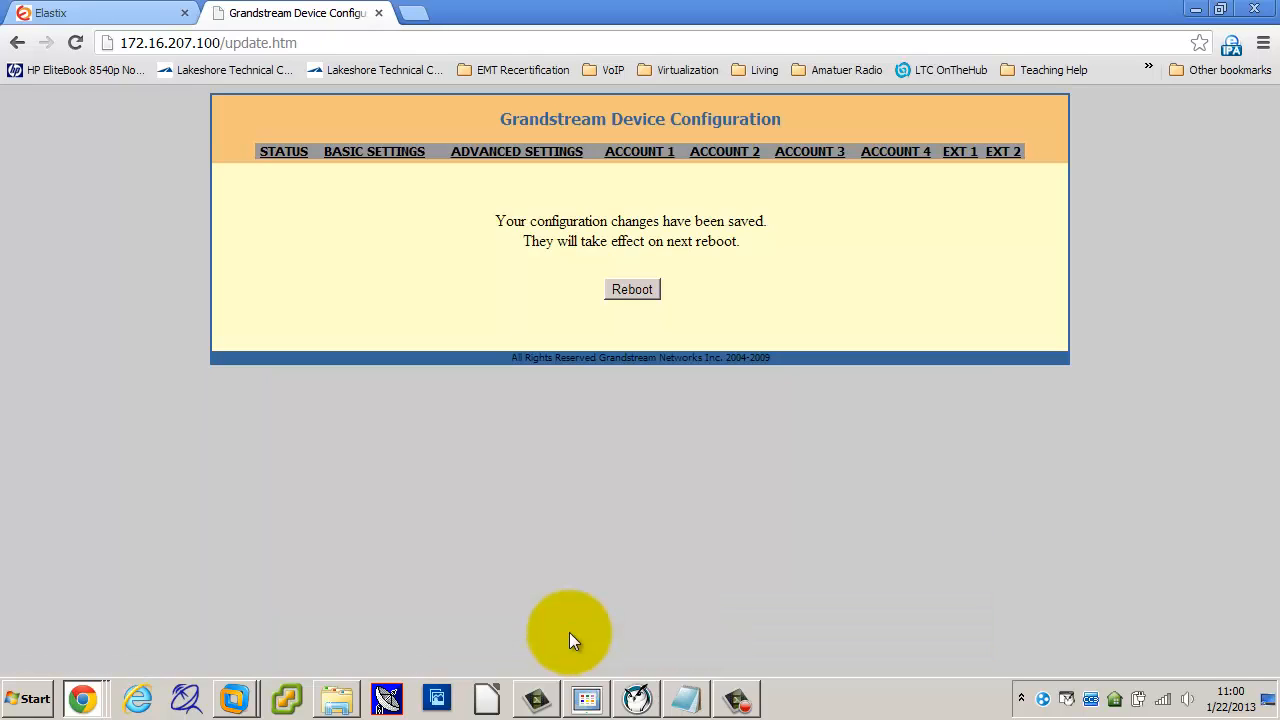
click(632, 160)
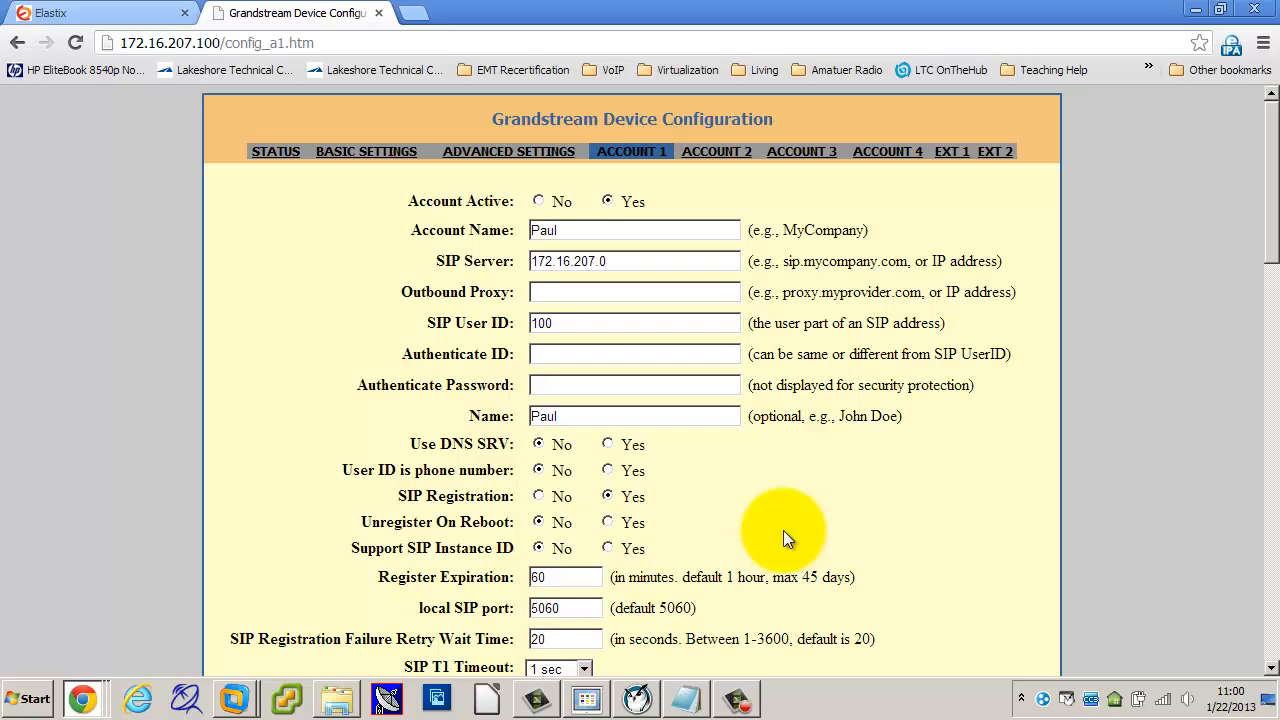
Step: Verify the DTMF, Call Log and auto-answer values on Account 1, then submit Update again
scroll(783, 537, down, 4)
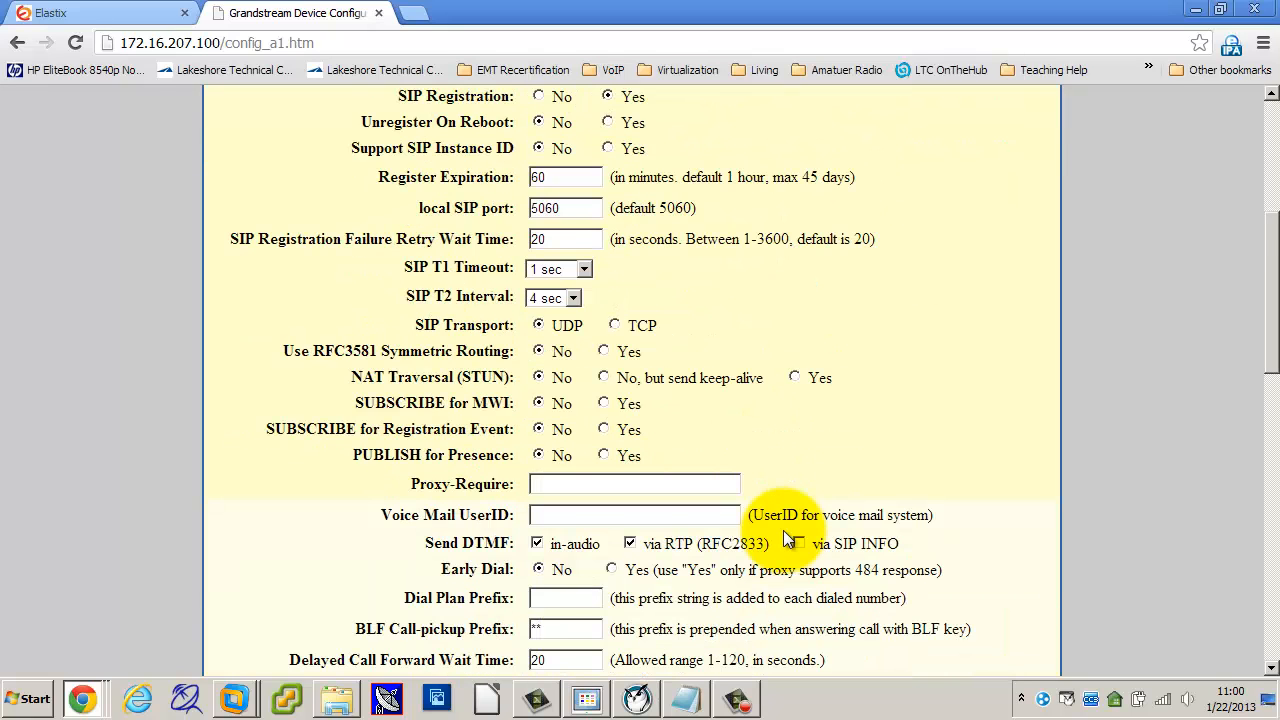
scroll(783, 537, down, 2)
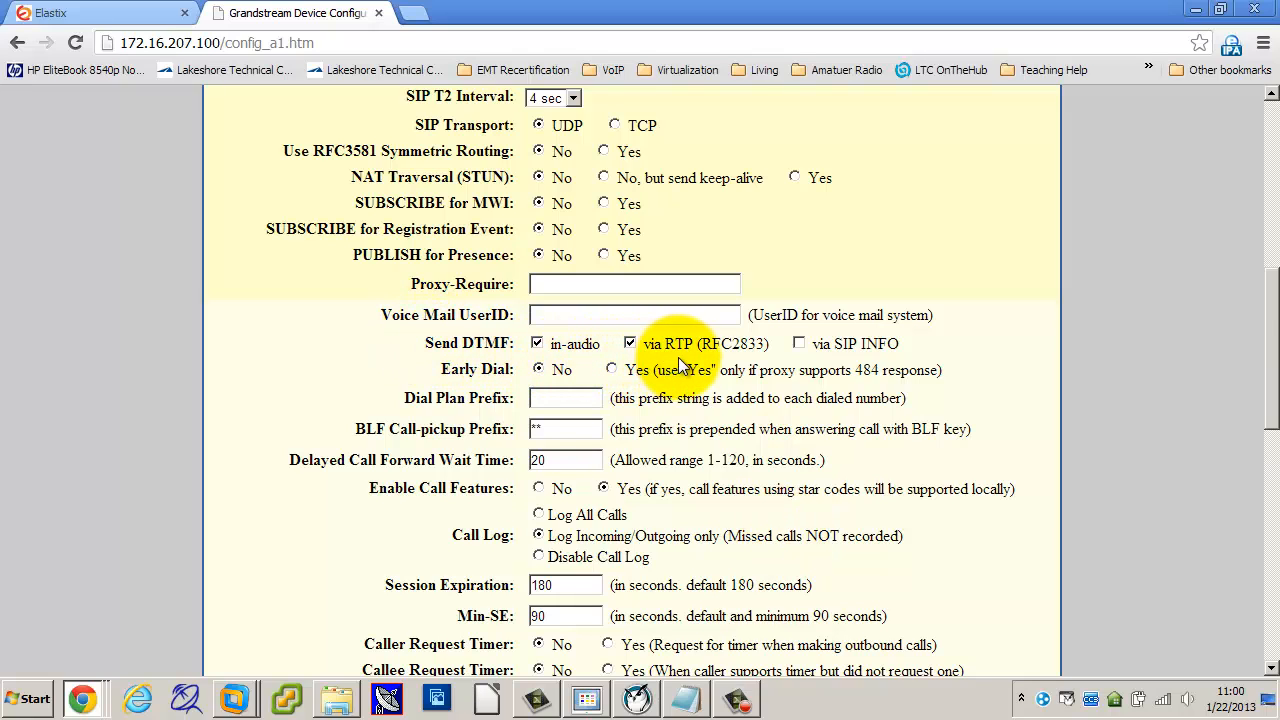
scroll(670, 380, down, 2)
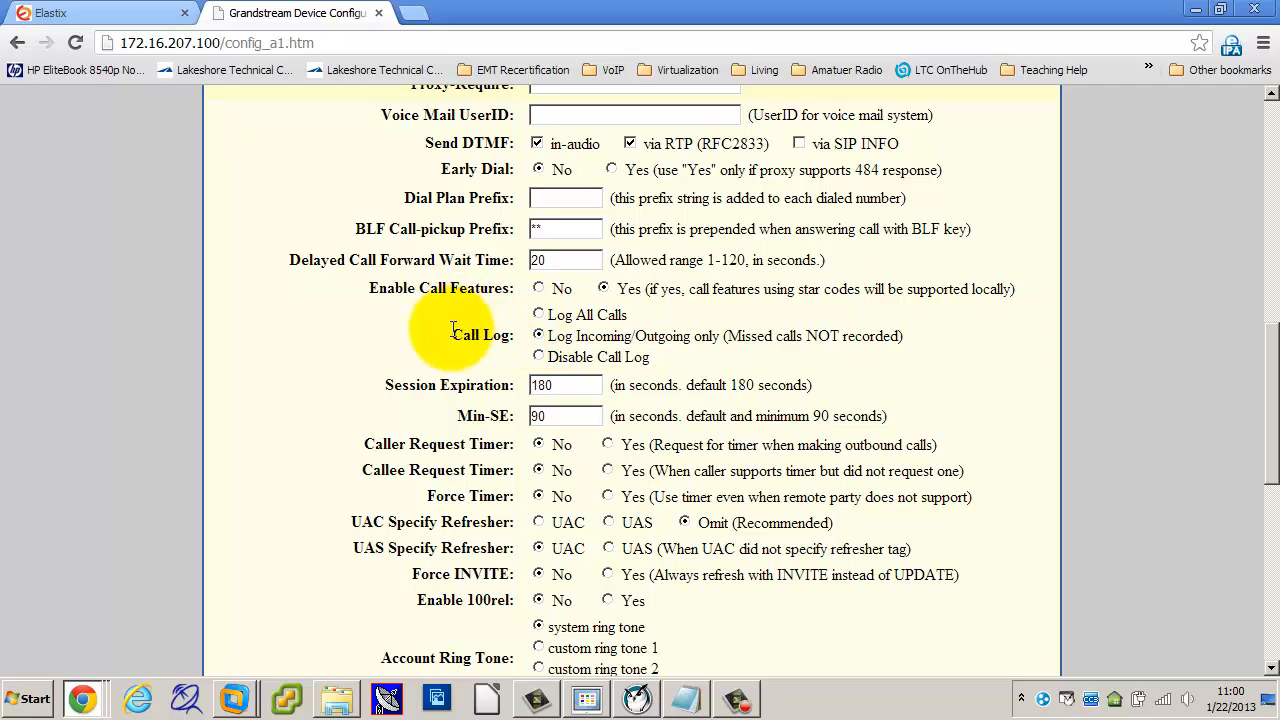
scroll(745, 455, down, 2)
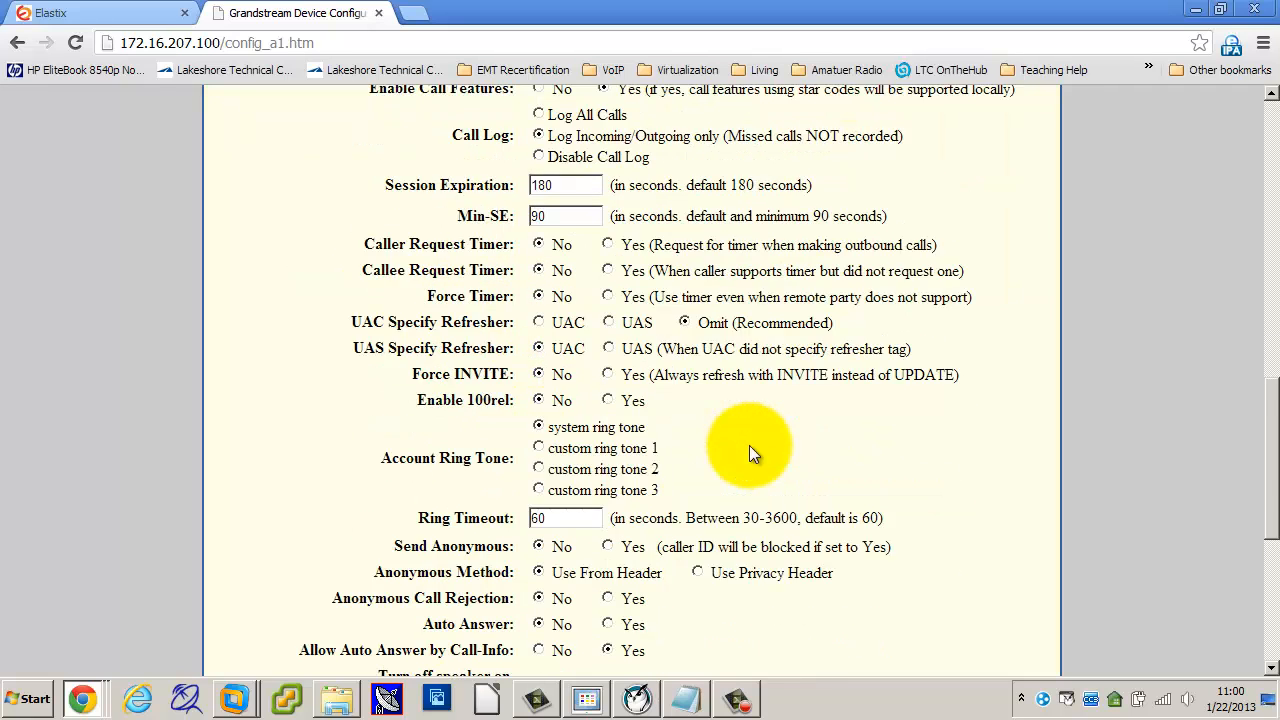
scroll(750, 450, down, 3)
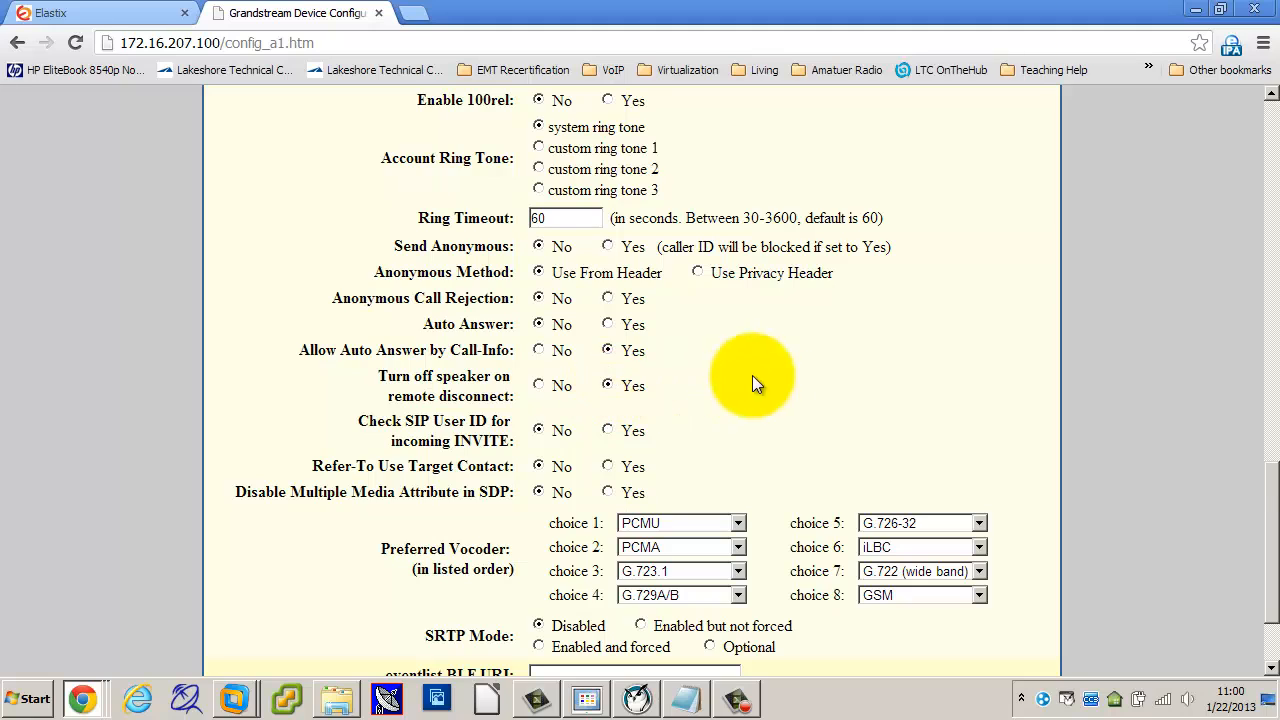
scroll(790, 350, down, 2)
click(556, 631)
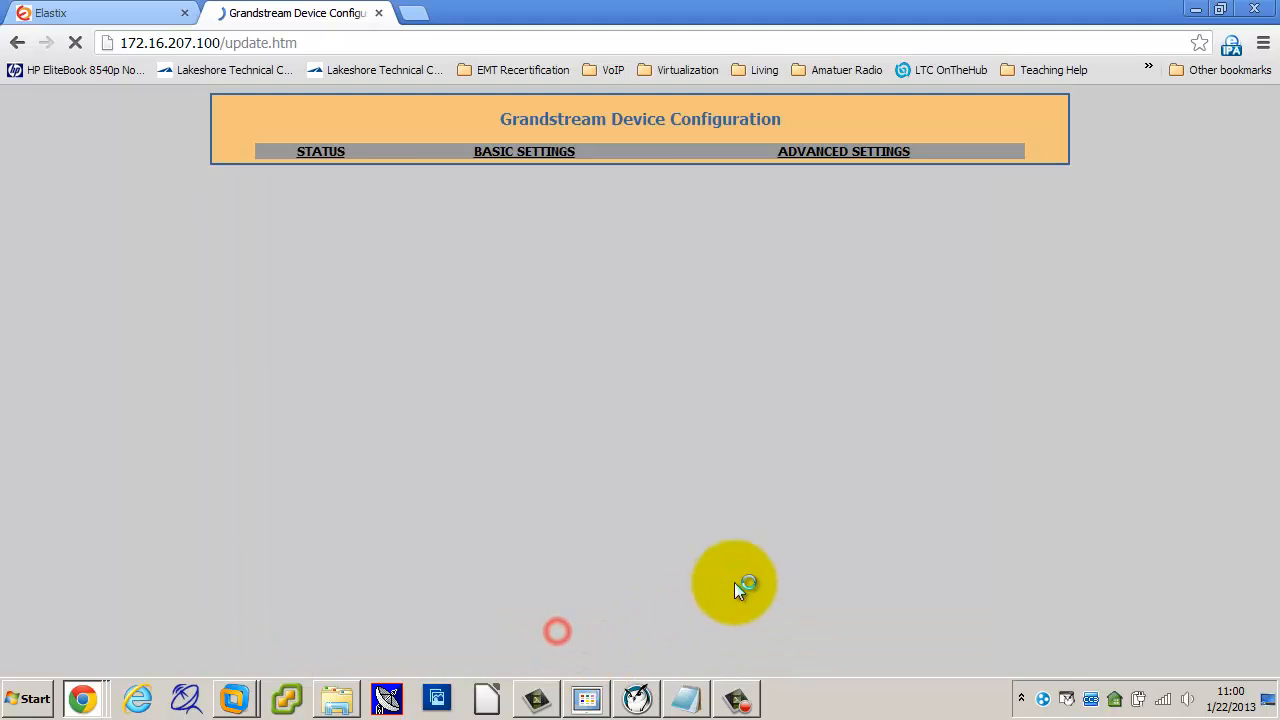
Step: Reboot the phone and watch its screen show extension 100 at 172.16.207.100 in the USB Viewer
click(632, 289)
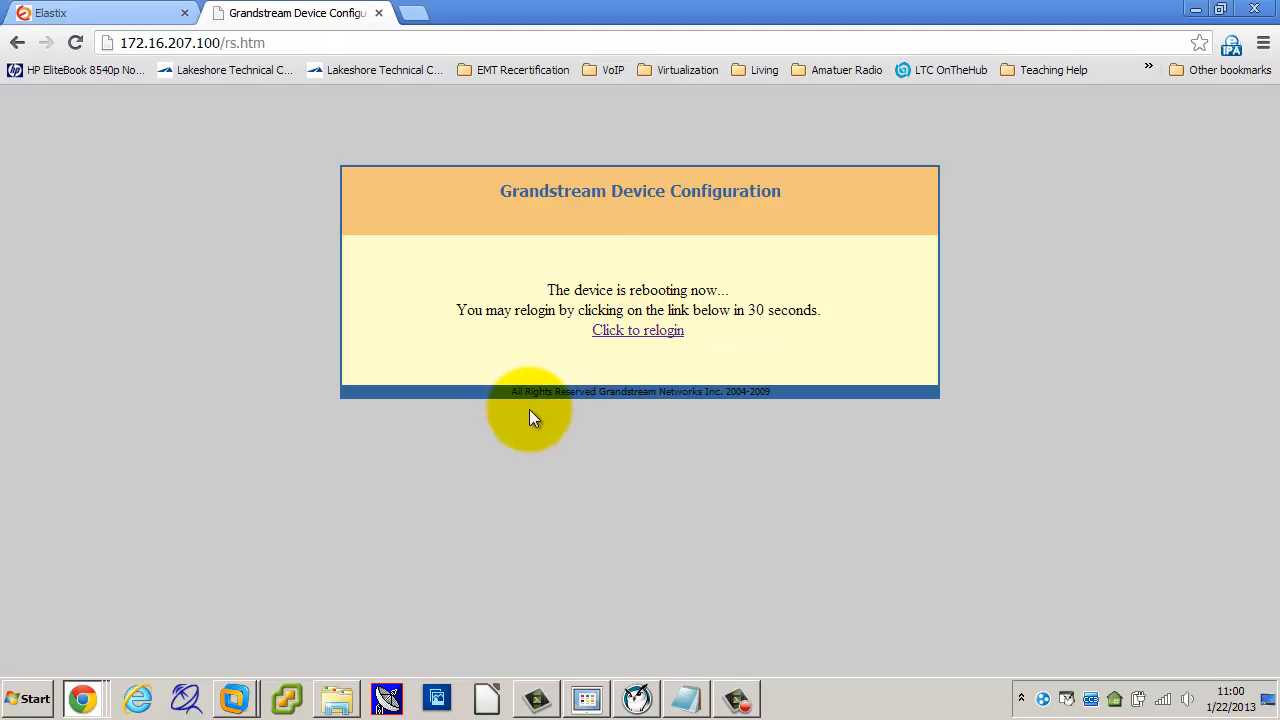
click(586, 700)
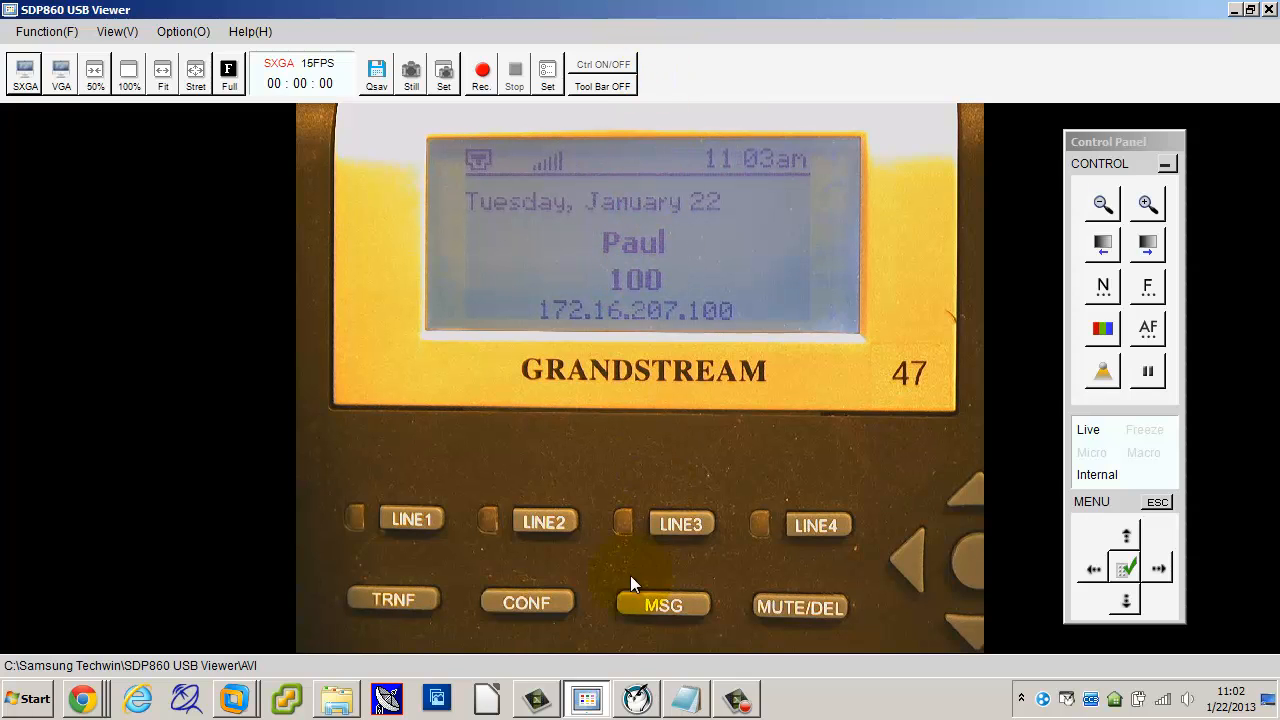
Step: Close the camera view and bring up the Elastix Add an Extension page listing extension 100
click(102, 702)
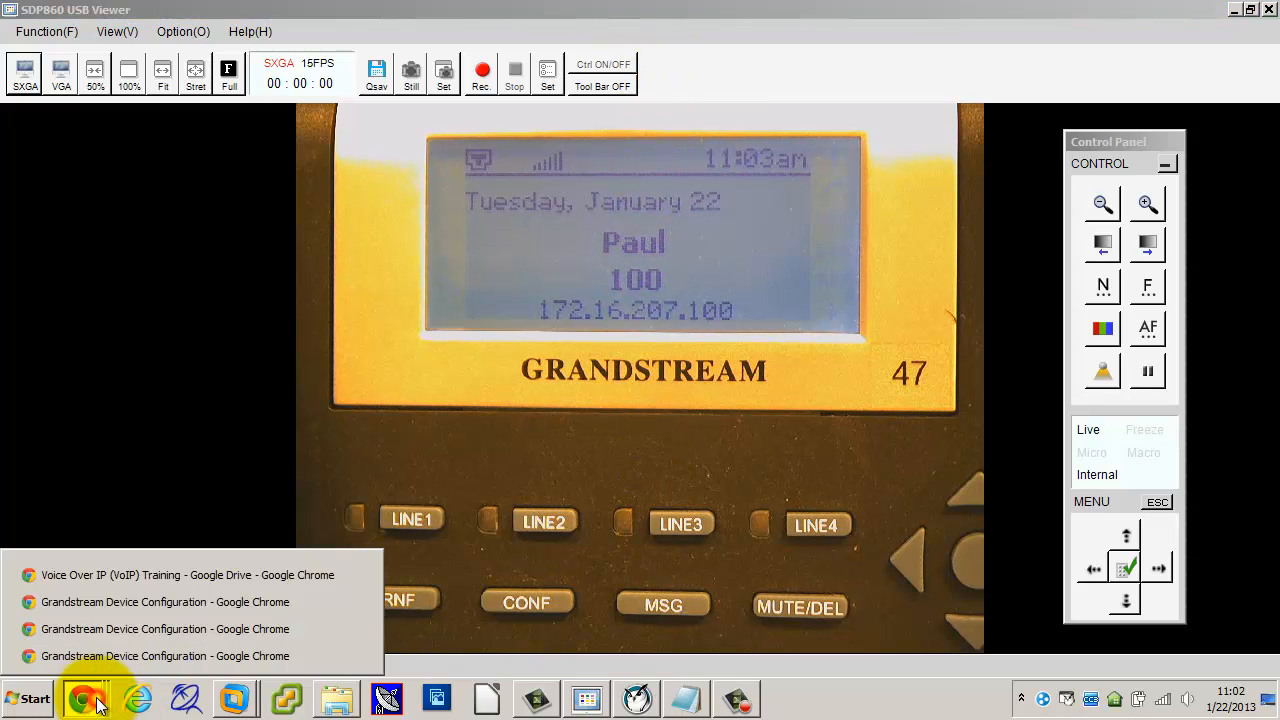
click(90, 602)
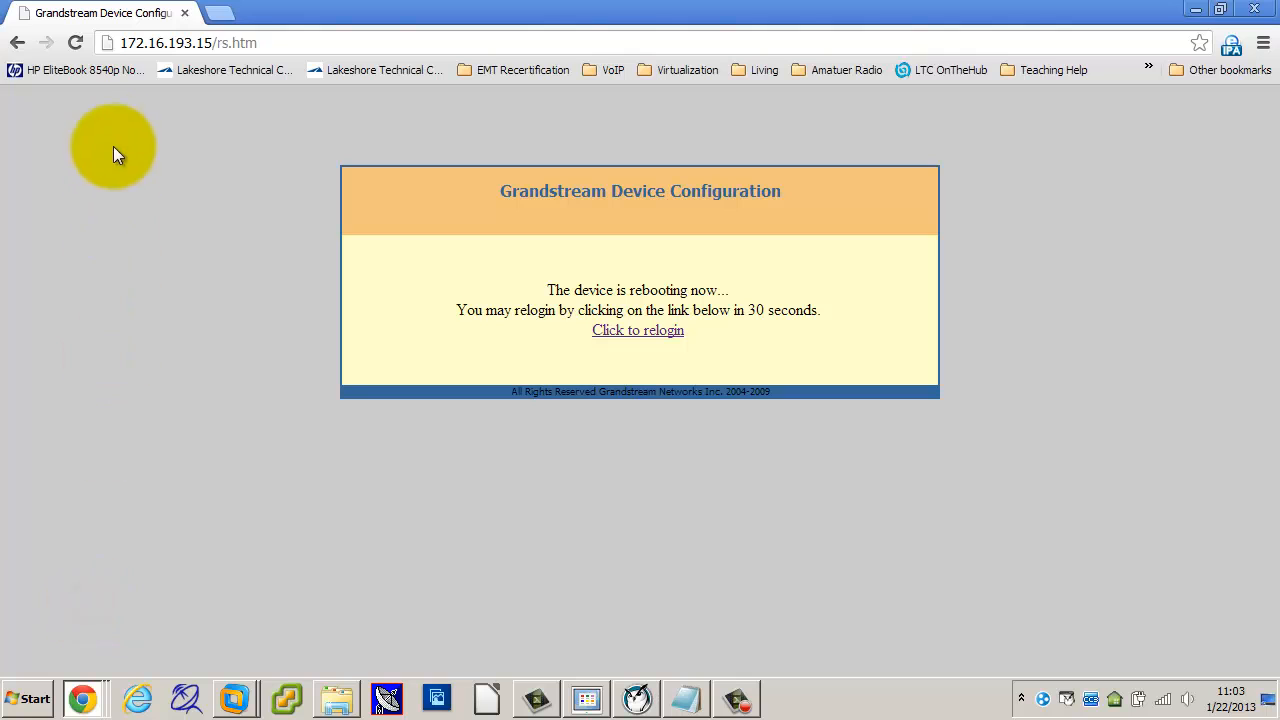
click(1195, 10)
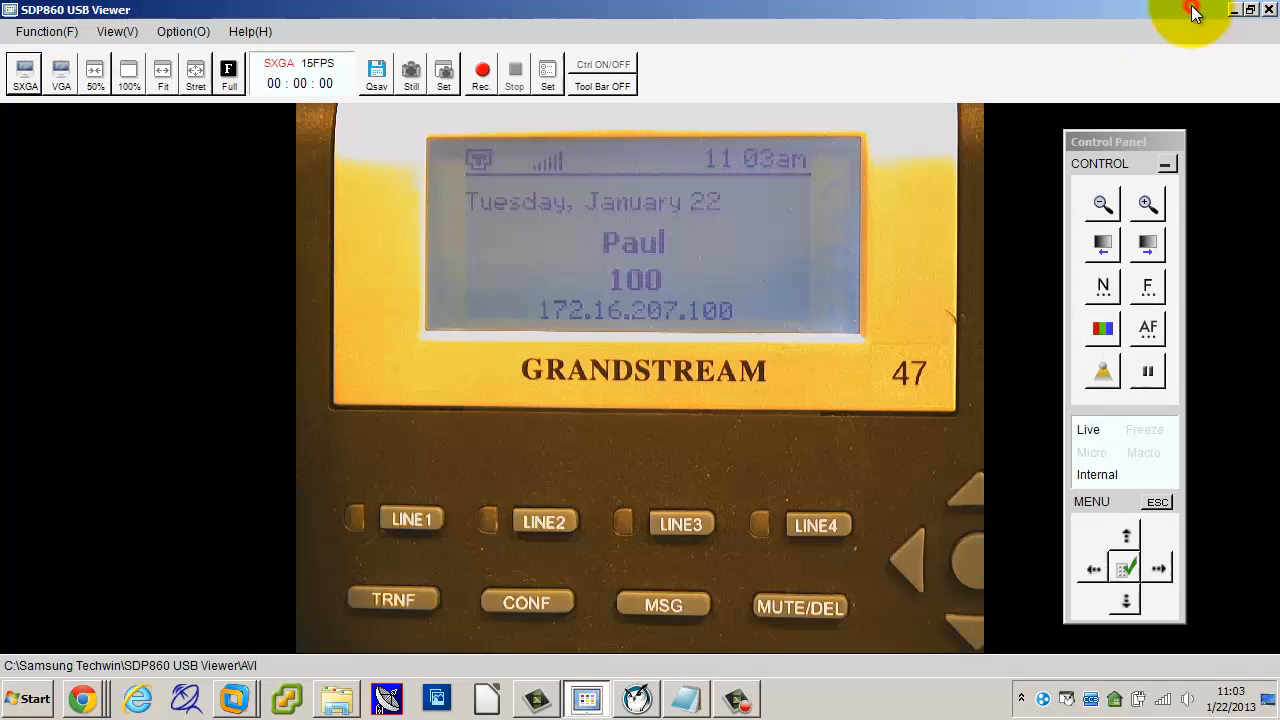
click(1268, 9)
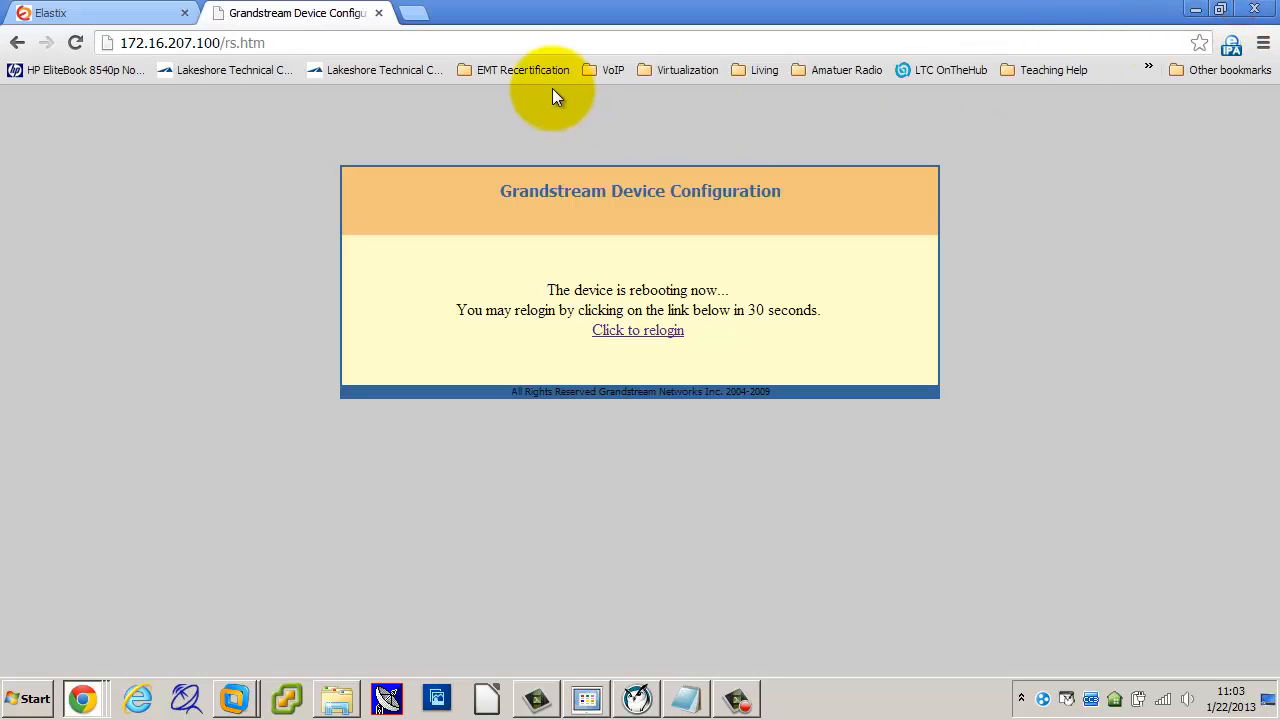
click(132, 17)
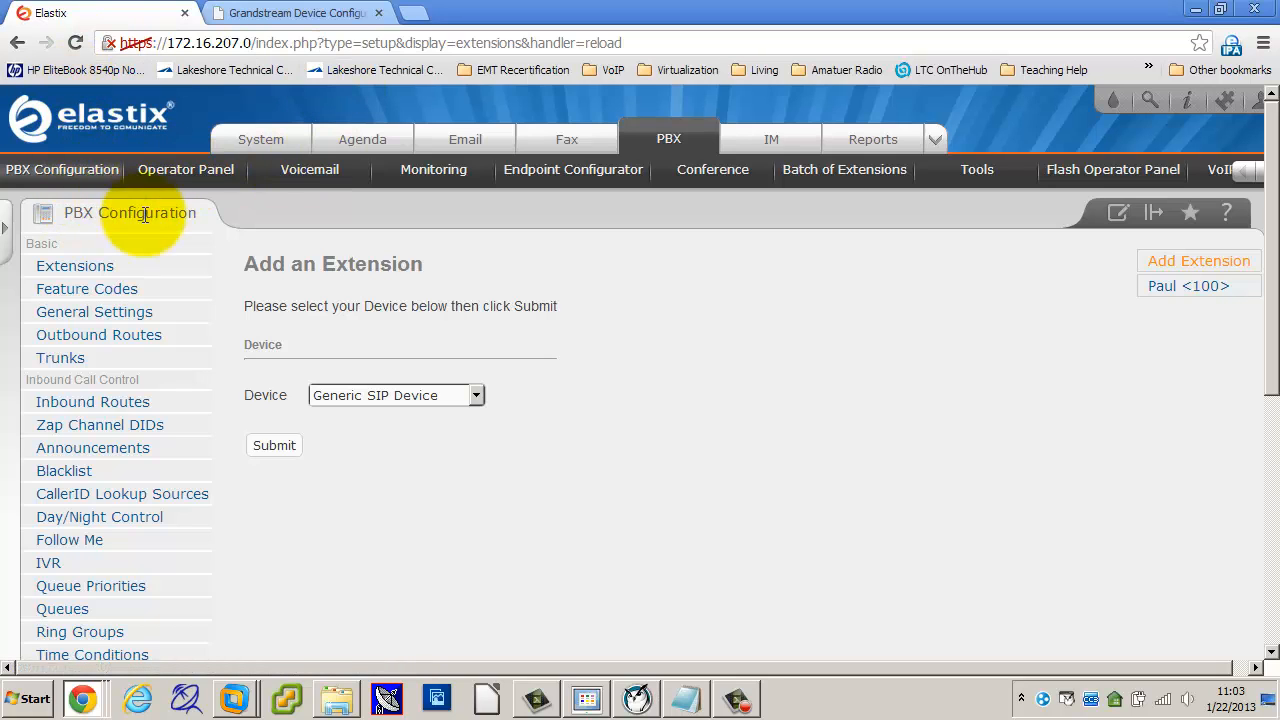
click(190, 172)
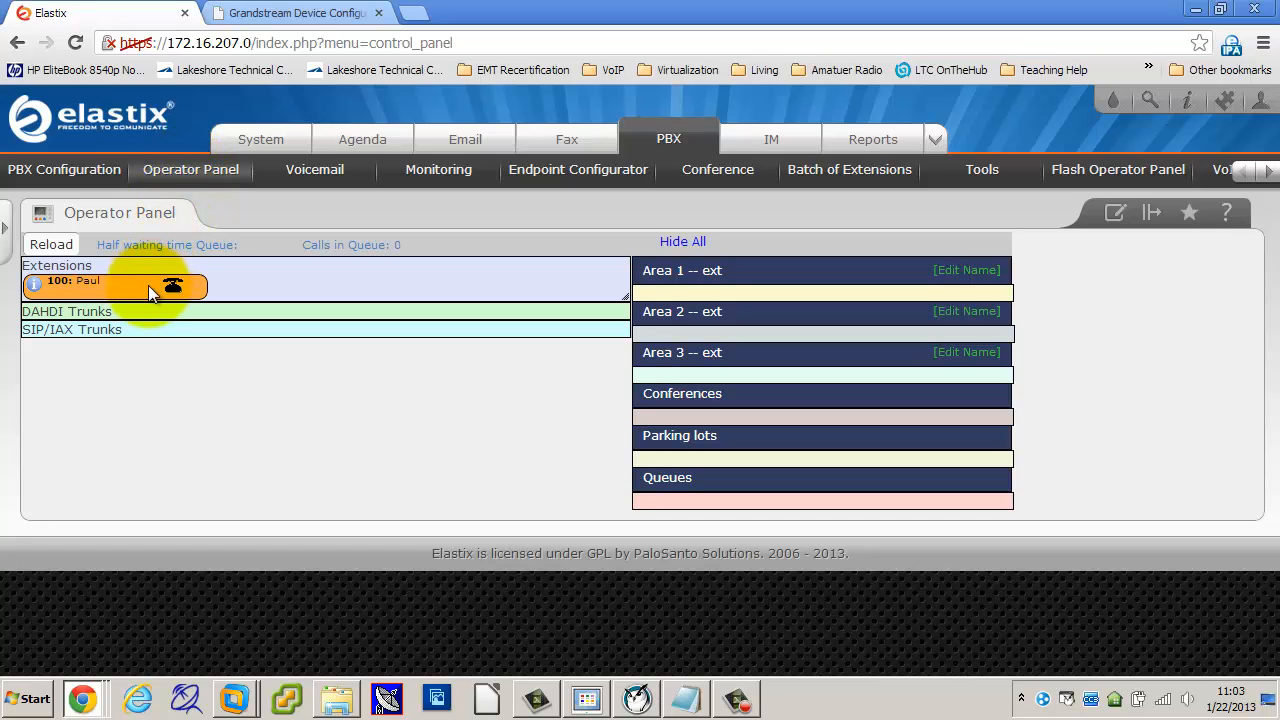
click(55, 244)
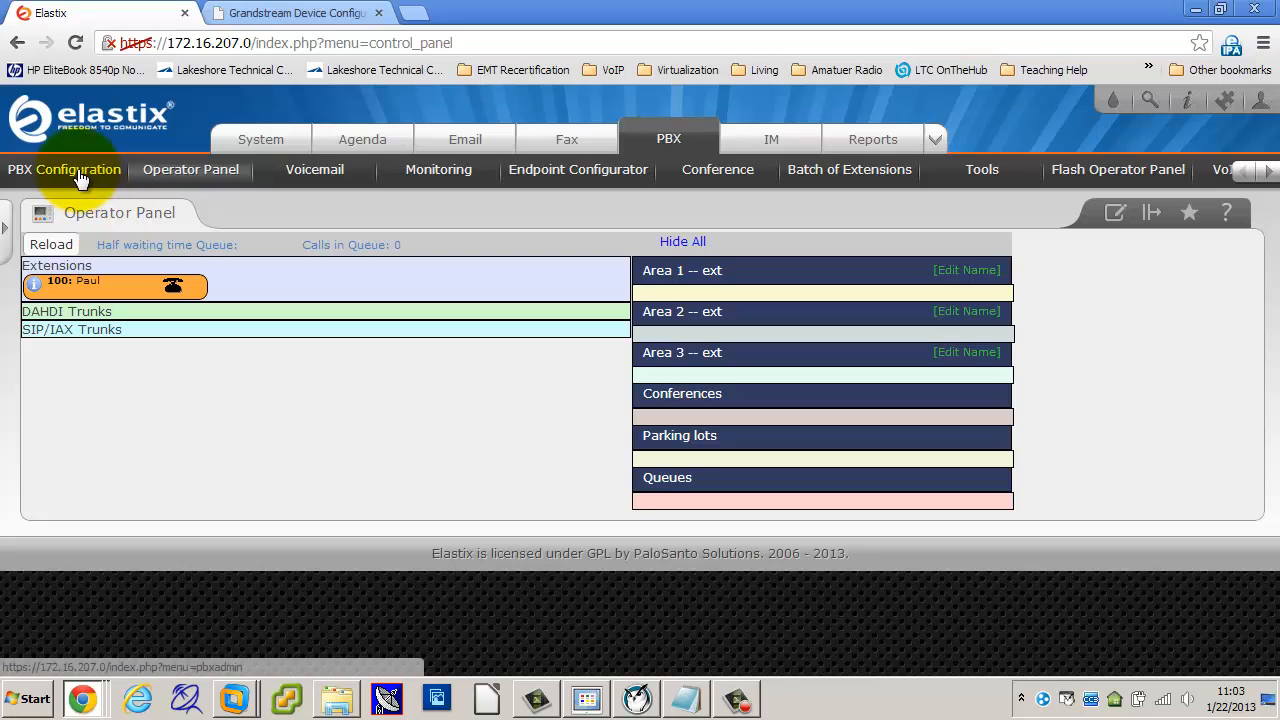
click(1125, 172)
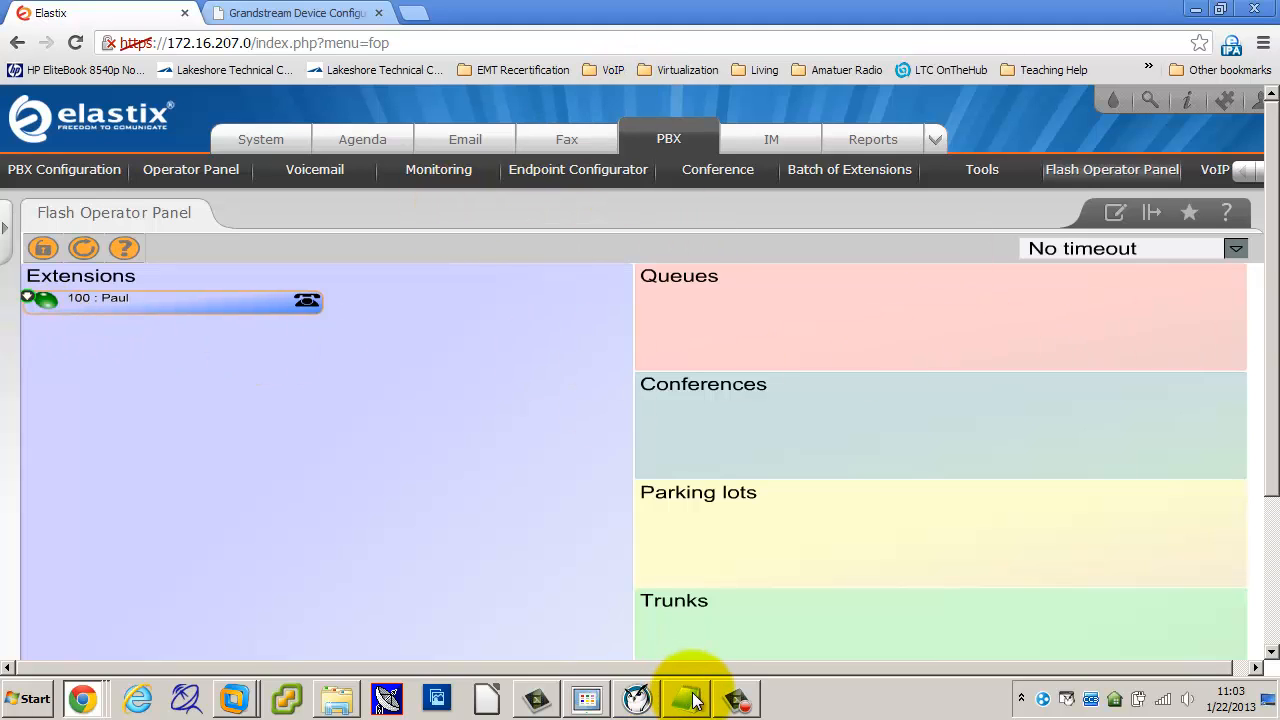
click(588, 700)
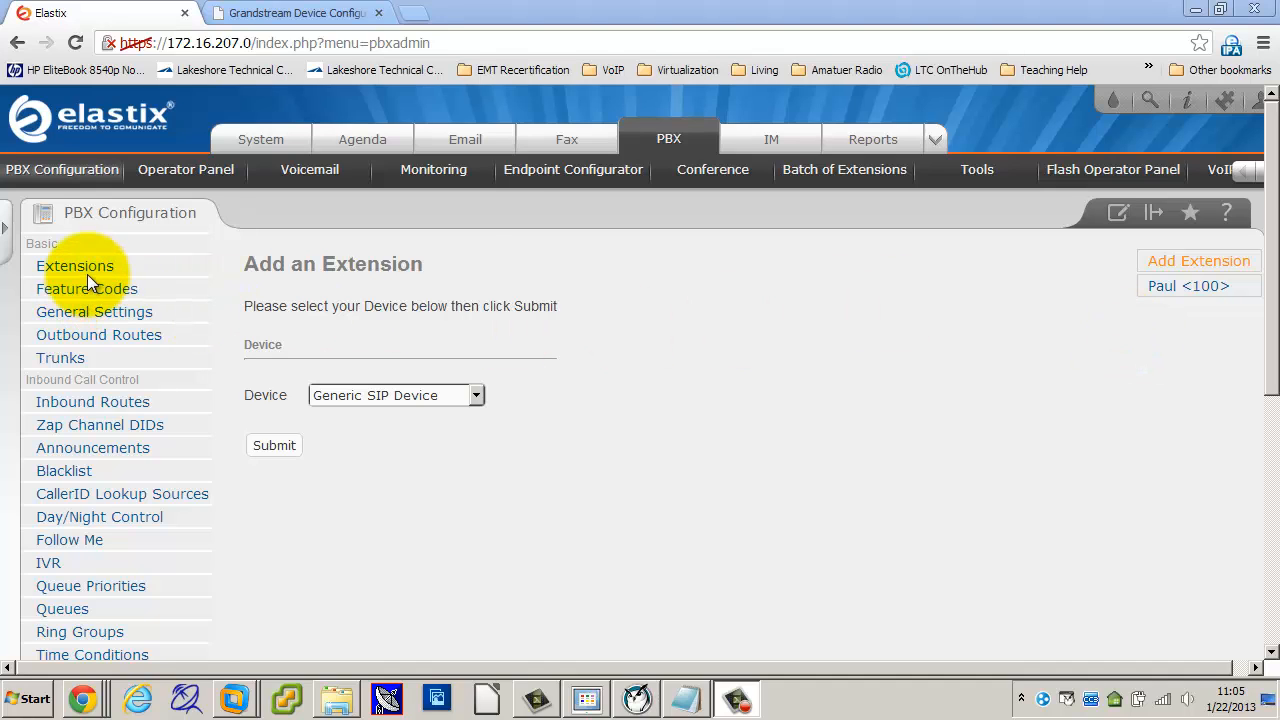
Step: Start a new Generic SIP Device extension and dismiss the browser's autofill suggestion
click(298, 444)
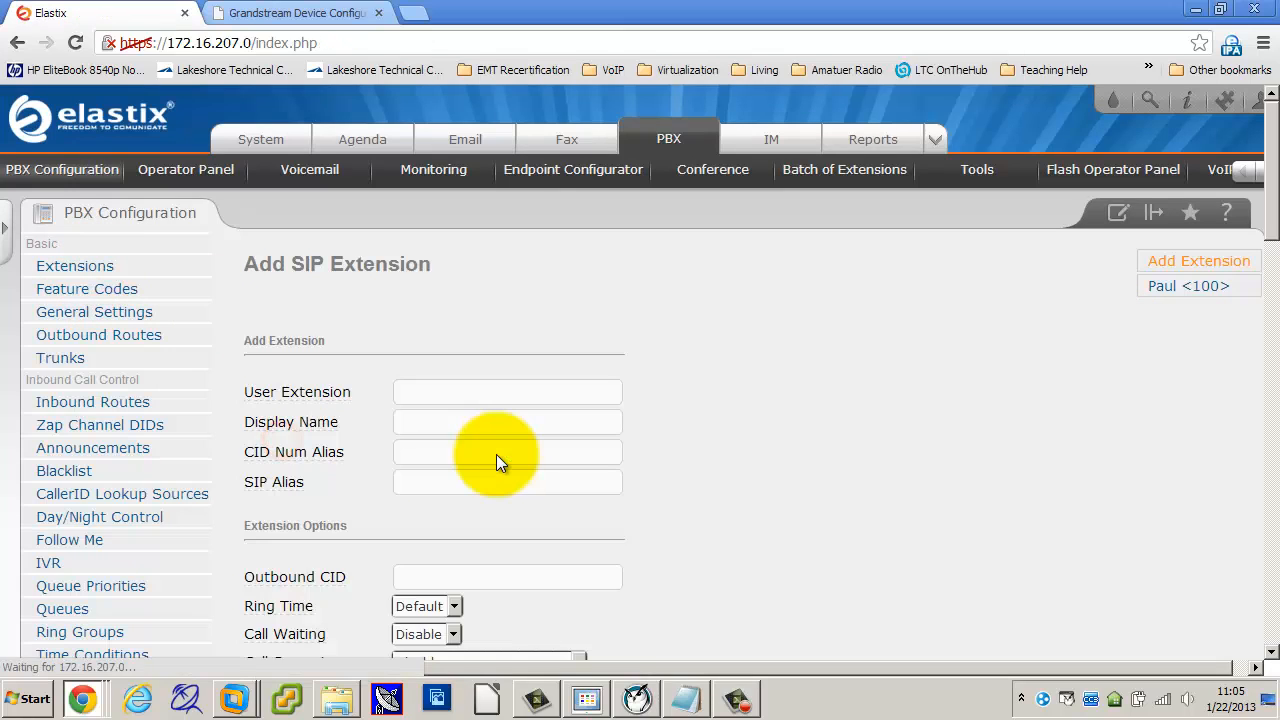
click(408, 393)
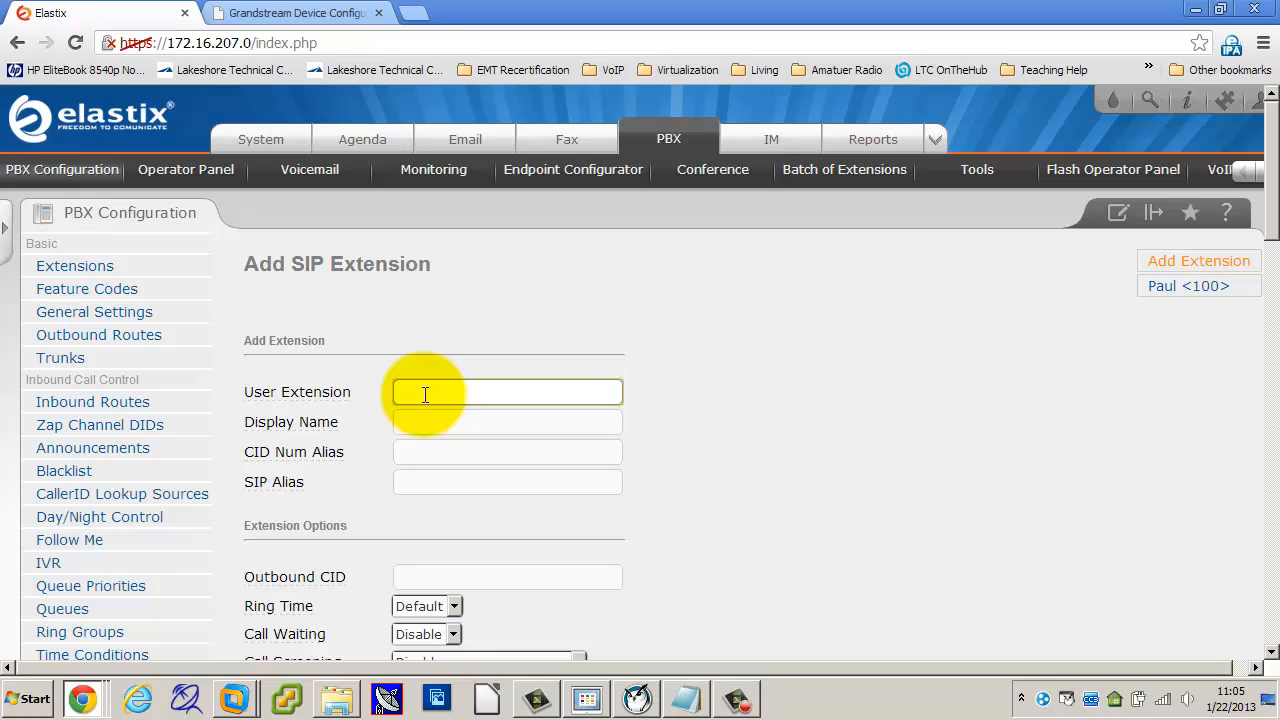
scroll(428, 394, down, 1)
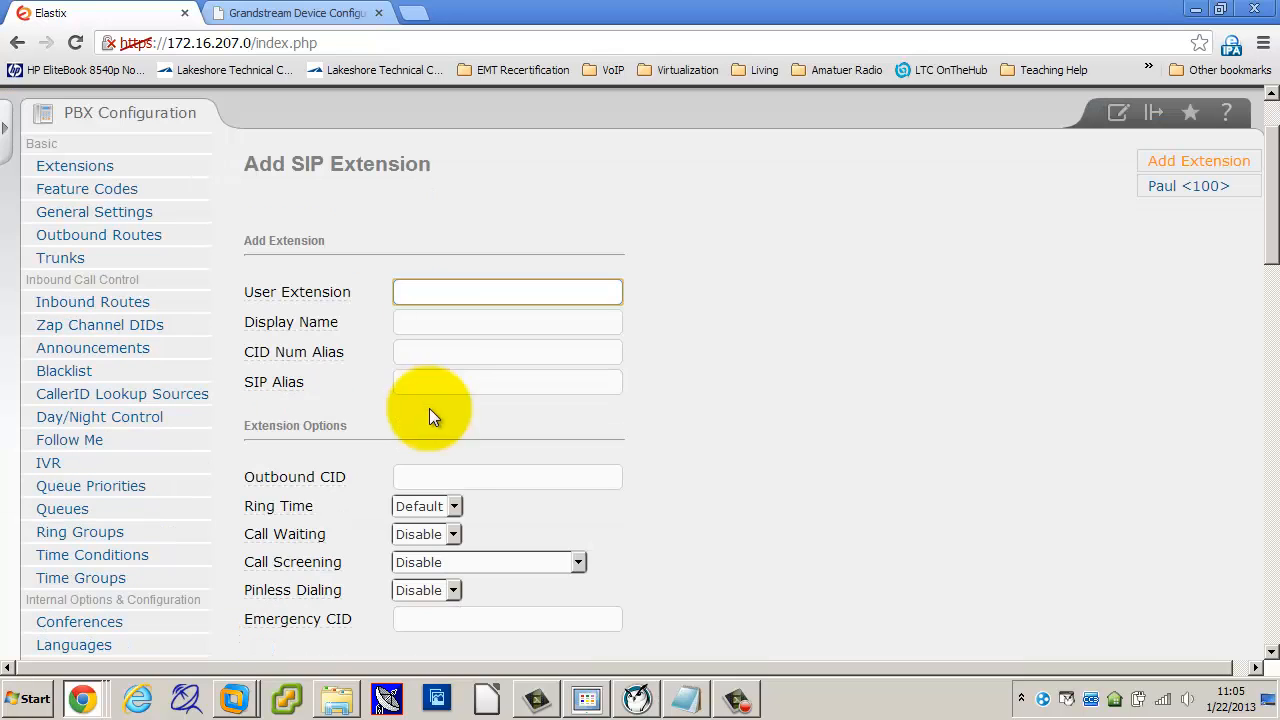
click(430, 325)
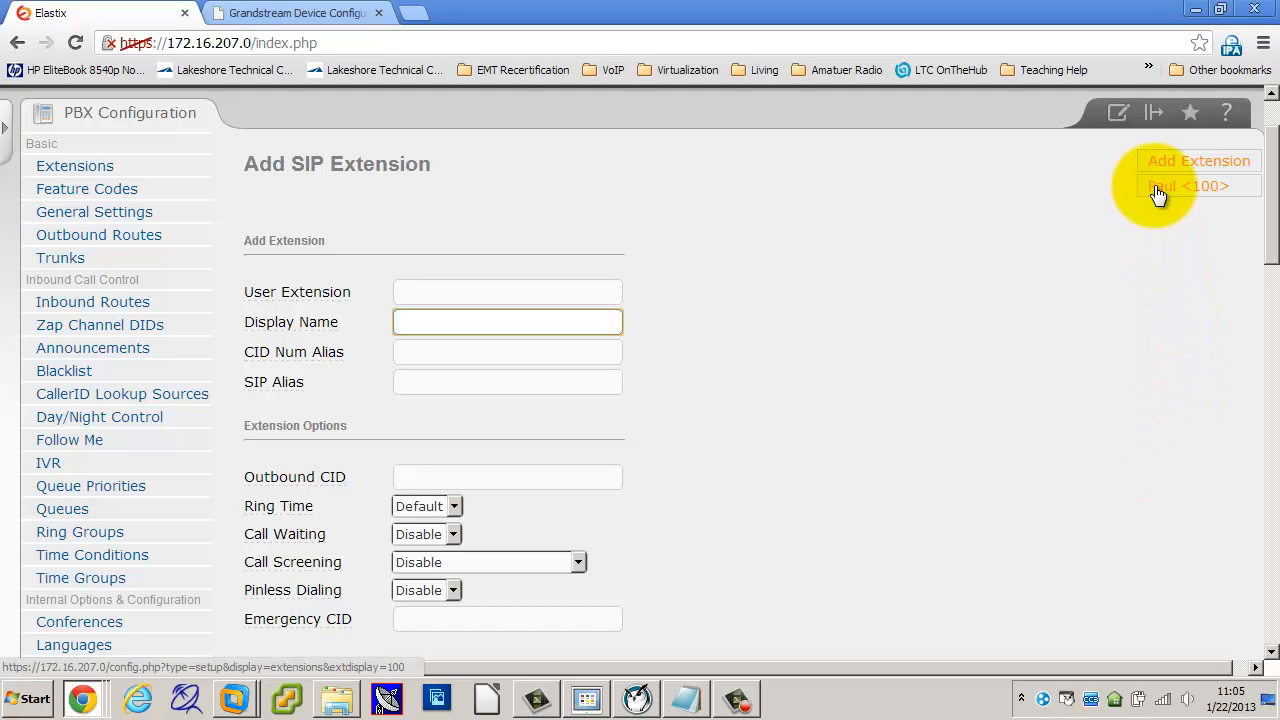
click(417, 318)
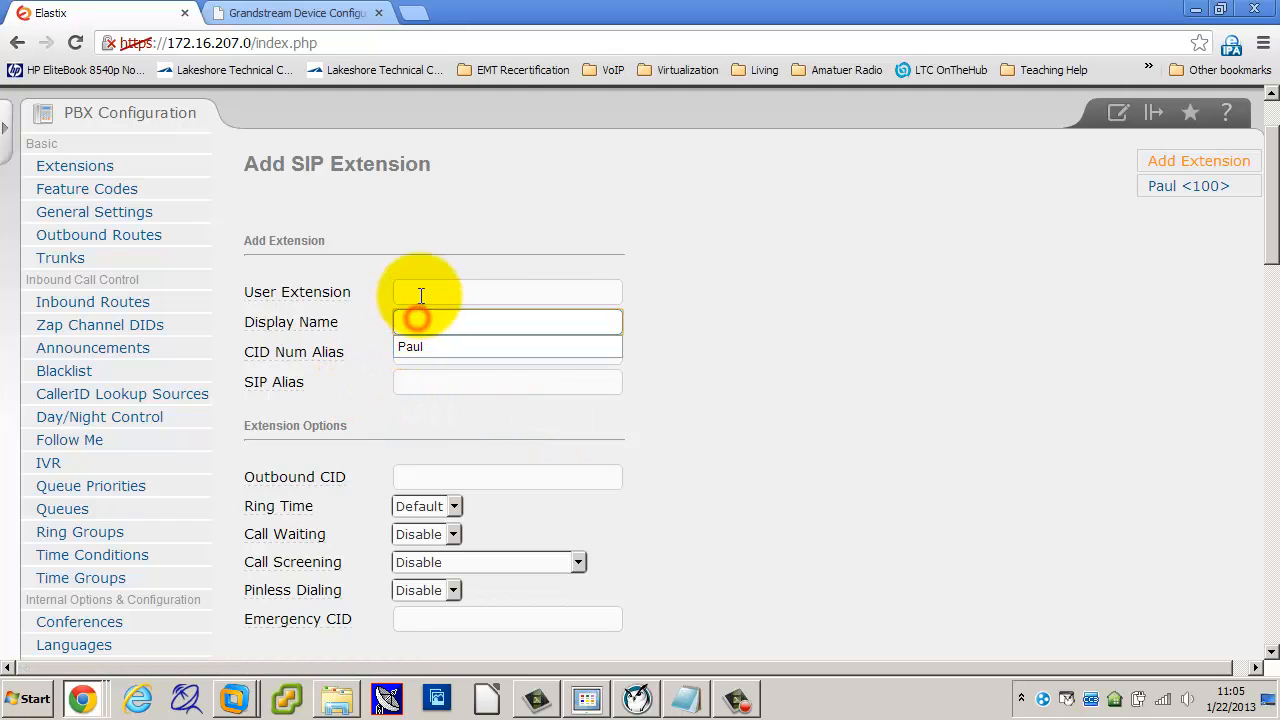
click(766, 346)
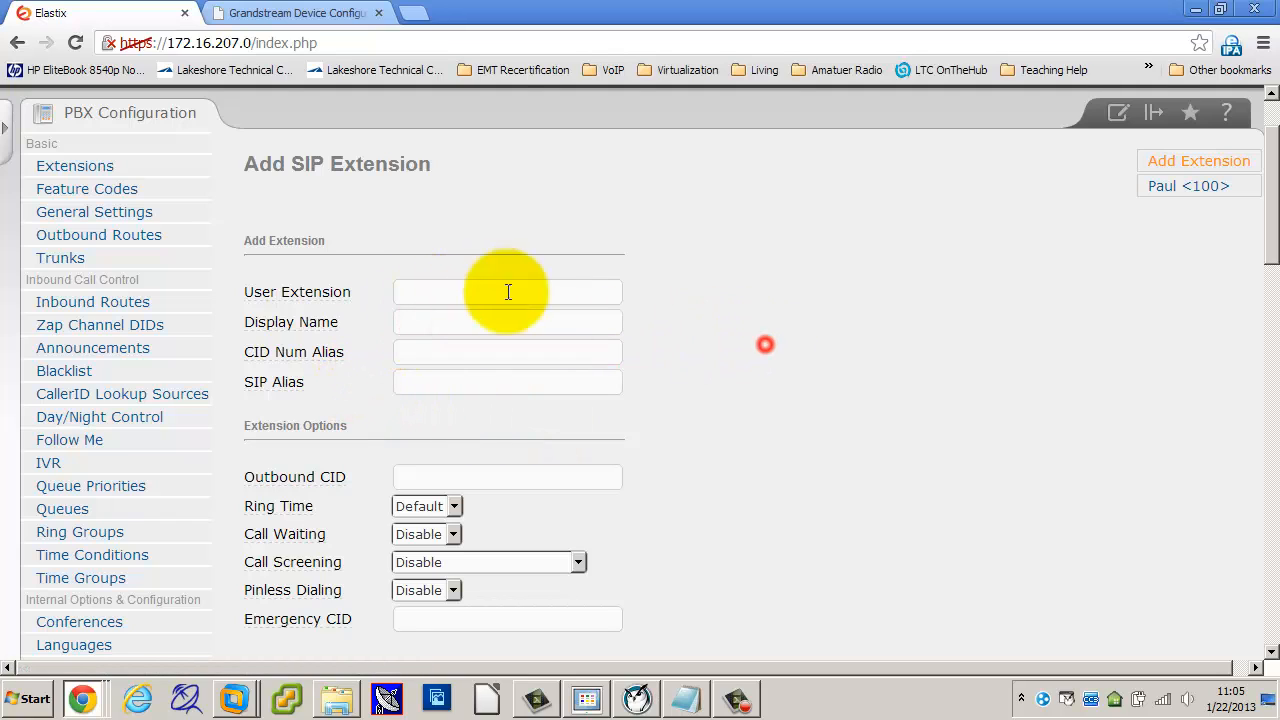
Step: Enter User Extension 101 and the extension's display name
click(407, 291)
click(408, 322)
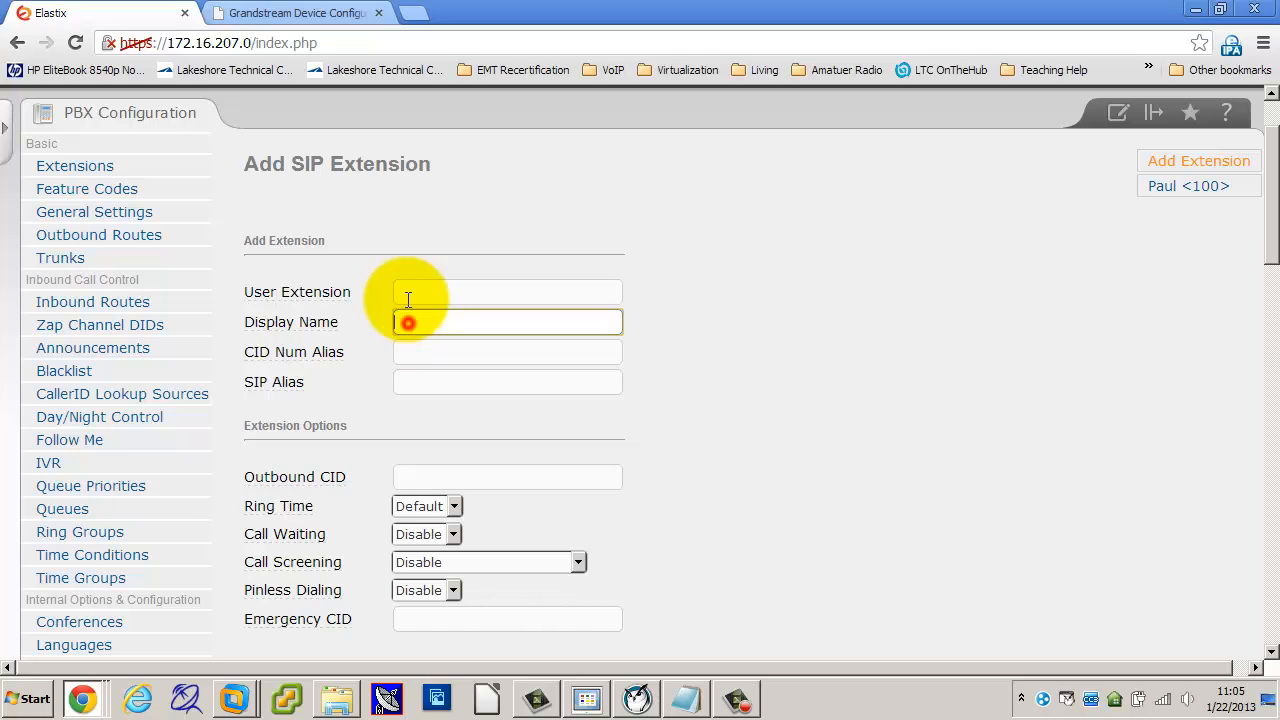
click(408, 292)
click(408, 321)
click(408, 291)
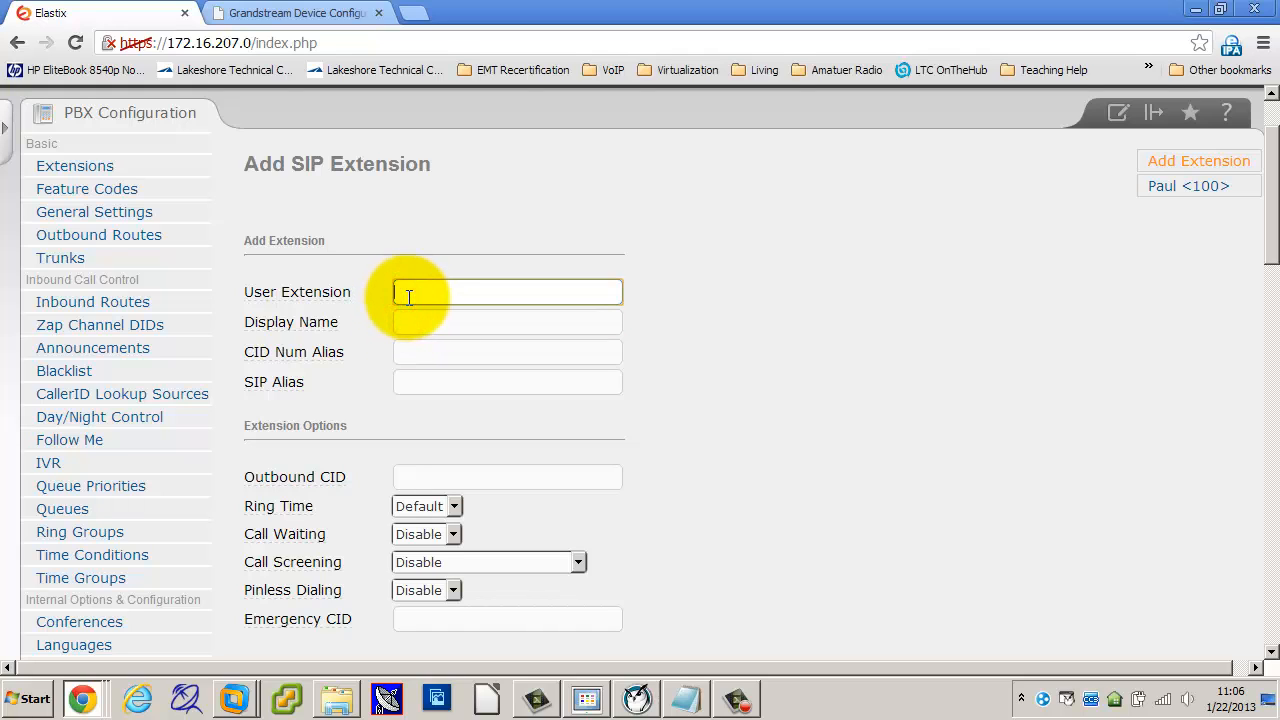
text(101)
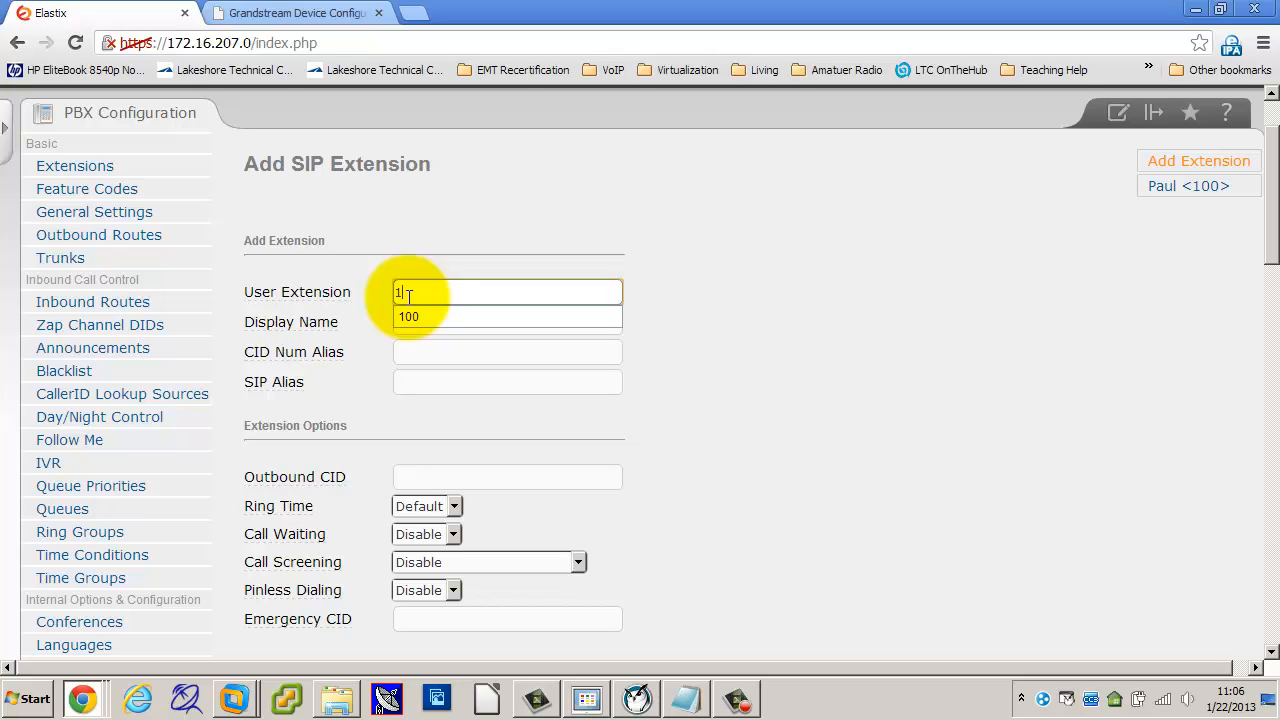
click(408, 320)
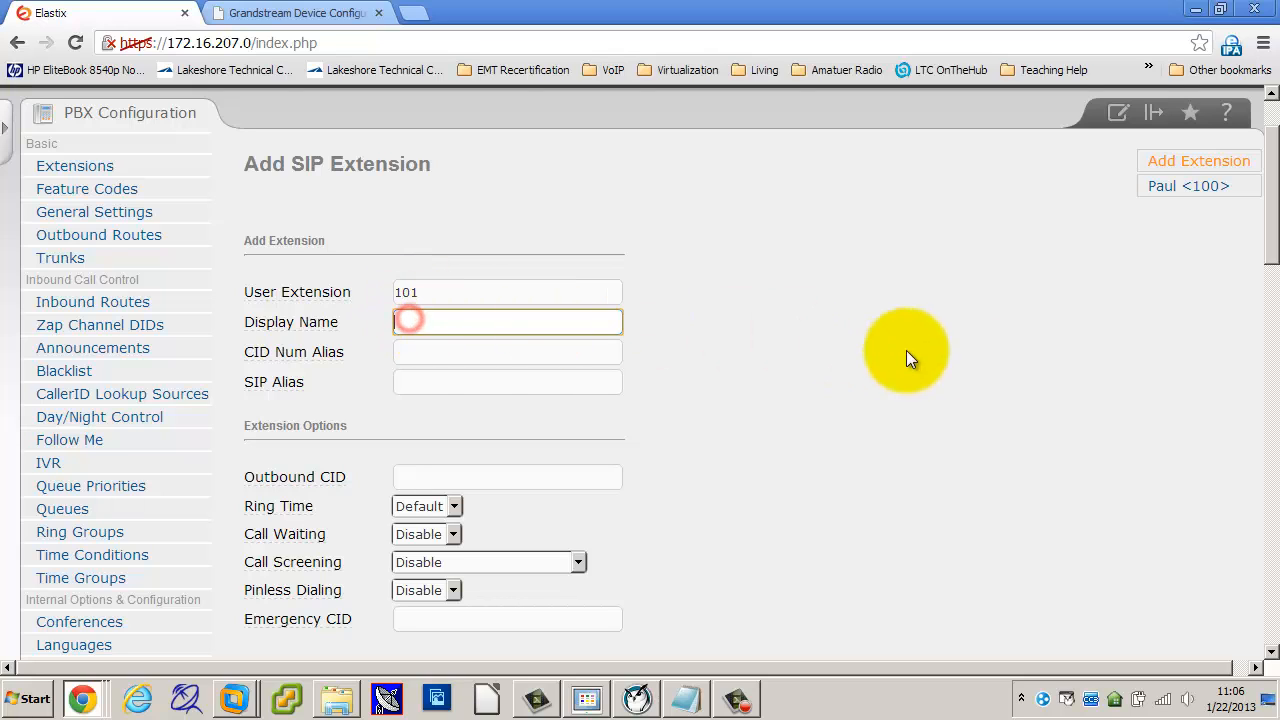
text(Paul 2)
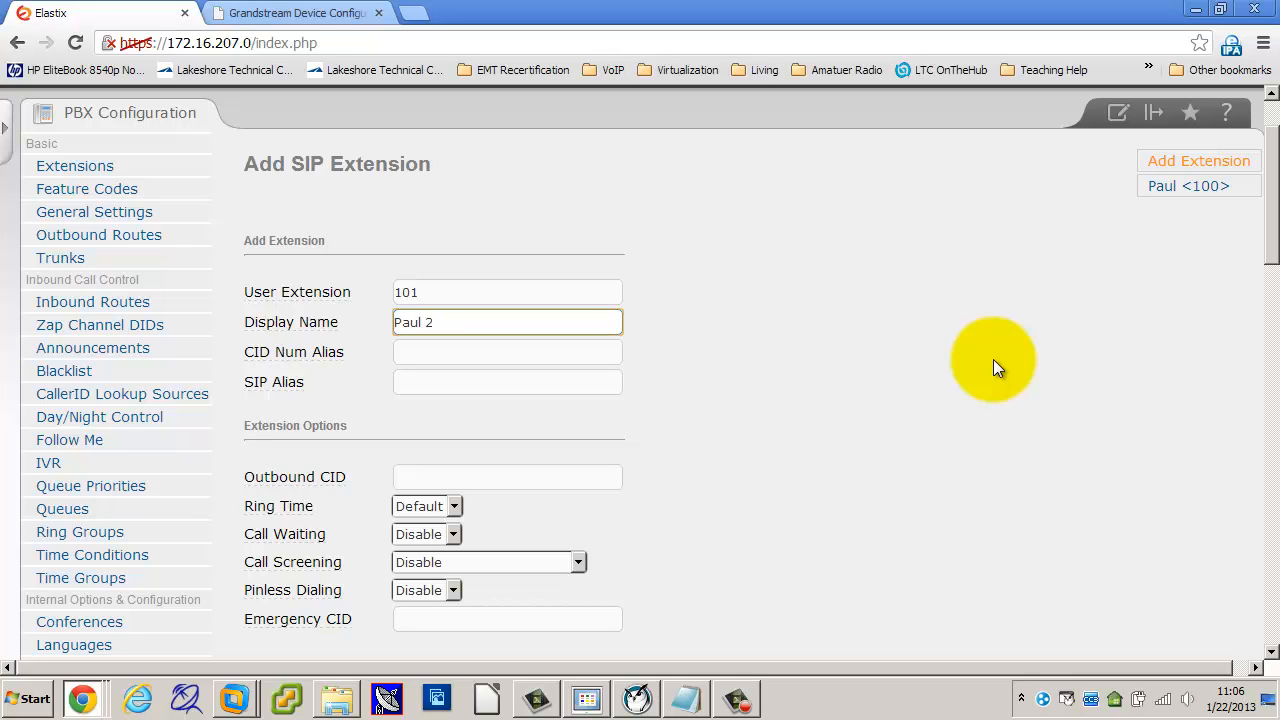
click(1004, 366)
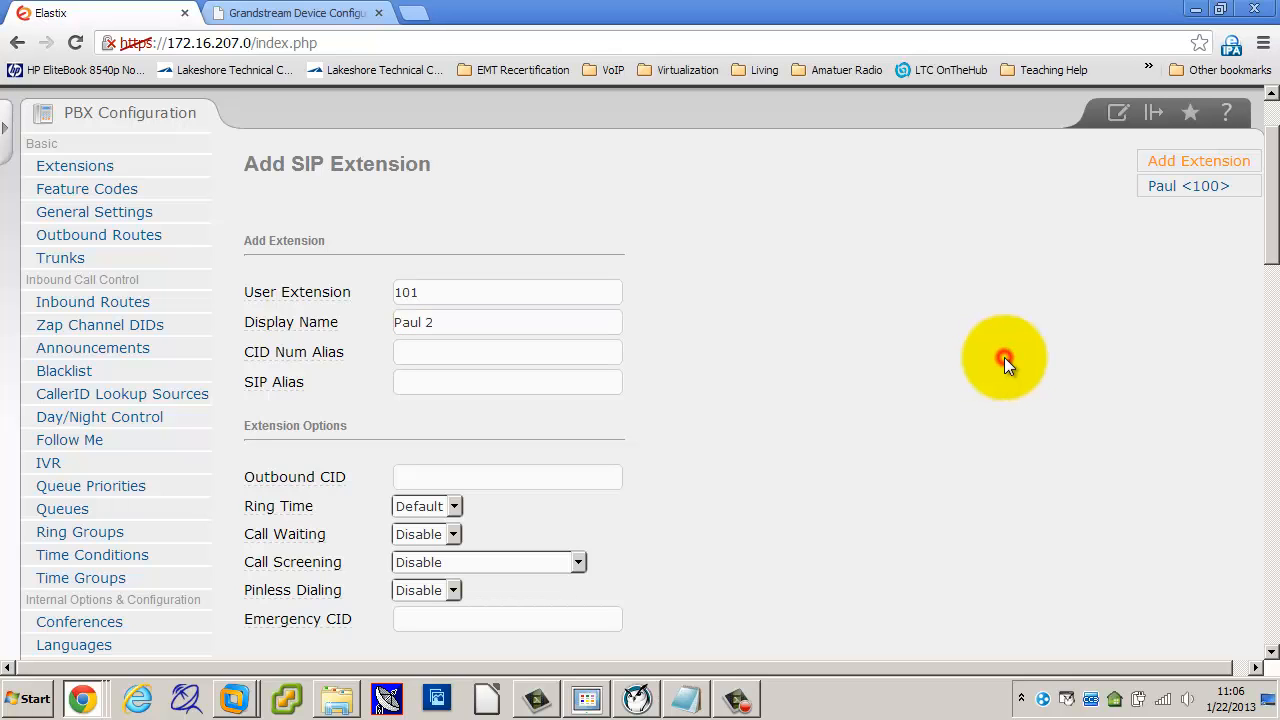
Step: Fill in the extension's SIP secret and submit extension 101
scroll(927, 372, down, 4)
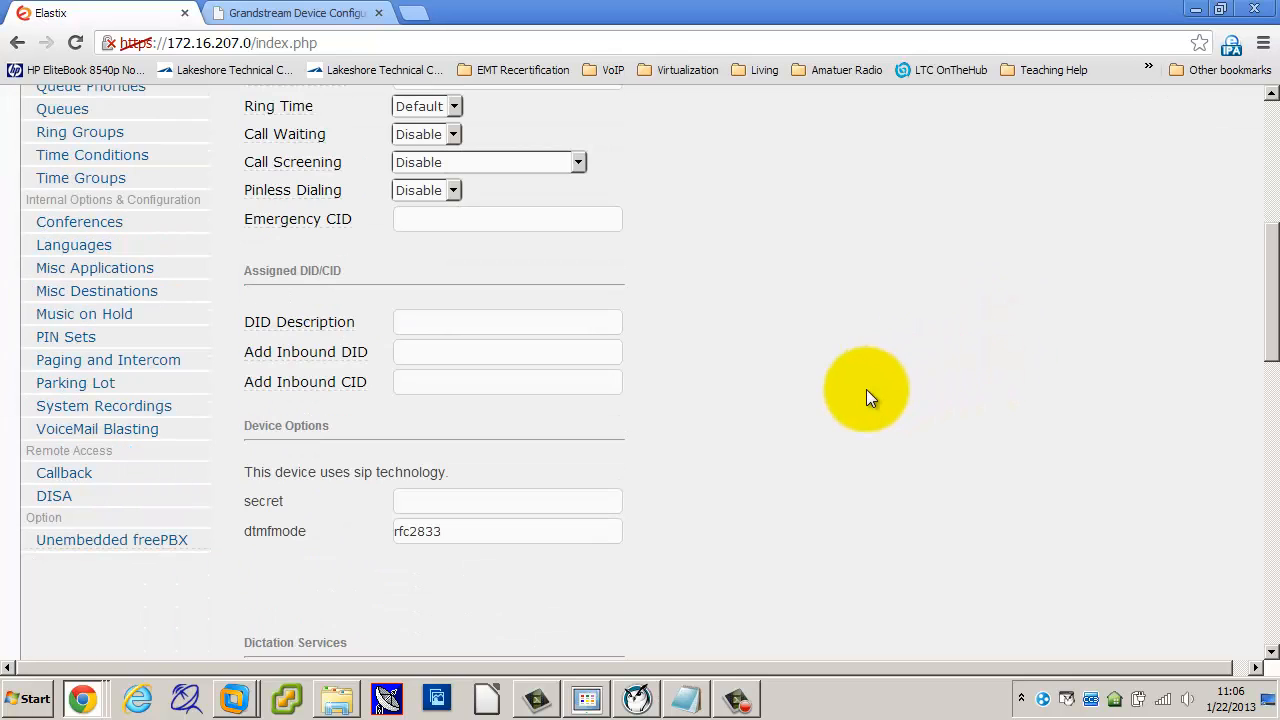
scroll(866, 389, down, 2)
click(481, 302)
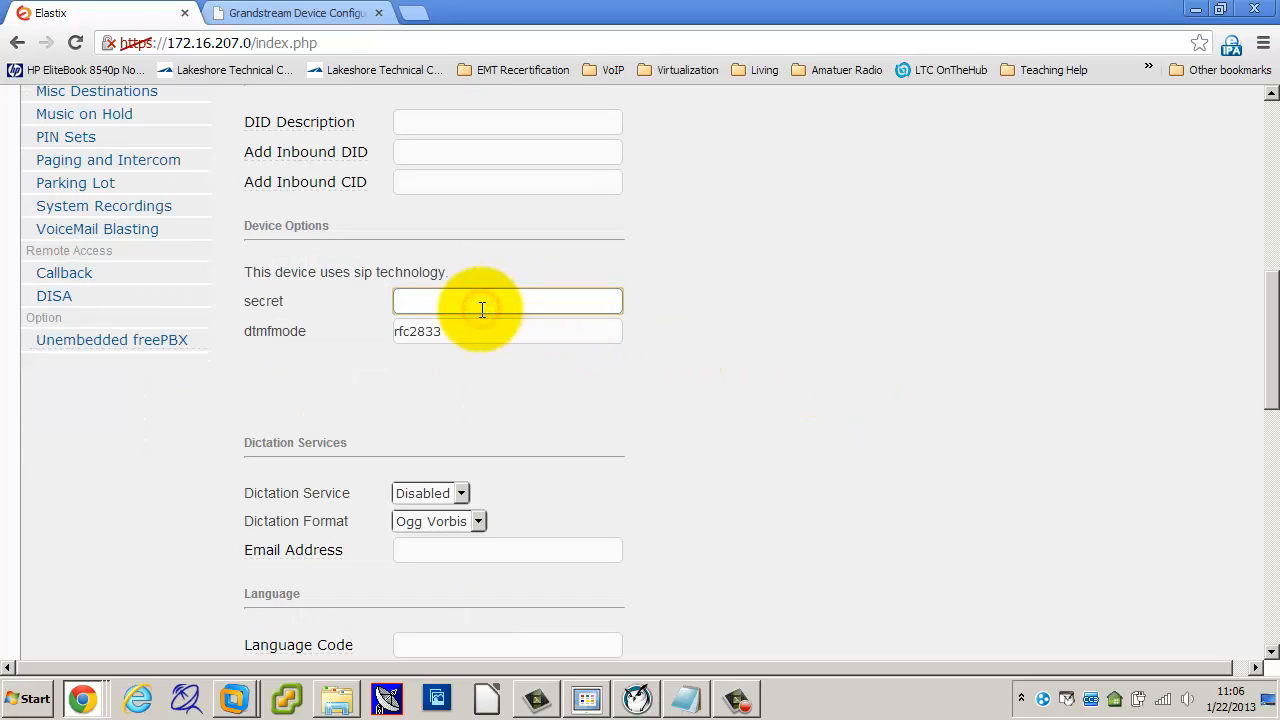
text(password)
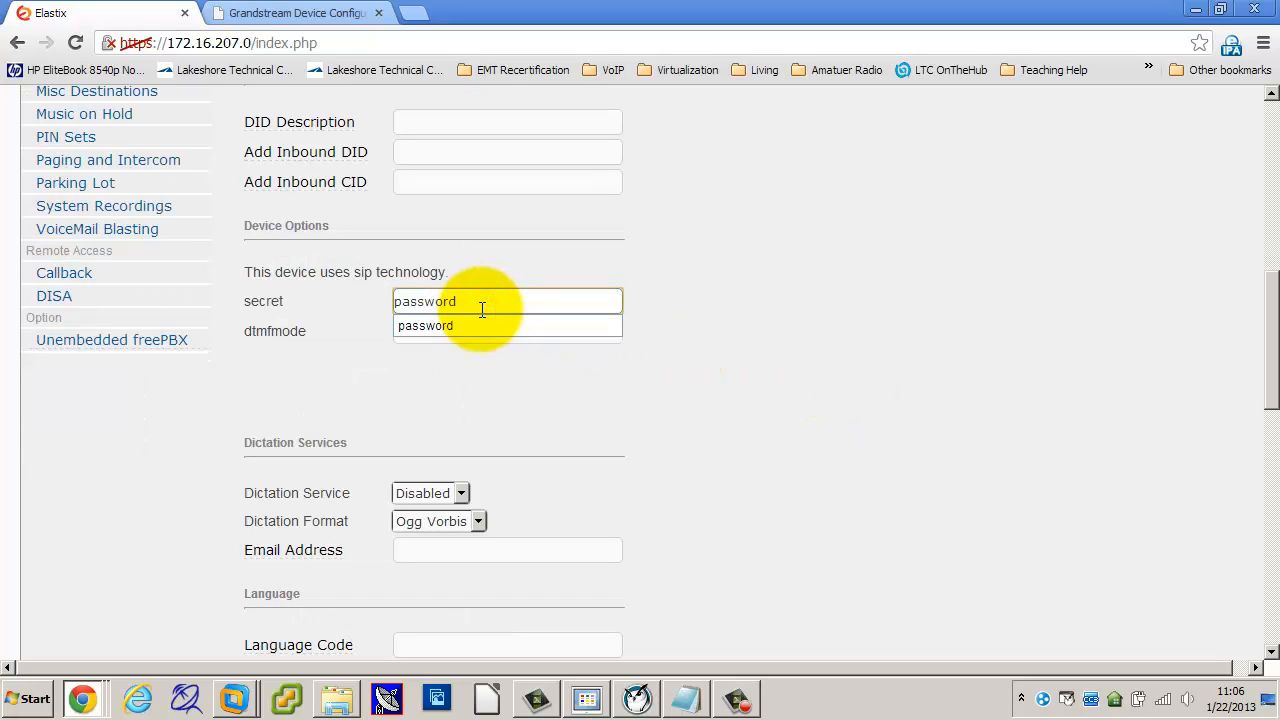
scroll(838, 401, down, 4)
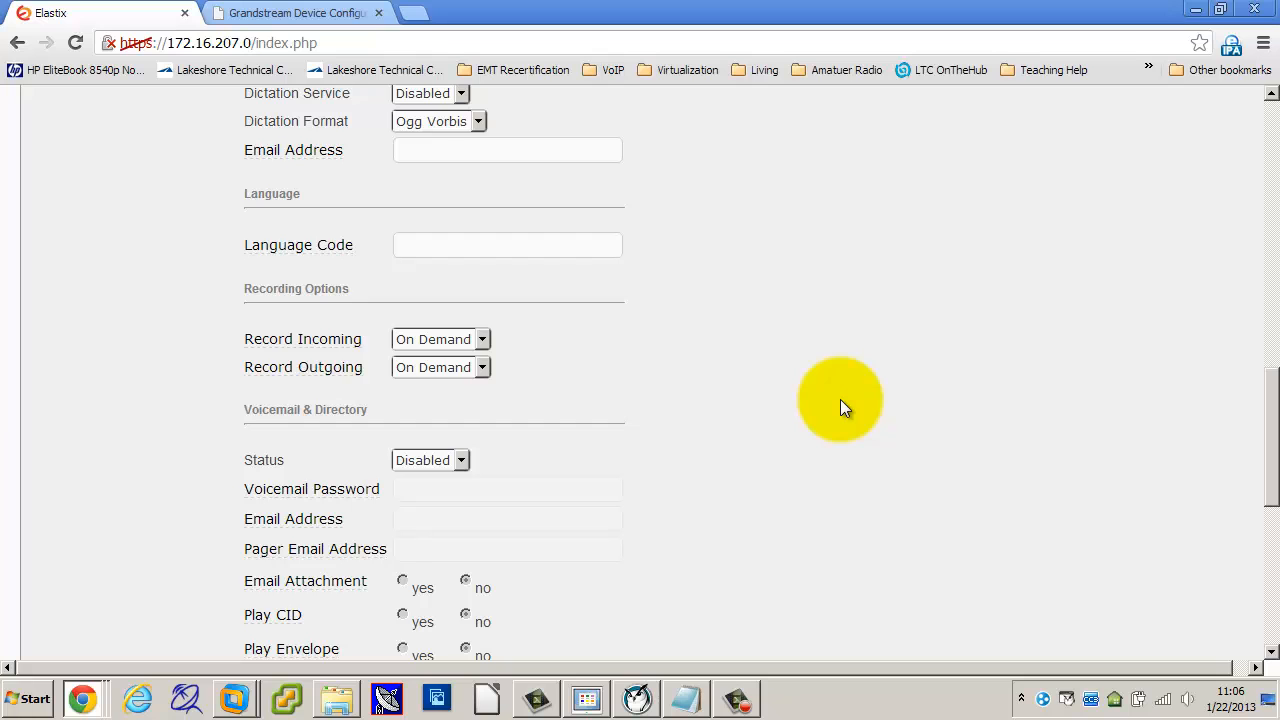
scroll(840, 399, down, 6)
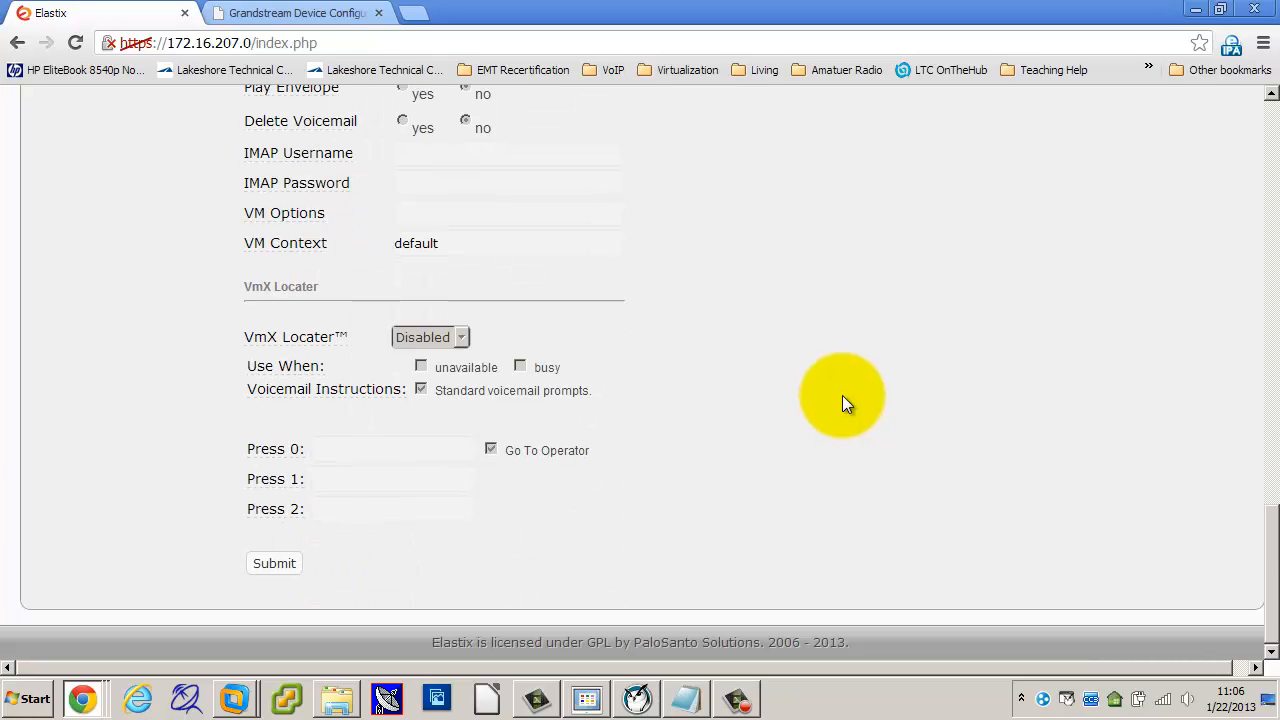
scroll(843, 394, up, 10)
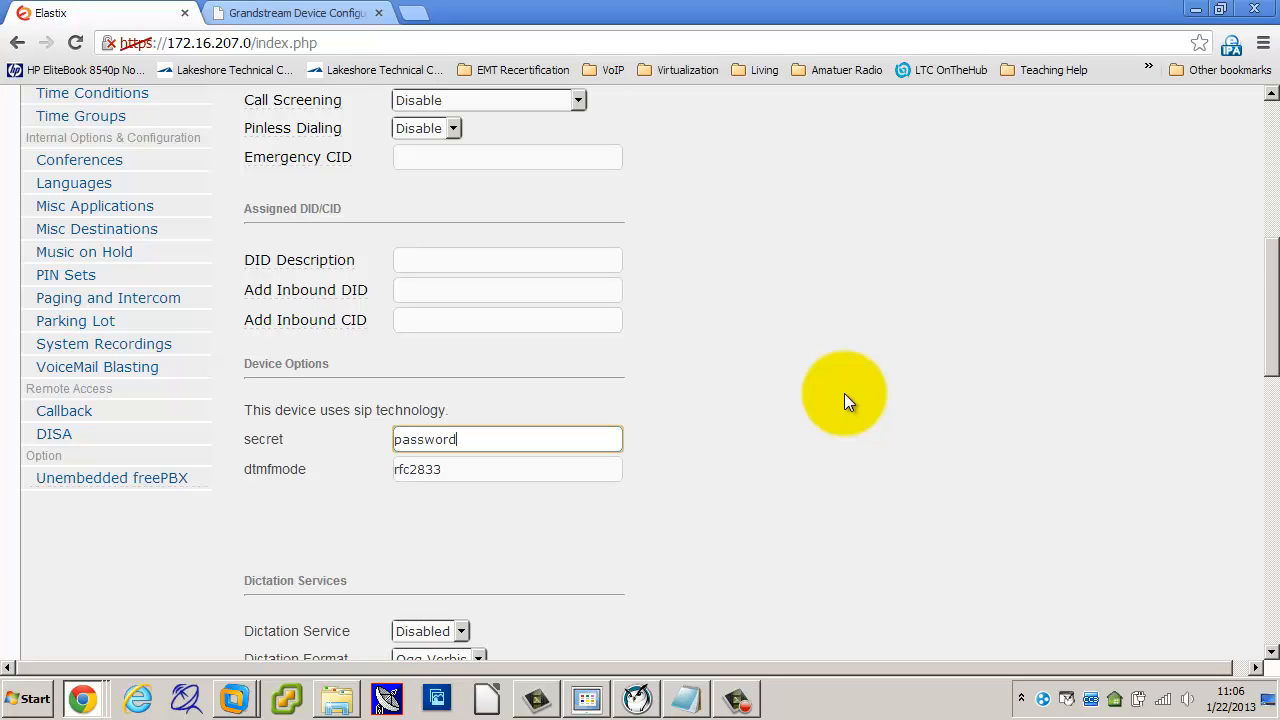
scroll(844, 393, down, 10)
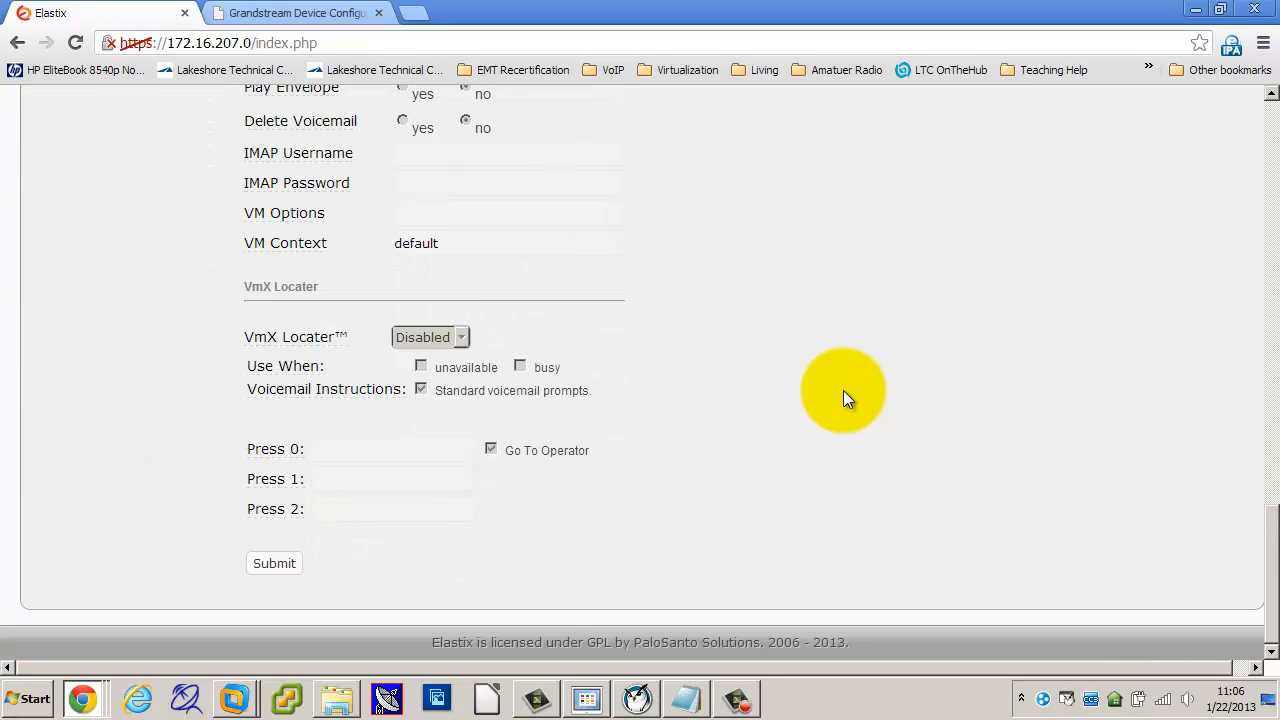
click(268, 563)
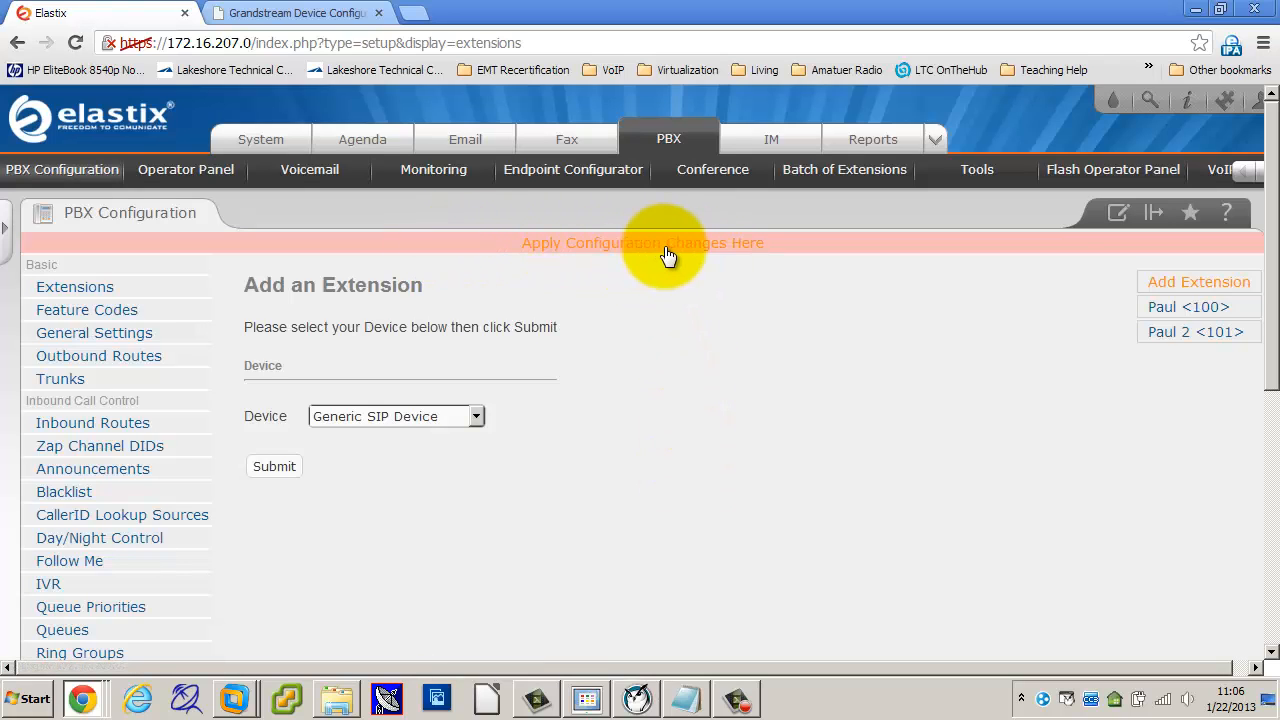
Step: Apply the pending Elastix configuration changes
click(668, 244)
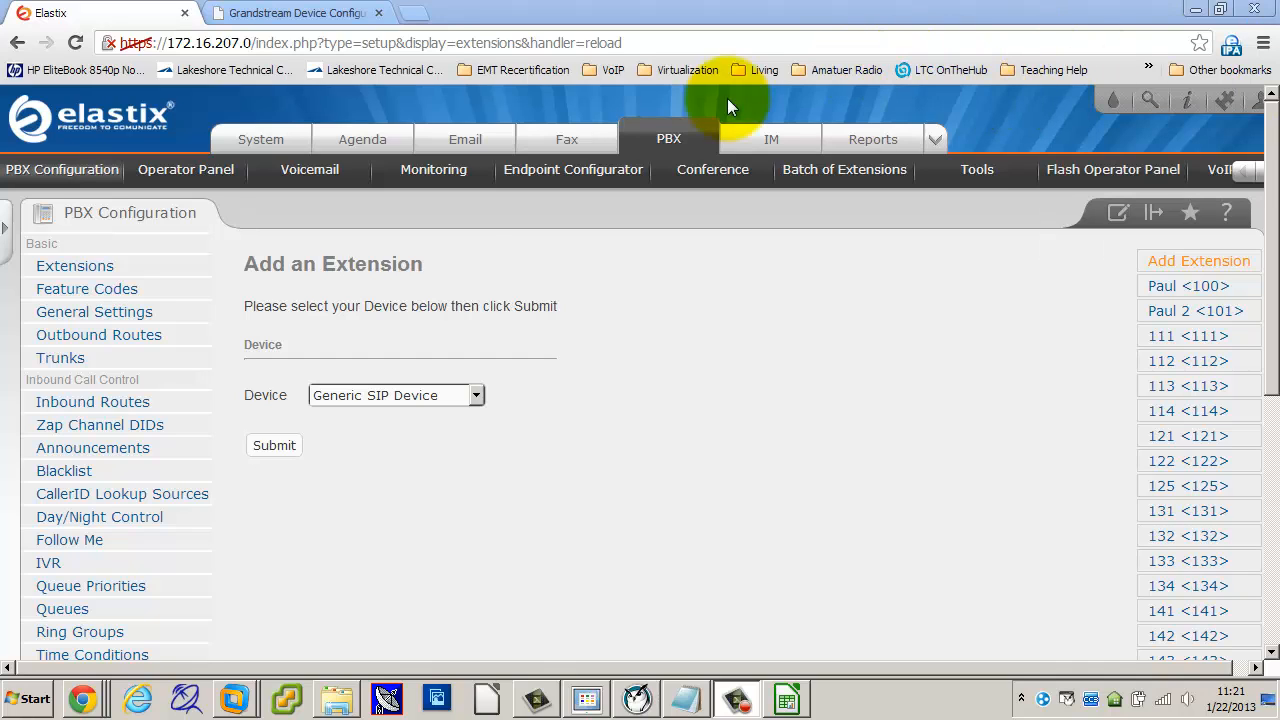
Step: Log back into the Grandstream configuration page with the admin password
click(308, 14)
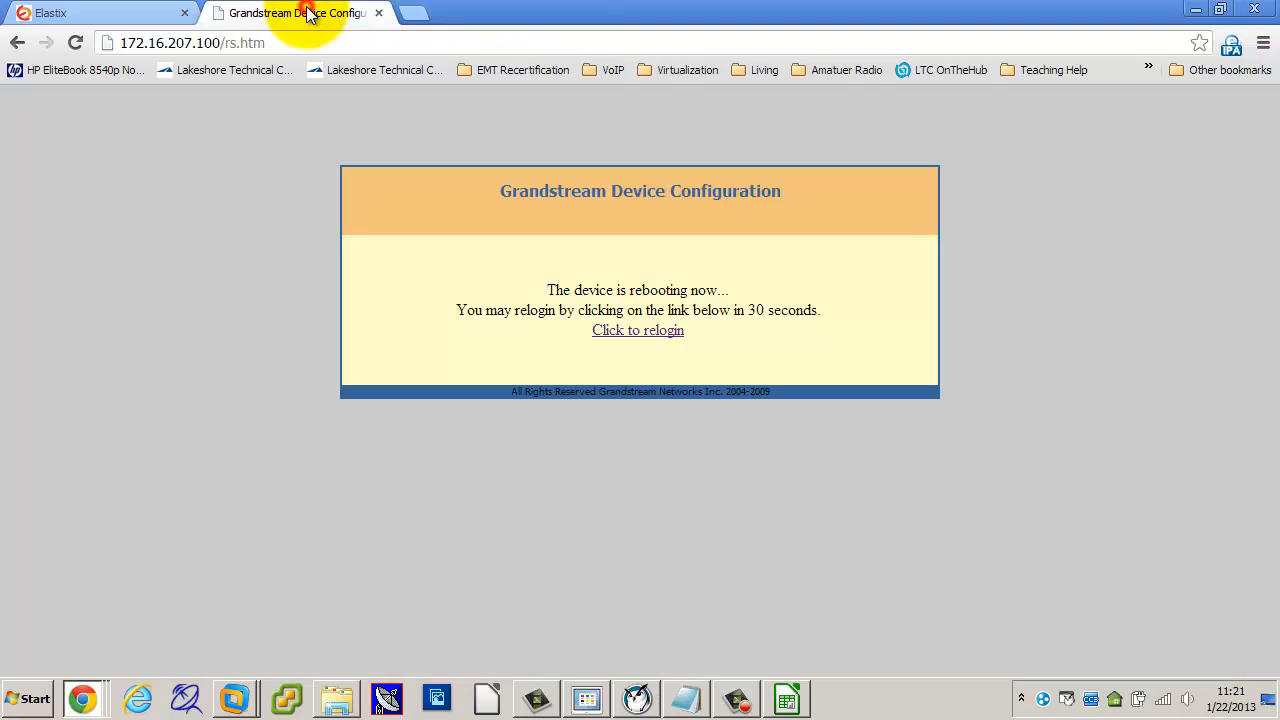
click(641, 327)
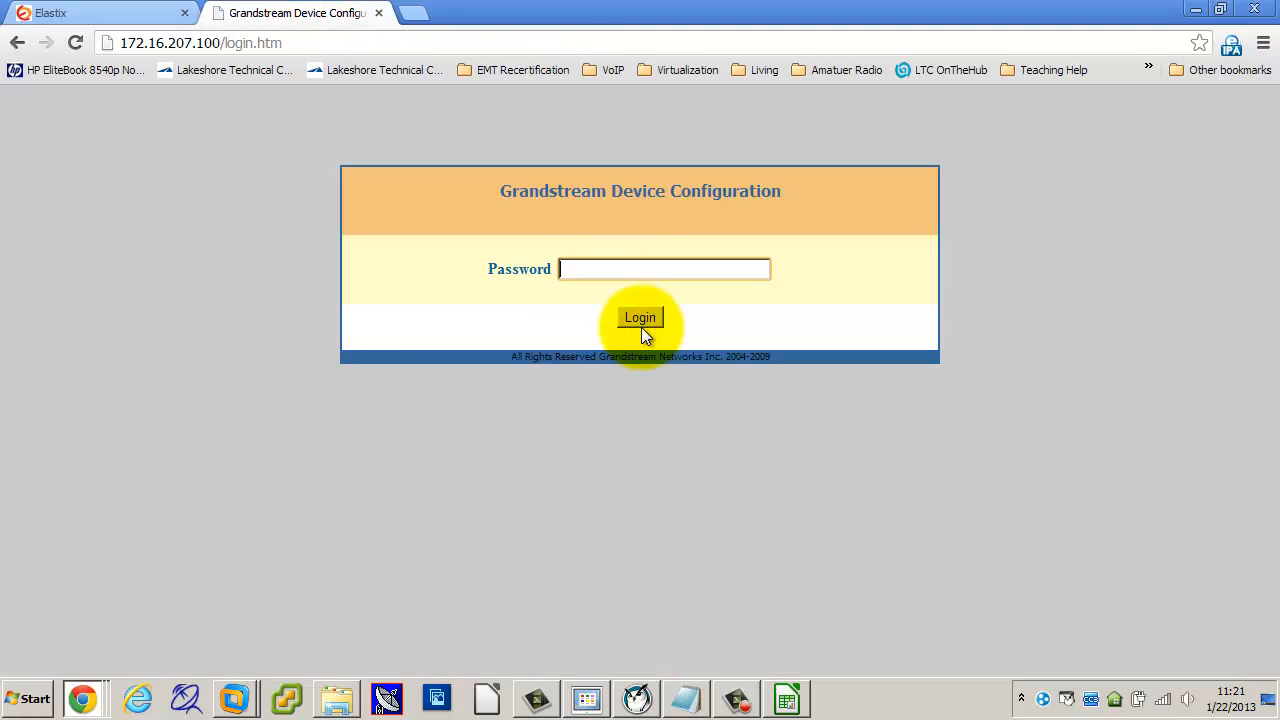
click(634, 266)
text(admin)
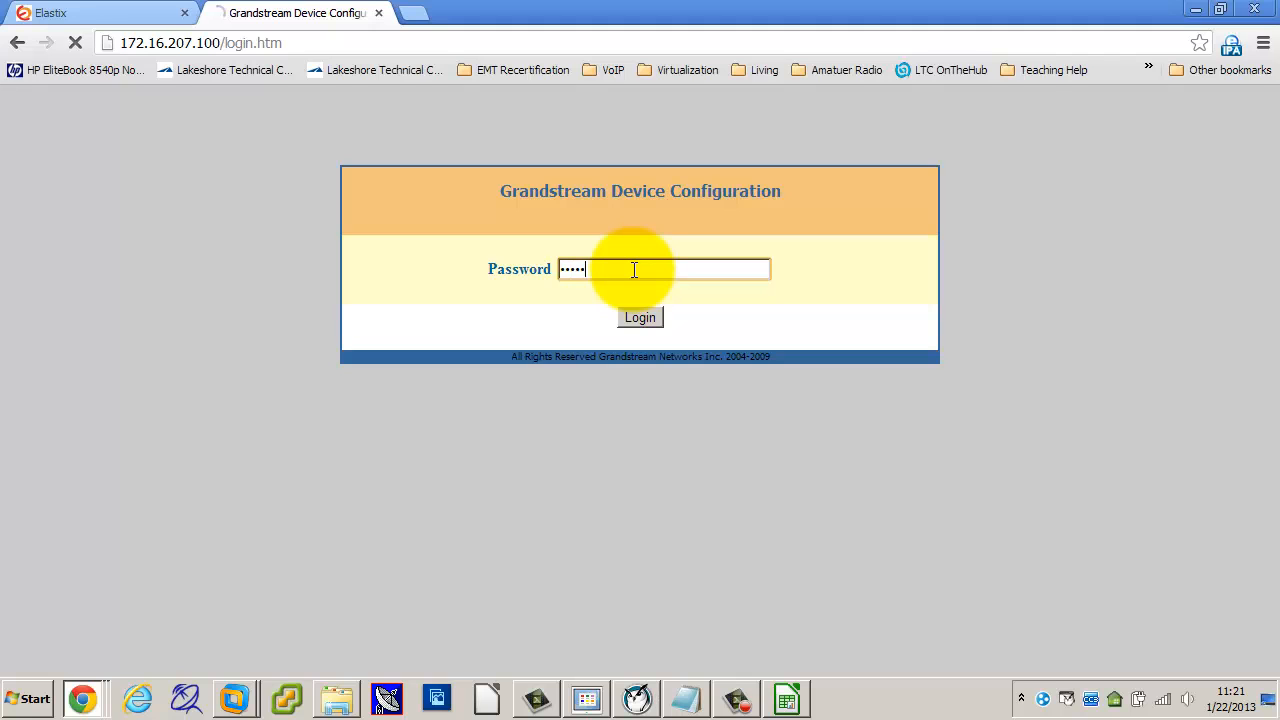
key(Return)
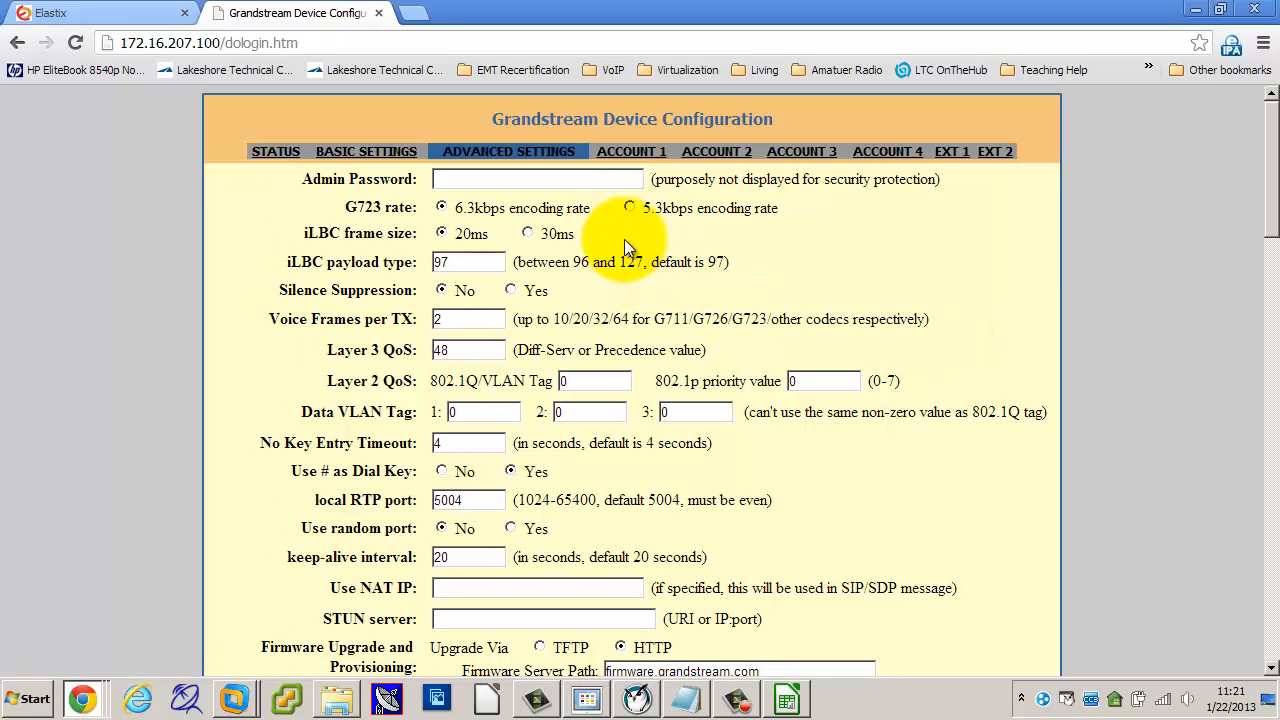
Step: Open Account 1 and check SIP User ID 100 and SIP Server 172.16.207.0
click(642, 160)
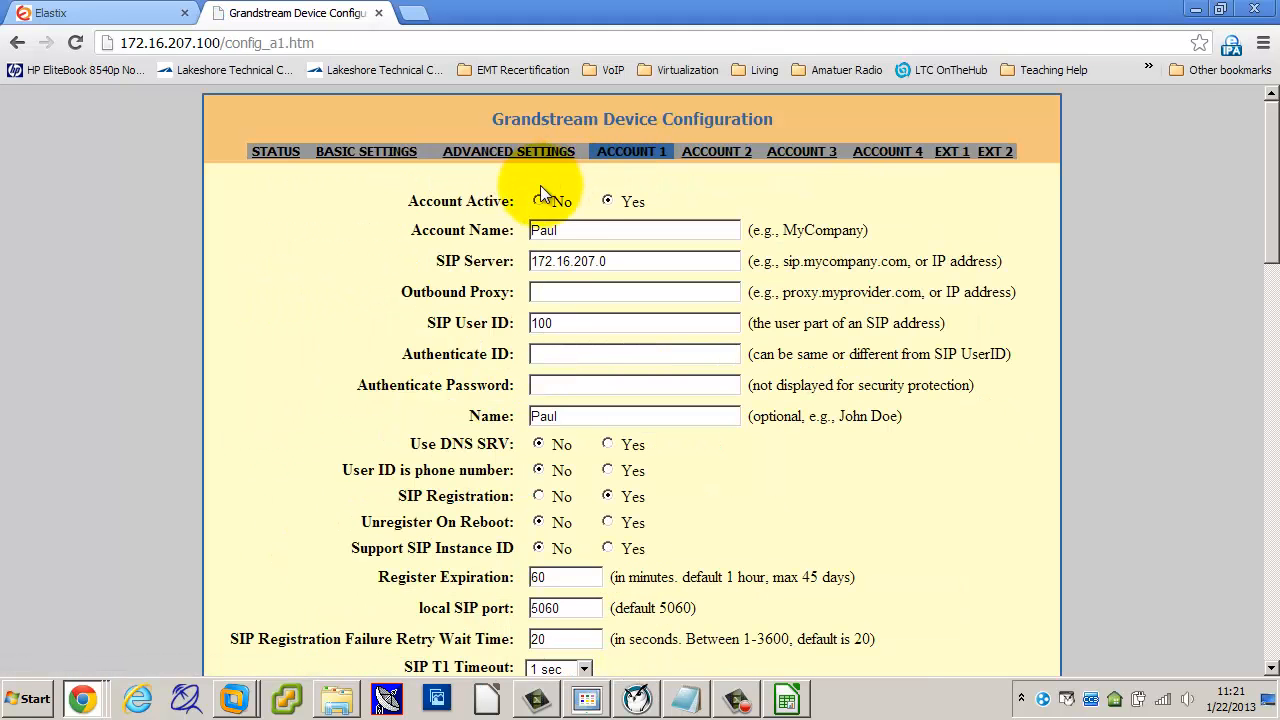
double_click(571, 326)
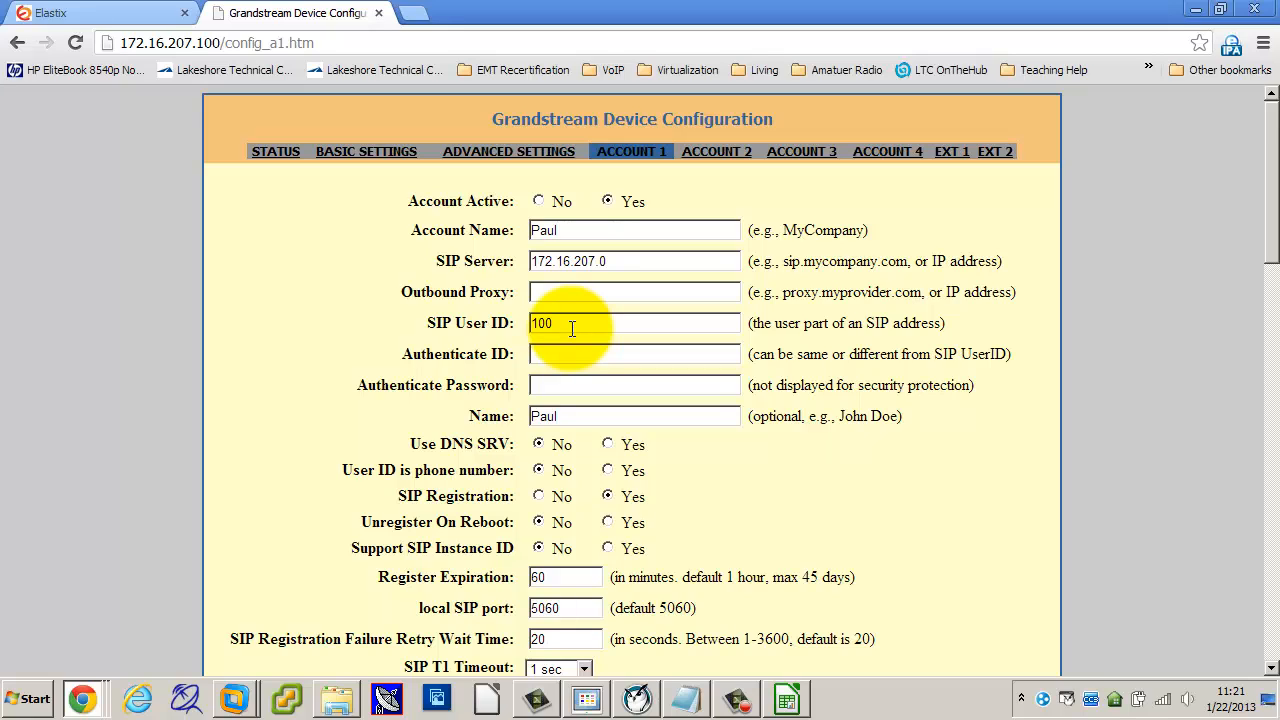
click(643, 262)
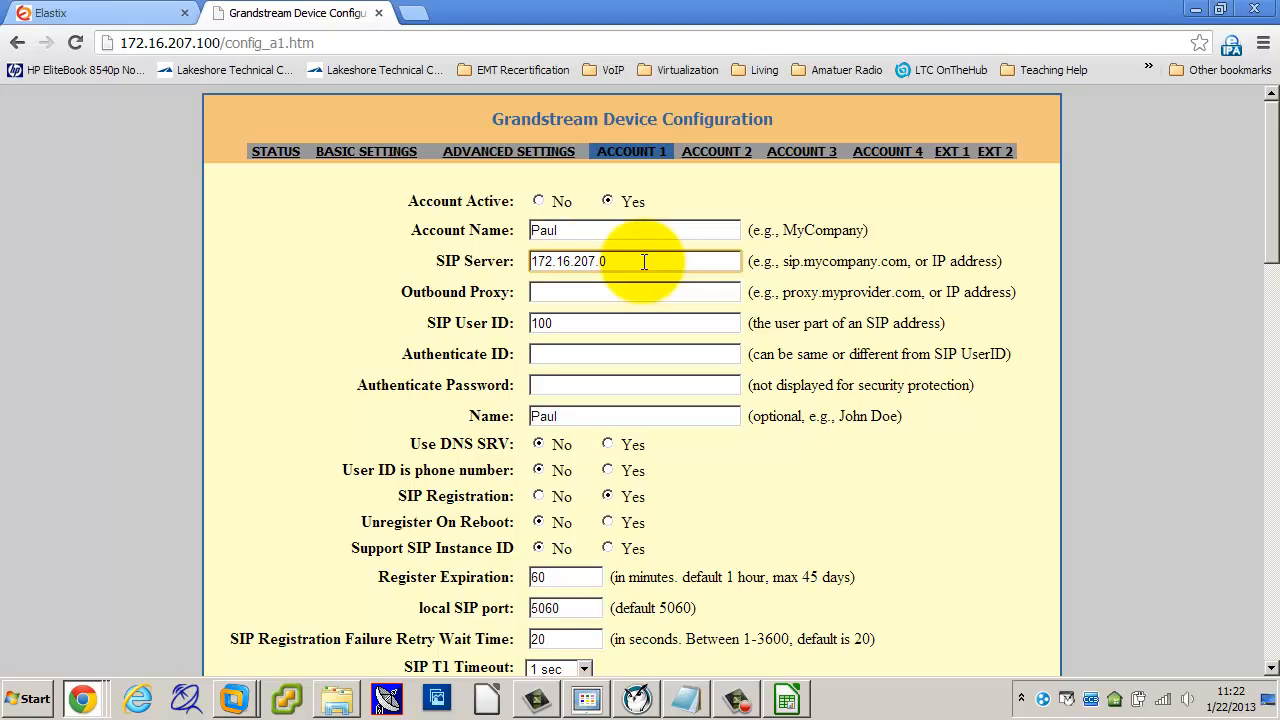
click(643, 262)
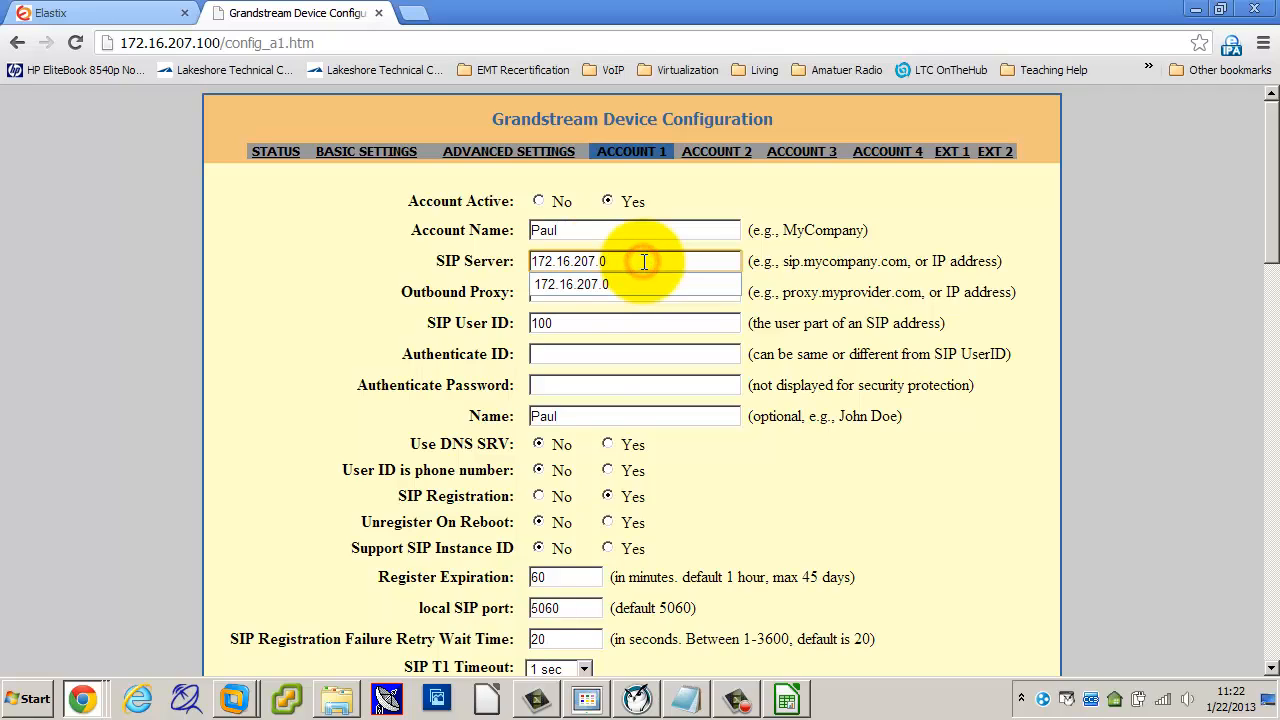
scroll(643, 262, down, 1)
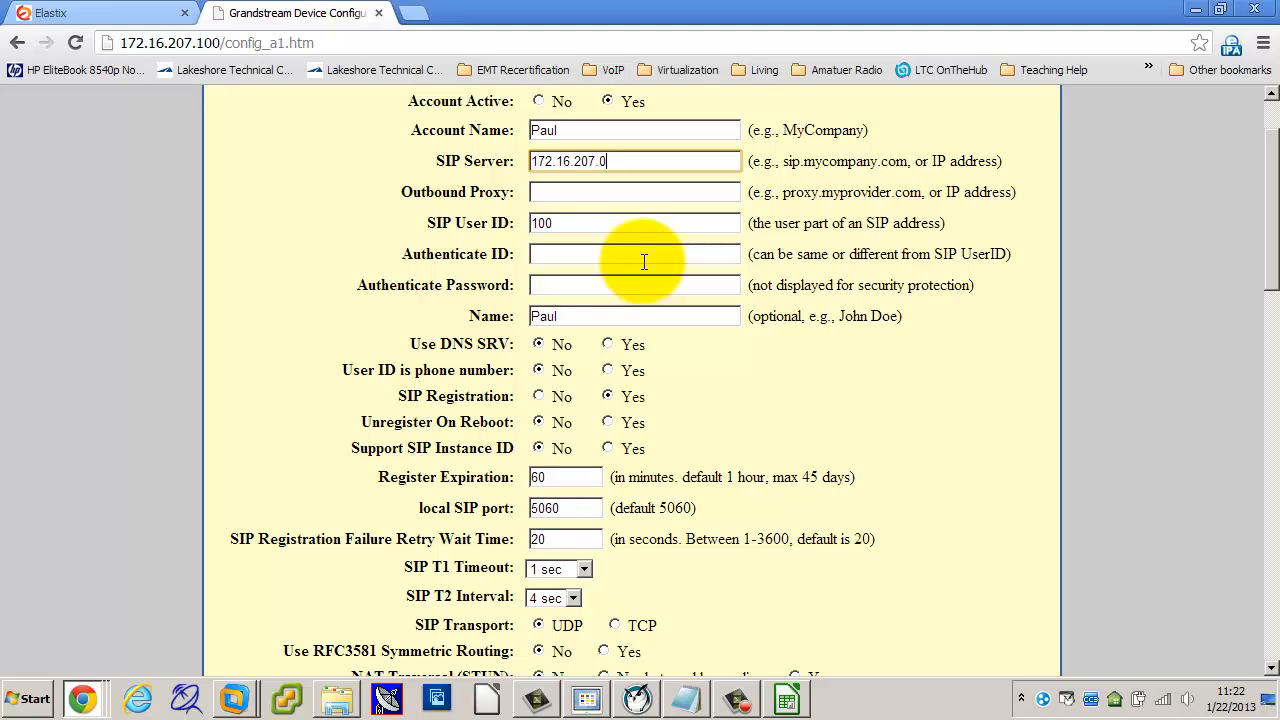
click(632, 160)
drag(632, 160, 514, 160)
drag(429, 158, 516, 161)
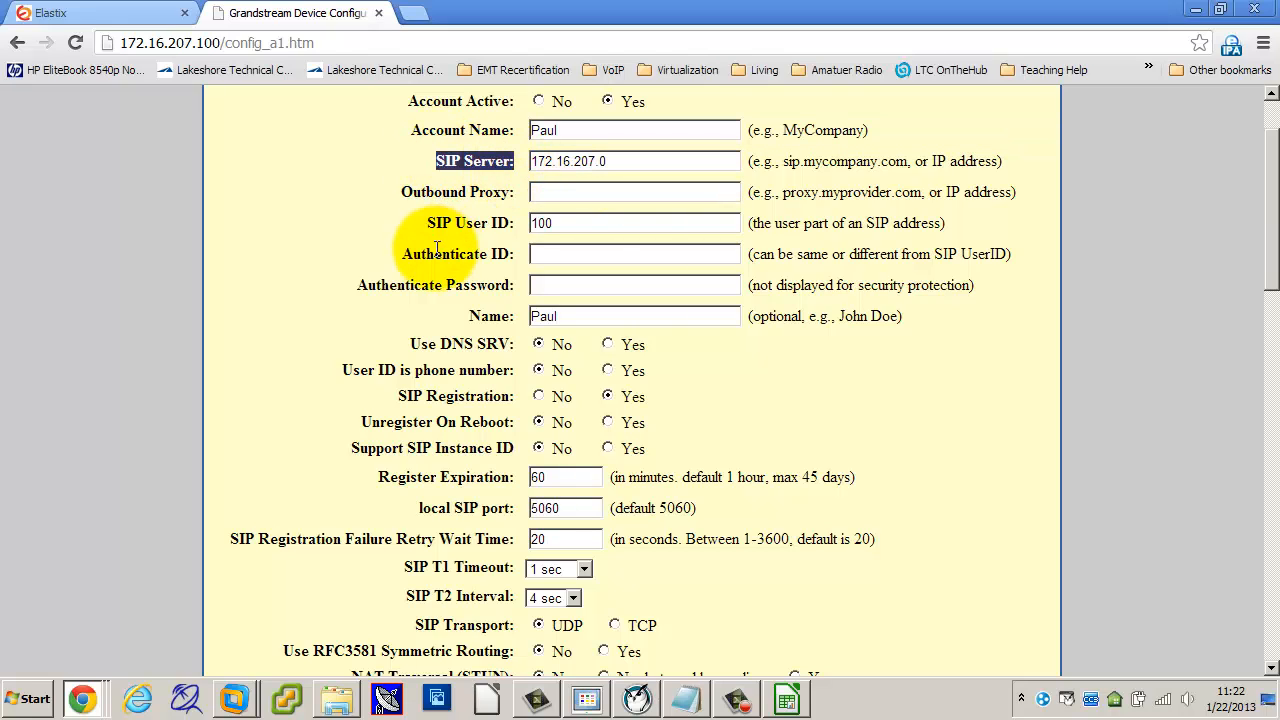
drag(430, 226, 517, 226)
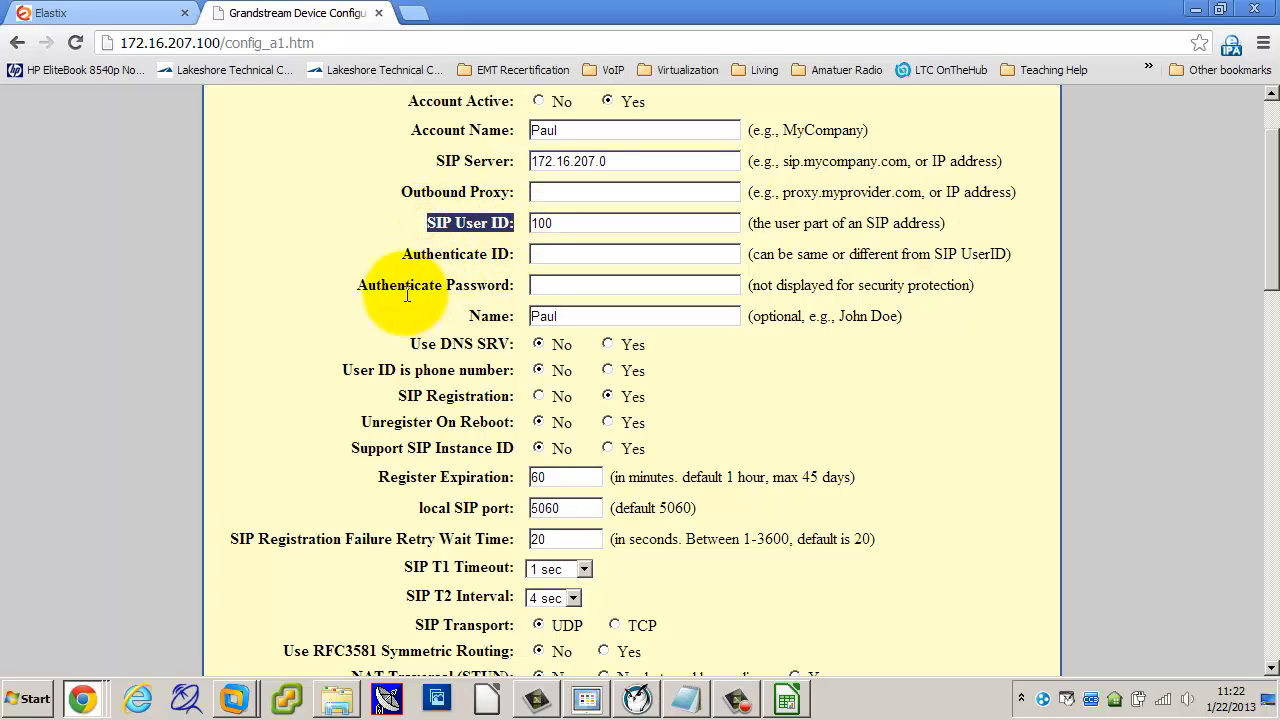
drag(356, 285, 548, 272)
drag(509, 223, 428, 222)
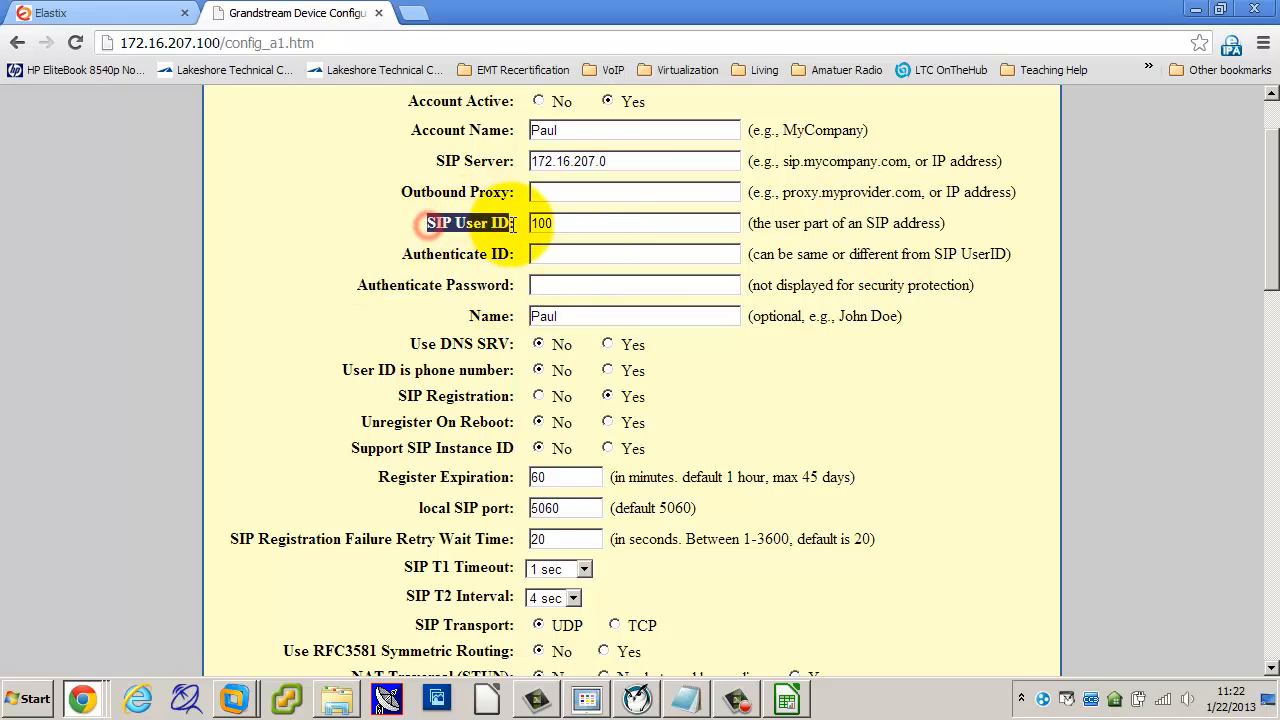
drag(434, 161, 516, 162)
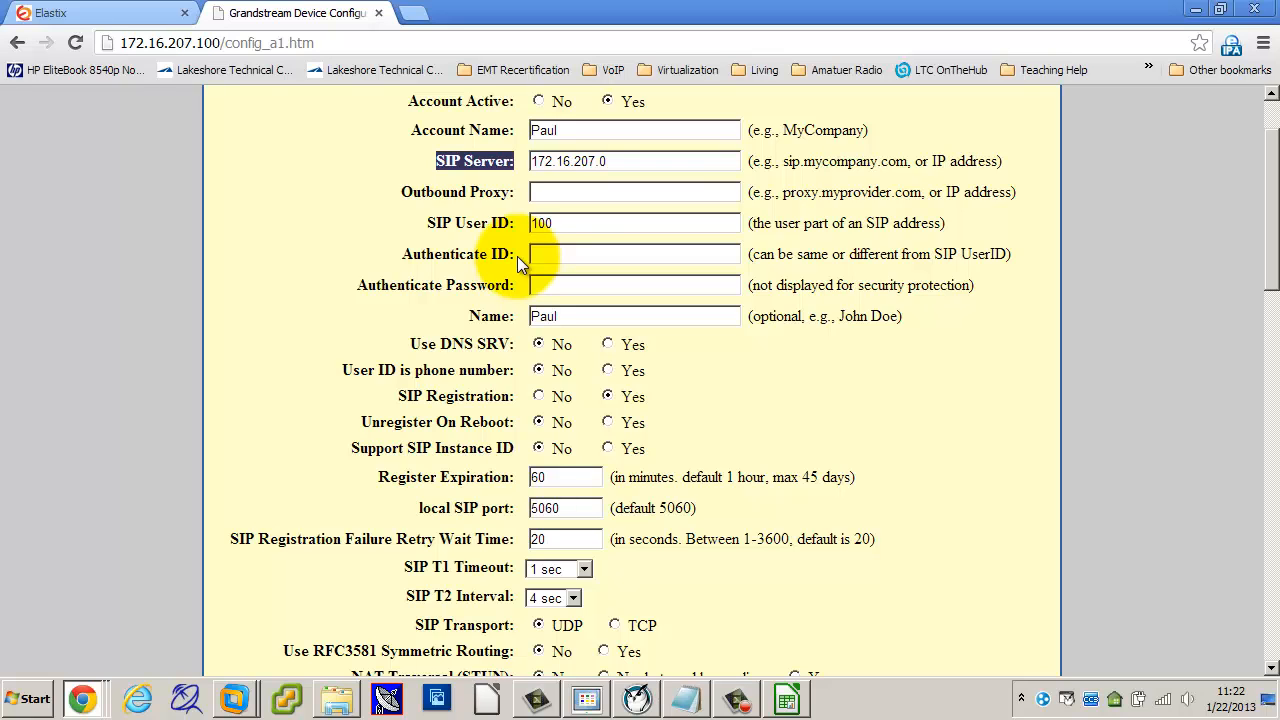
click(429, 306)
scroll(430, 307, down, 2)
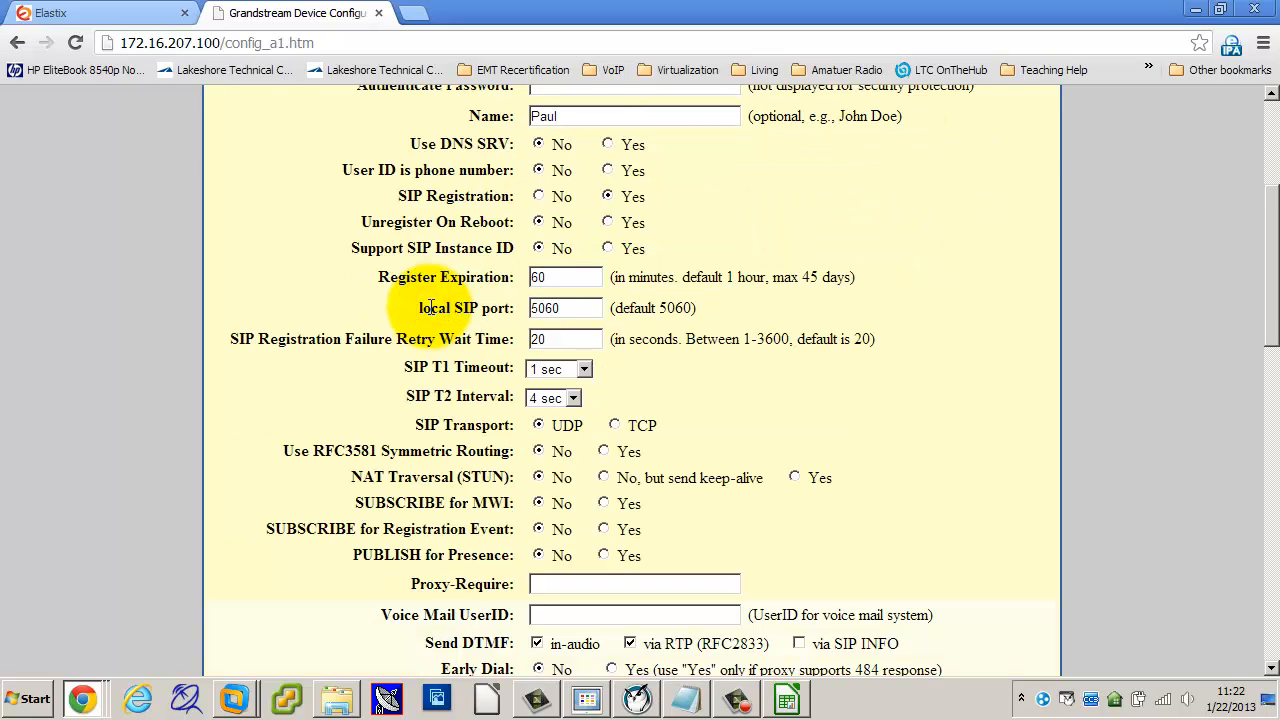
scroll(430, 307, up, 3)
drag(436, 262, 513, 266)
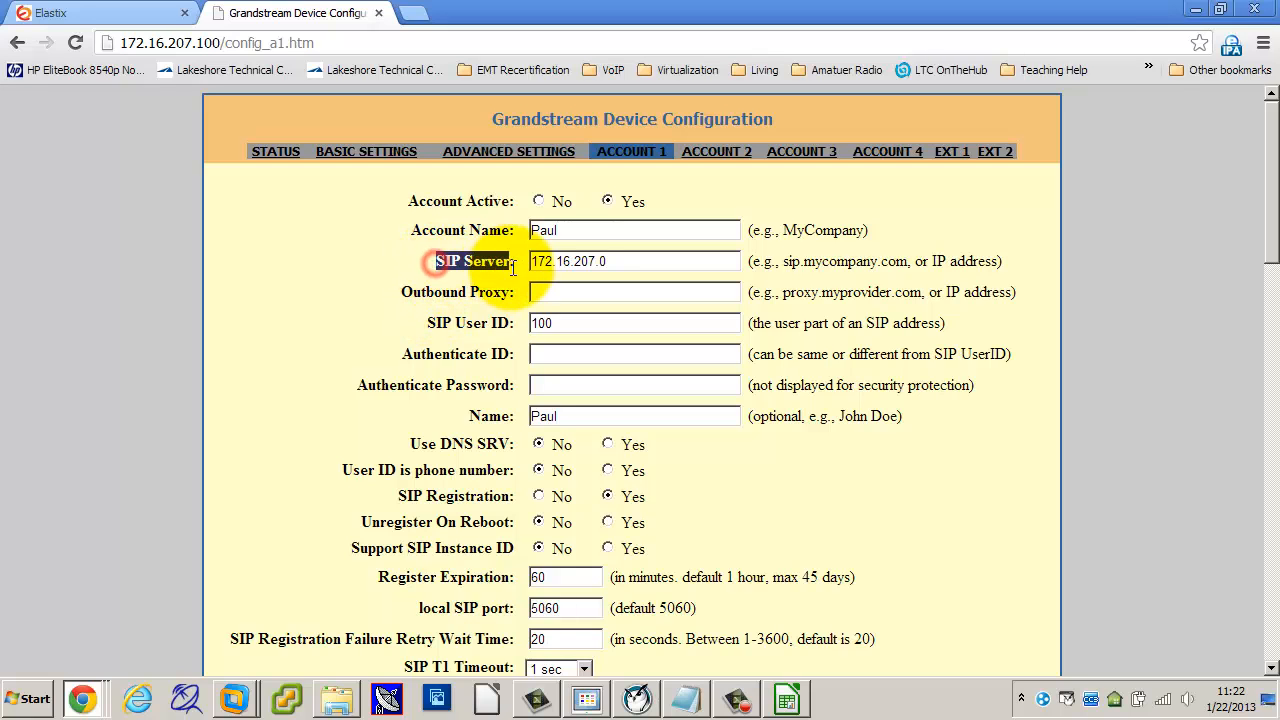
scroll(416, 307, down, 10)
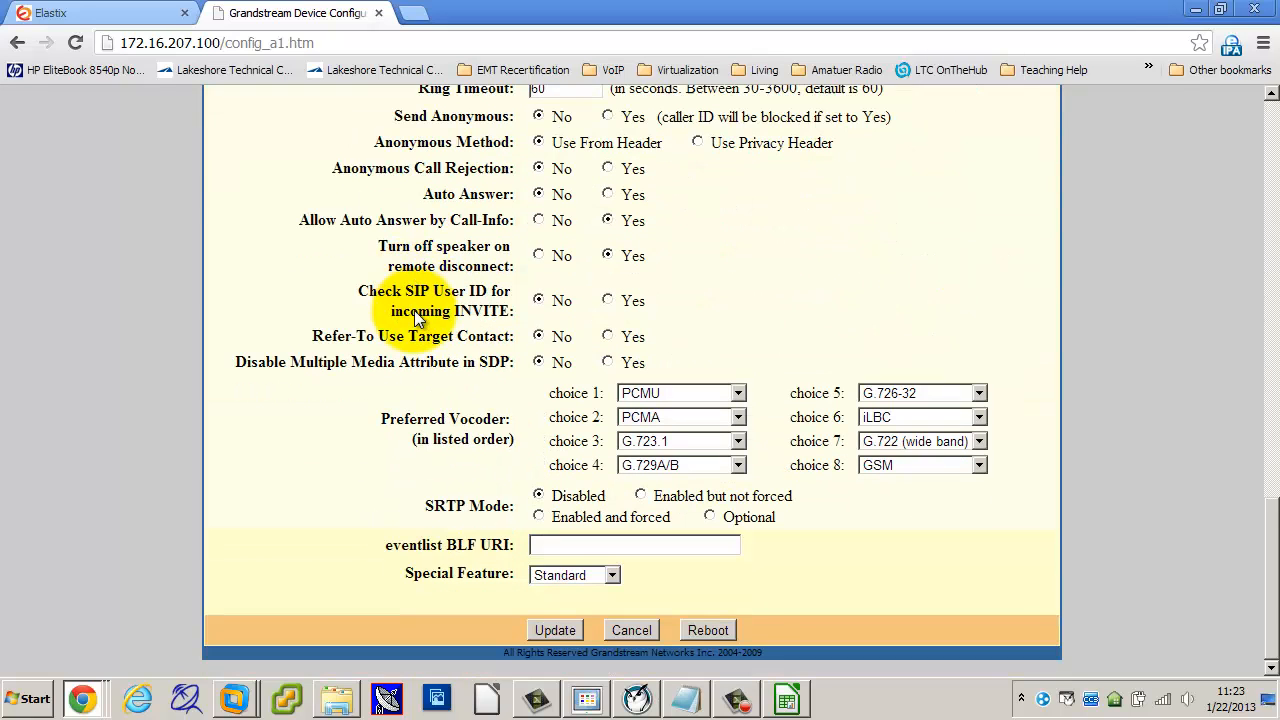
scroll(696, 198, up, 1)
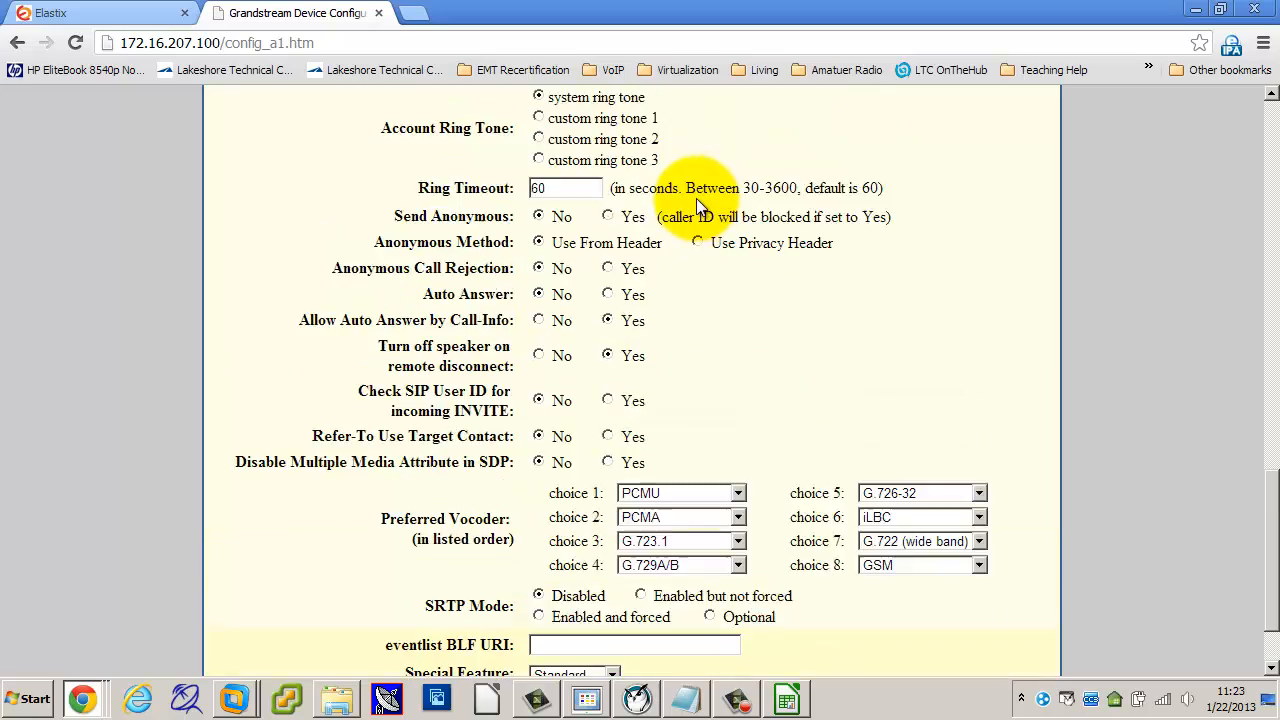
scroll(697, 205, up, 10)
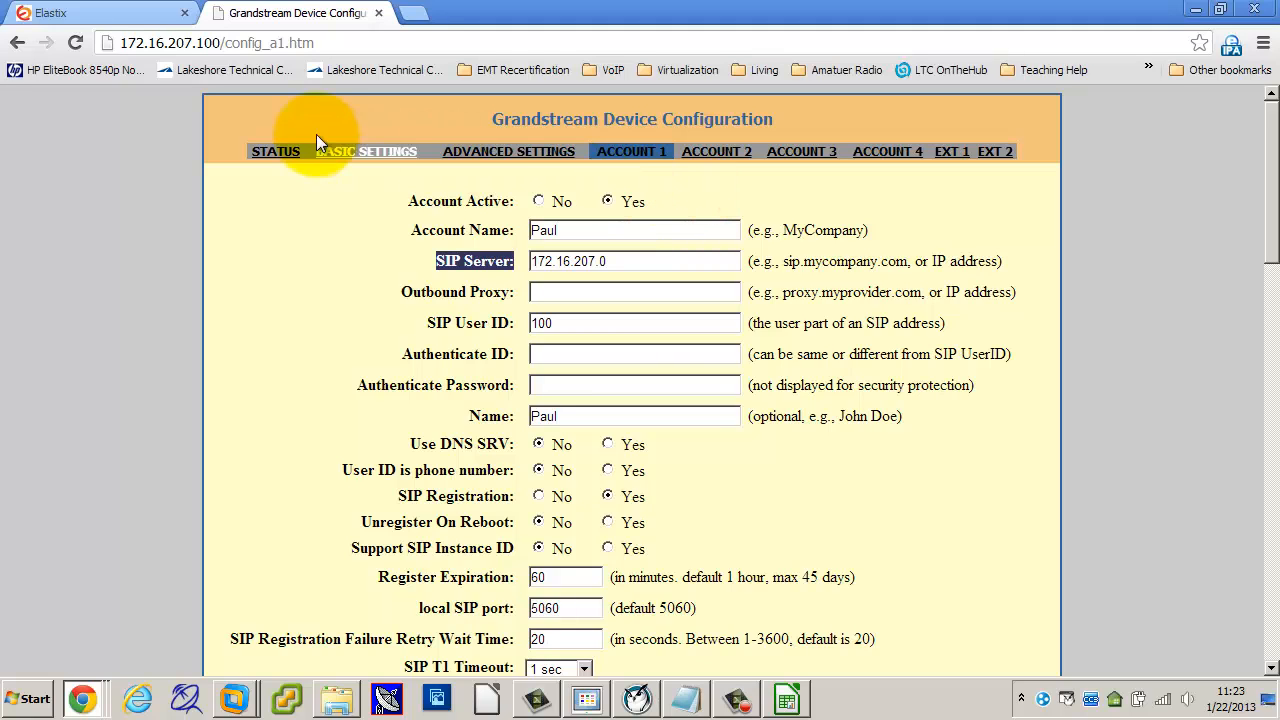
Step: Back in Elastix, view the Flash Operator Panel to check which extensions are online and whether 101 is greyed out
click(108, 14)
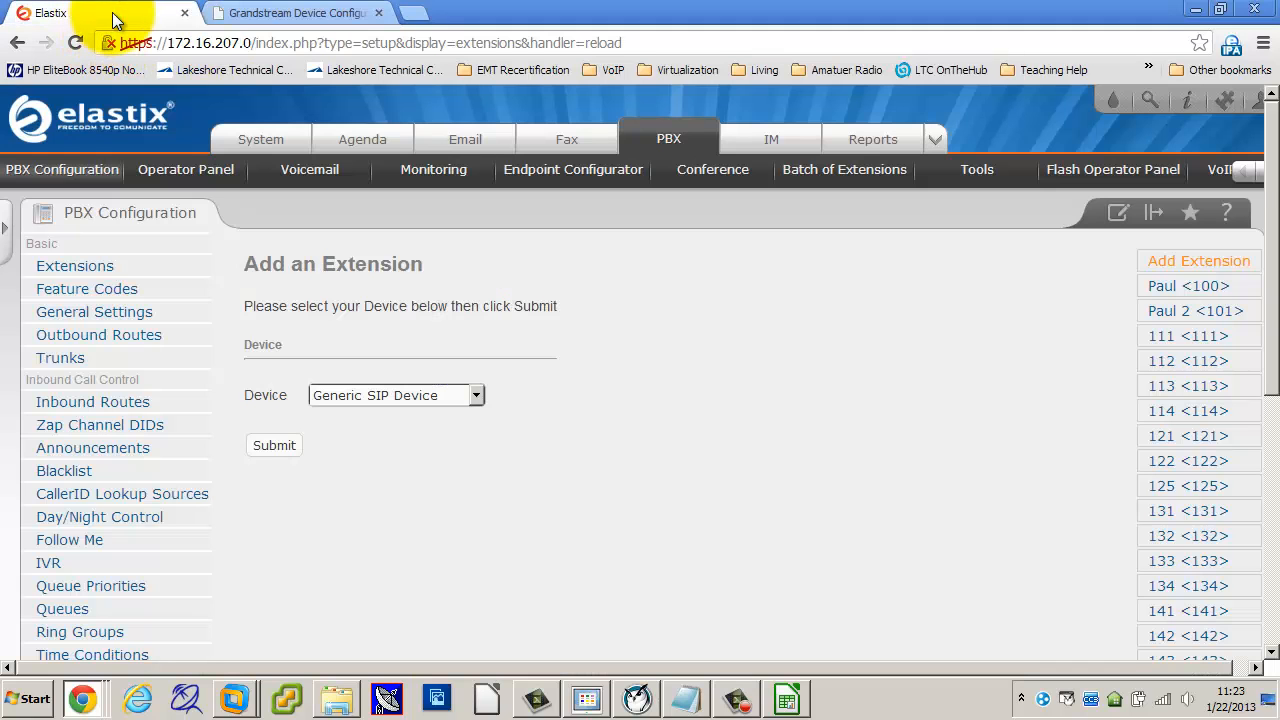
click(1072, 178)
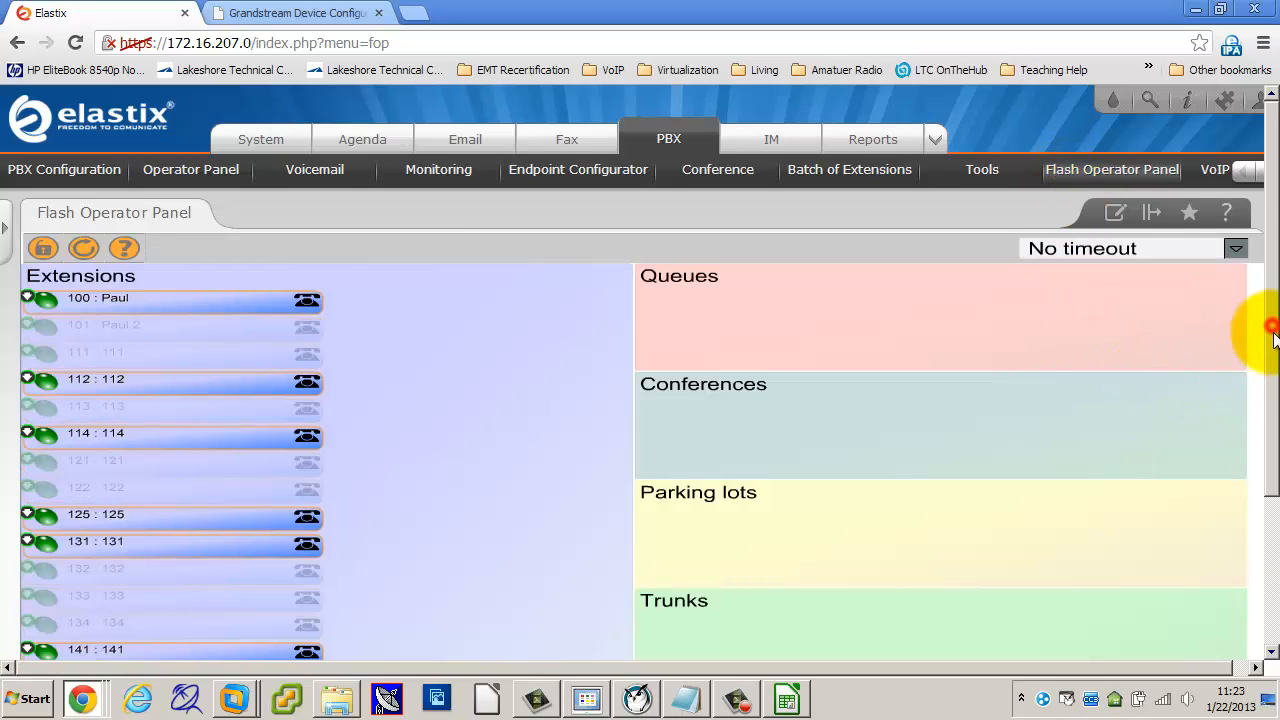
drag(1272, 322, 1272, 425)
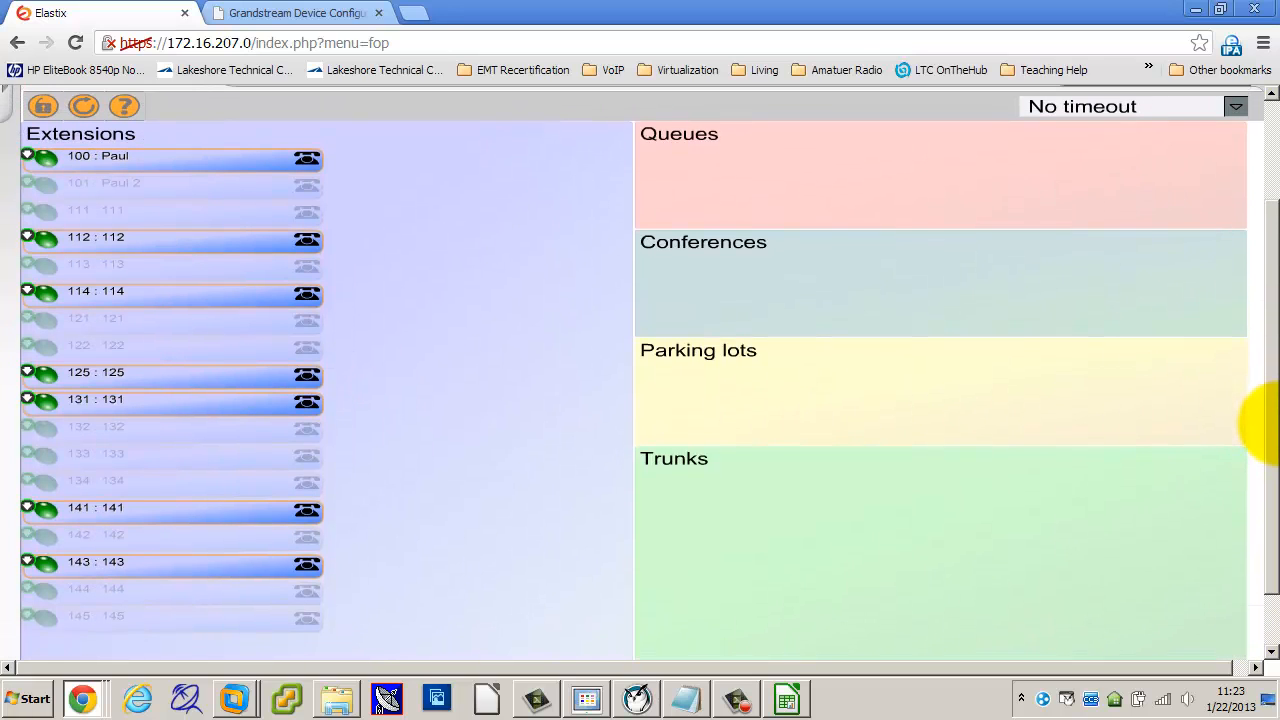